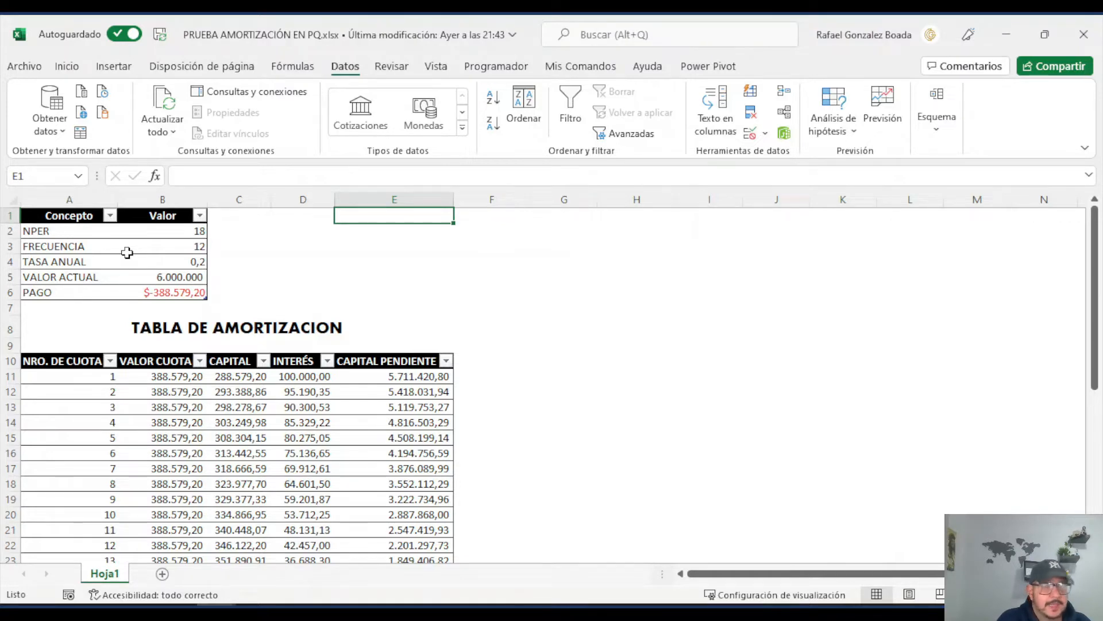
# Step: Review the loan data table, checking the NPER, FRECUENCIA, TASA ANUAL and VALOR ACTUAL values and the PAGO formula
pyautogui.scroll(-2, 222, 362)
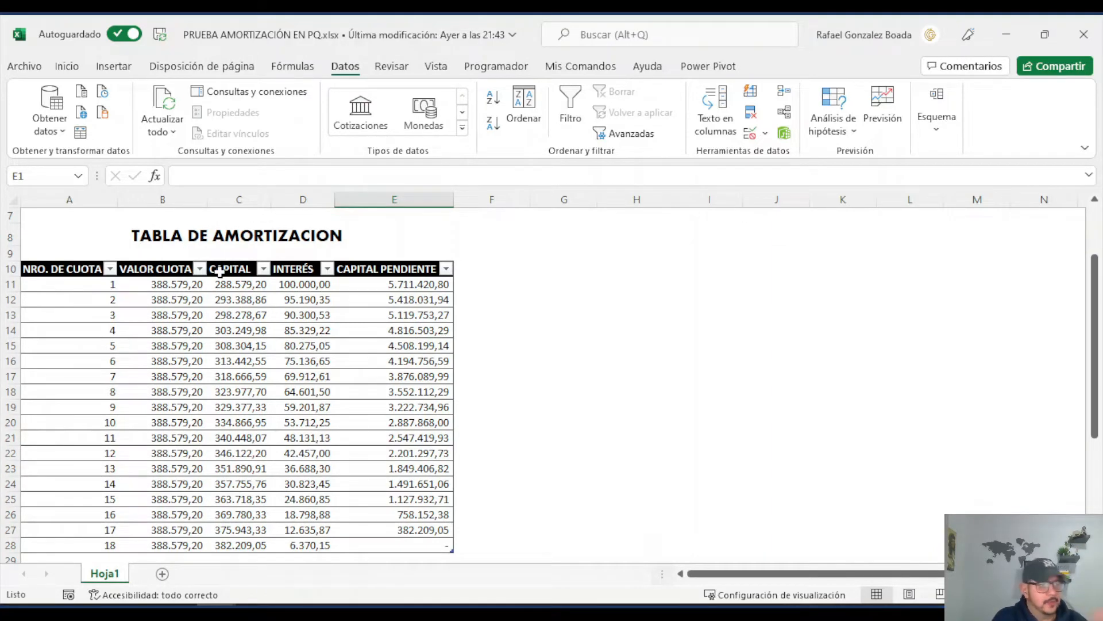
pyautogui.scroll(2, 220, 272)
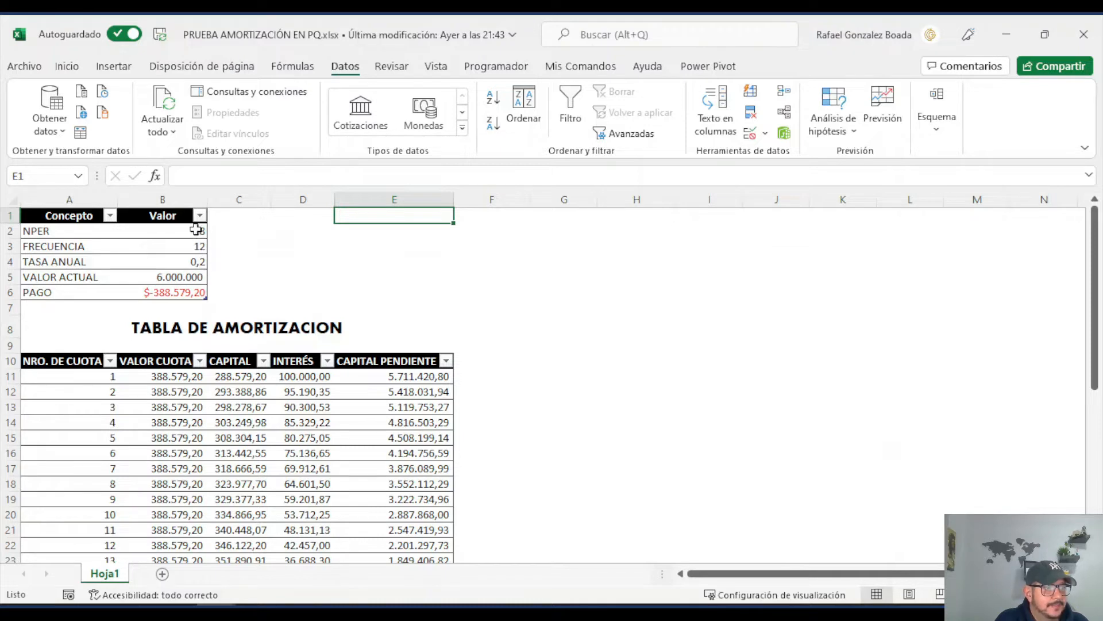
pyautogui.click(198, 230)
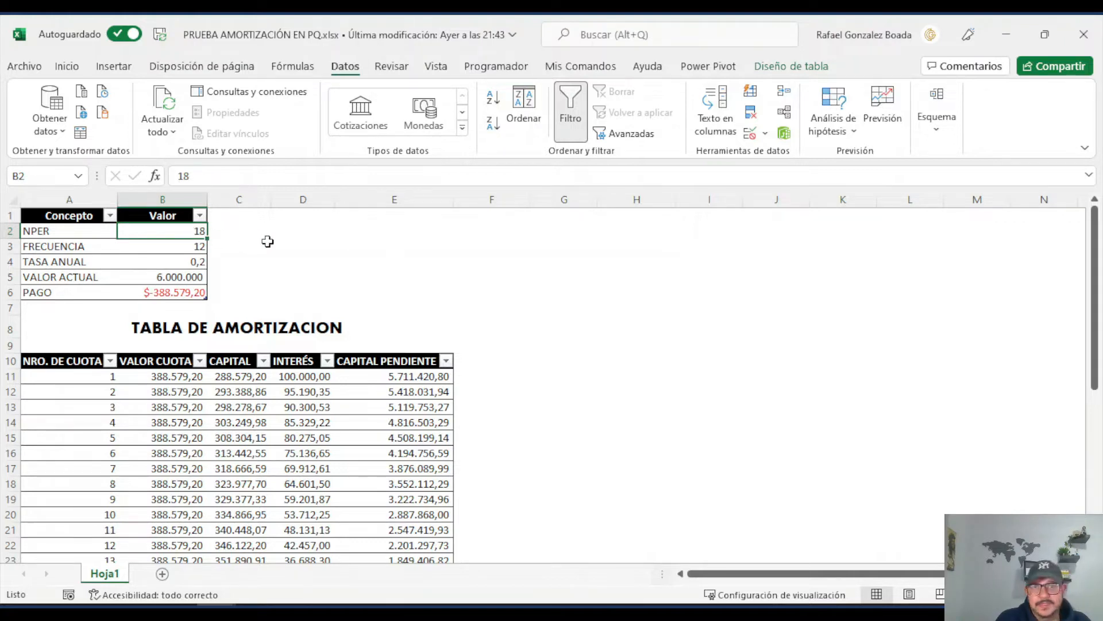
pyautogui.click(198, 248)
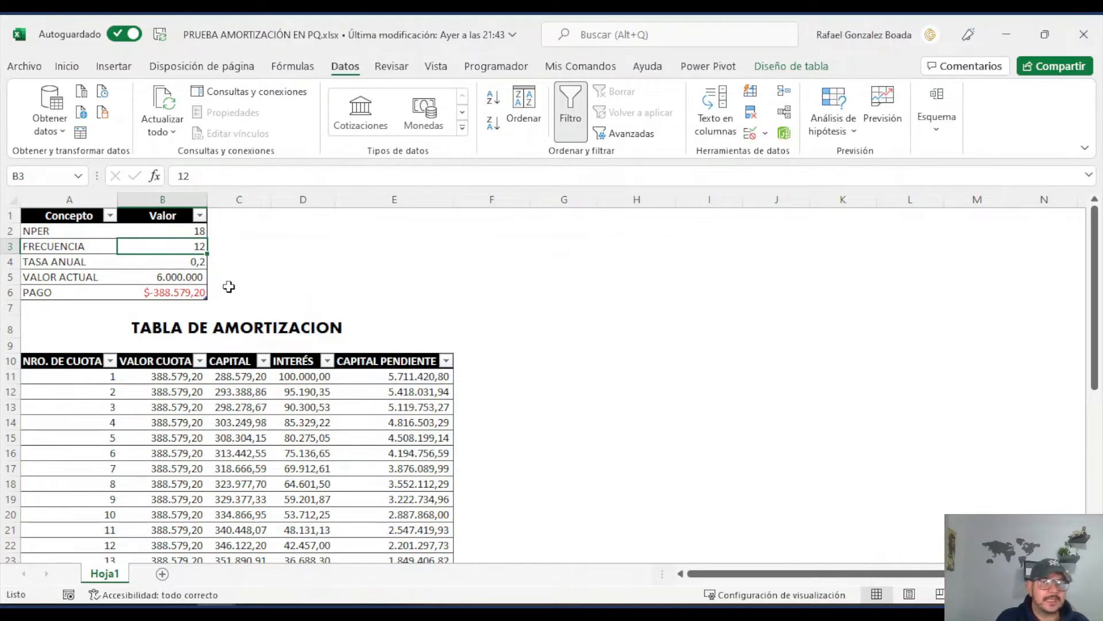
pyautogui.click(198, 259)
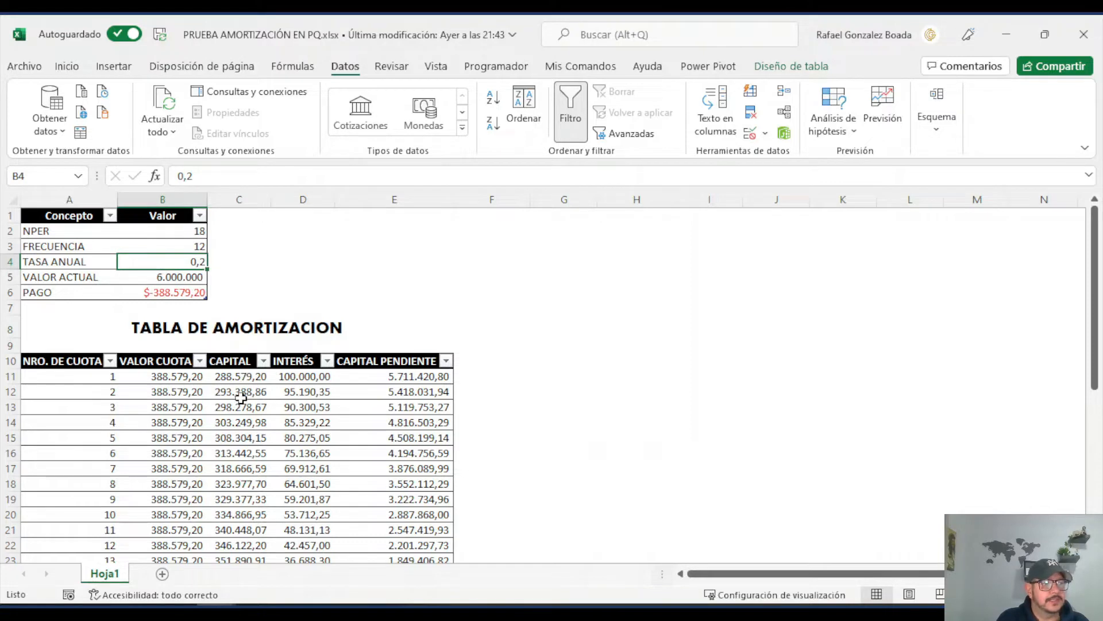
pyautogui.click(179, 278)
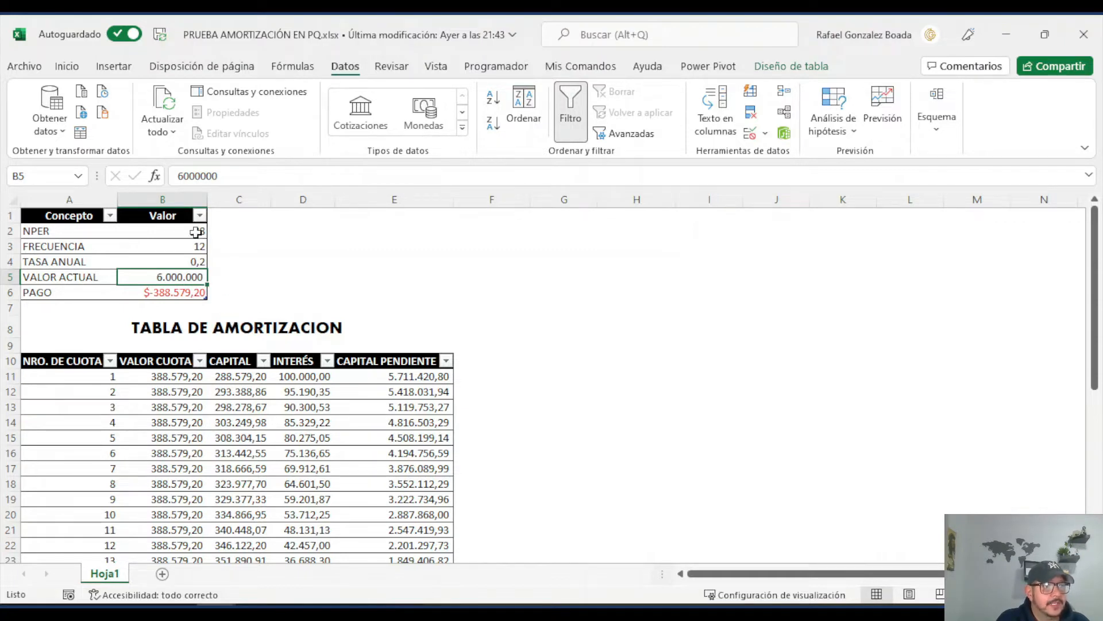
pyautogui.click(178, 293)
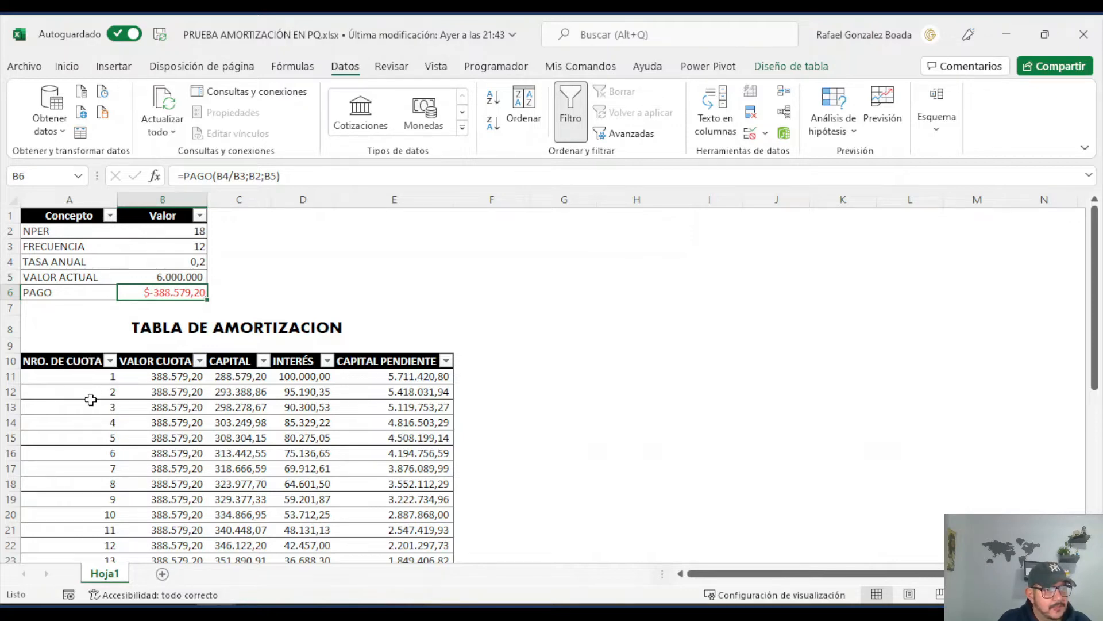
# Step: Examine the amortization table's installments, capital and interest columns, down to the final installment's CAPITAL PENDIENTE value
pyautogui.scroll(-3, 90, 399)
pyautogui.scroll(-1, 91, 402)
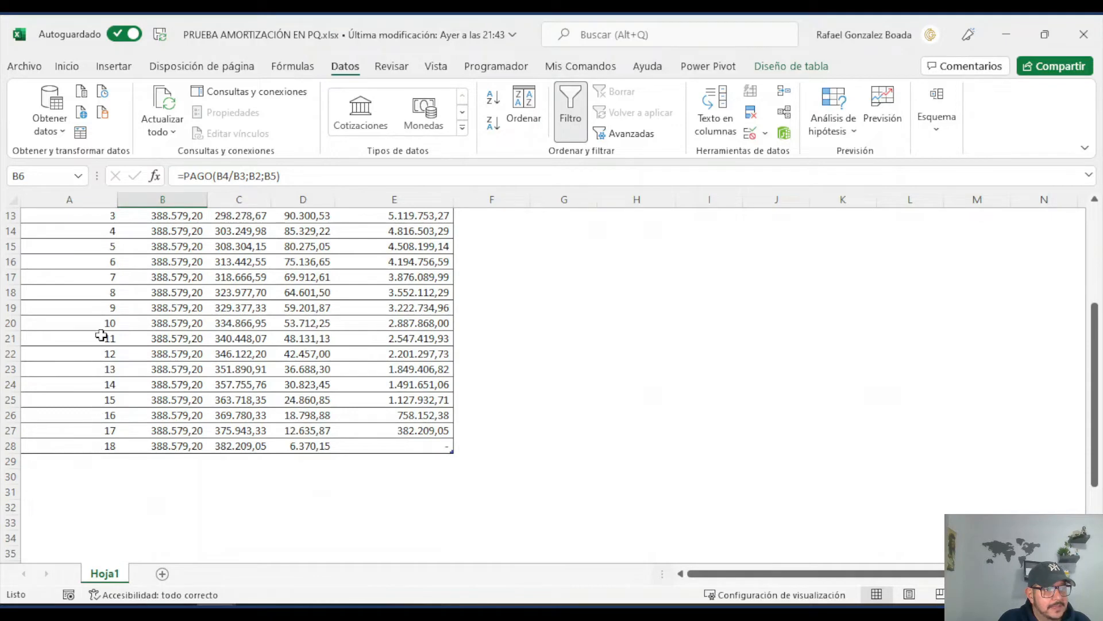
pyautogui.scroll(4, 102, 335)
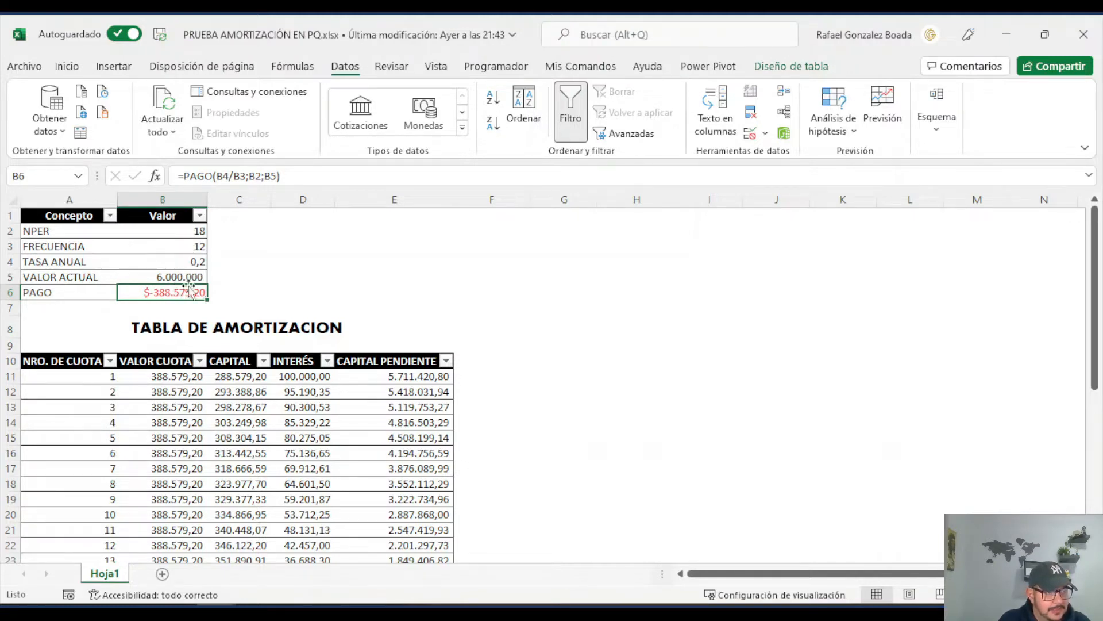
pyautogui.scroll(-1, 181, 293)
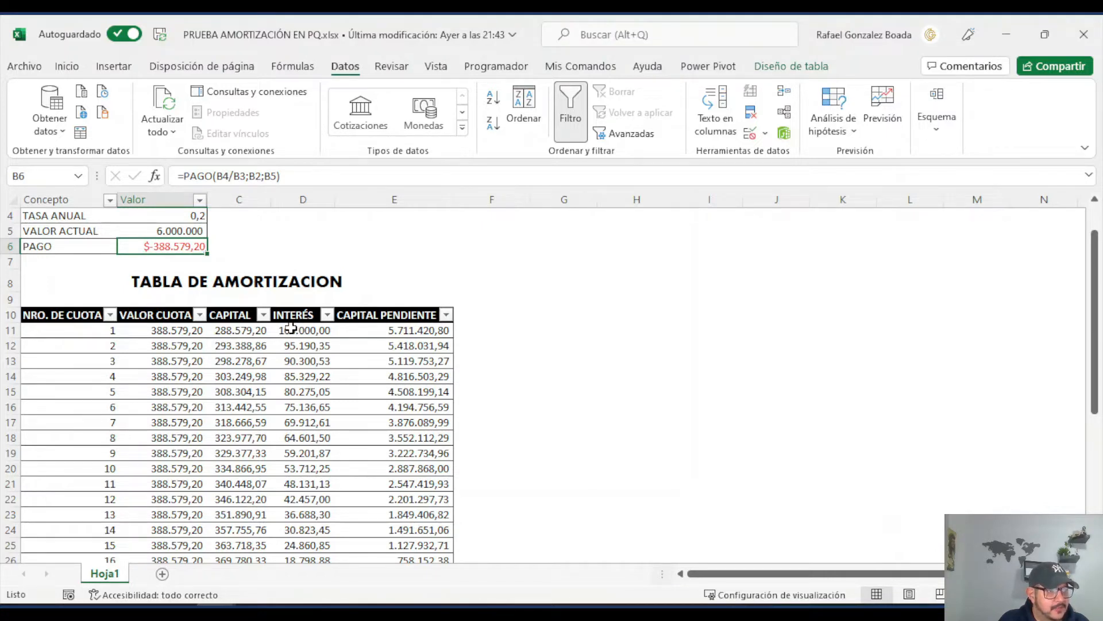
pyautogui.scroll(1, 219, 325)
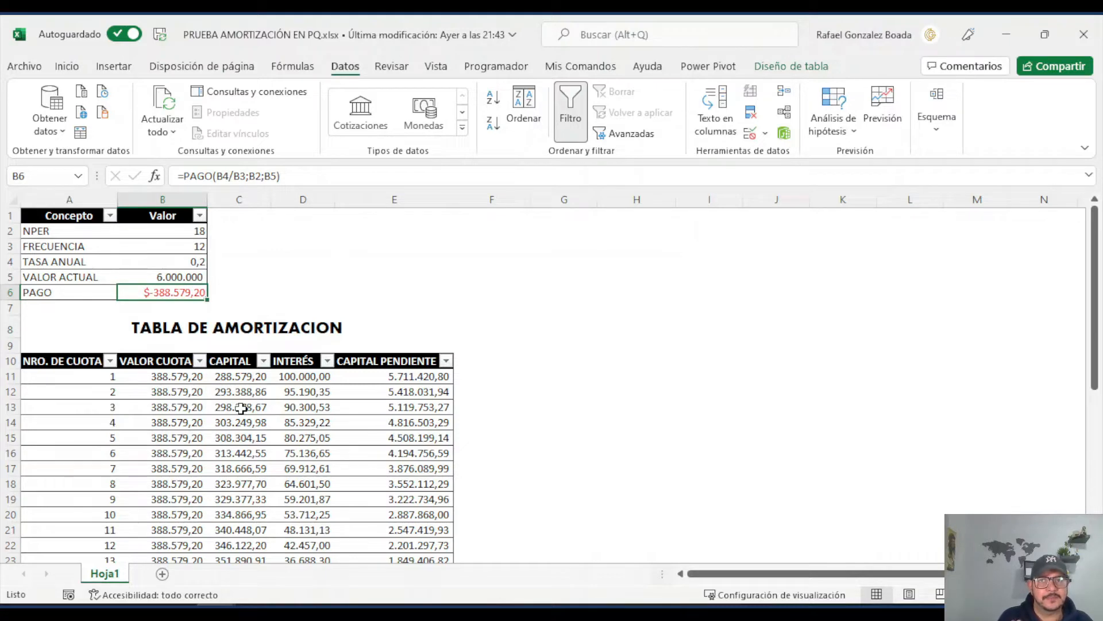
pyautogui.scroll(-3, 241, 408)
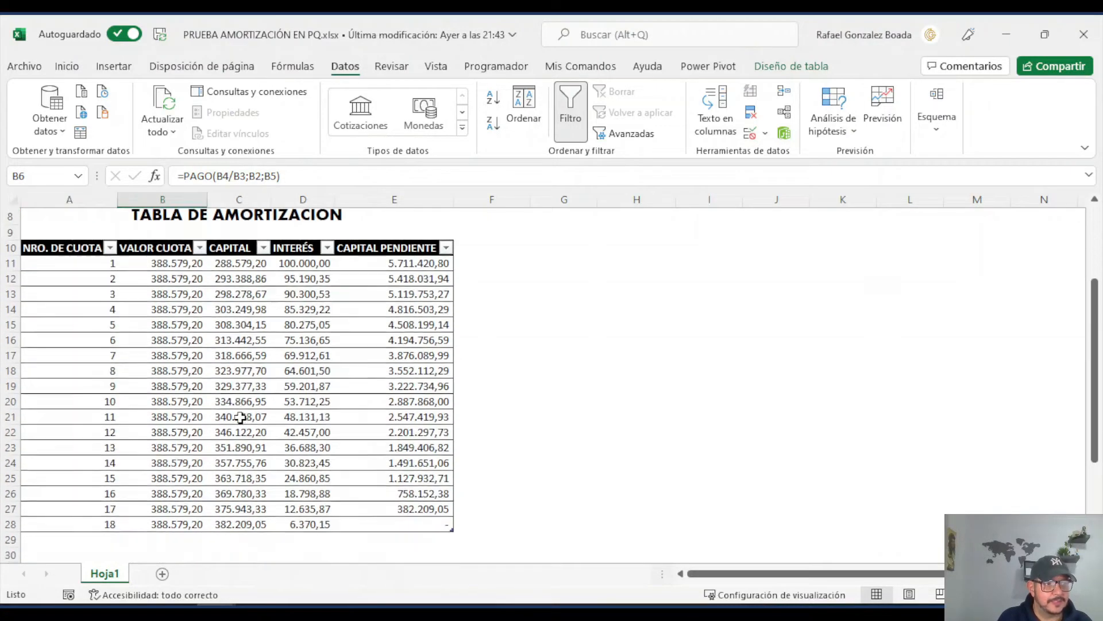
pyautogui.scroll(2, 240, 417)
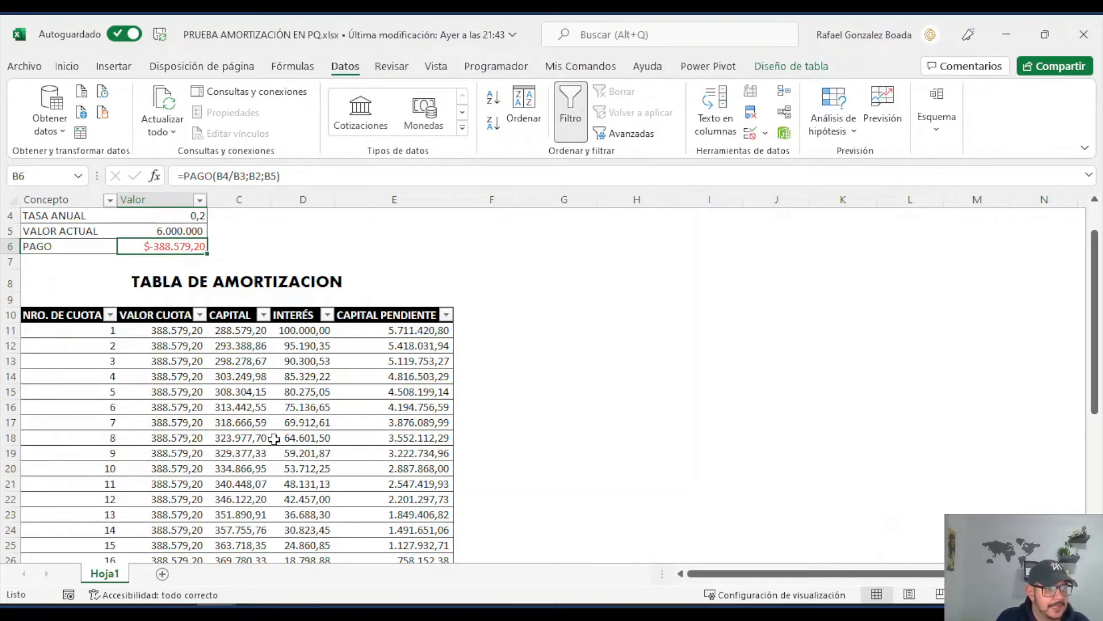
pyautogui.scroll(-4, 368, 428)
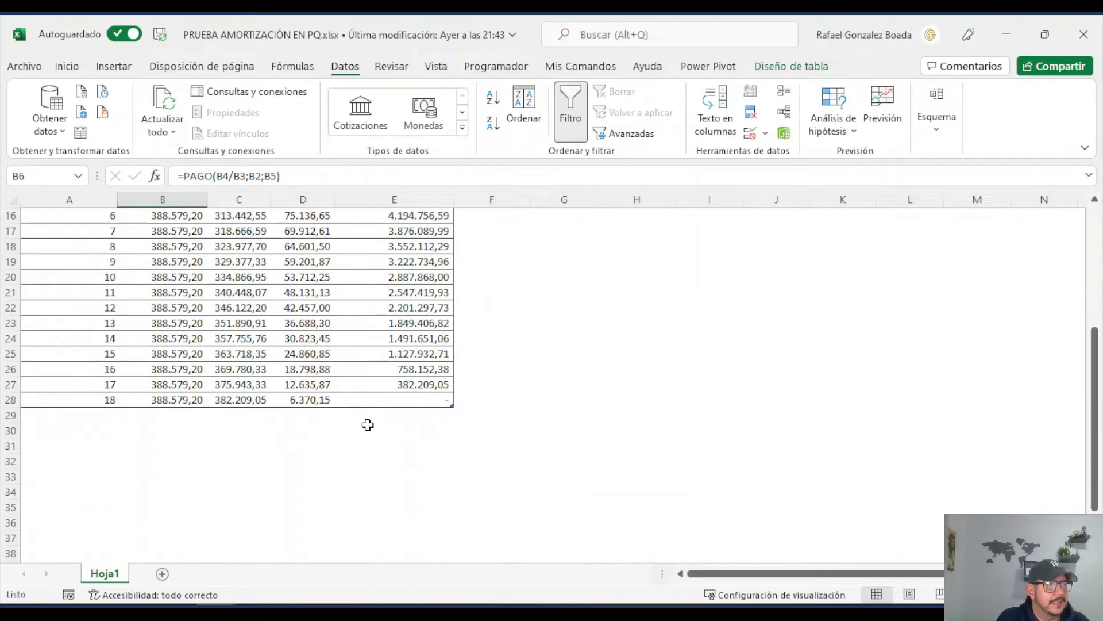
pyautogui.click(416, 400)
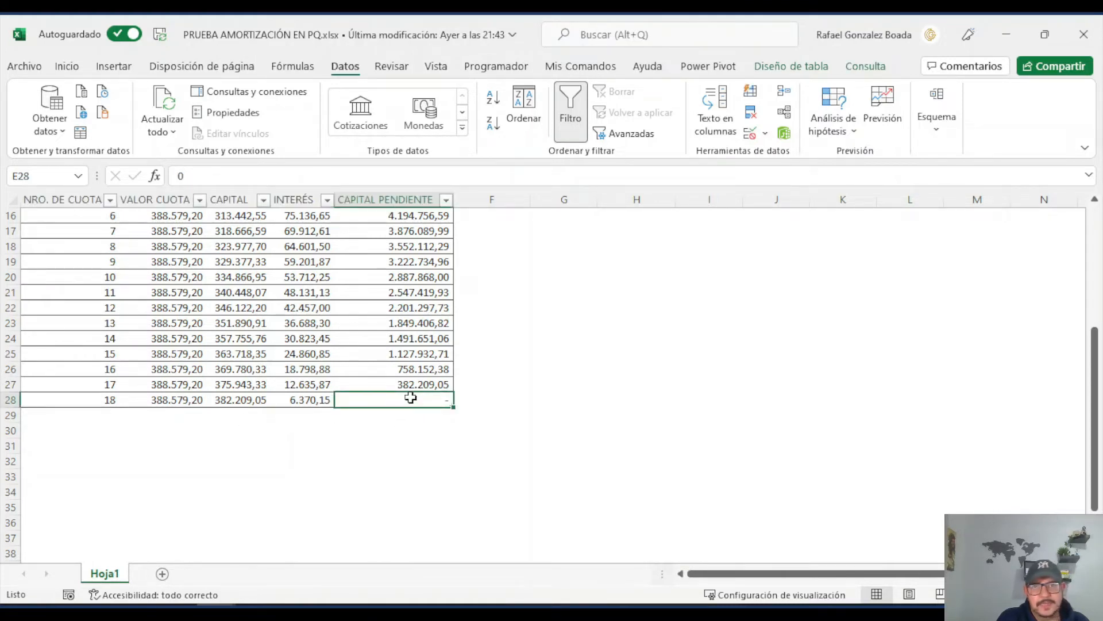
pyautogui.scroll(4, 415, 399)
pyautogui.scroll(1, 418, 398)
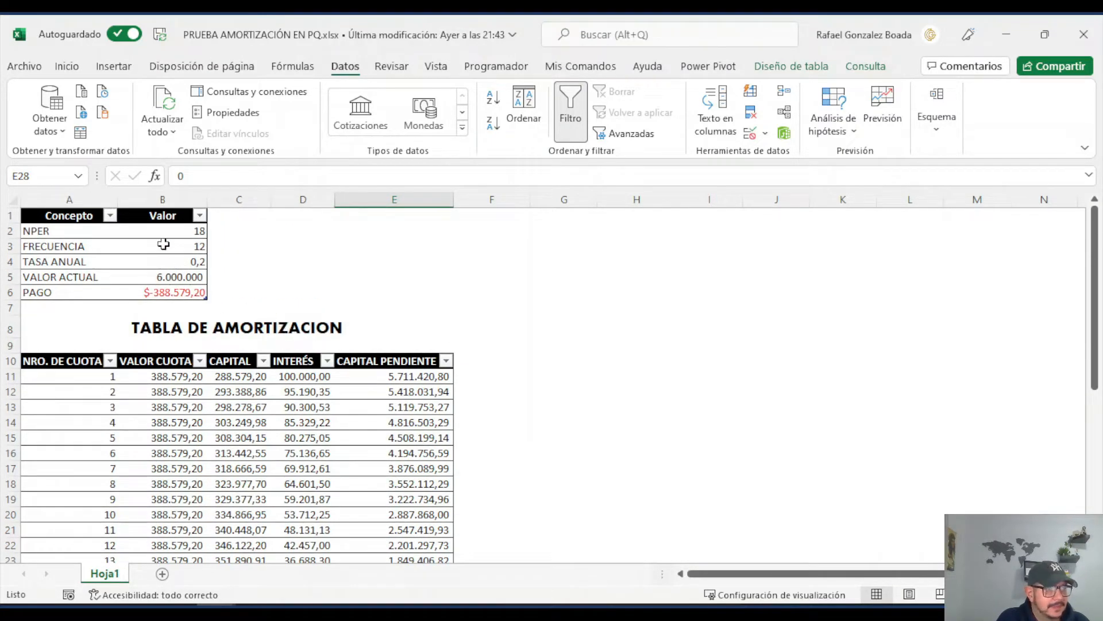
# Step: Set NPER to 24 and VALOR ACTUAL to 10000000 in the loan data table
pyautogui.click(176, 230)
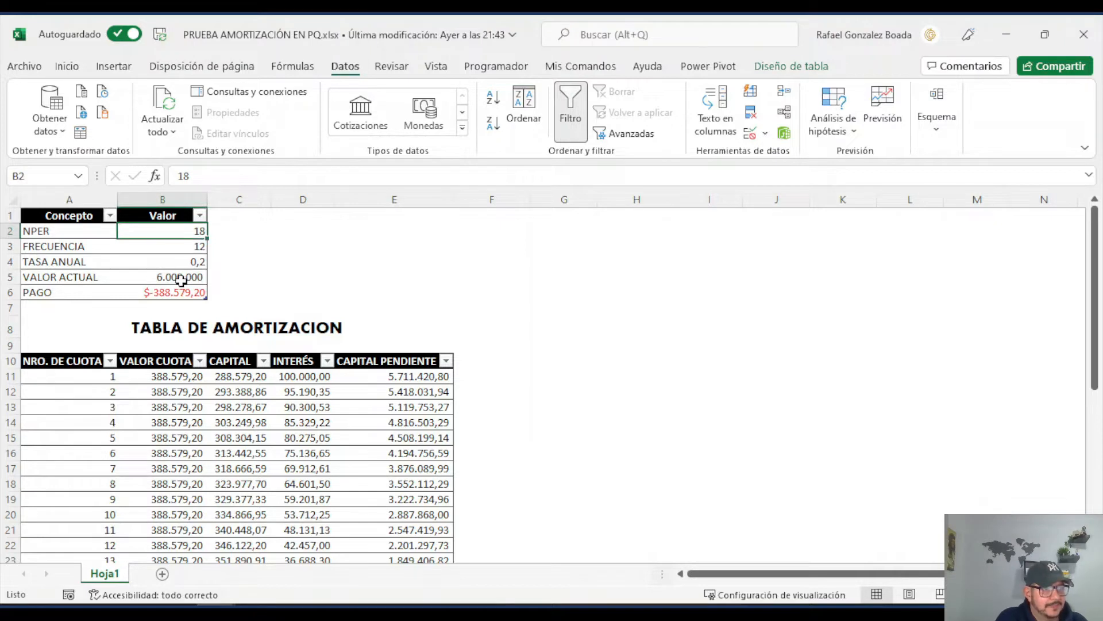
pyautogui.write('24')
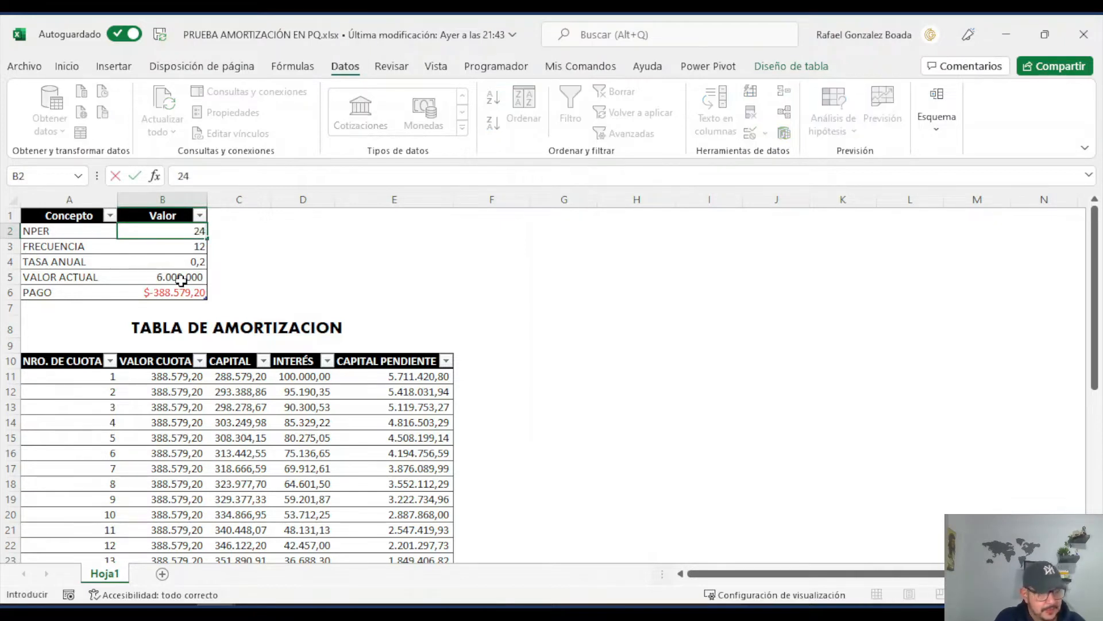
pyautogui.press('Return')
pyautogui.press('Return')
pyautogui.press('Return')
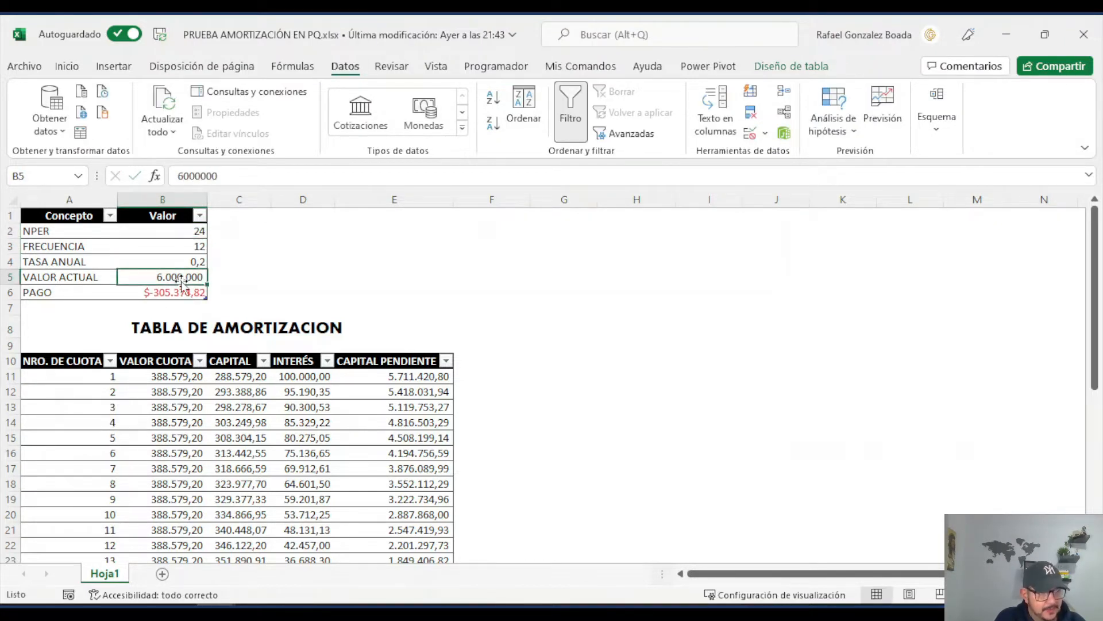
pyautogui.write('10.000.')
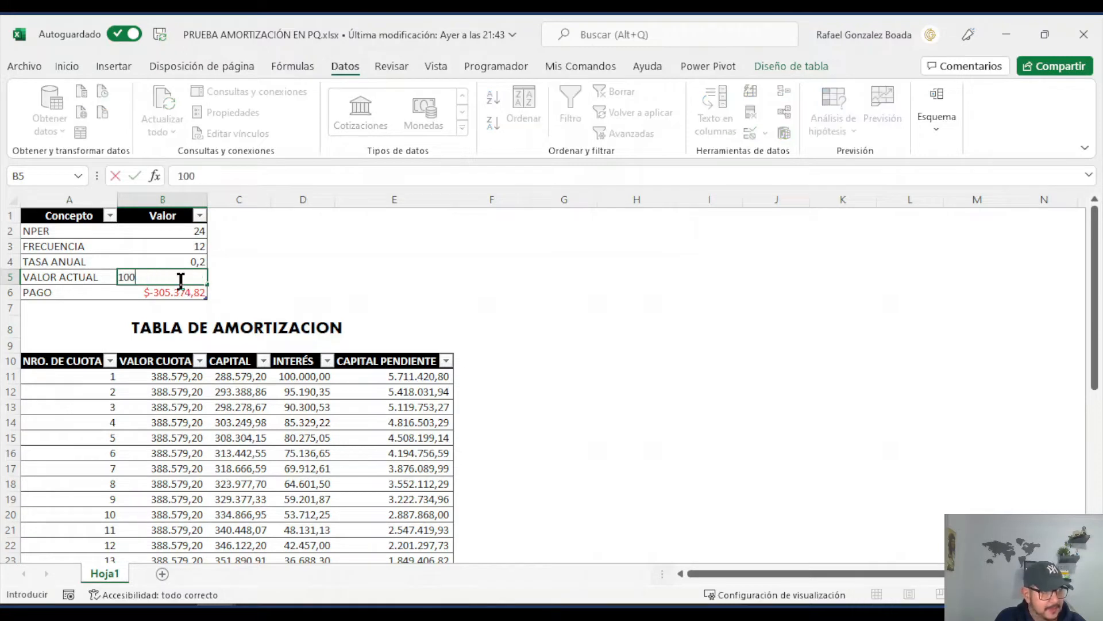
pyautogui.write('00000')
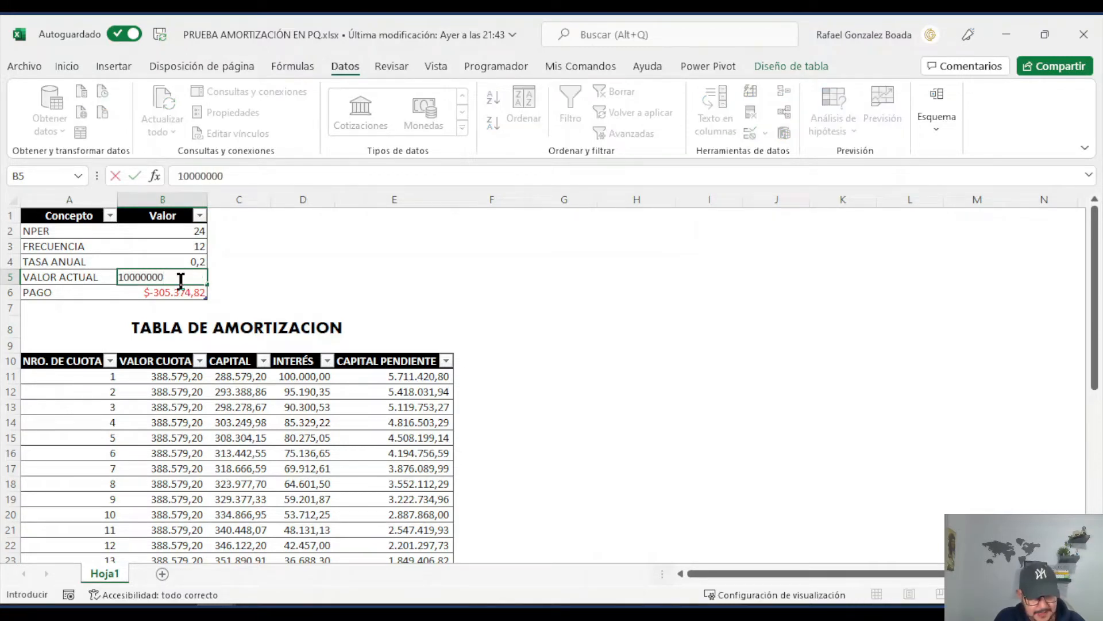
pyautogui.press('Return')
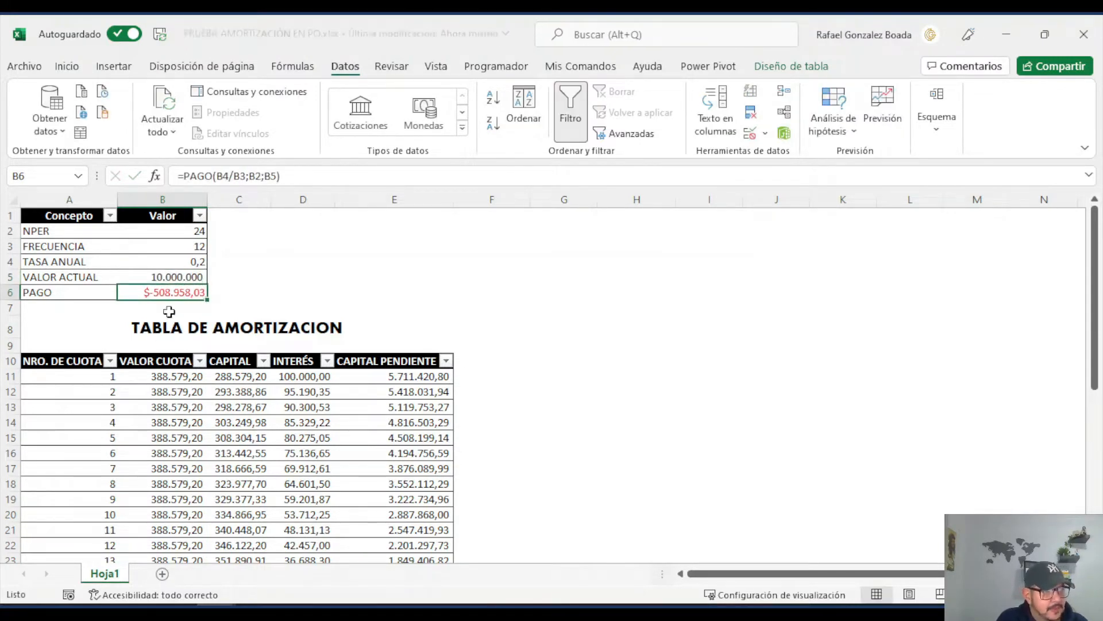
# Step: Refresh the amortization table and widen its CAPITAL and INTERÉS columns to fit their amounts
pyautogui.click(163, 396)
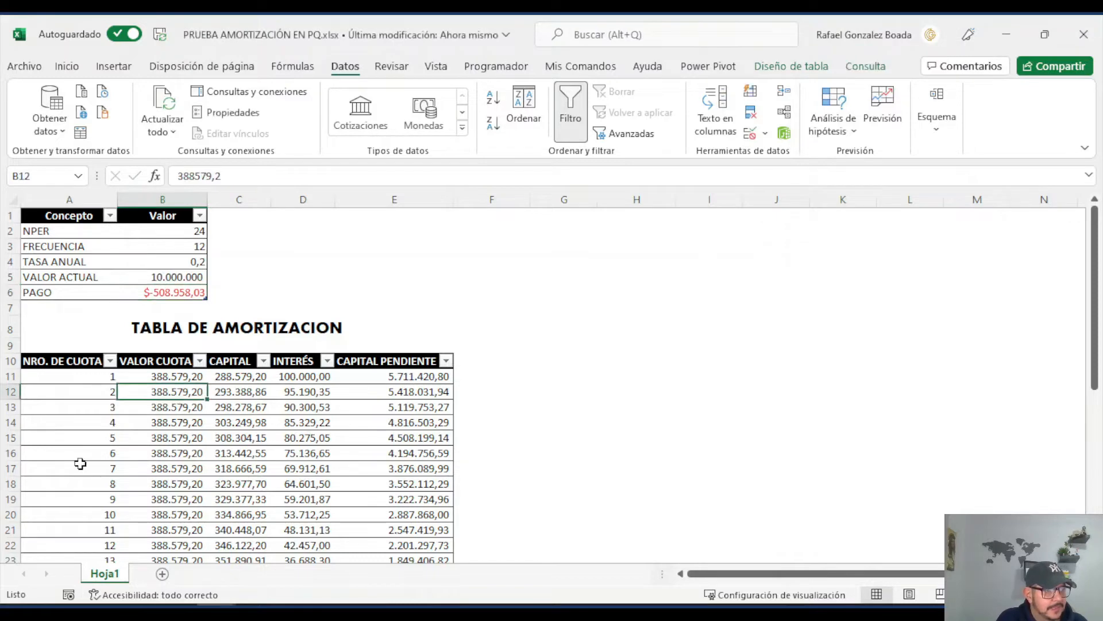
pyautogui.rightClick(196, 391)
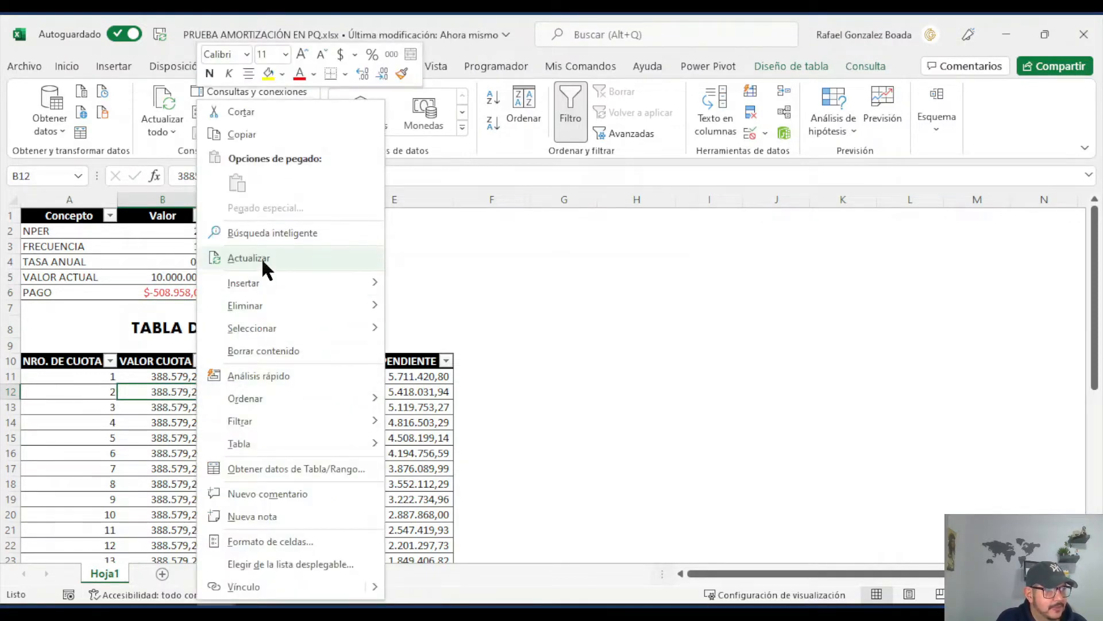
pyautogui.click(261, 257)
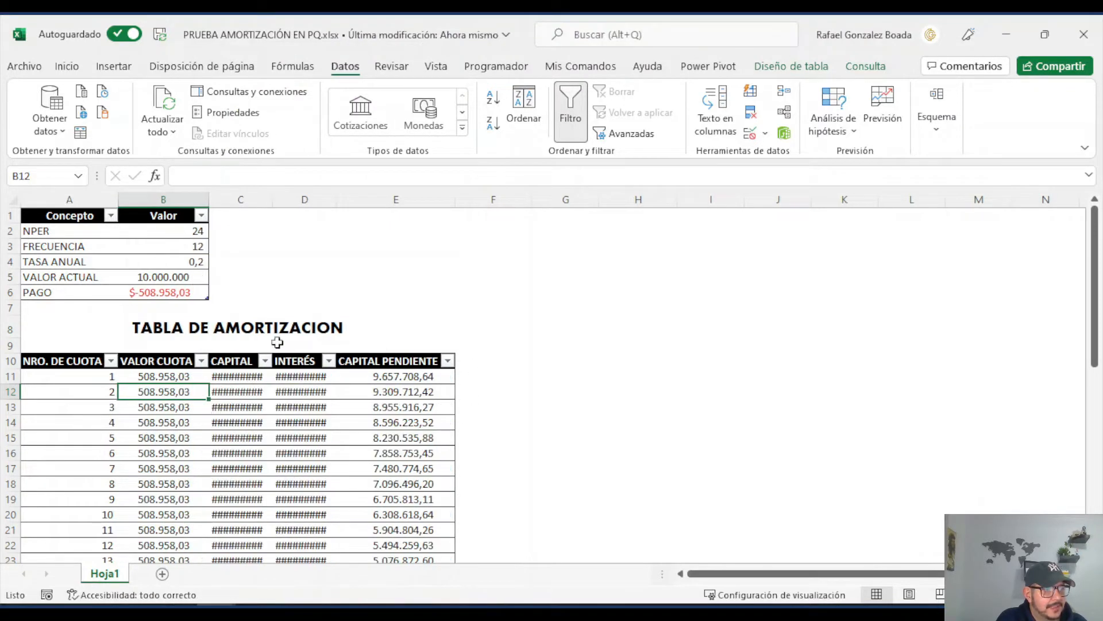
pyautogui.moveTo(272, 199); pyautogui.dragTo(348, 202)
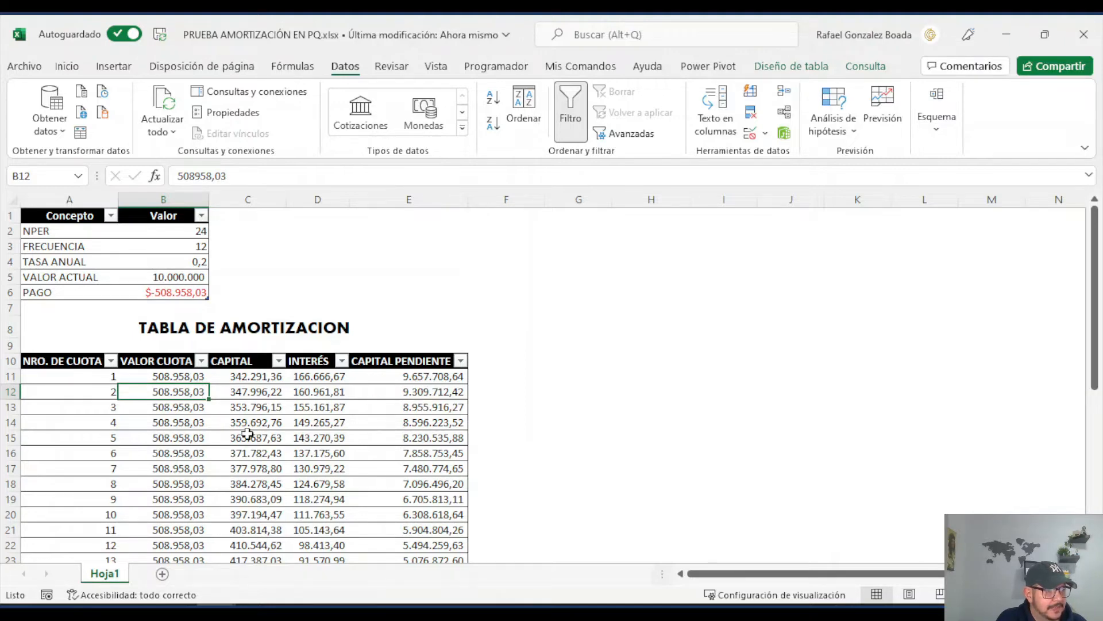
# Step: Check the refreshed amortization table's last installment number and final pending capital against the NPER value
pyautogui.scroll(-6, 247, 433)
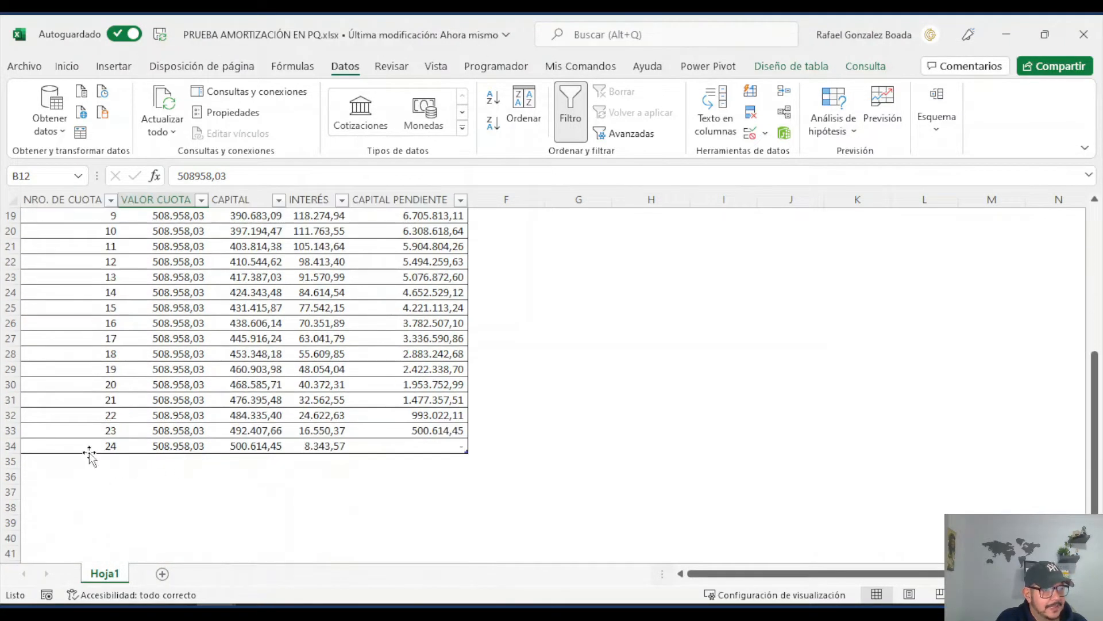
pyautogui.scroll(6, 115, 437)
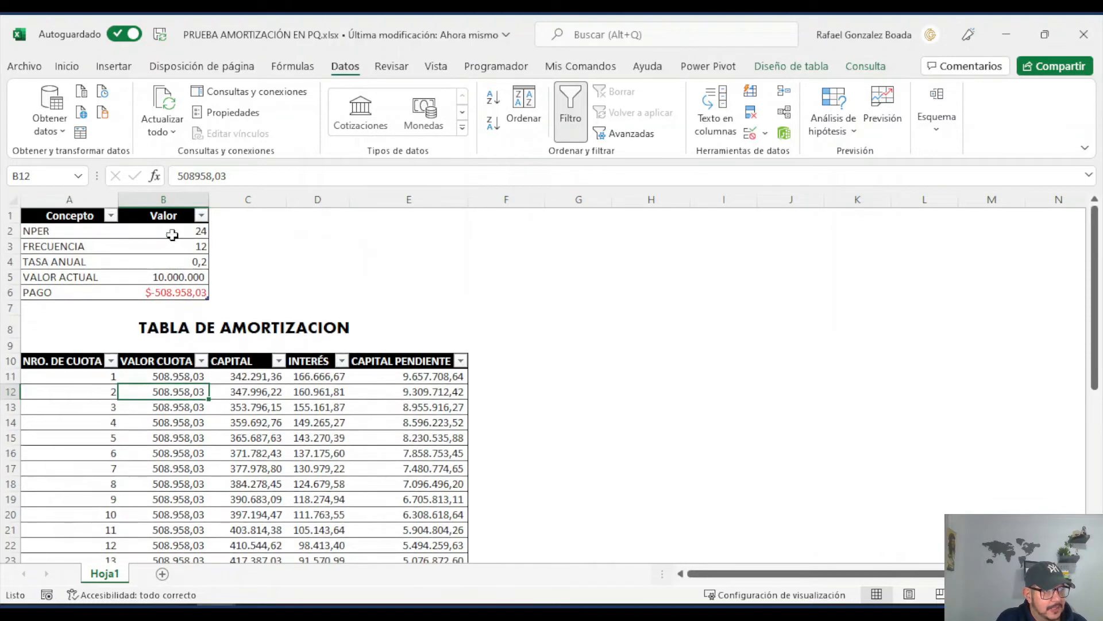
pyautogui.scroll(-6, 114, 465)
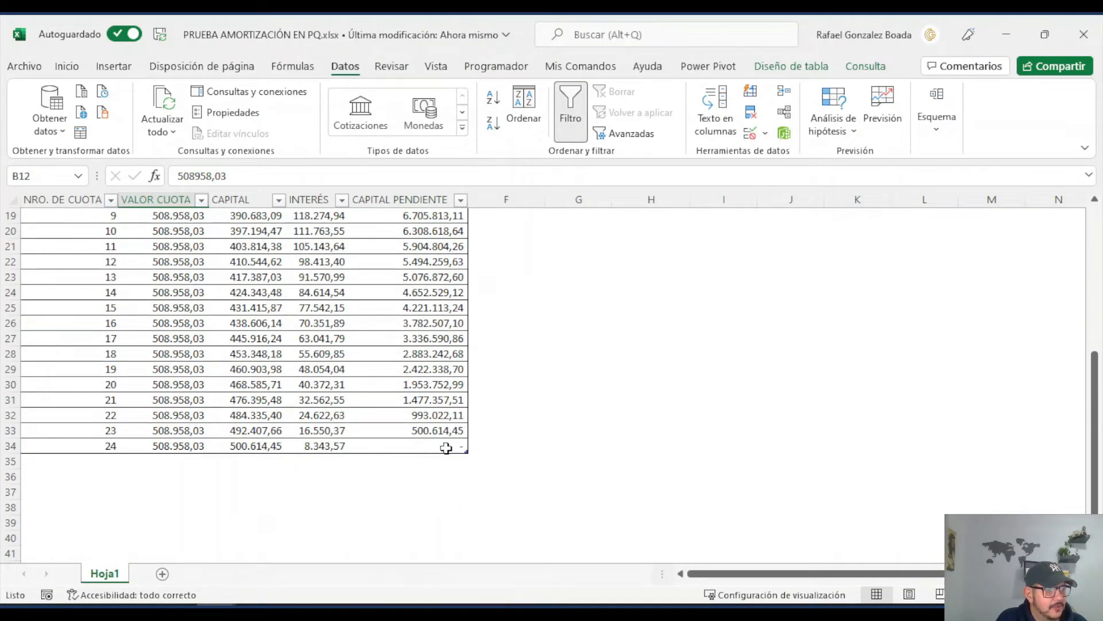
pyautogui.scroll(6, 446, 448)
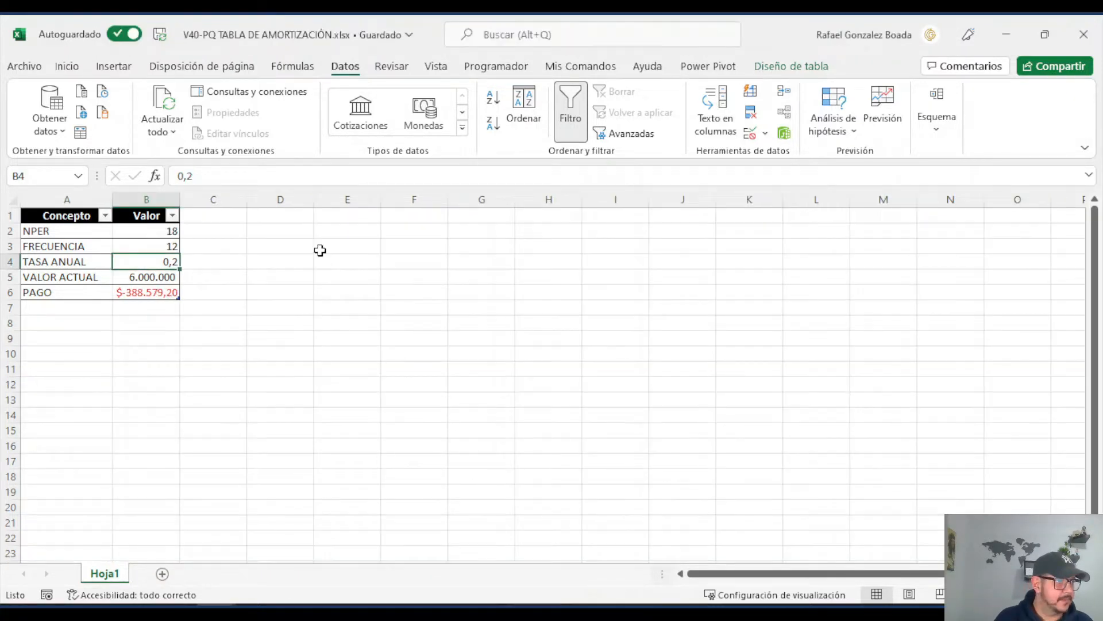
# Step: In the workbook V40-PQ TABLA DE AMORTIZACIÓN.xlsx, load the Concepto/Valor table into the Power Query editor as a new query
pyautogui.click(301, 233)
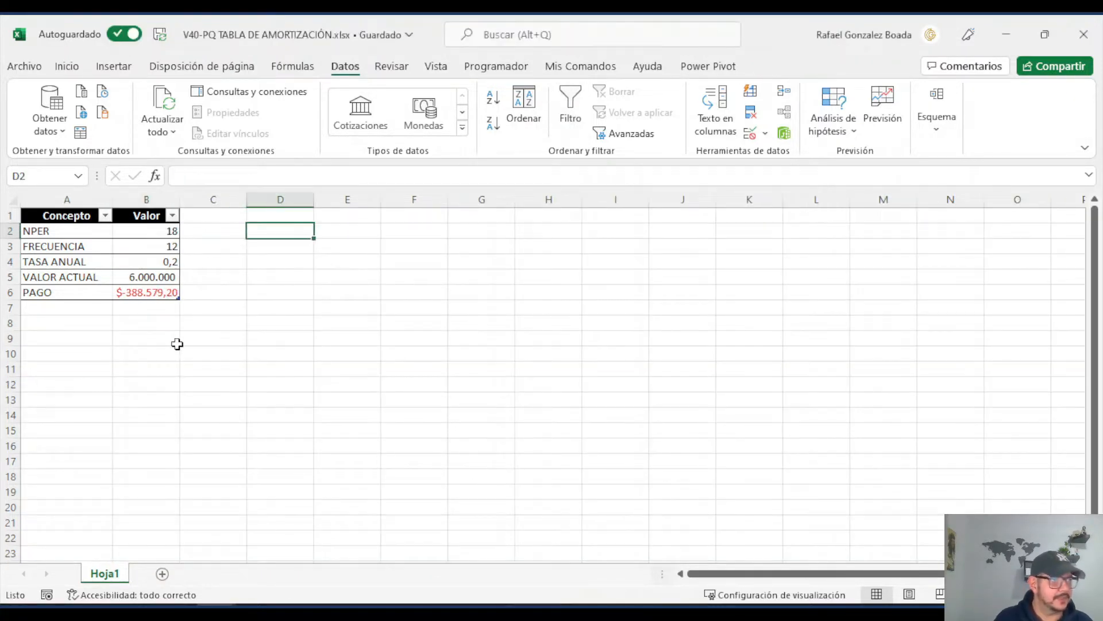
pyautogui.click(143, 273)
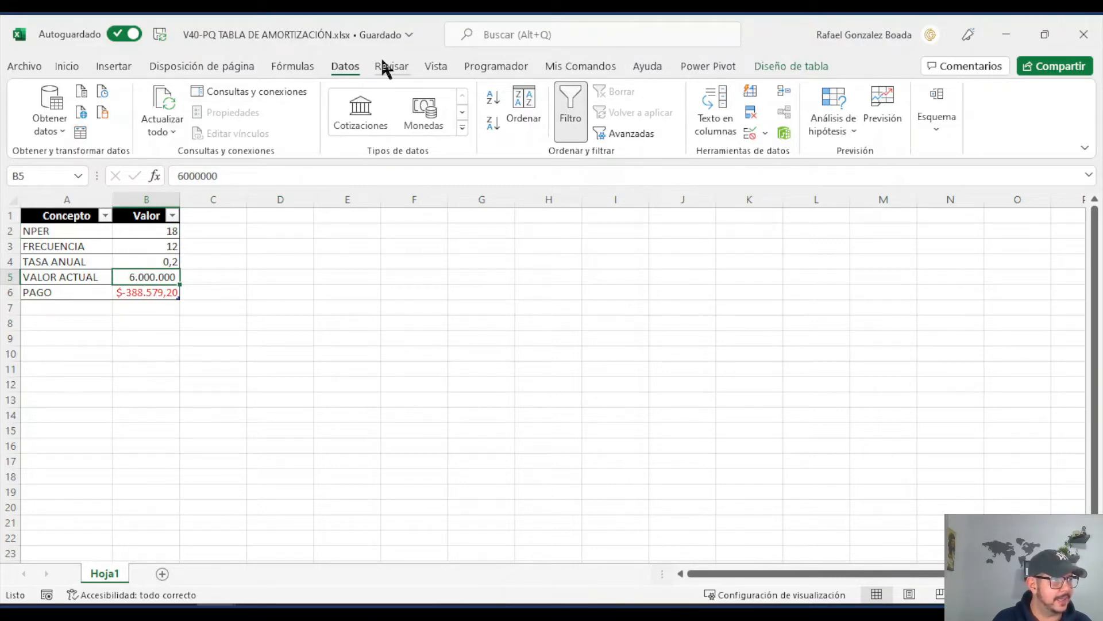
pyautogui.click(81, 134)
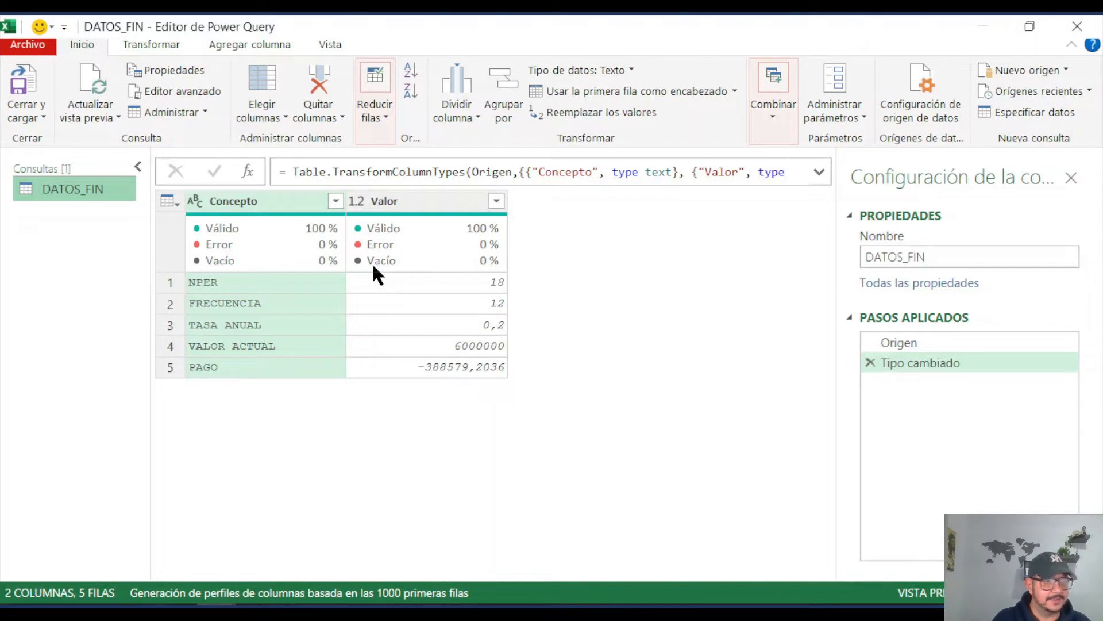
# Step: Create two duplicates of the DATOS_FIN query
pyautogui.moveTo(373, 266)
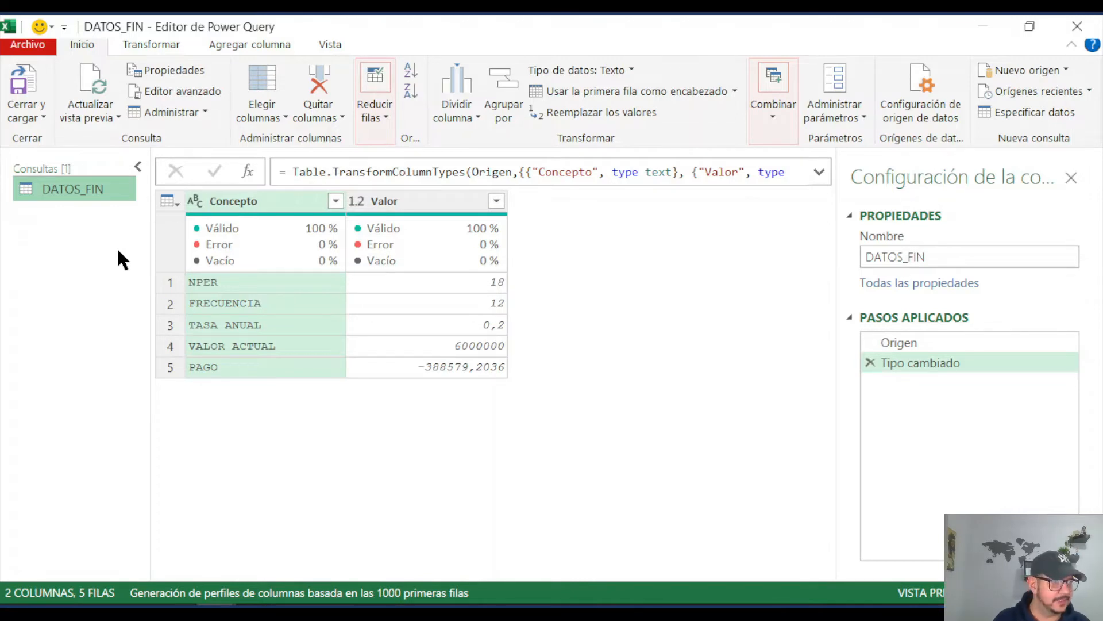
pyautogui.rightClick(93, 196)
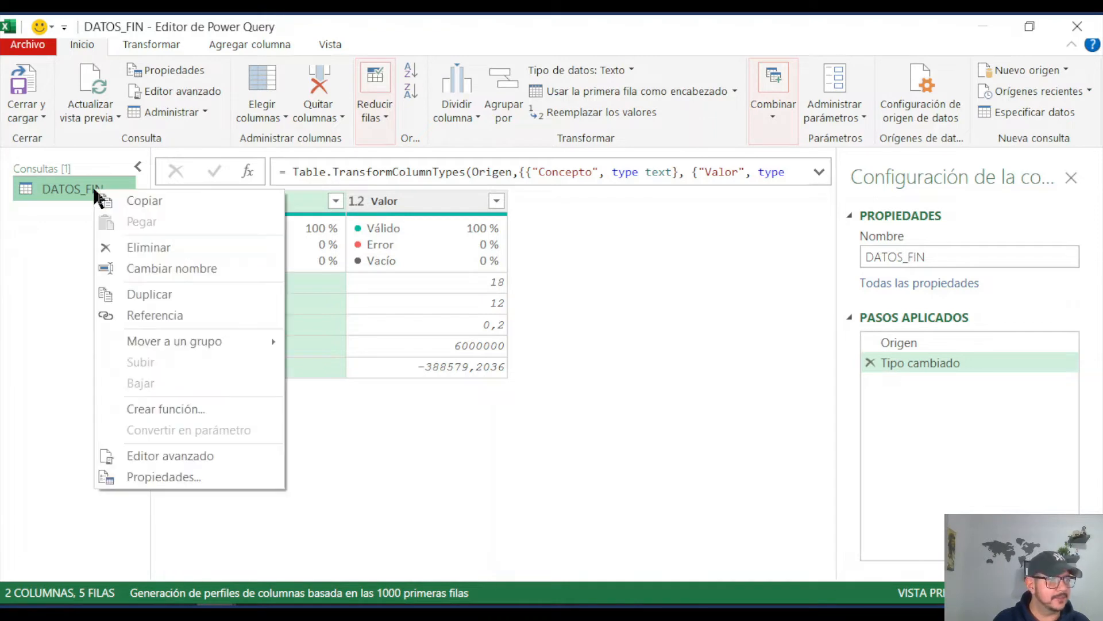
pyautogui.click(149, 294)
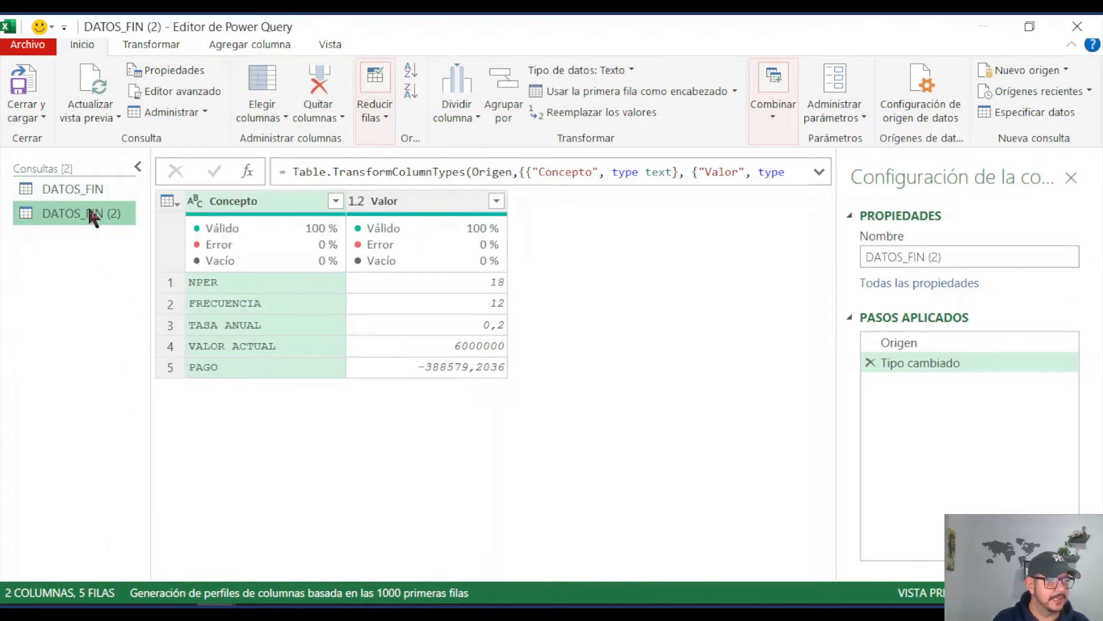
pyautogui.click(95, 187)
pyautogui.rightClick(95, 187)
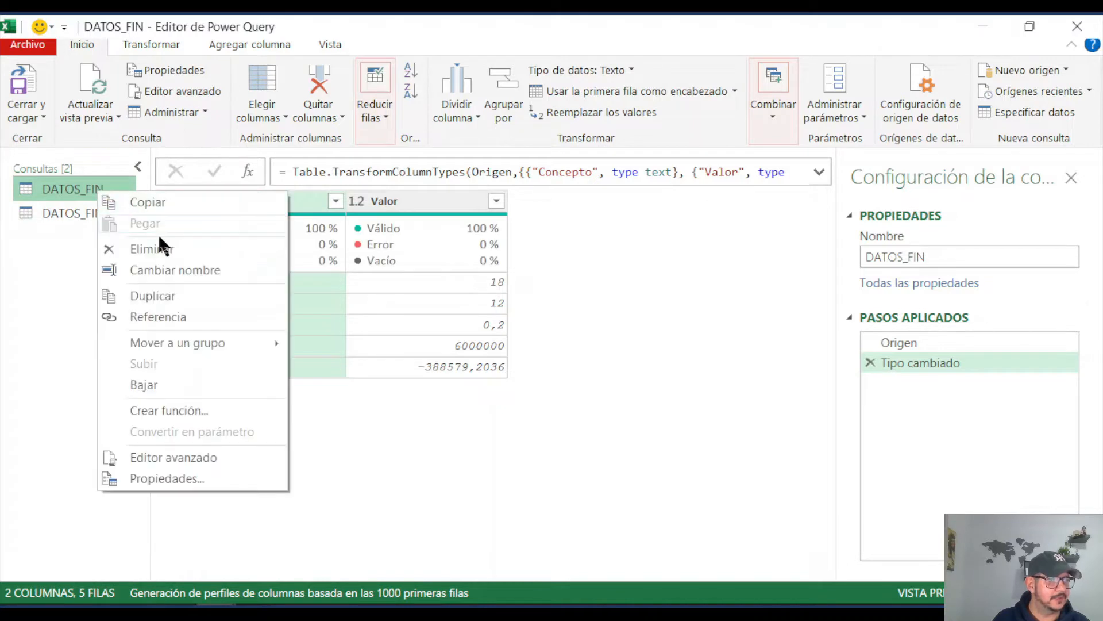
pyautogui.click(162, 297)
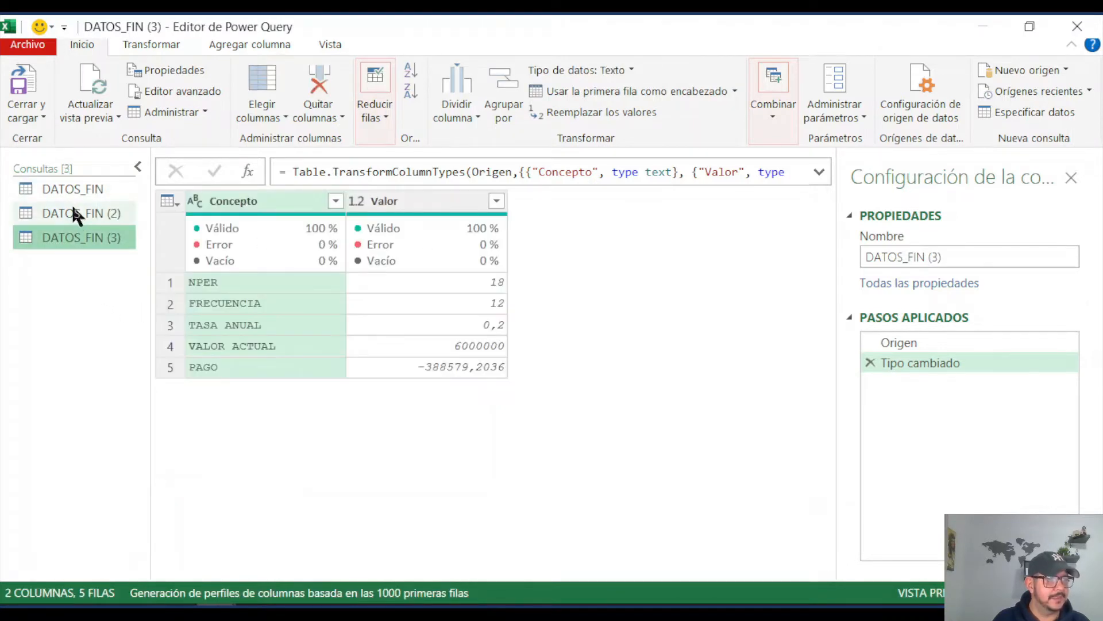
# Step: Rename the first duplicate query, DATOS_FIN (2), as VARIABLES
pyautogui.click(84, 212)
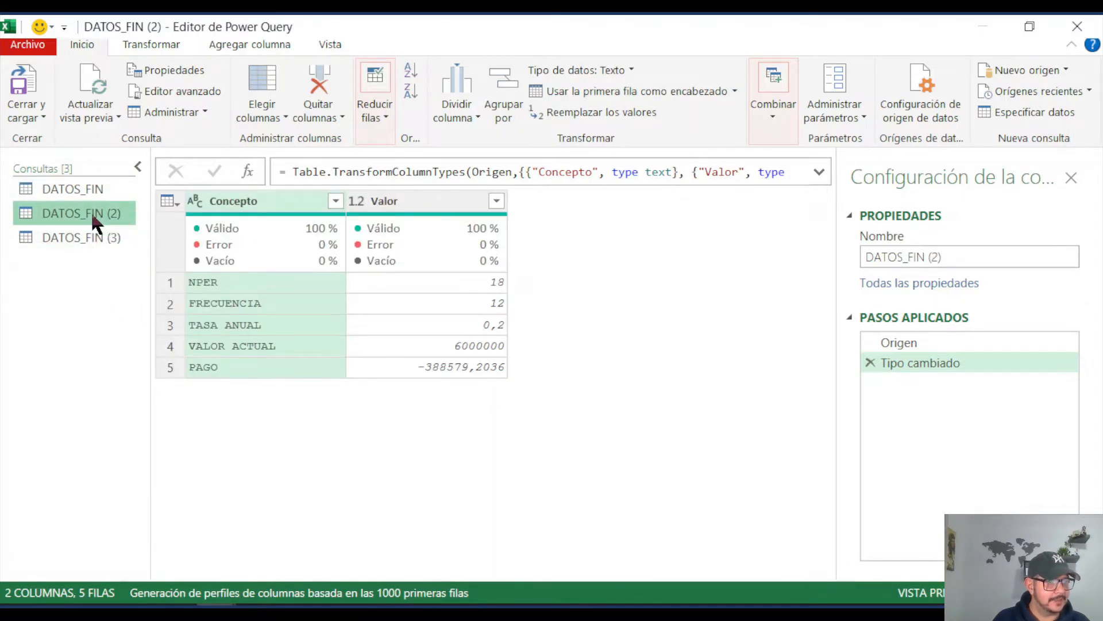
pyautogui.doubleClick(91, 212)
pyautogui.write('variables')
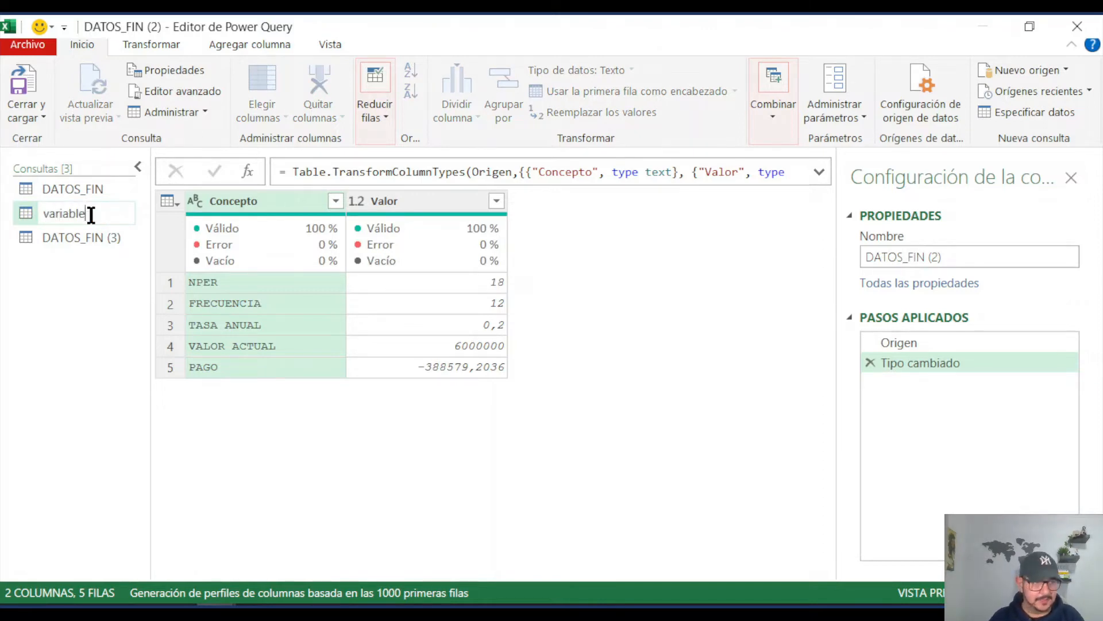
pyautogui.press('BackSpace')
pyautogui.press('BackSpace')
pyautogui.press('BackSpace')
pyautogui.press('BackSpace')
pyautogui.press('BackSpace')
pyautogui.press('BackSpace')
pyautogui.press('BackSpace')
pyautogui.press('BackSpace')
pyautogui.write('VAR')
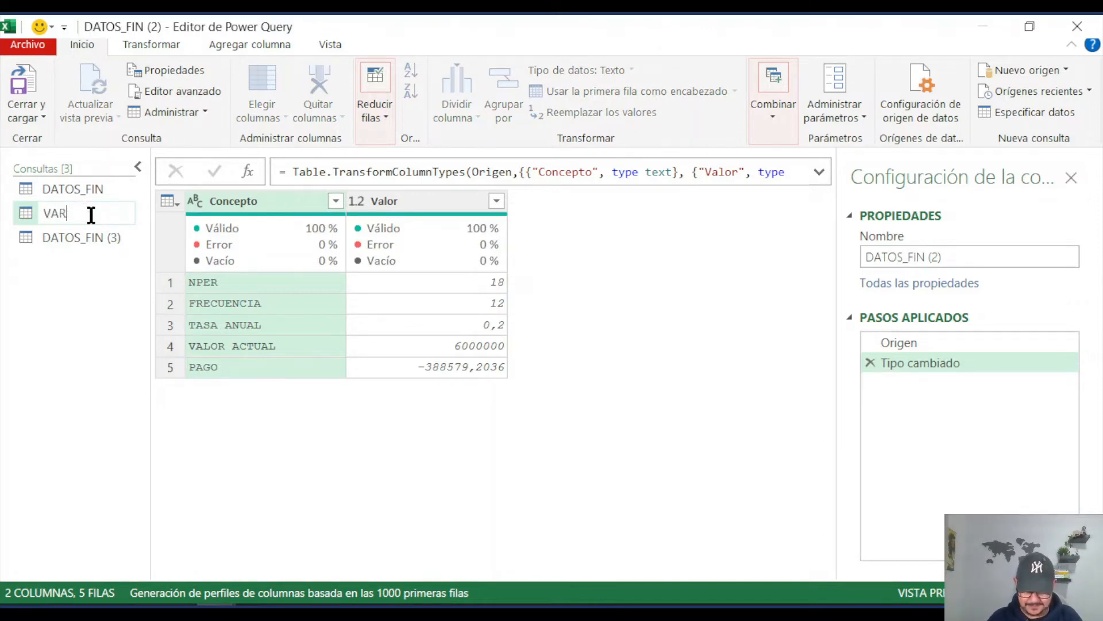
pyautogui.write('IABLES')
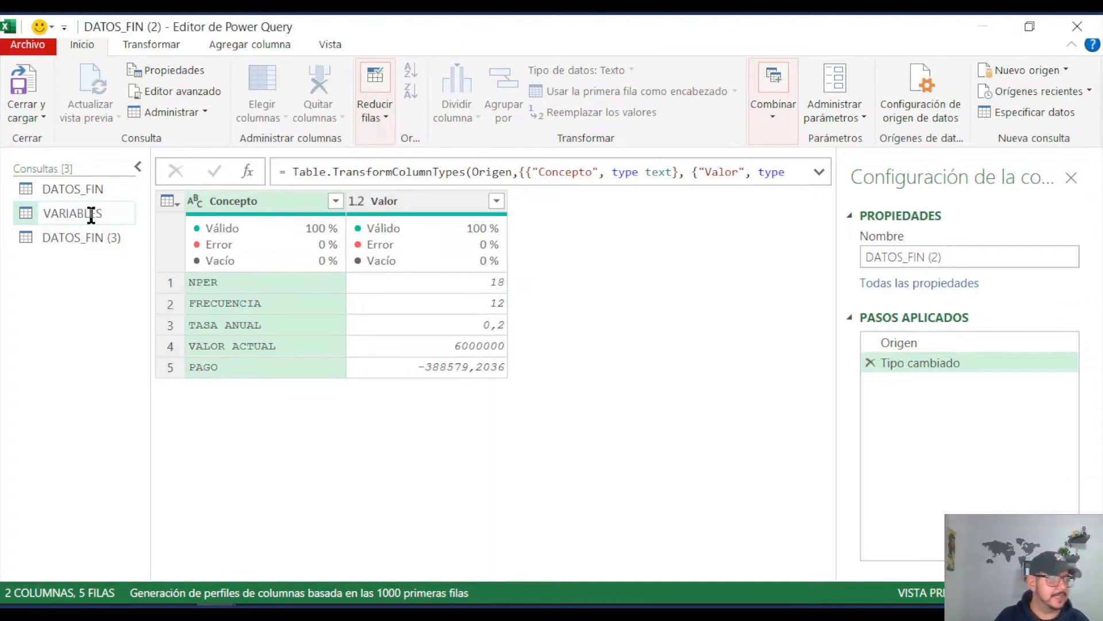
pyautogui.press('Return')
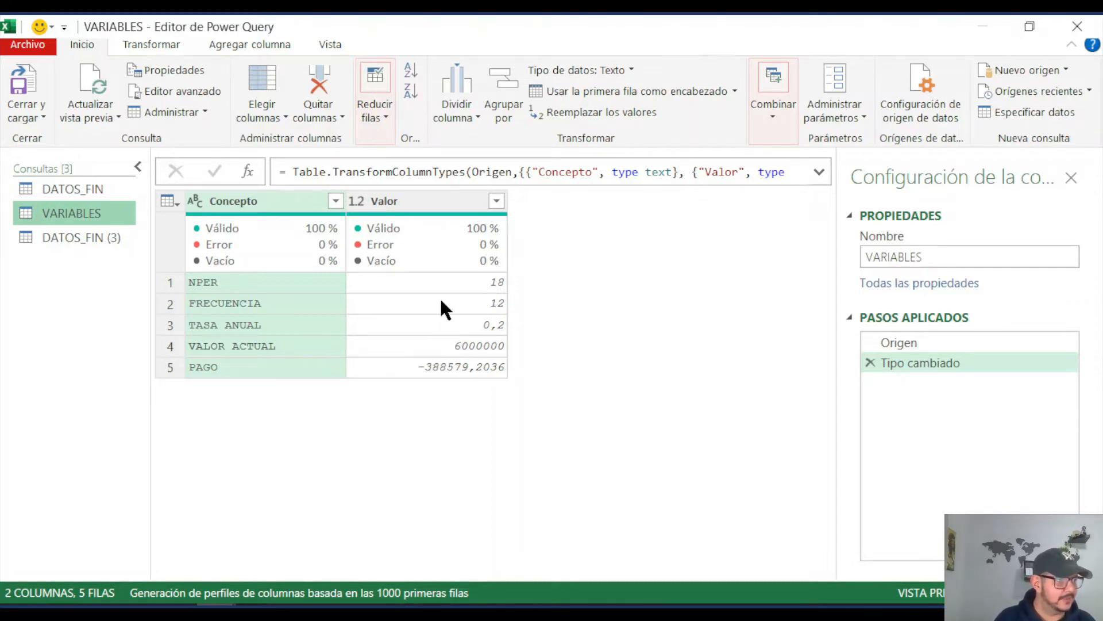
# Step: Remove the Tipo cambiado step from the VARIABLES query and add a custom step with the formula = Origen[Valor]
pyautogui.click(871, 363)
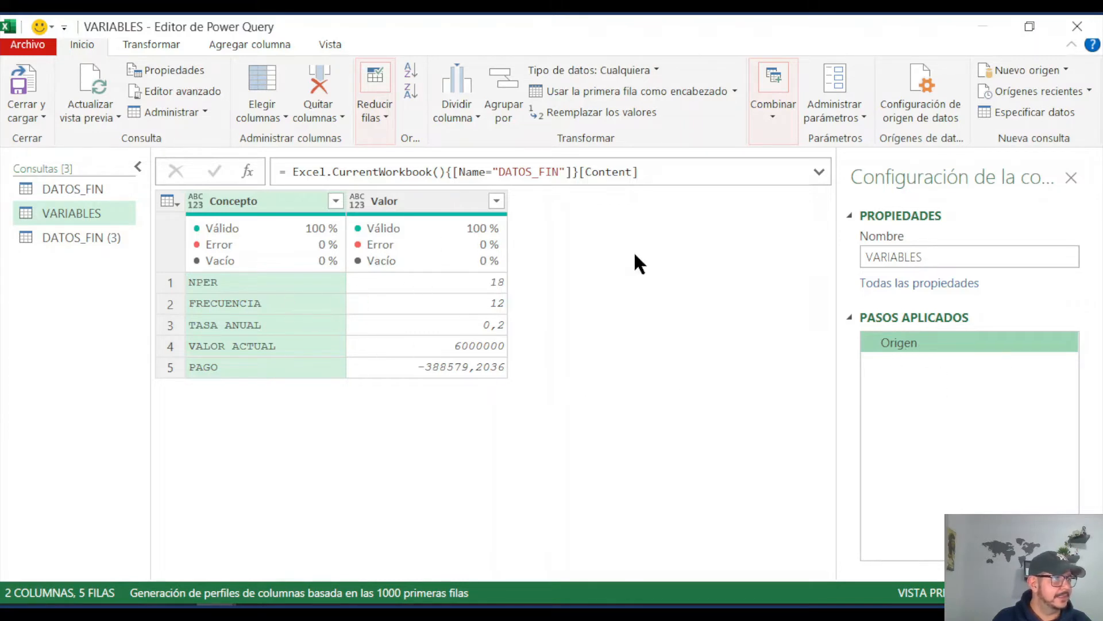
pyautogui.click(250, 170)
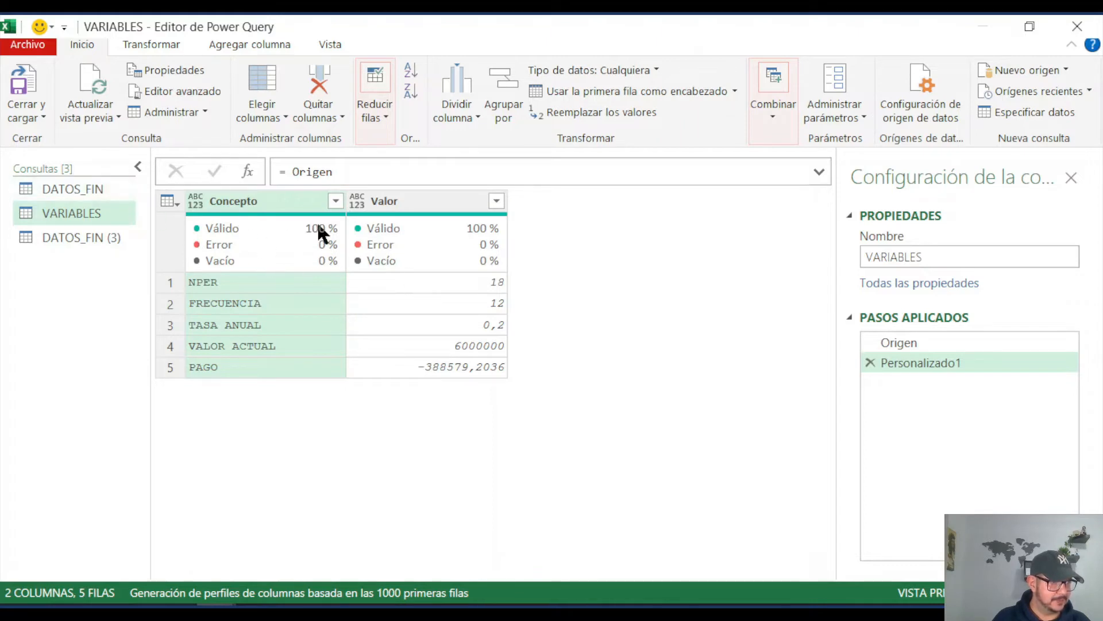
pyautogui.click(343, 172)
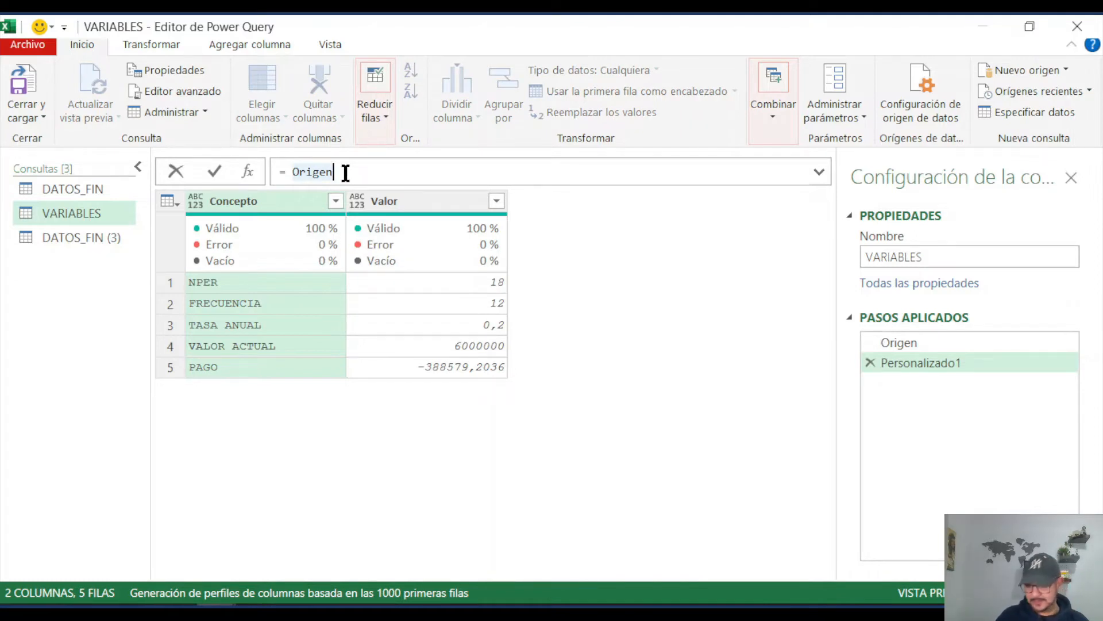
pyautogui.write('[')
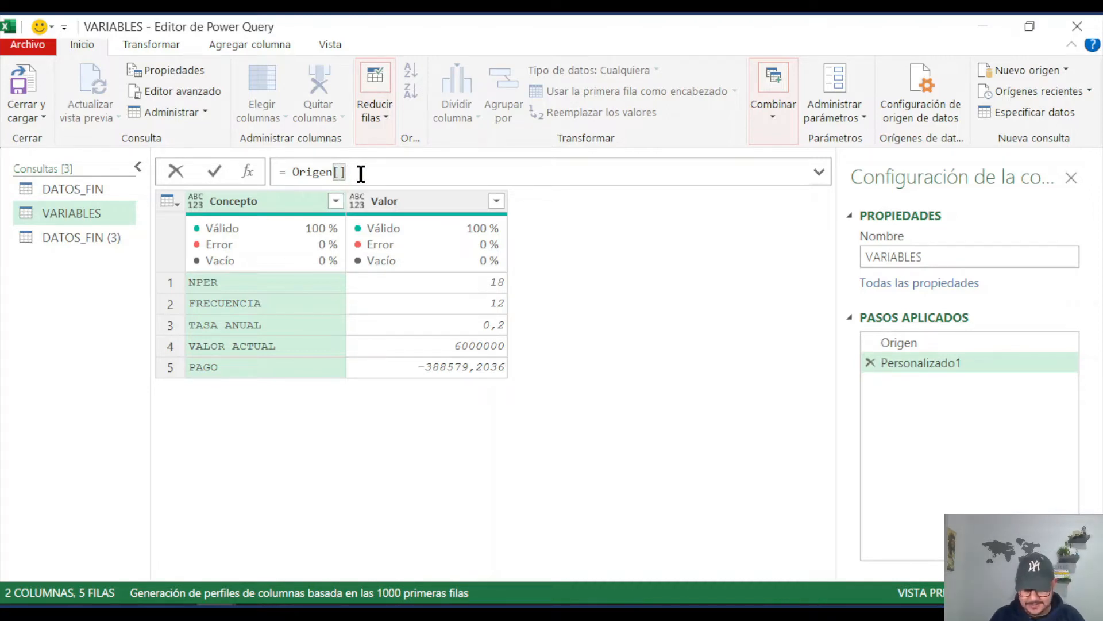
pyautogui.write('vAL')
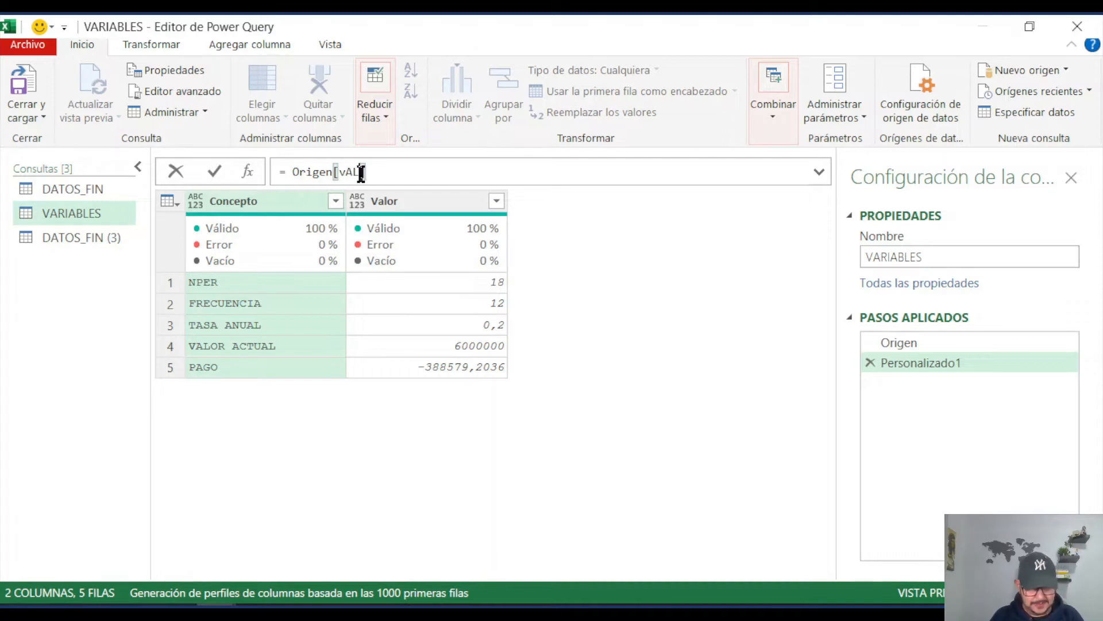
pyautogui.press('BackSpace')
pyautogui.press('BackSpace')
pyautogui.press('BackSpace')
pyautogui.write('V')
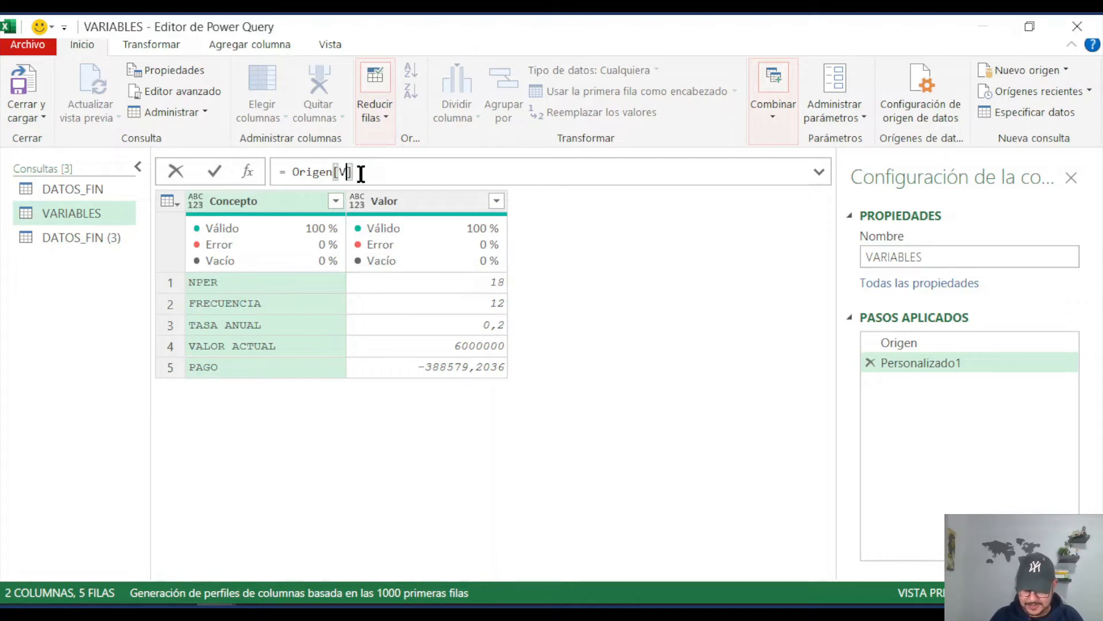
pyautogui.write('alor')
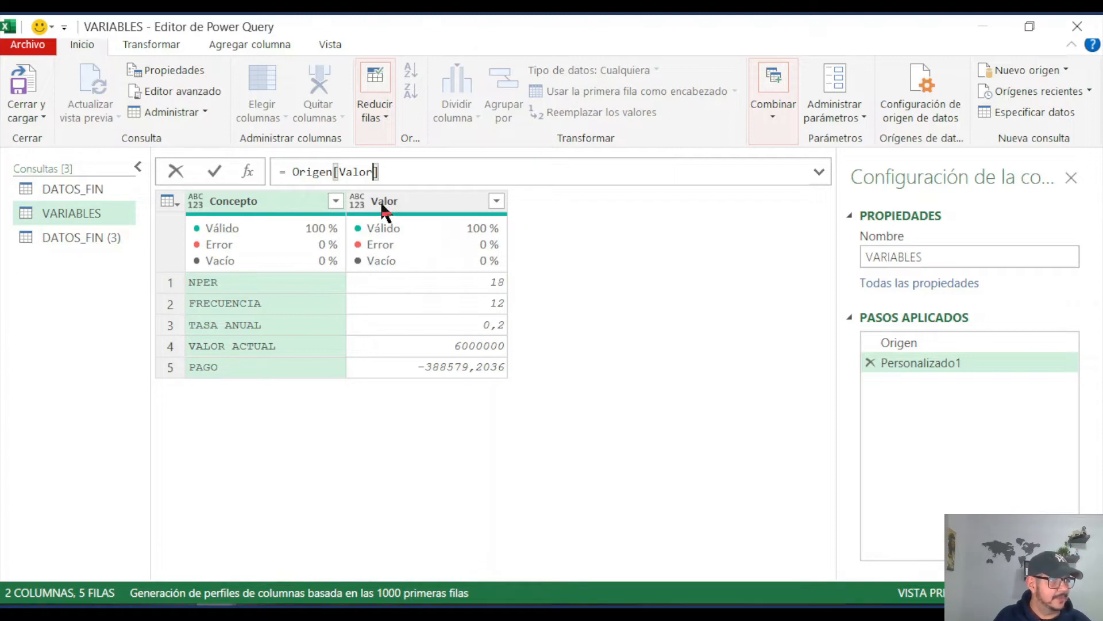
pyautogui.click(215, 171)
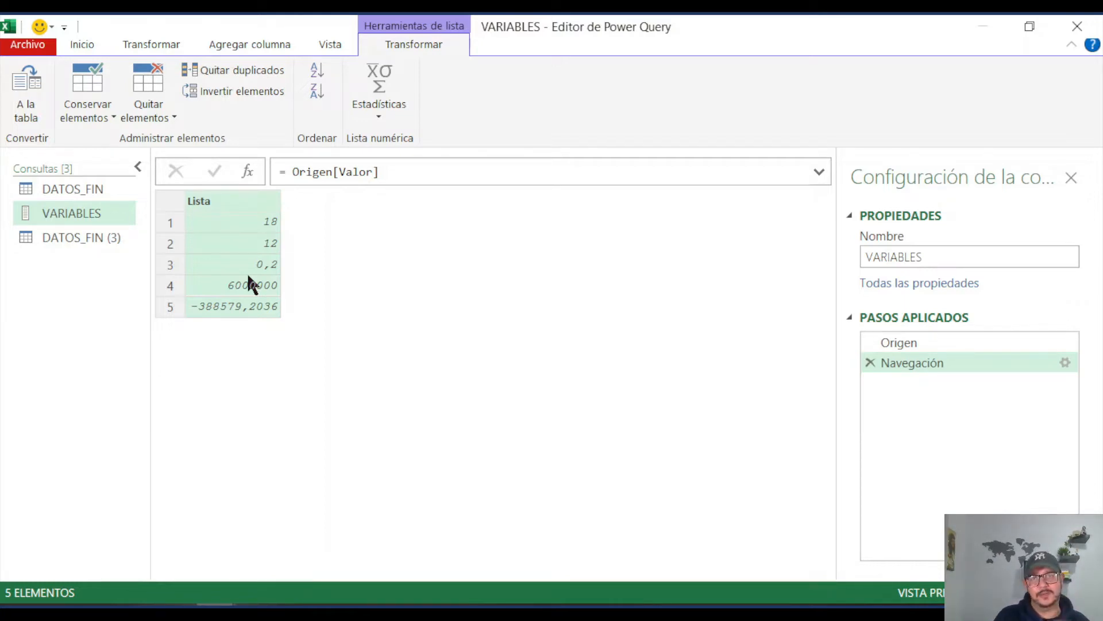
# Step: Rename the second duplicate query, DATOS_FIN (3), as DATOS_TRANSP
pyautogui.click(71, 236)
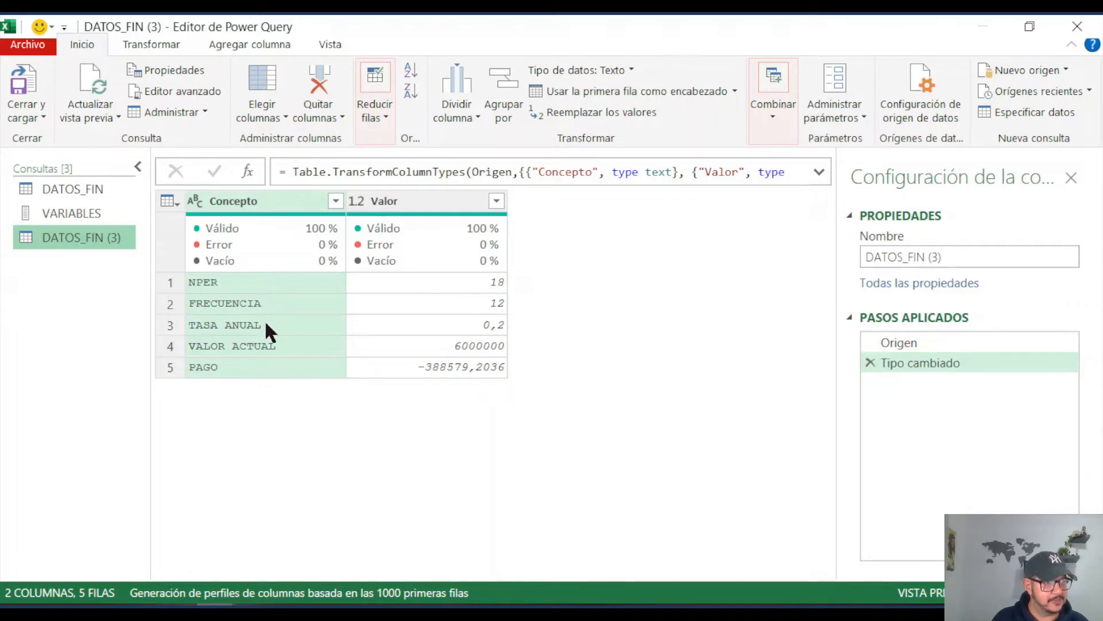
pyautogui.doubleClick(77, 244)
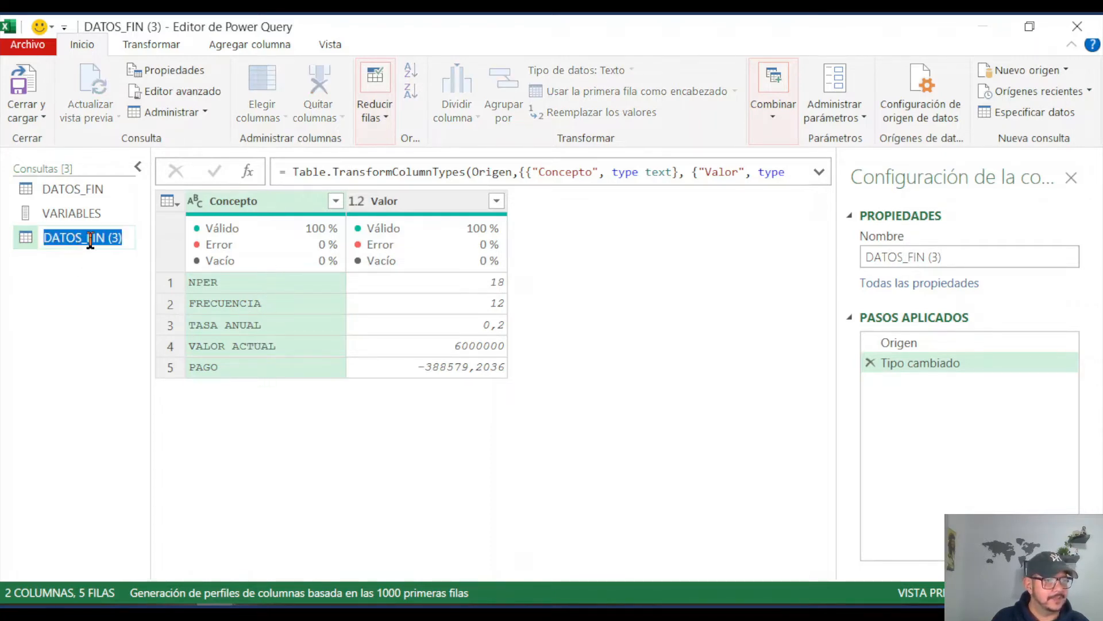
pyautogui.click(119, 238)
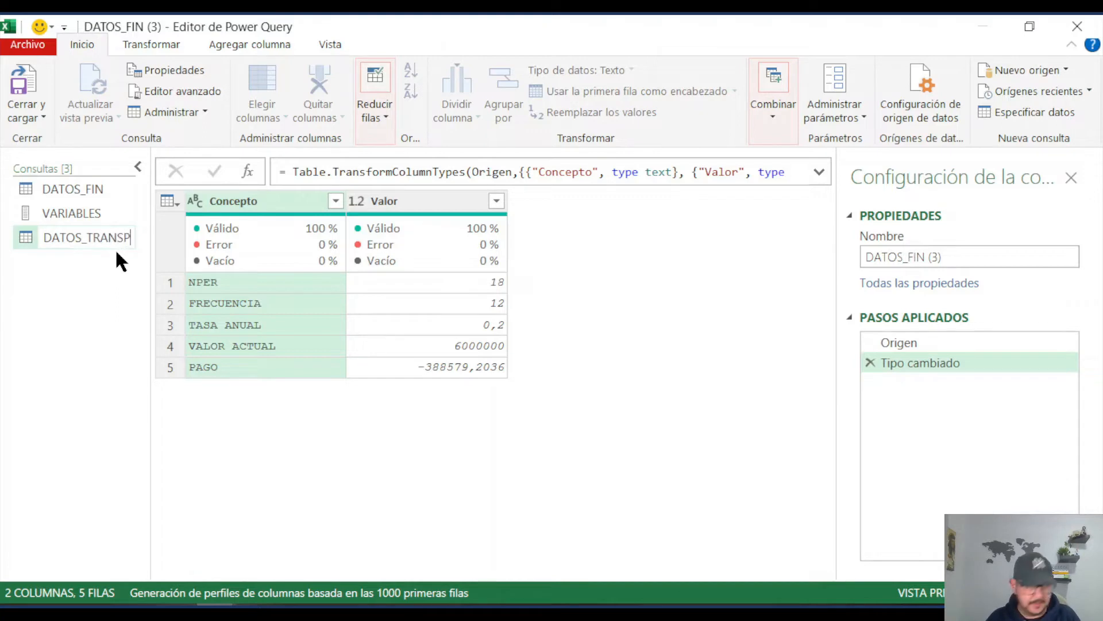
pyautogui.press('Return')
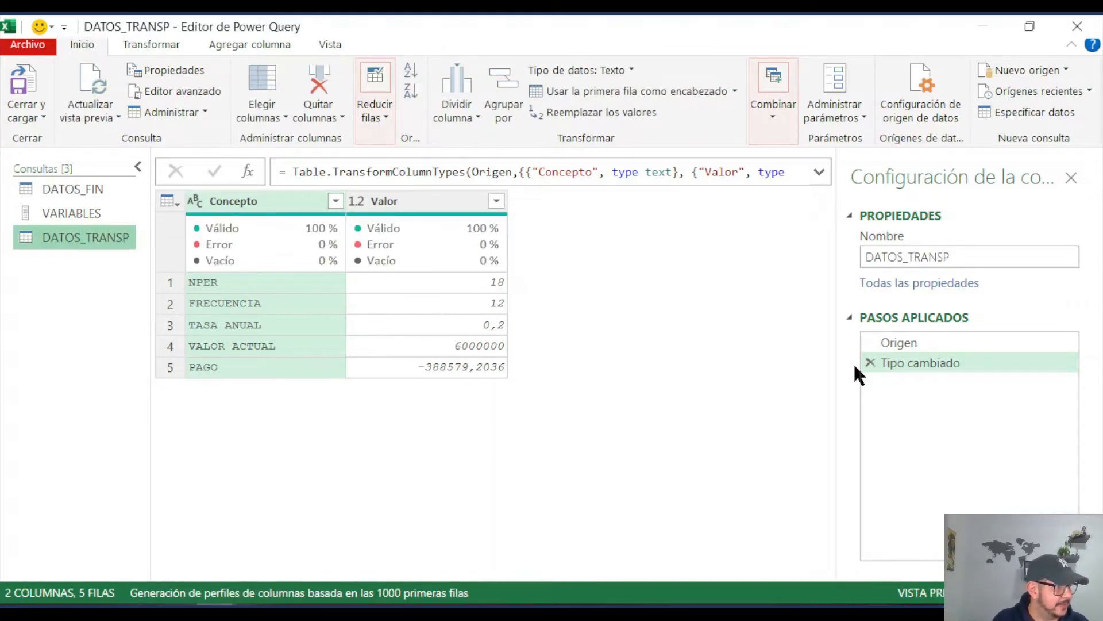
# Step: Remove the Tipo cambiado step from the DATOS_TRANSP query and transpose its table
pyautogui.click(871, 362)
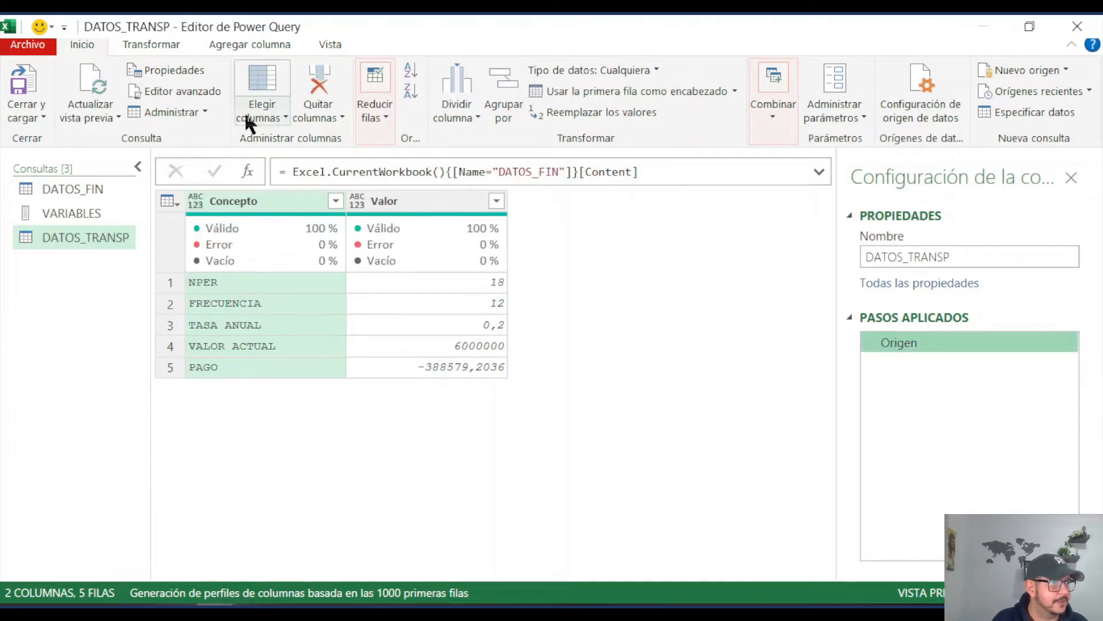
pyautogui.click(163, 44)
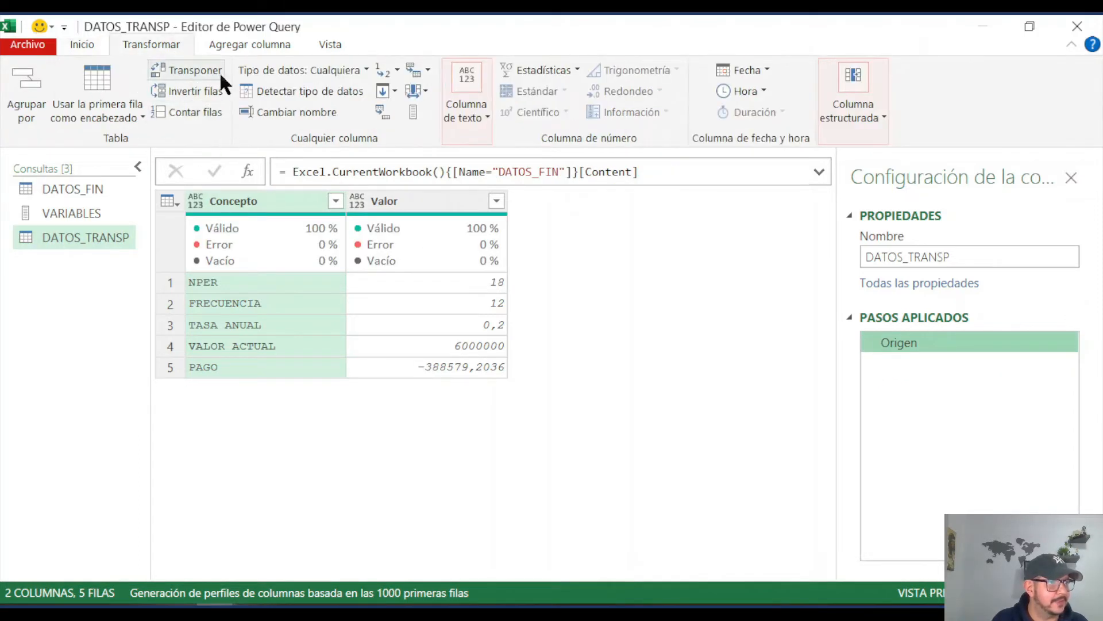
pyautogui.click(202, 69)
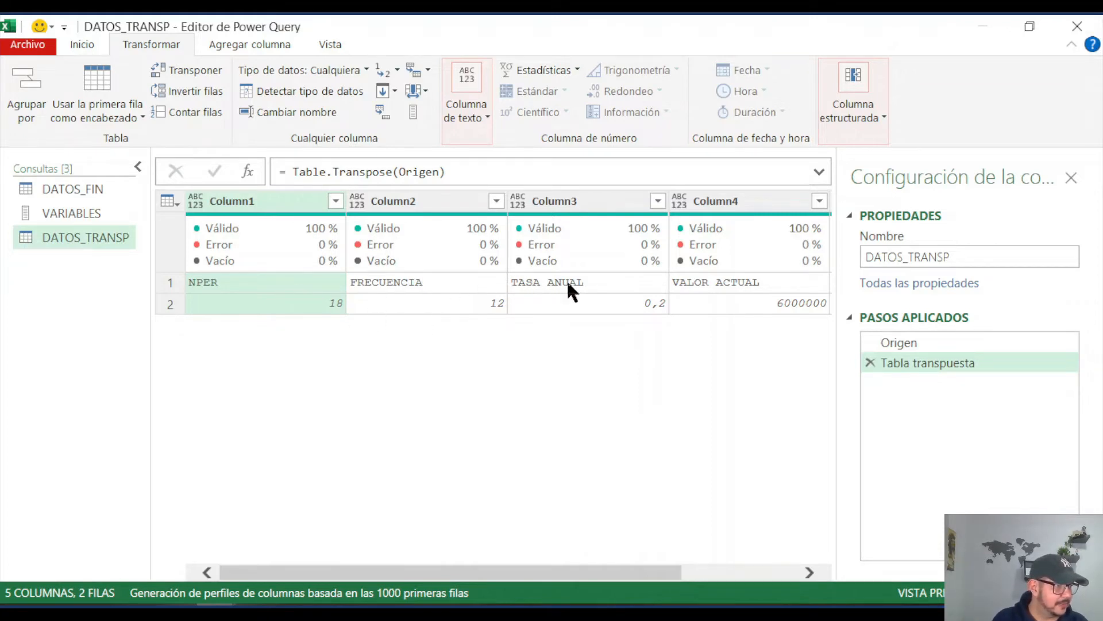
# Step: Promote the first row of the transposed DATOS_TRANSP table to column headers
pyautogui.click(90, 42)
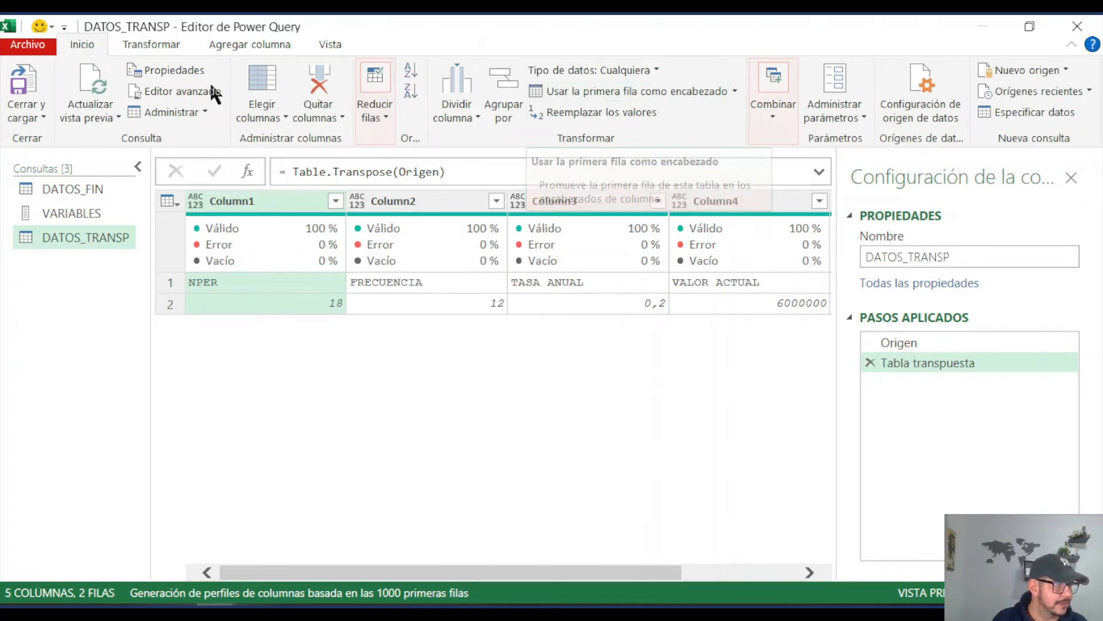
pyautogui.click(626, 90)
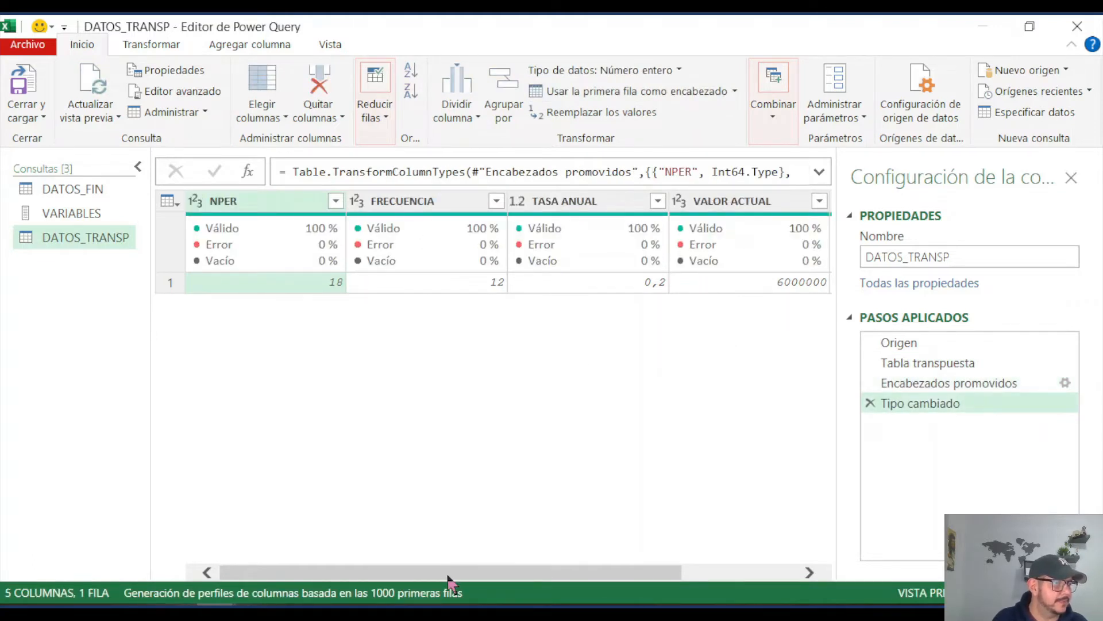
pyautogui.moveTo(448, 573); pyautogui.dragTo(648, 573)
pyautogui.click(374, 349)
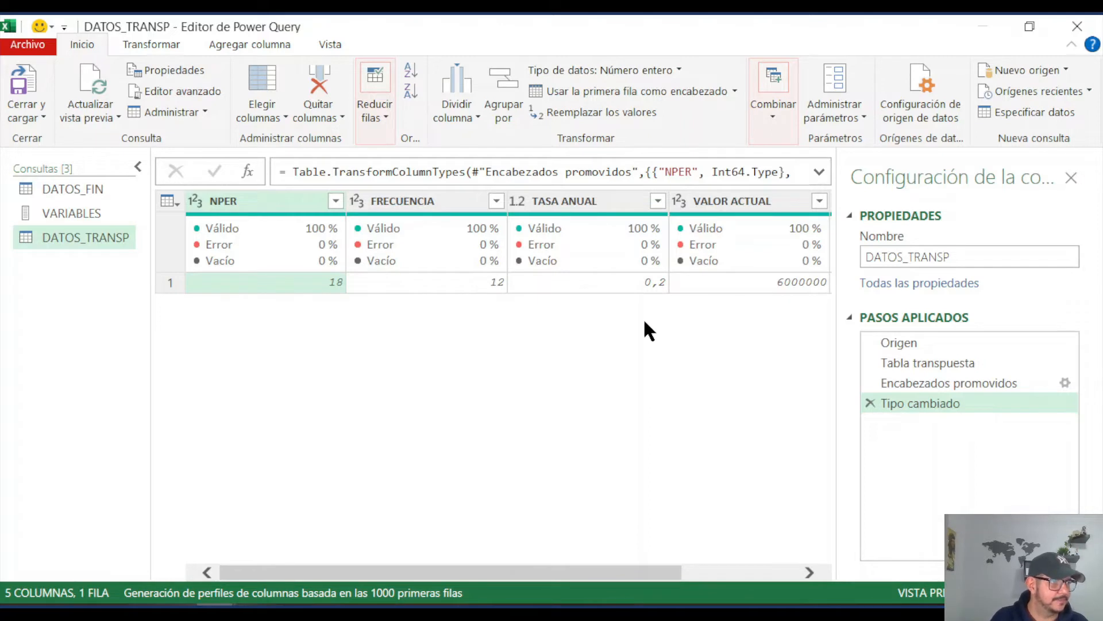
# Step: Add a column to DATOS_TRANSP that multiplies the PAGO column by -1
pyautogui.moveTo(574, 573); pyautogui.dragTo(765, 573)
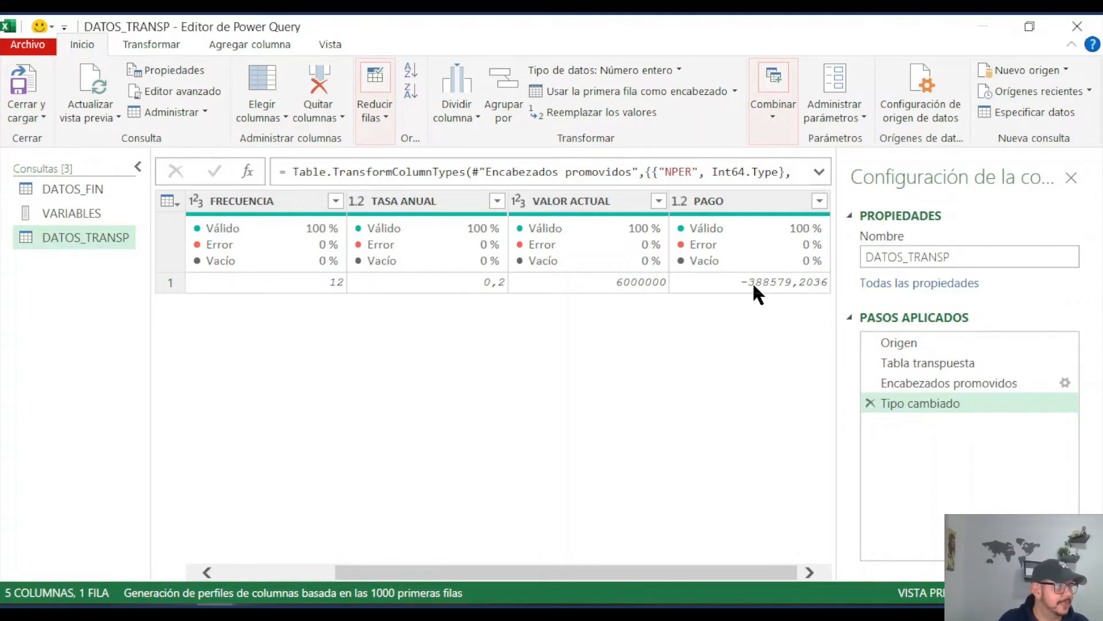
pyautogui.click(722, 202)
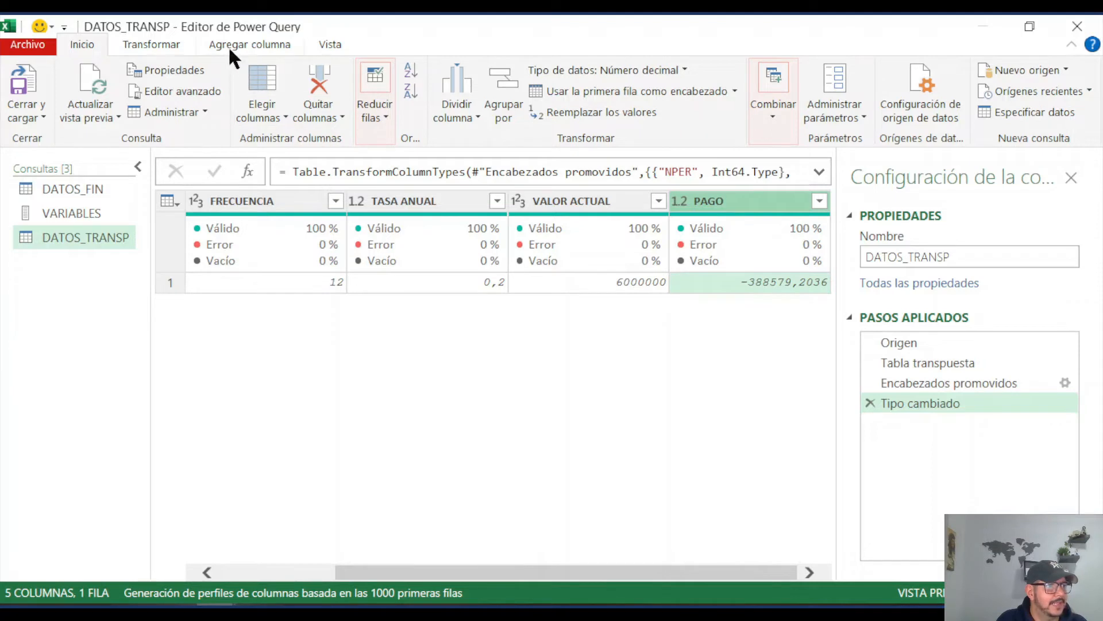
pyautogui.click(245, 45)
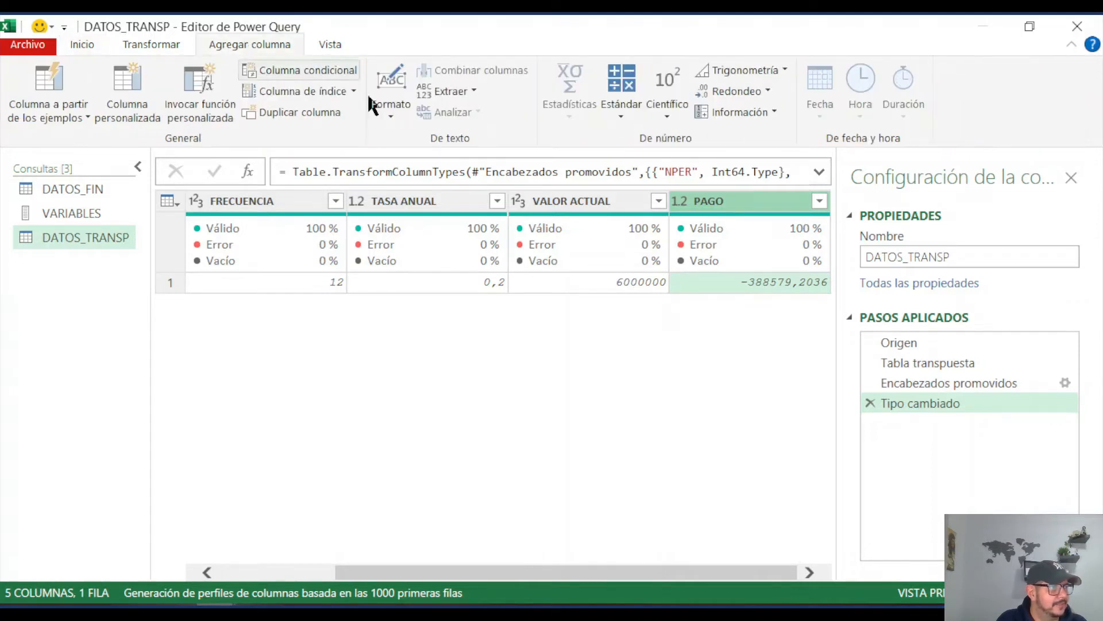
pyautogui.click(623, 112)
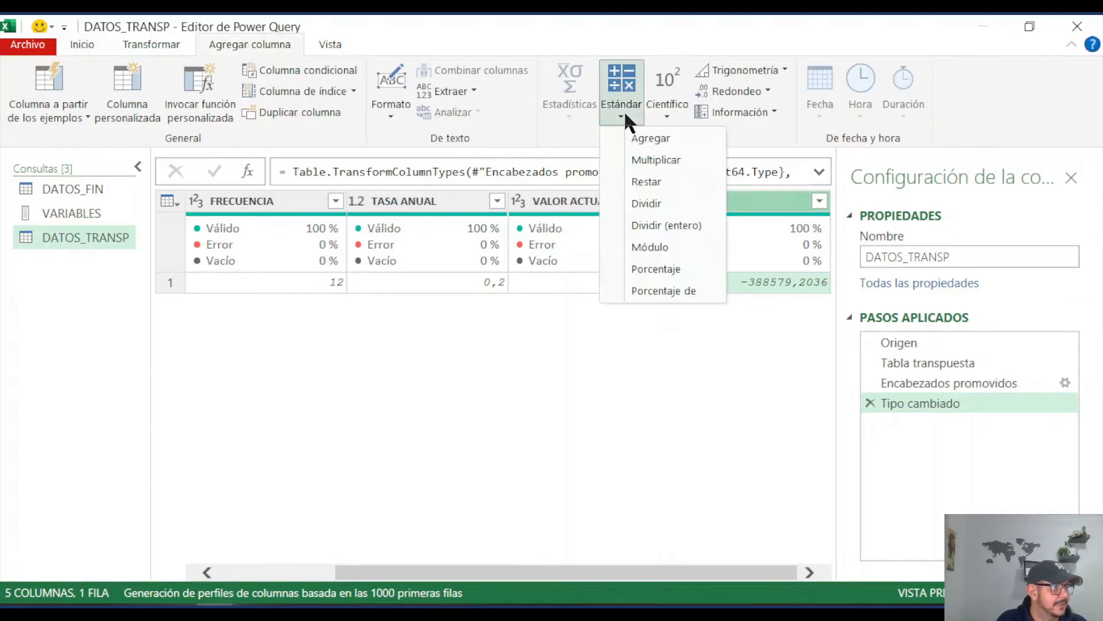
pyautogui.click(664, 161)
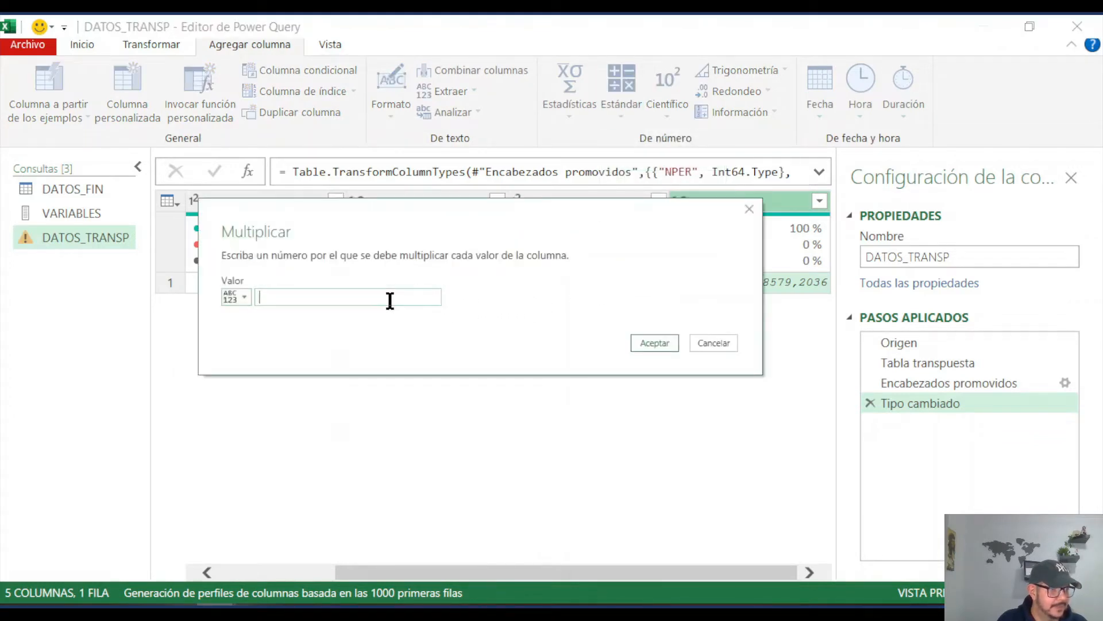
pyautogui.write('-1')
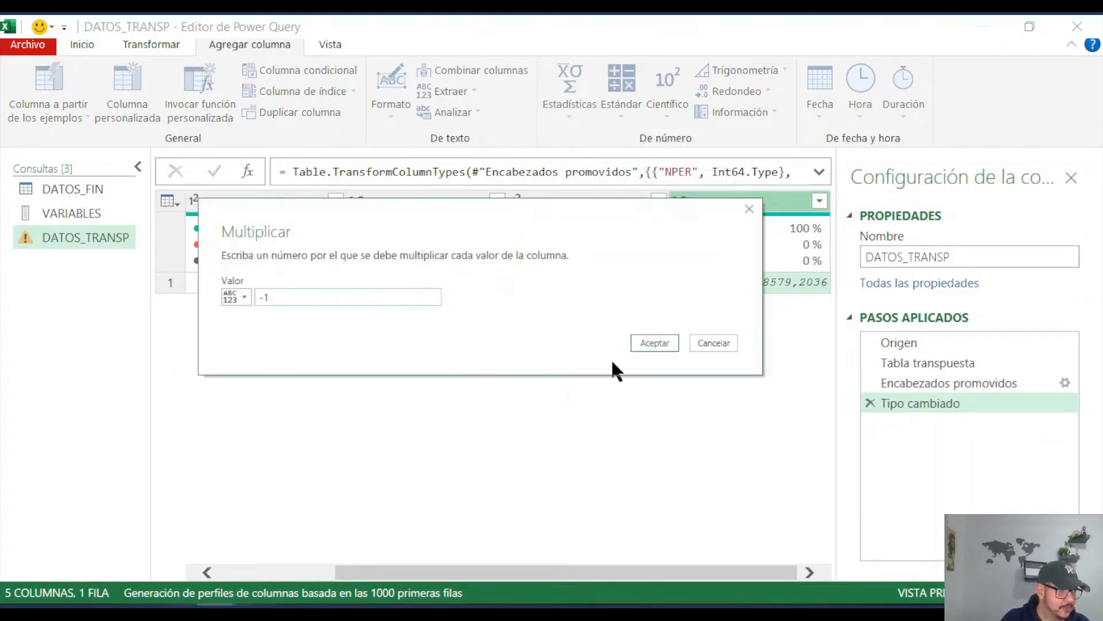
pyautogui.click(657, 341)
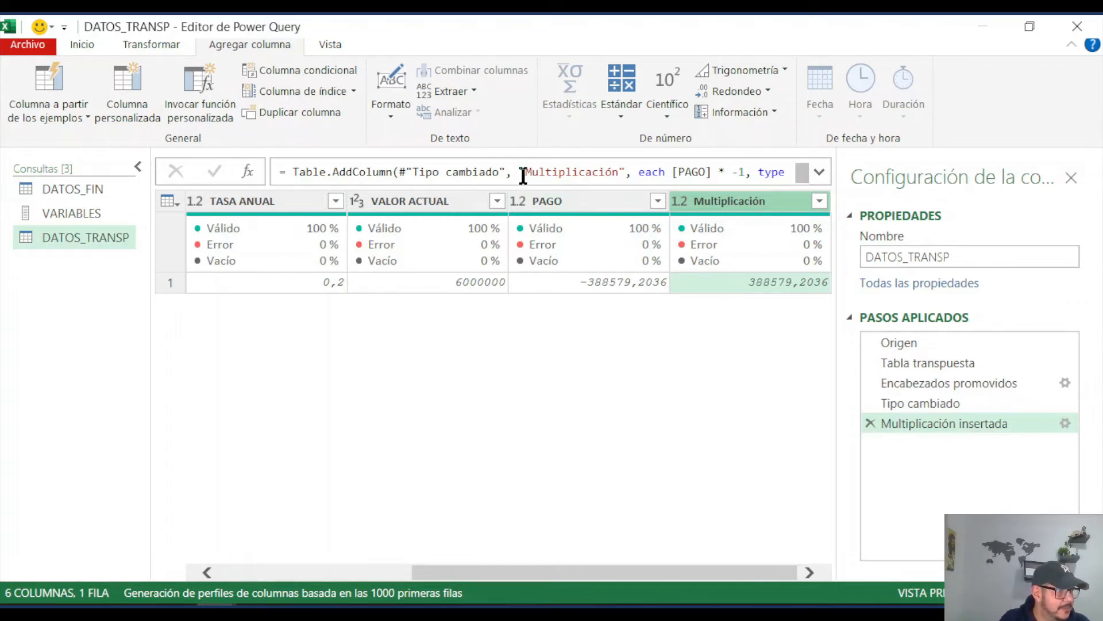
# Step: Rename the inserted multiplication column as VALOR CUOTA within its step formula in DATOS_TRANSP
pyautogui.moveTo(524, 174); pyautogui.dragTo(618, 172)
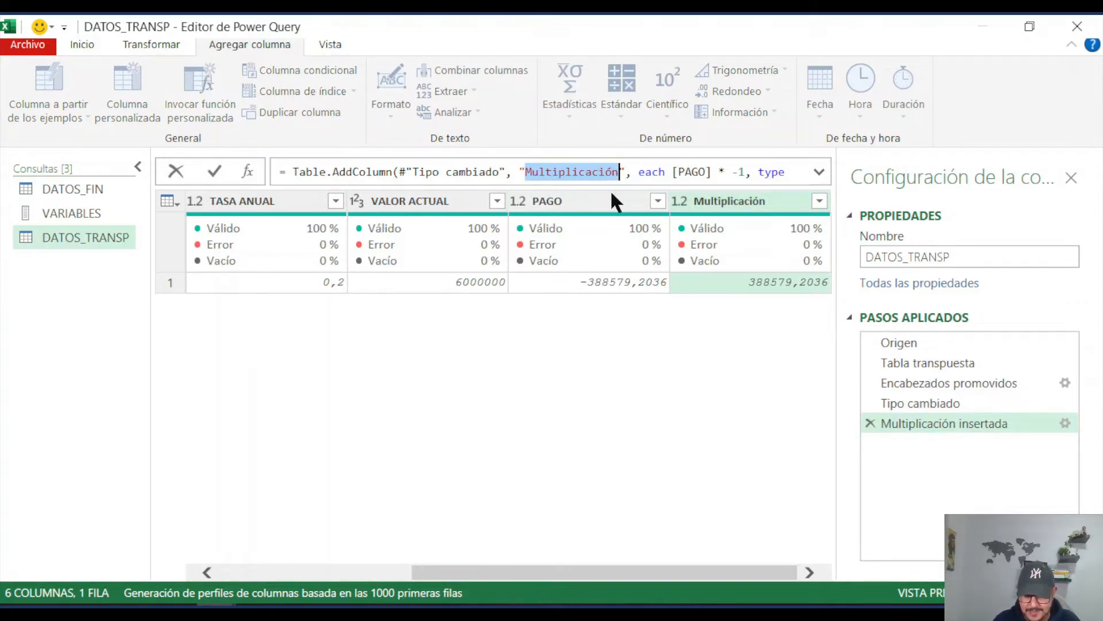
pyautogui.write('valor')
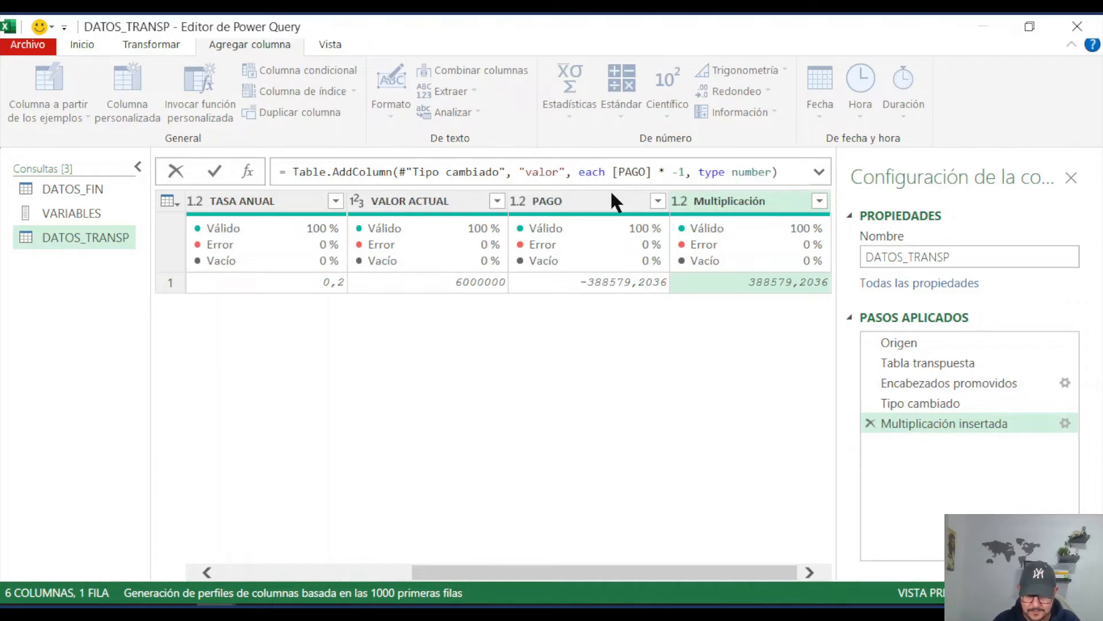
pyautogui.write(' cuota')
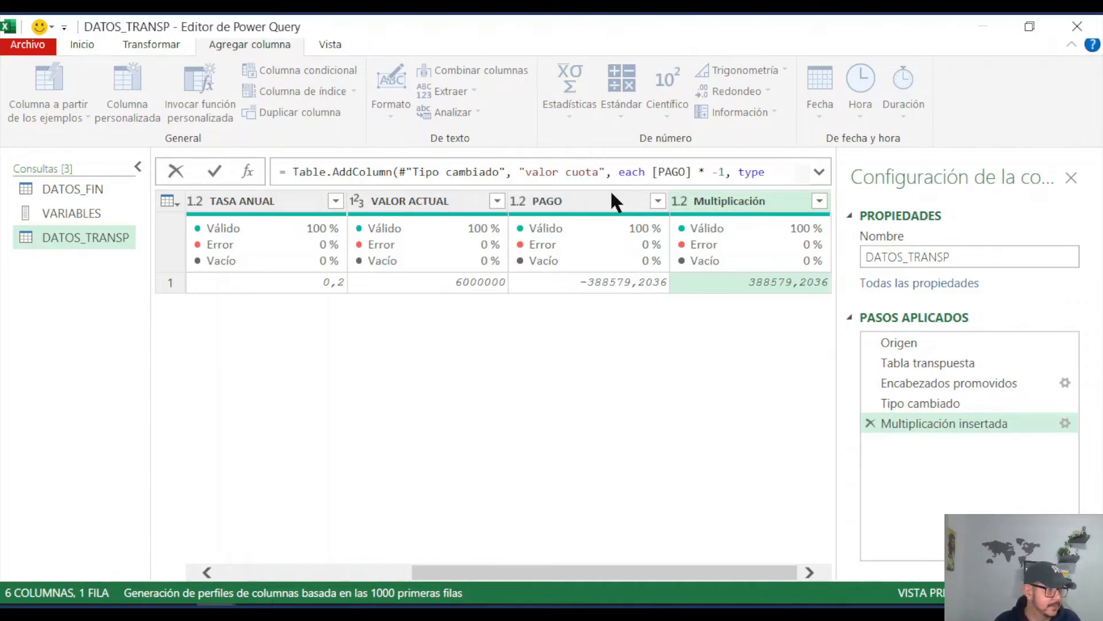
pyautogui.press('BackSpace')
pyautogui.press('BackSpace')
pyautogui.press('BackSpace')
pyautogui.press('BackSpace')
pyautogui.press('BackSpace')
pyautogui.press('BackSpace')
pyautogui.press('BackSpace')
pyautogui.press('BackSpace')
pyautogui.press('BackSpace')
pyautogui.press('BackSpace')
pyautogui.press('BackSpace')
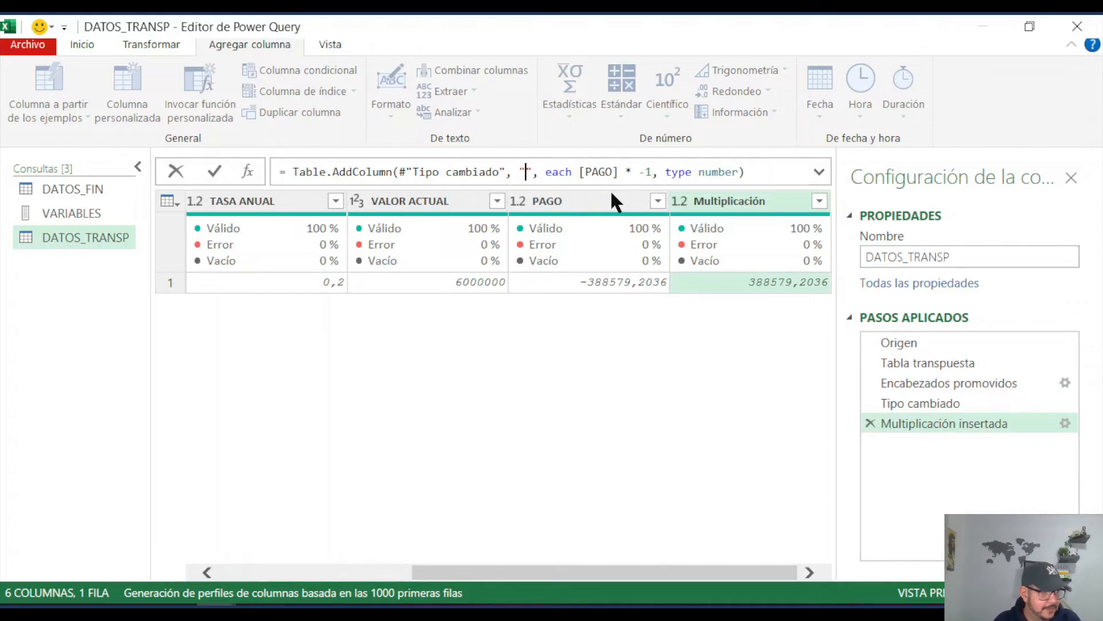
pyautogui.write('VALOR CUOTA')
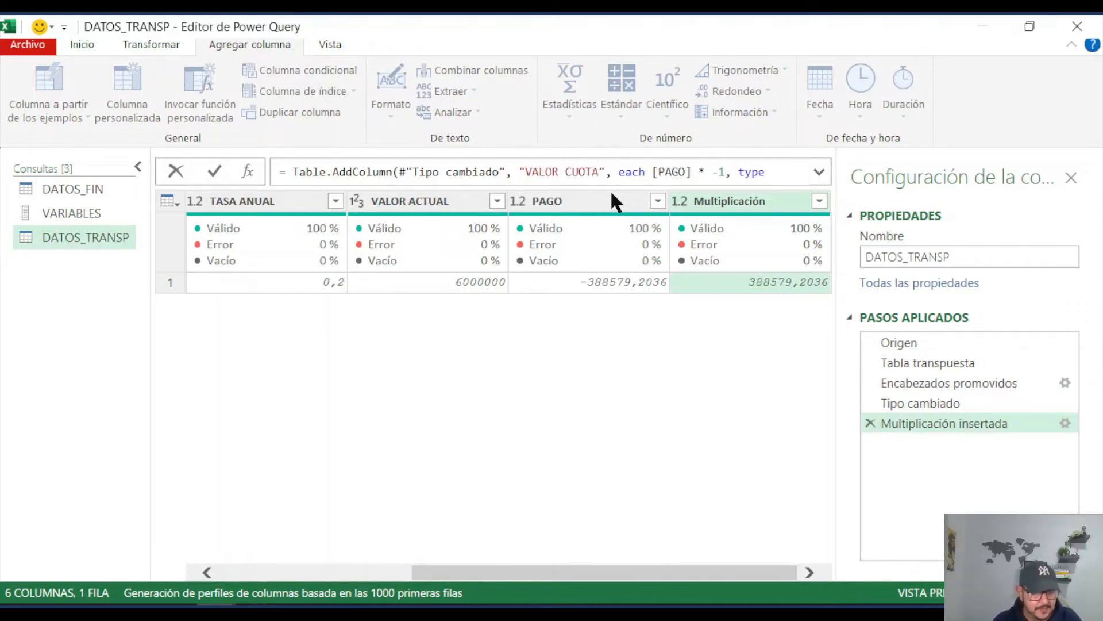
pyautogui.press('Return')
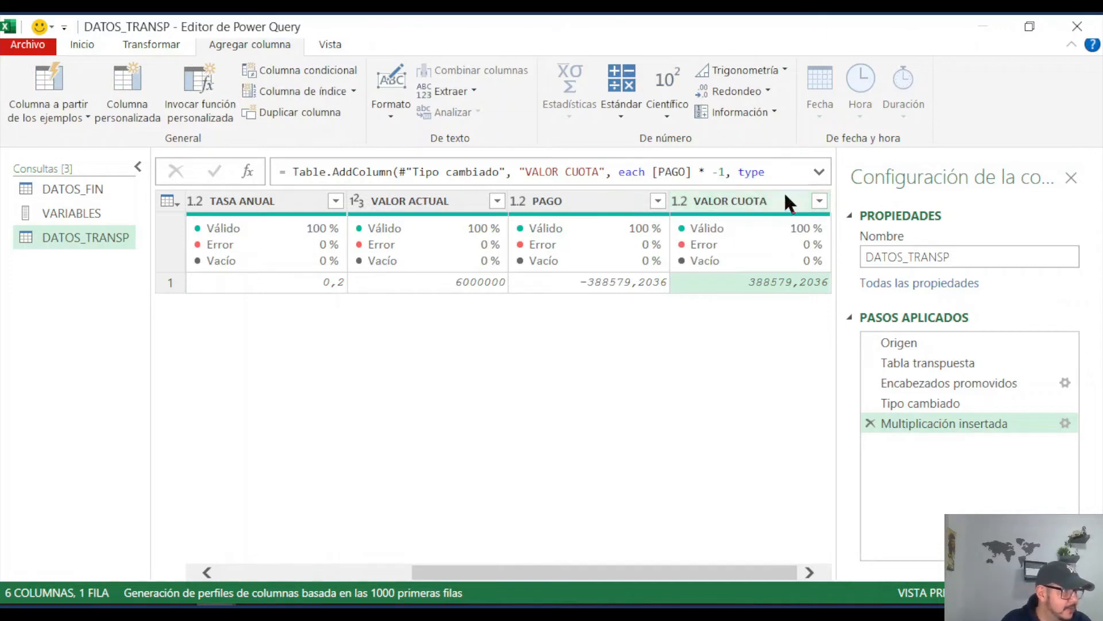
# Step: Remove the original PAGO column from the DATOS_TRANSP query
pyautogui.click(564, 200)
pyautogui.rightClick(566, 205)
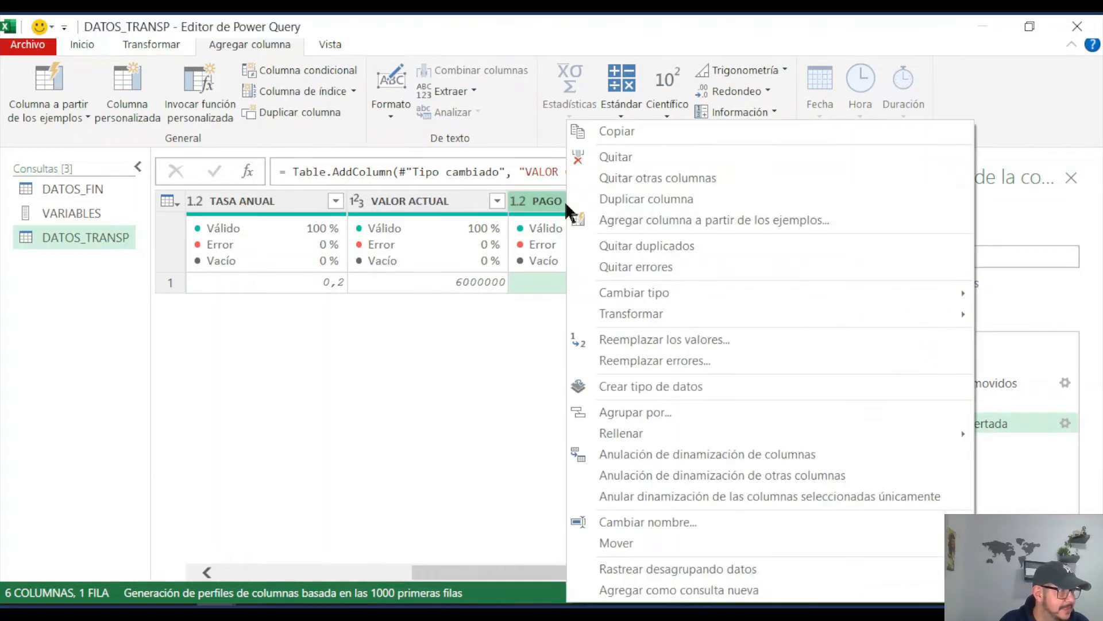
pyautogui.click(650, 157)
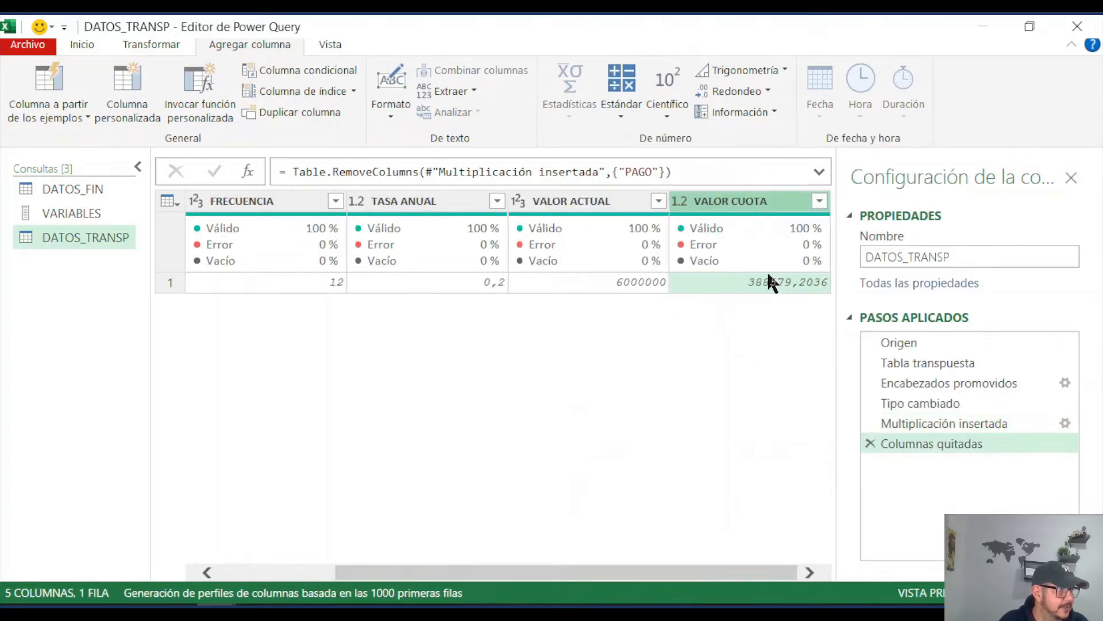
# Step: Add a column to DATOS_TRANSP that divides TASA ANUAL by FRECUENCIA
pyautogui.moveTo(734, 572); pyautogui.dragTo(614, 573)
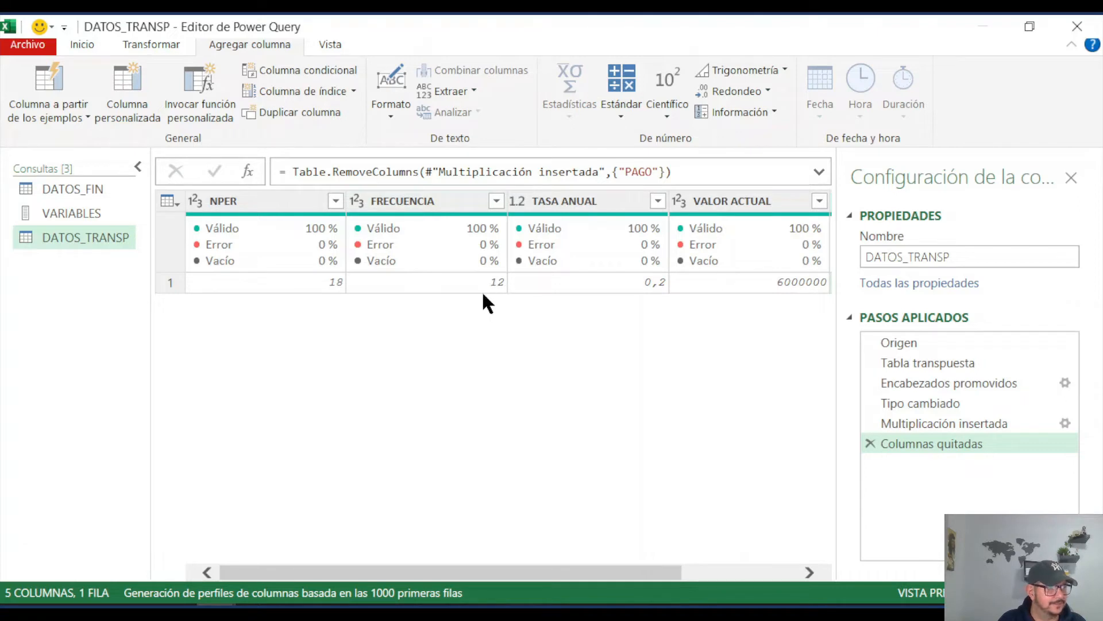
pyautogui.click(592, 210)
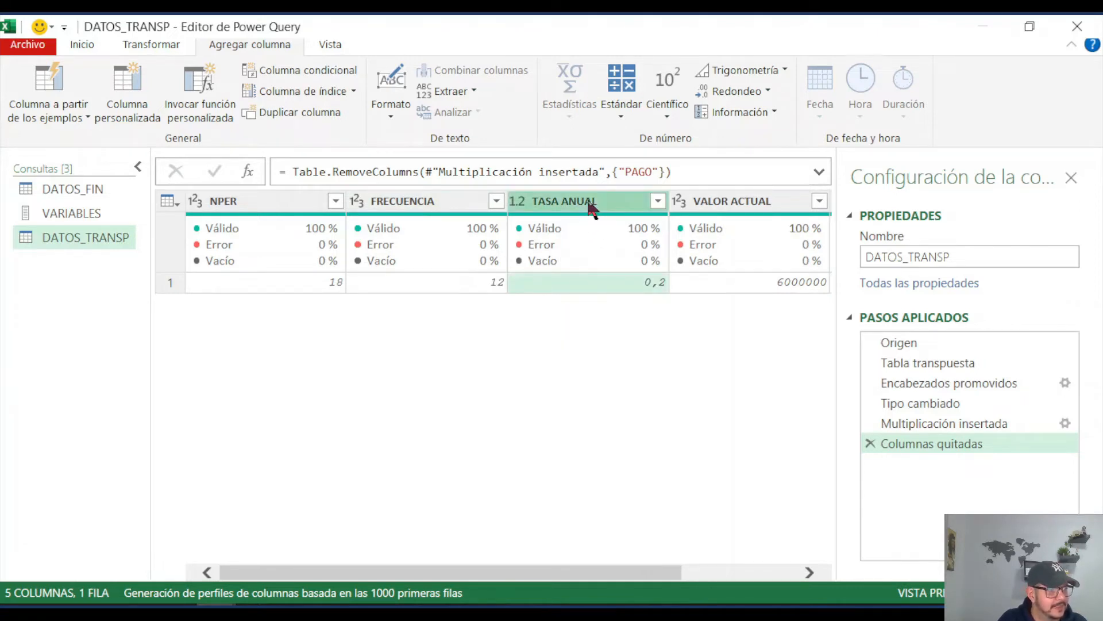
pyautogui.keyDown('ctrl'); pyautogui.click(418, 204); pyautogui.keyUp('ctrl')
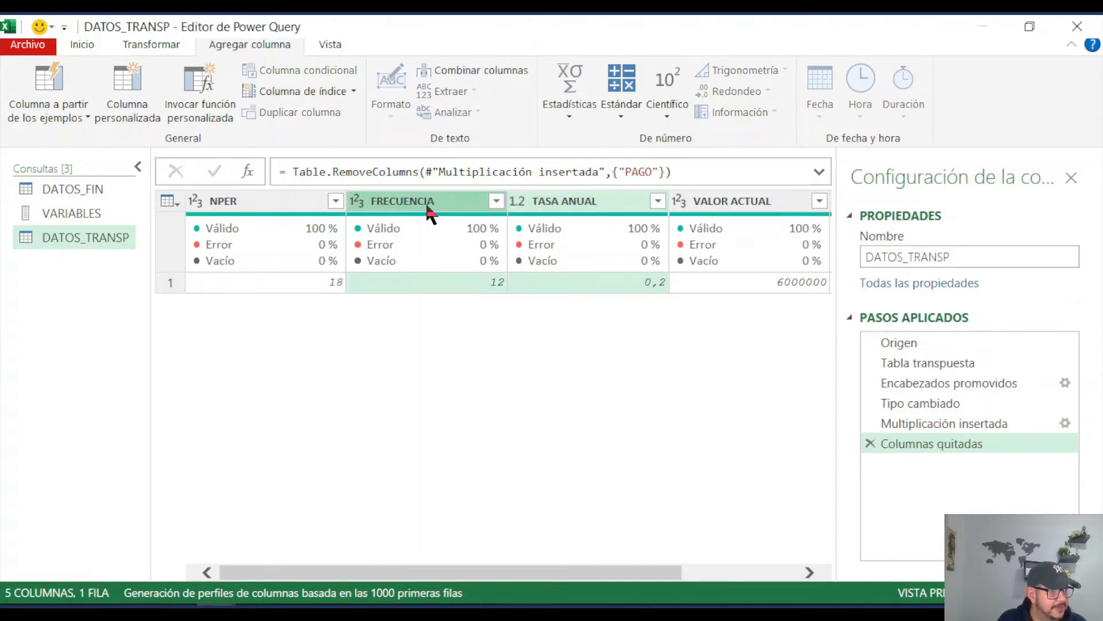
pyautogui.click(626, 113)
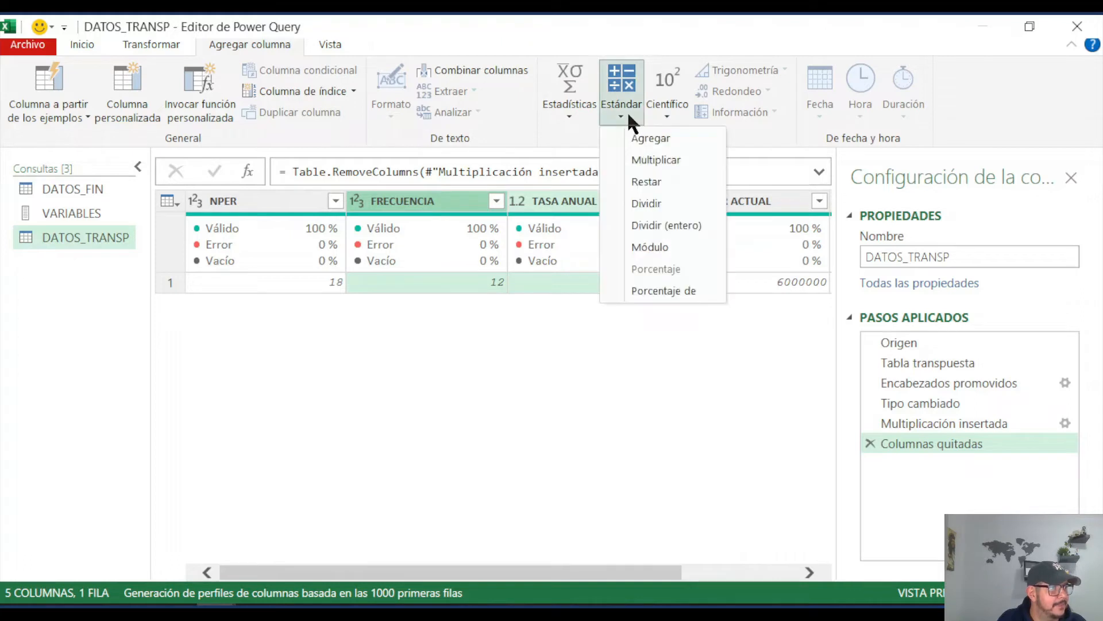
pyautogui.click(648, 203)
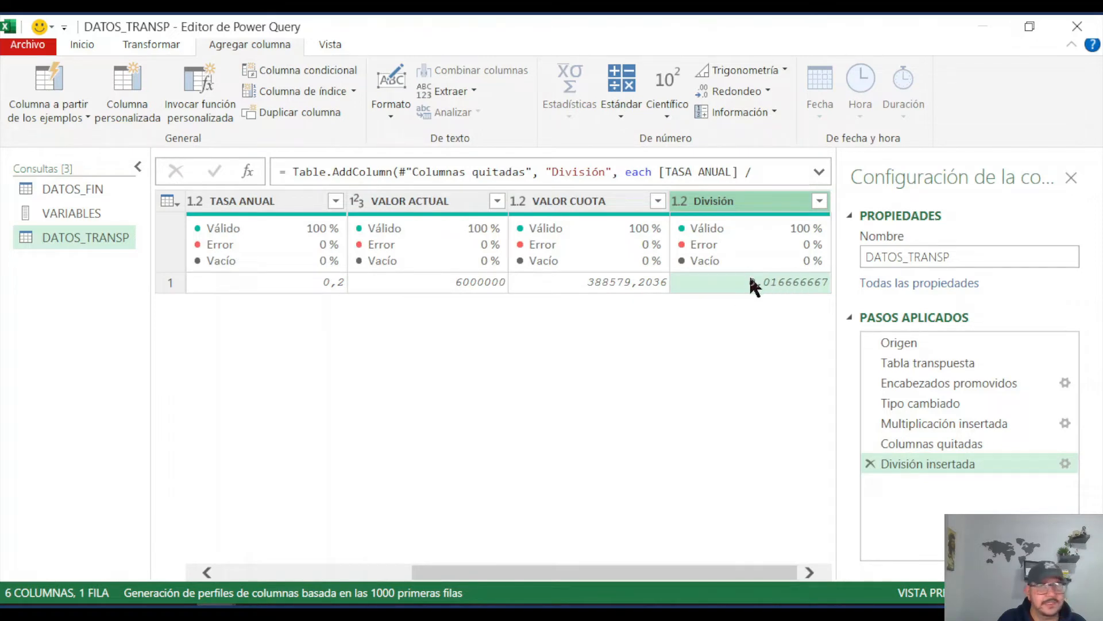
# Step: Rename the inserted division column as TASA MENSUAL within its step formula
pyautogui.click(553, 173)
pyautogui.moveTo(553, 172); pyautogui.dragTo(608, 173)
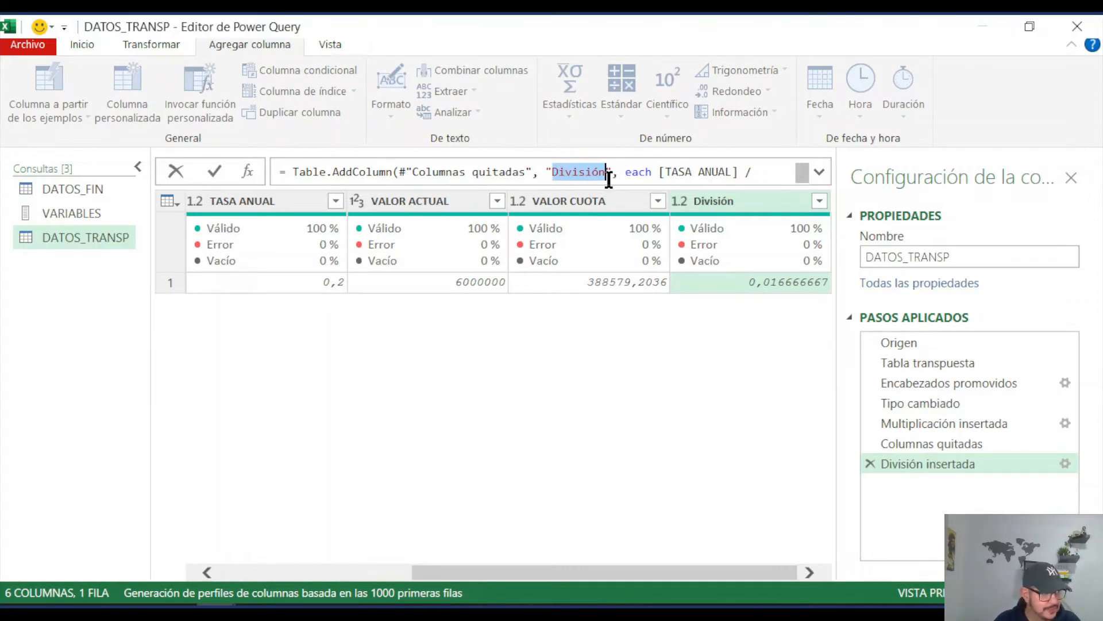
pyautogui.write('TASA MENSU')
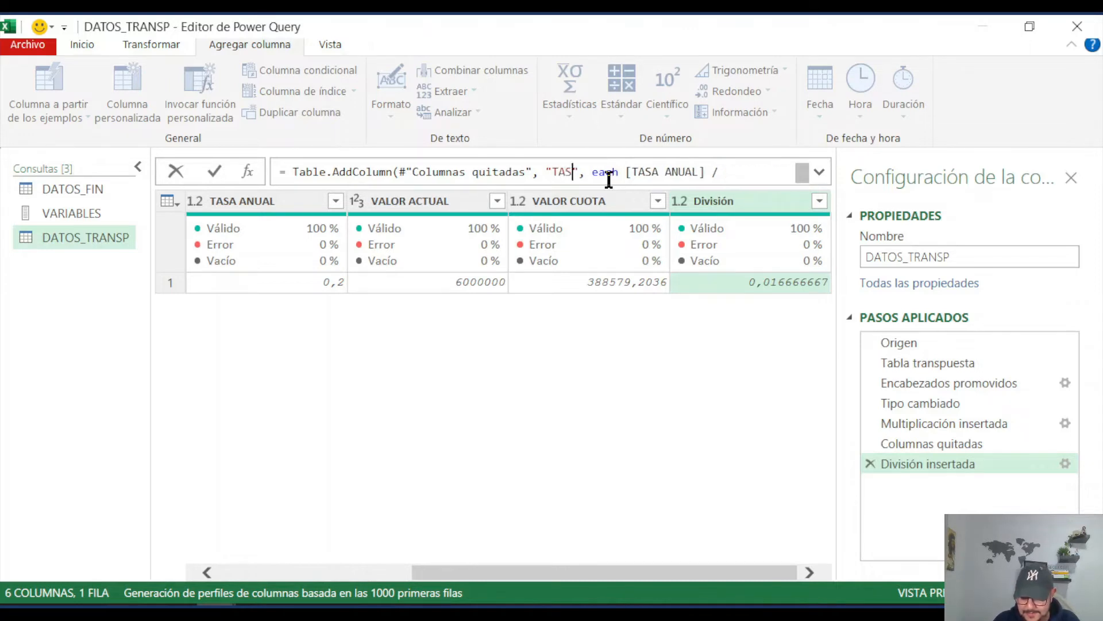
pyautogui.write('AL')
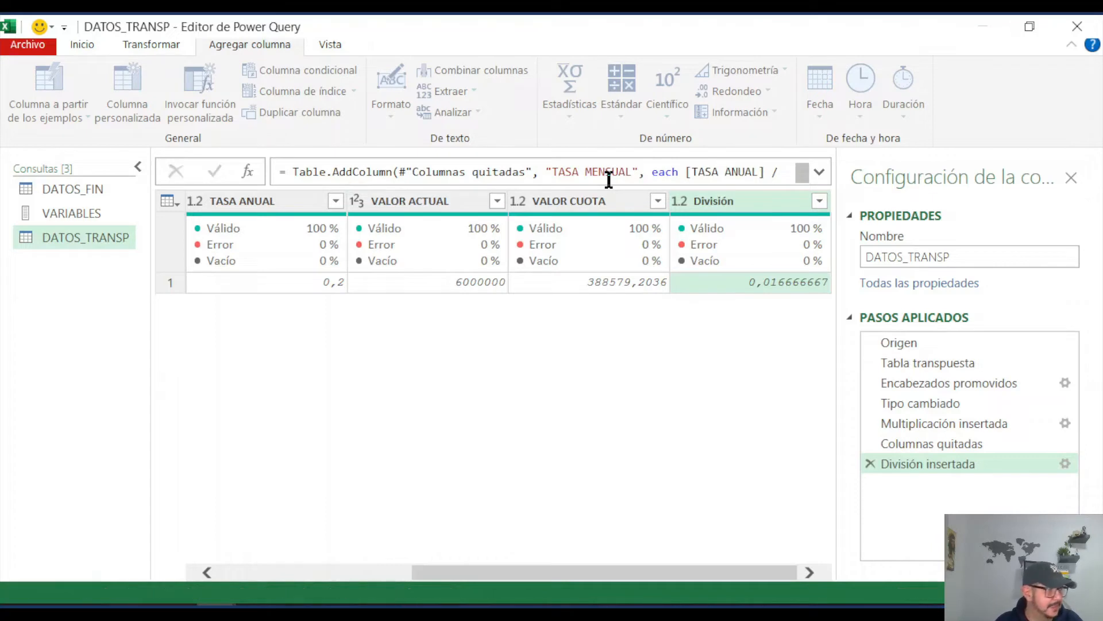
pyautogui.press('Return')
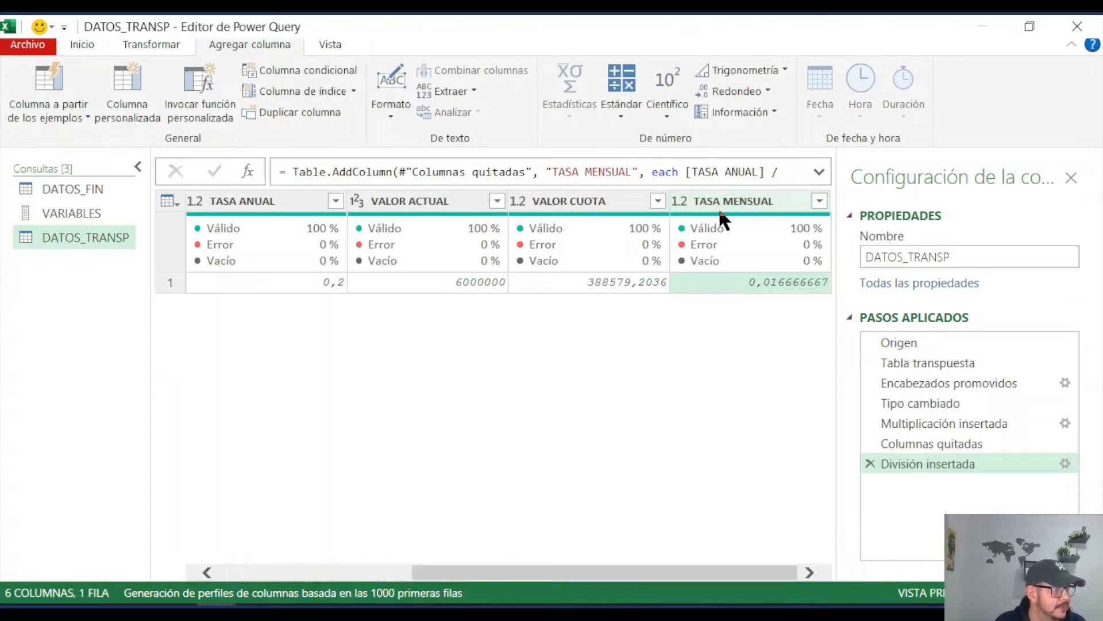
pyautogui.moveTo(719, 220)
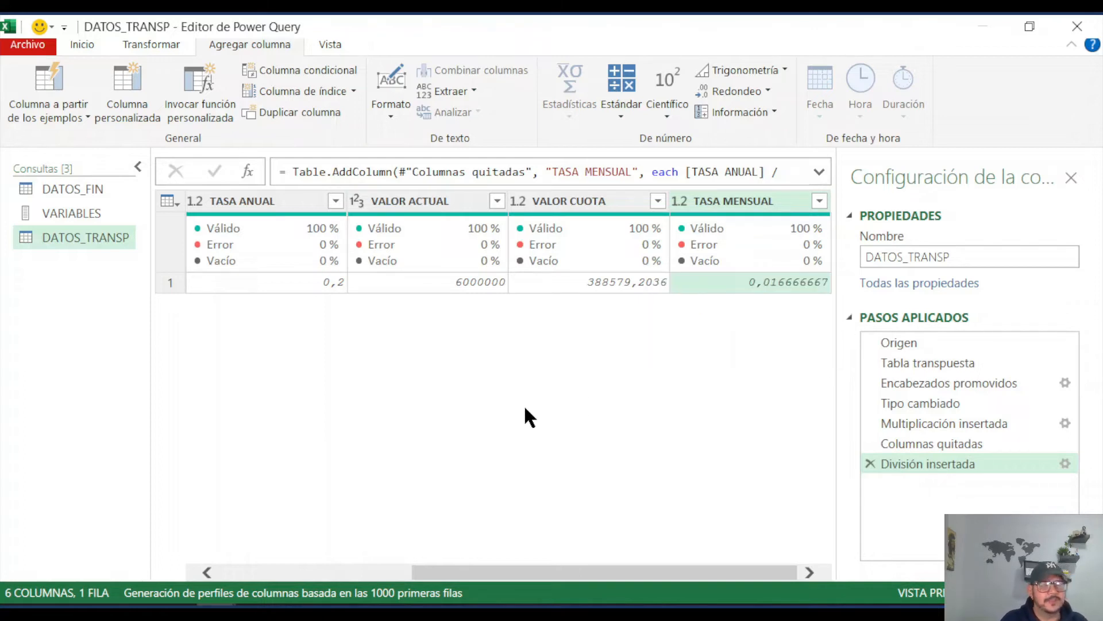
# Step: Create a new blank query below DATOS_TRANSP
pyautogui.moveTo(566, 573); pyautogui.dragTo(374, 572)
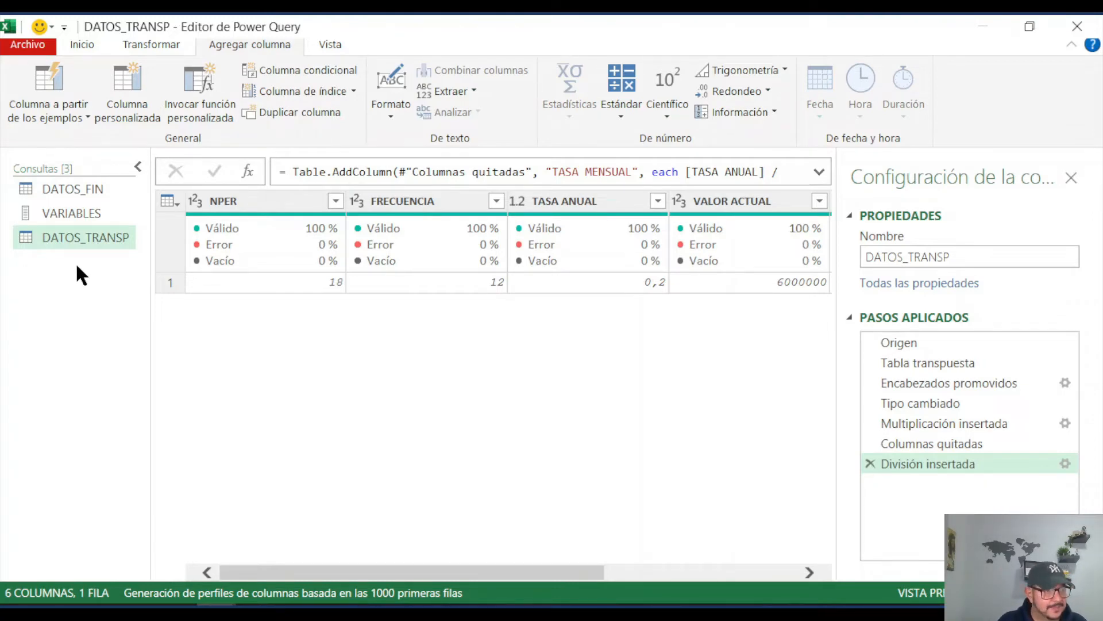
pyautogui.rightClick(53, 284)
pyautogui.moveTo(144, 325)
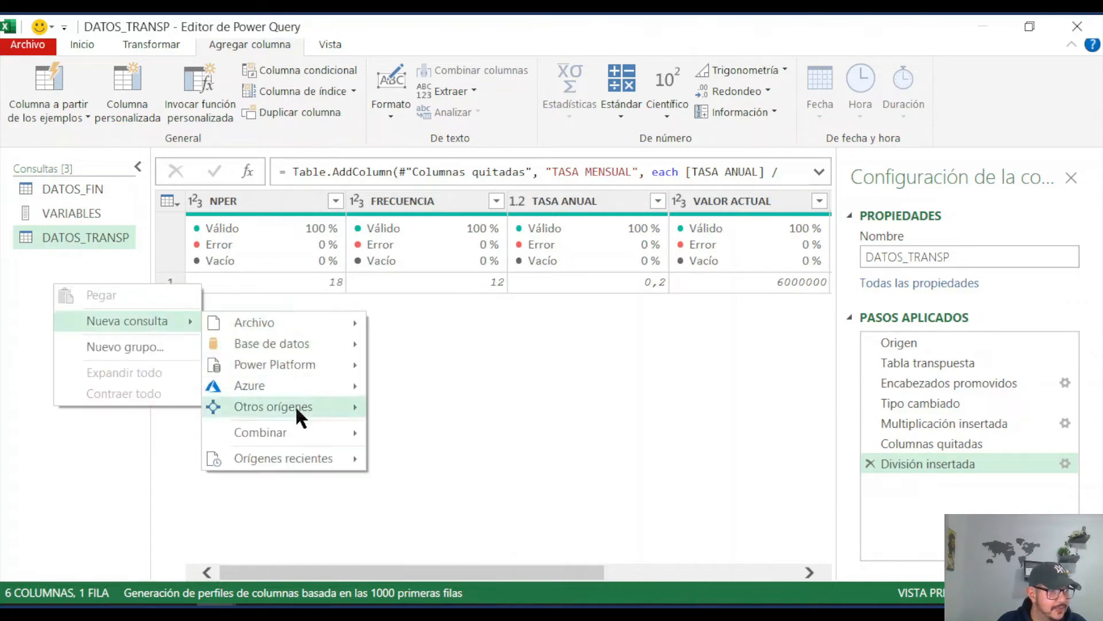
pyautogui.moveTo(305, 409)
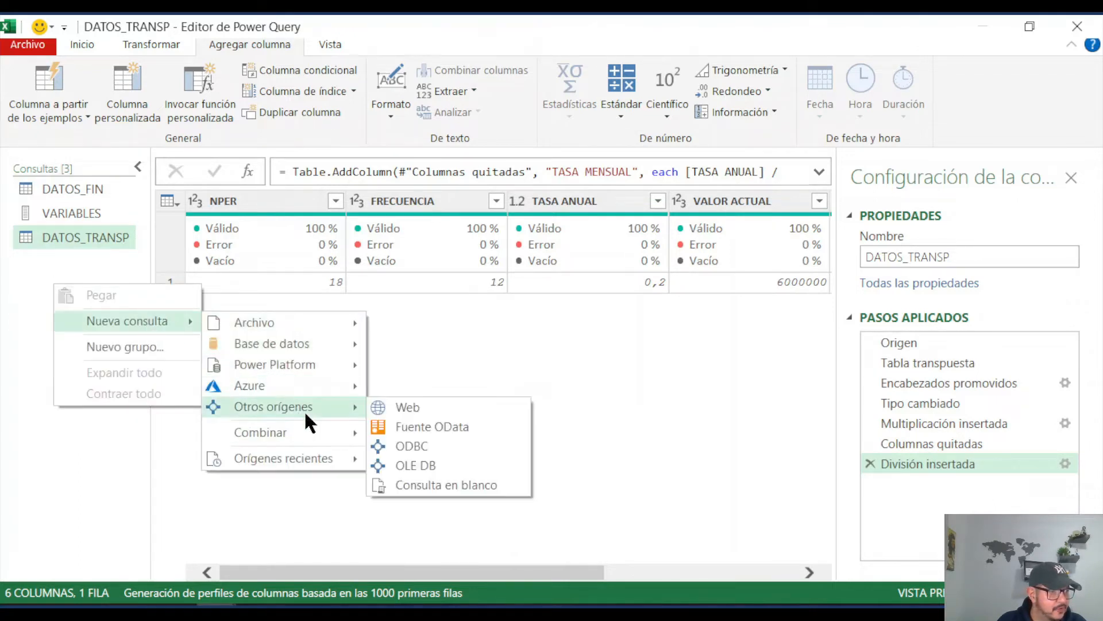
pyautogui.click(442, 485)
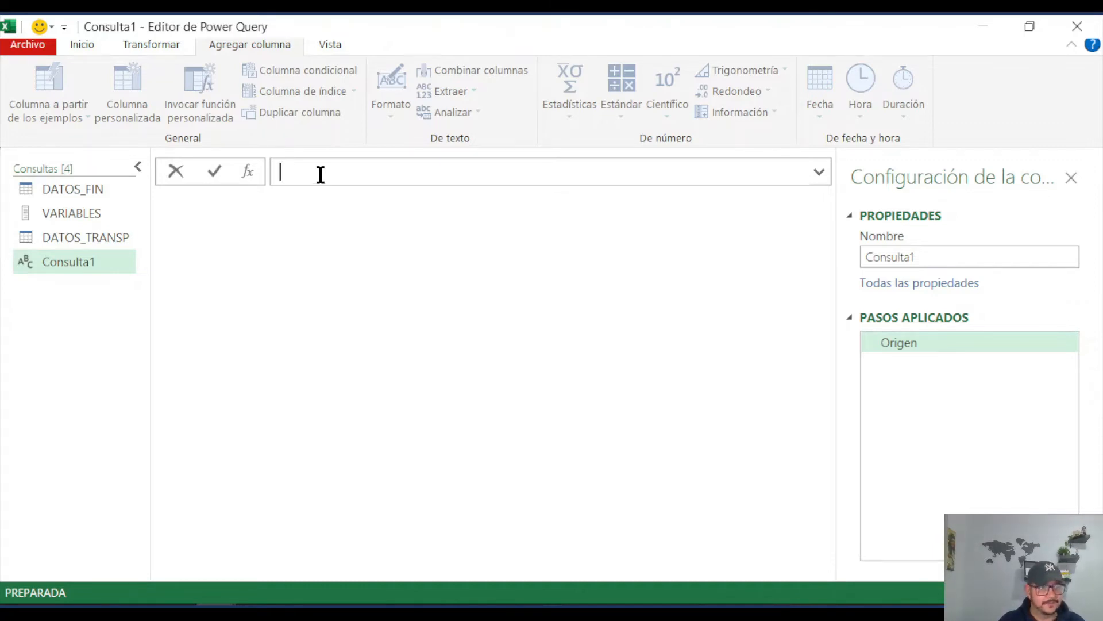
# Step: Generate a list of consecutive numbers in the blank query with the formula =List.Numbers(1,18)
pyautogui.write('=')
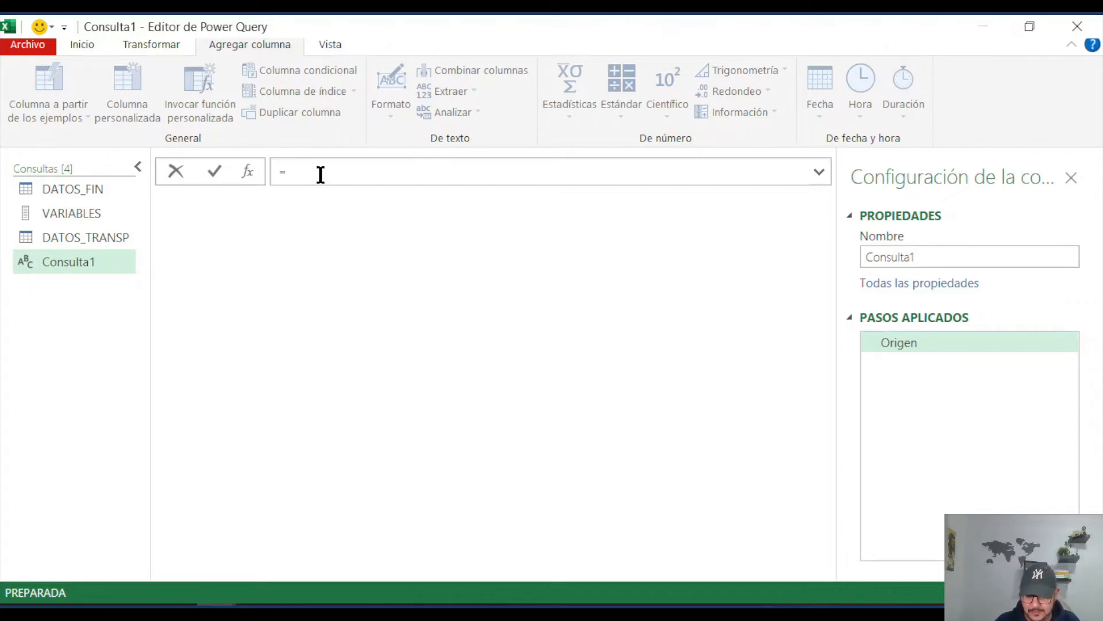
pyautogui.write('lIST')
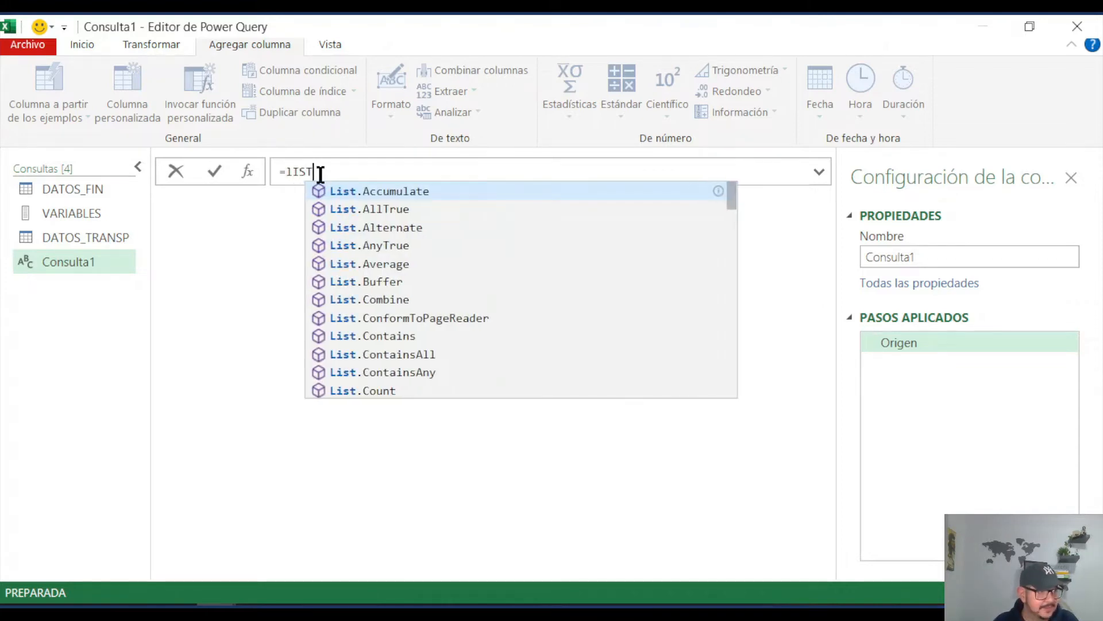
pyautogui.write('NUM')
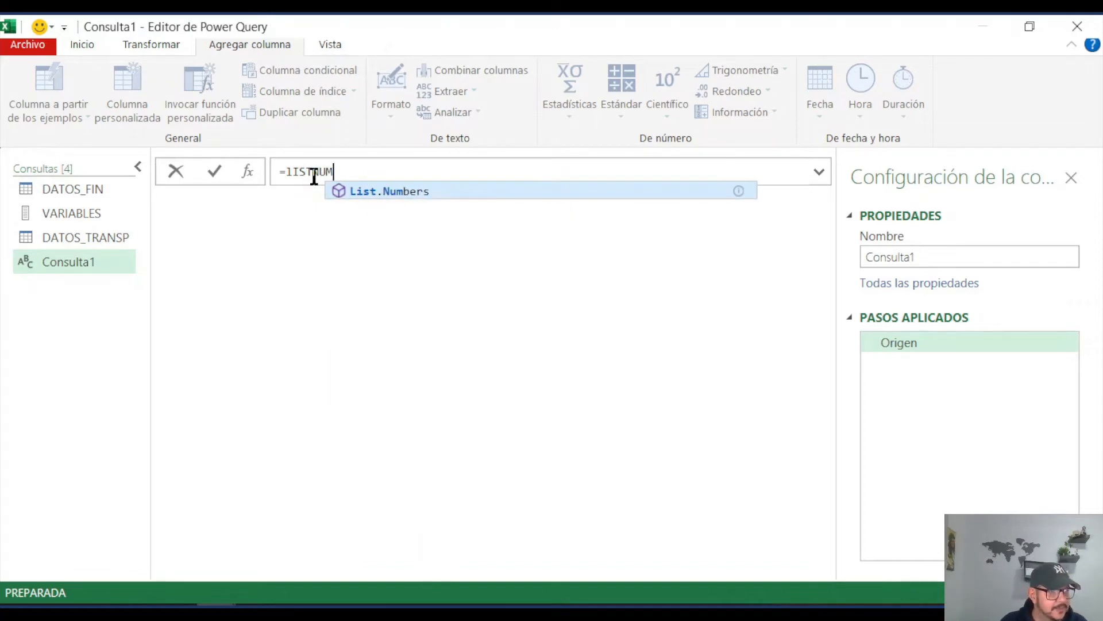
pyautogui.click(391, 191)
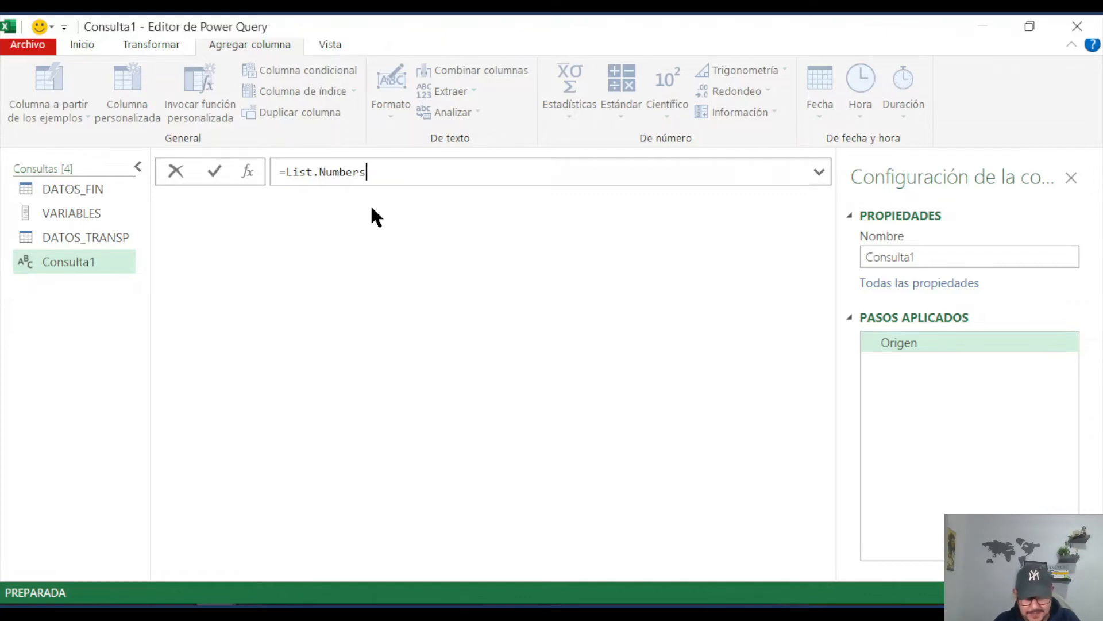
pyautogui.write('(')
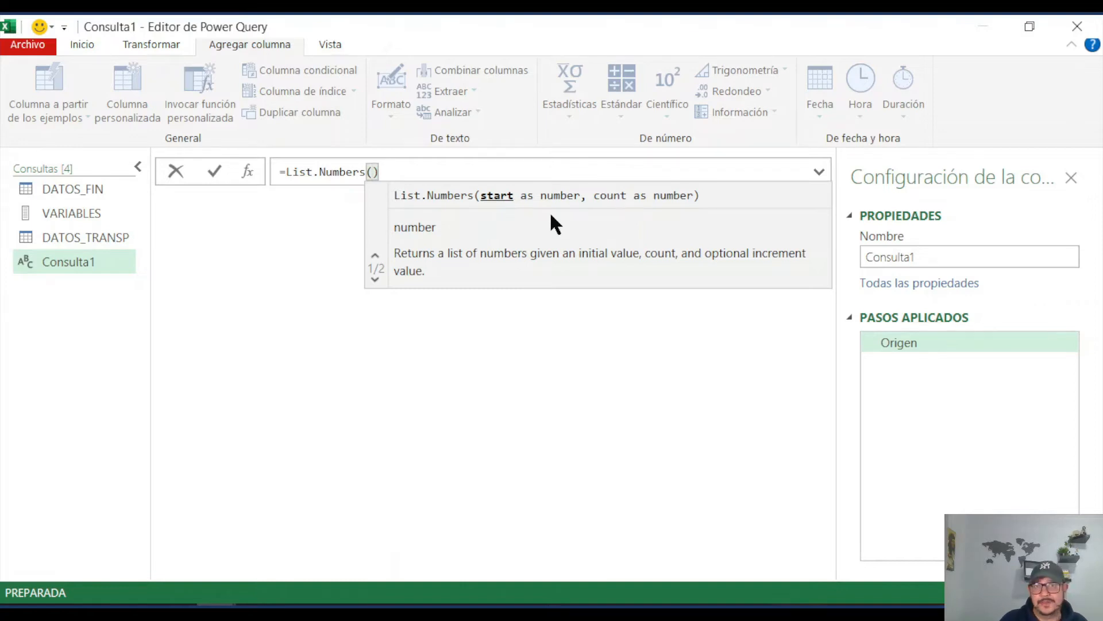
pyautogui.write('1')
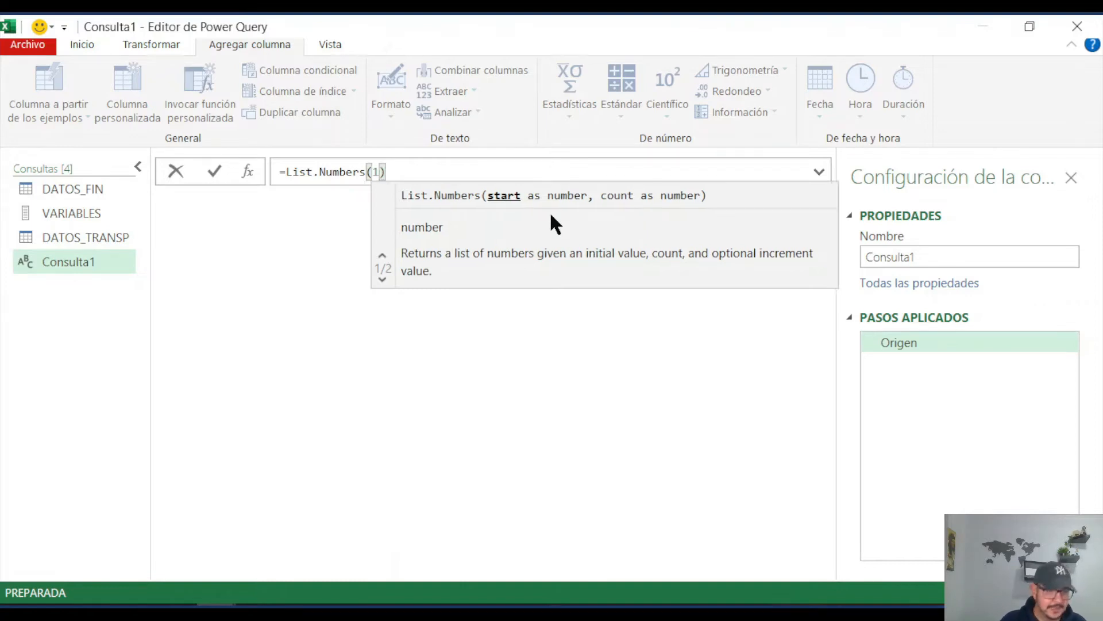
pyautogui.write(',18')
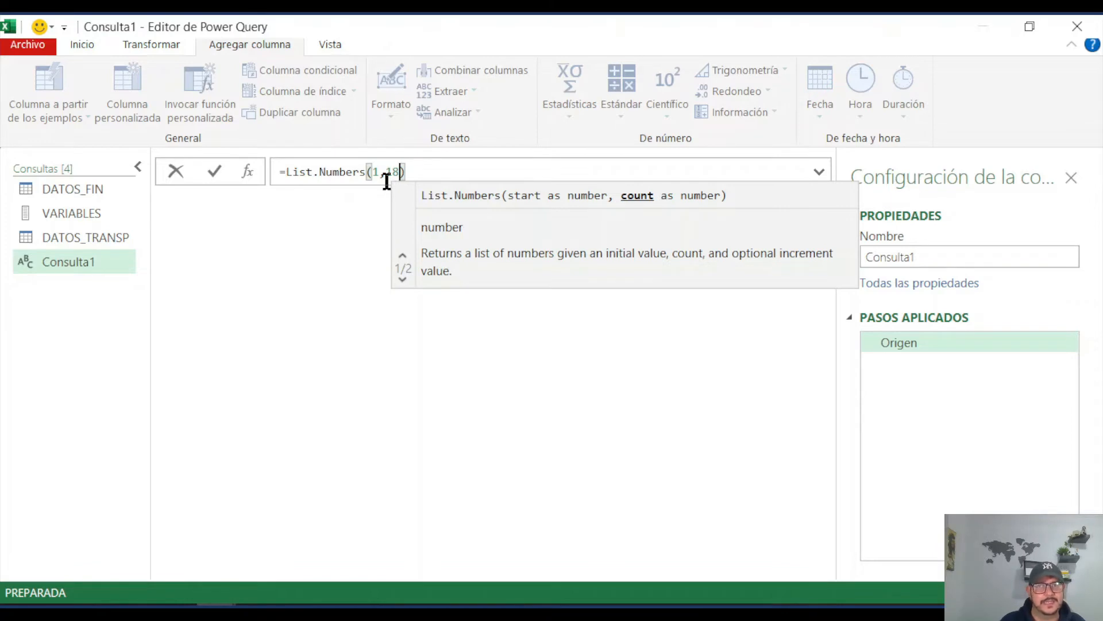
pyautogui.click(212, 170)
pyautogui.scroll(-1, 222, 257)
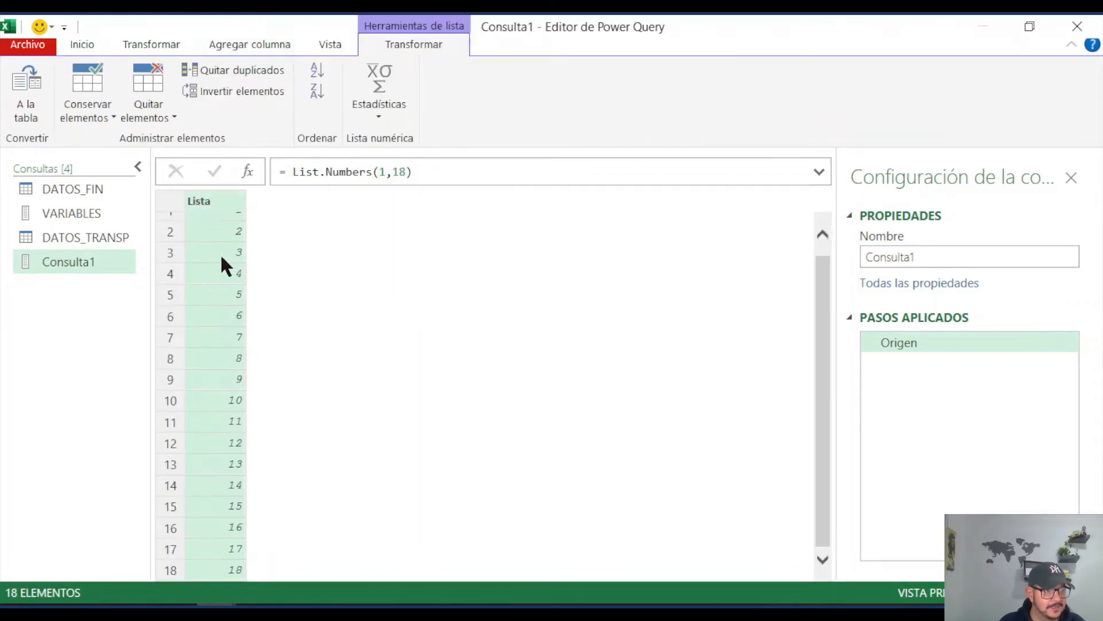
pyautogui.scroll(1, 253, 426)
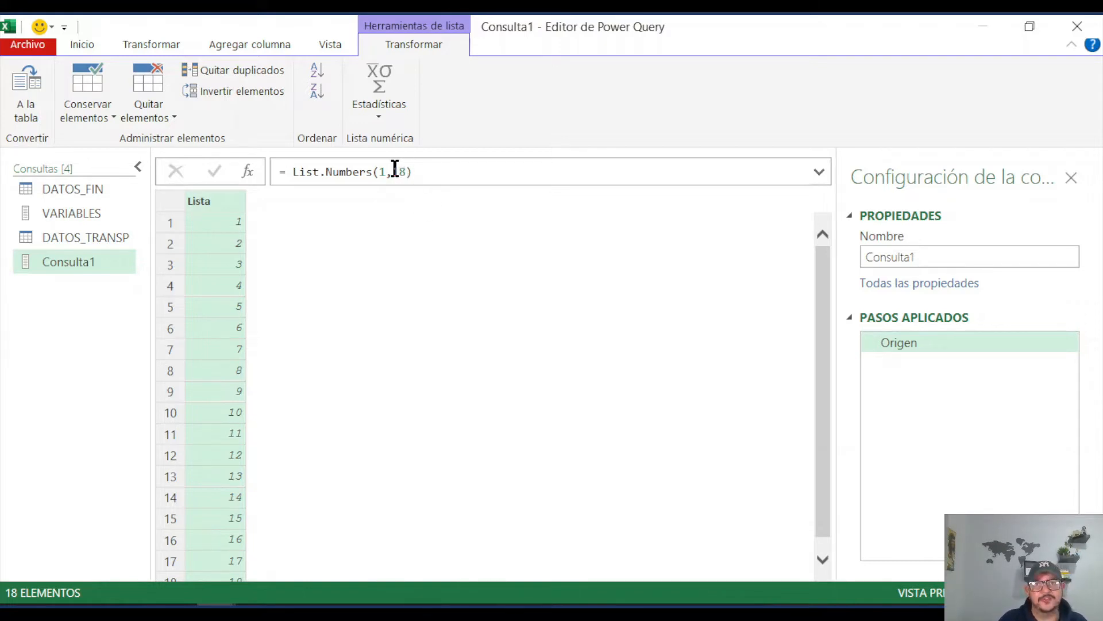
# Step: Make the new list's count dynamic by replacing 18 with VARIABLES{0}, giving the formula =List.Numbers(1,VARIABLES{0})
pyautogui.click(72, 214)
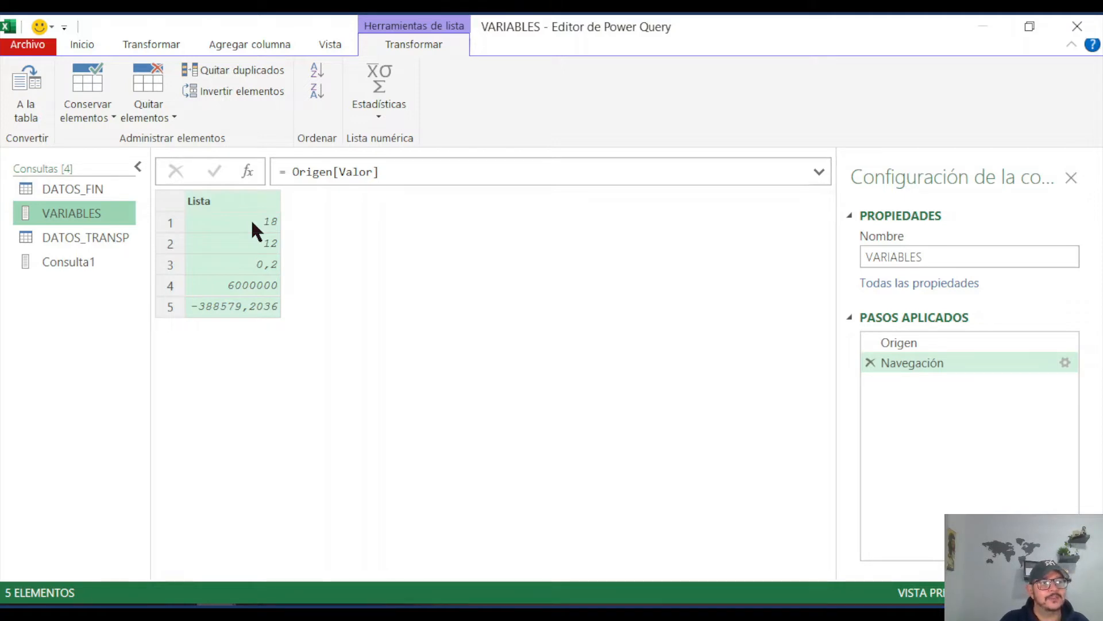
pyautogui.click(88, 259)
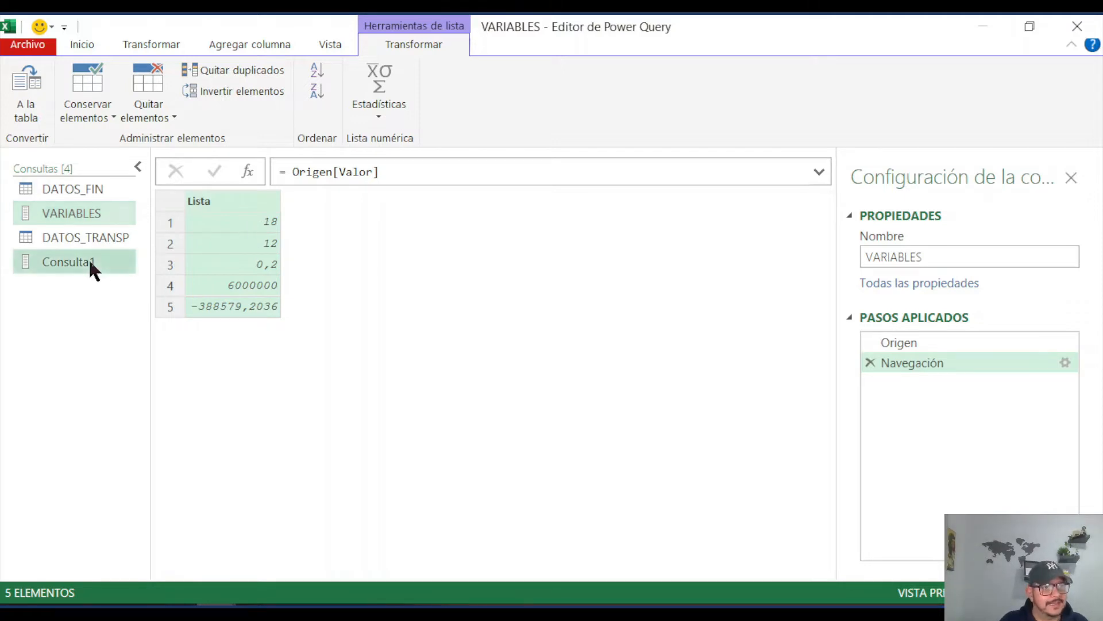
pyautogui.doubleClick(398, 172)
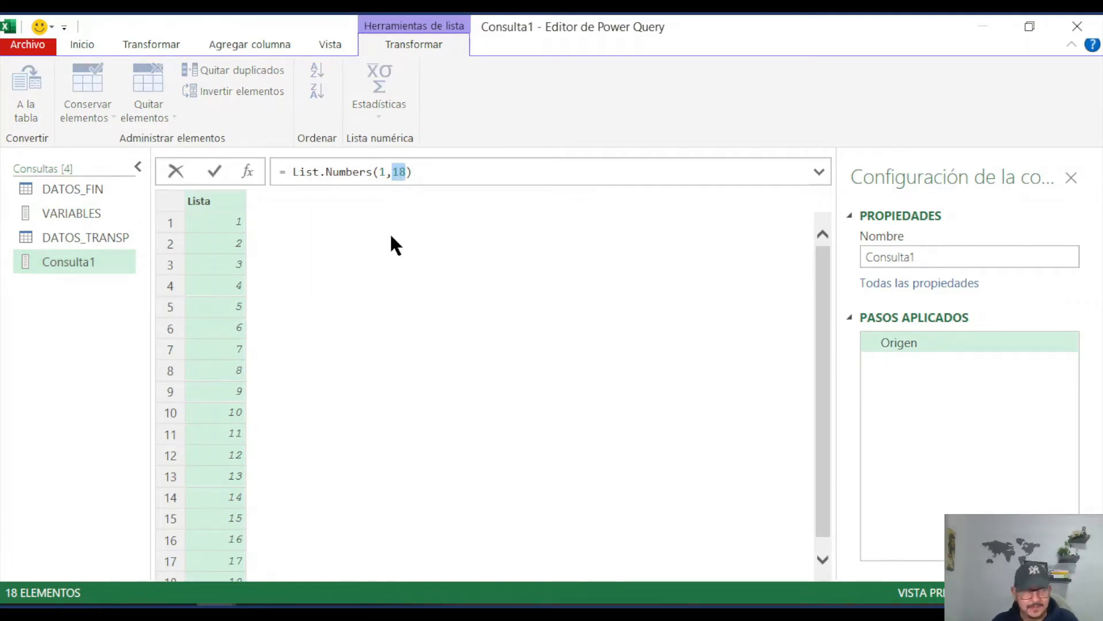
pyautogui.write('VA')
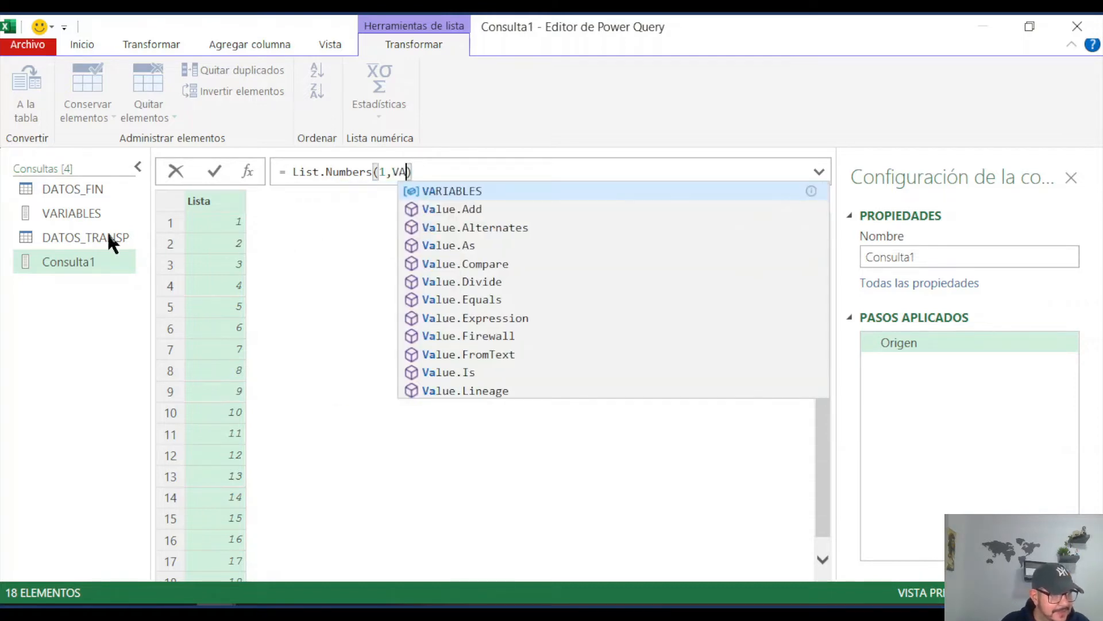
pyautogui.click(481, 191)
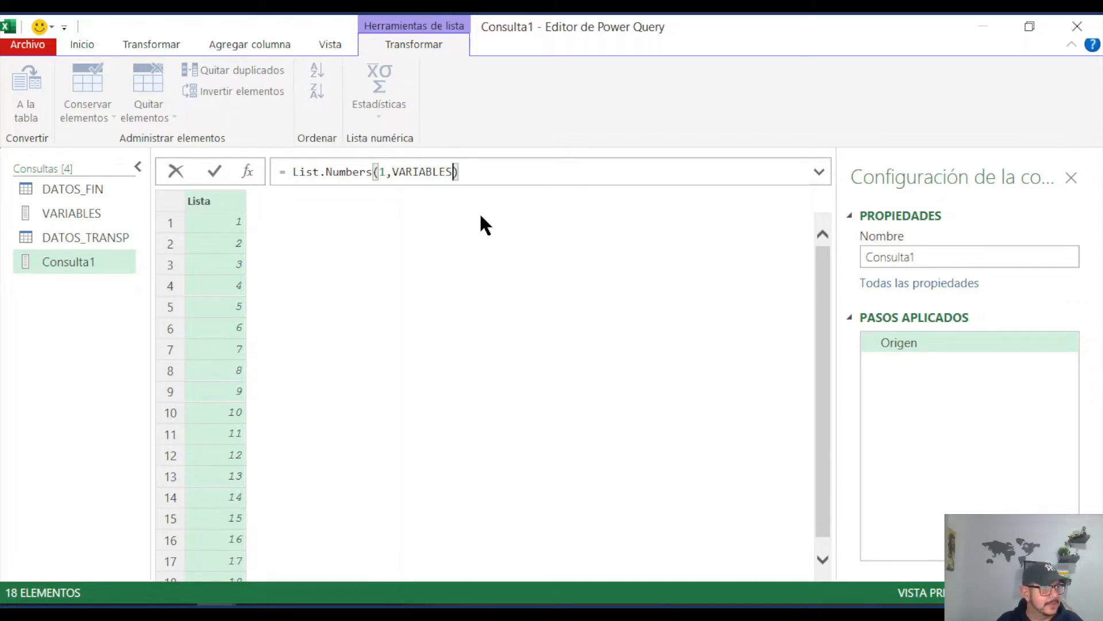
pyautogui.write('{')
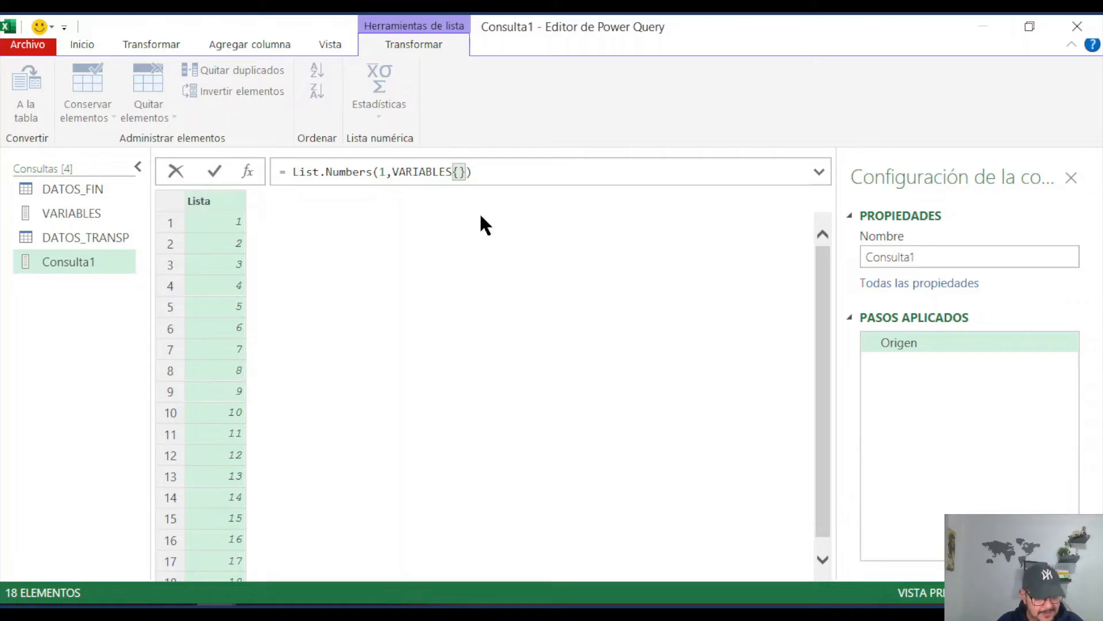
pyautogui.write('0')
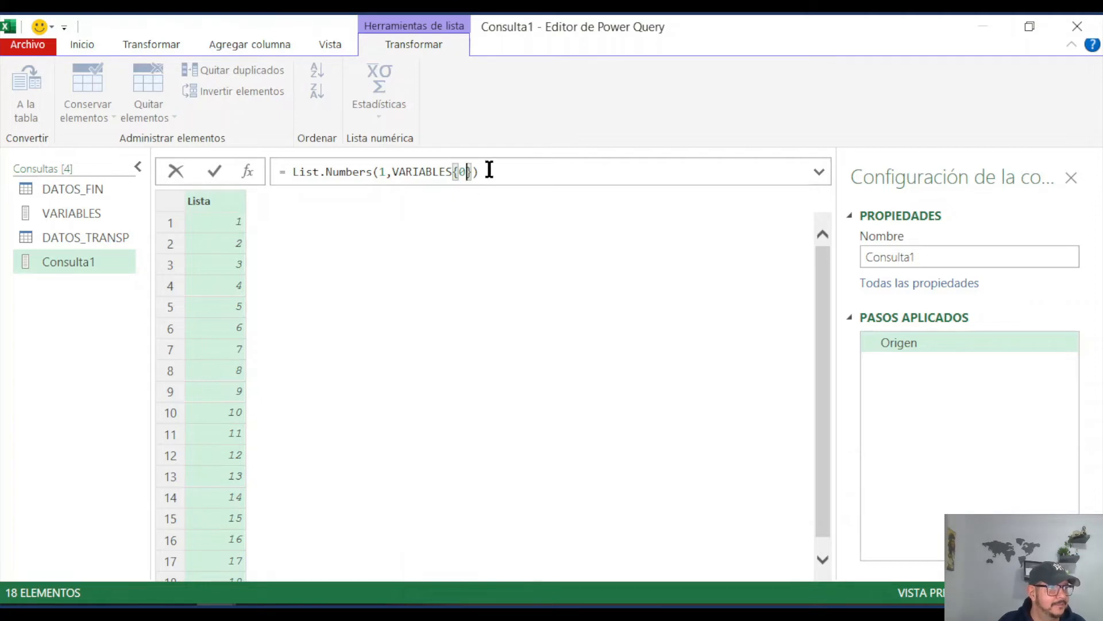
pyautogui.click(488, 171)
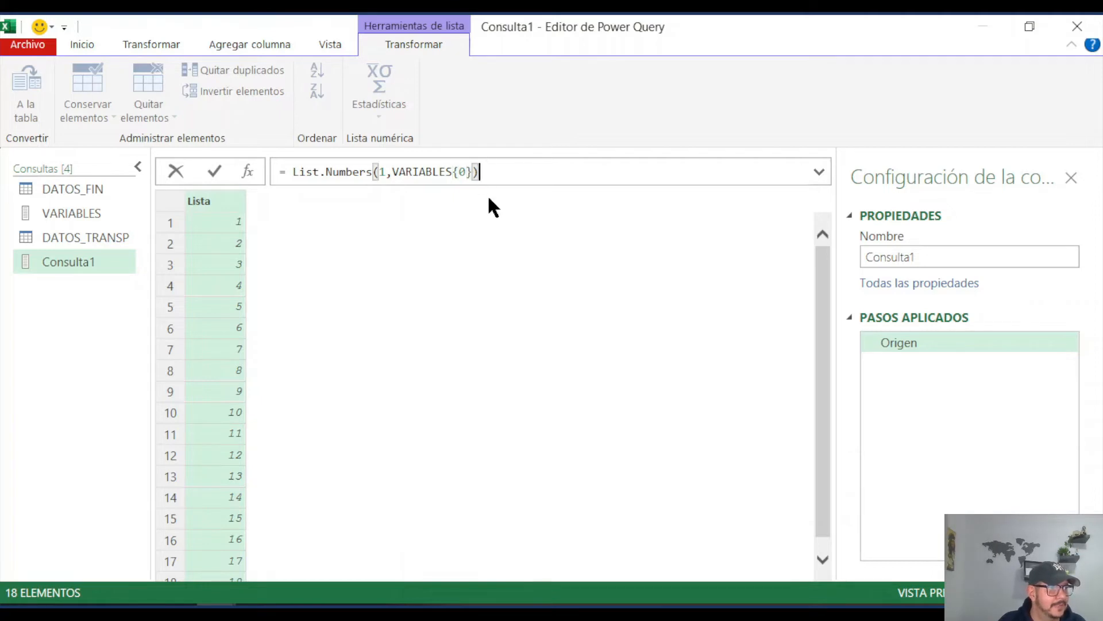
pyautogui.click(215, 163)
pyautogui.scroll(-1, 237, 281)
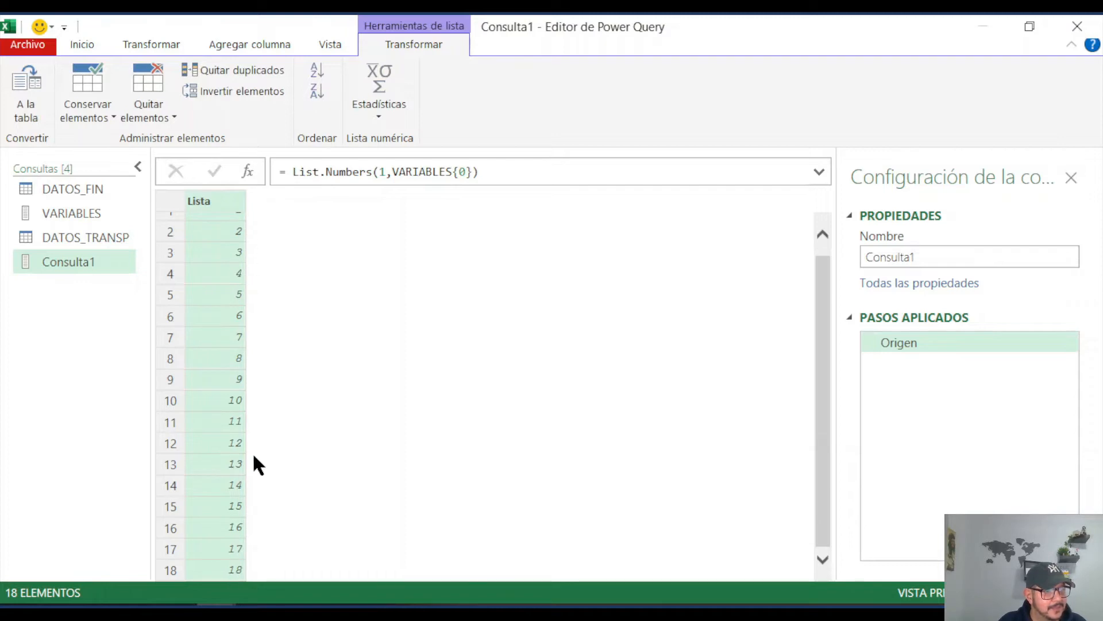
pyautogui.scroll(1, 271, 477)
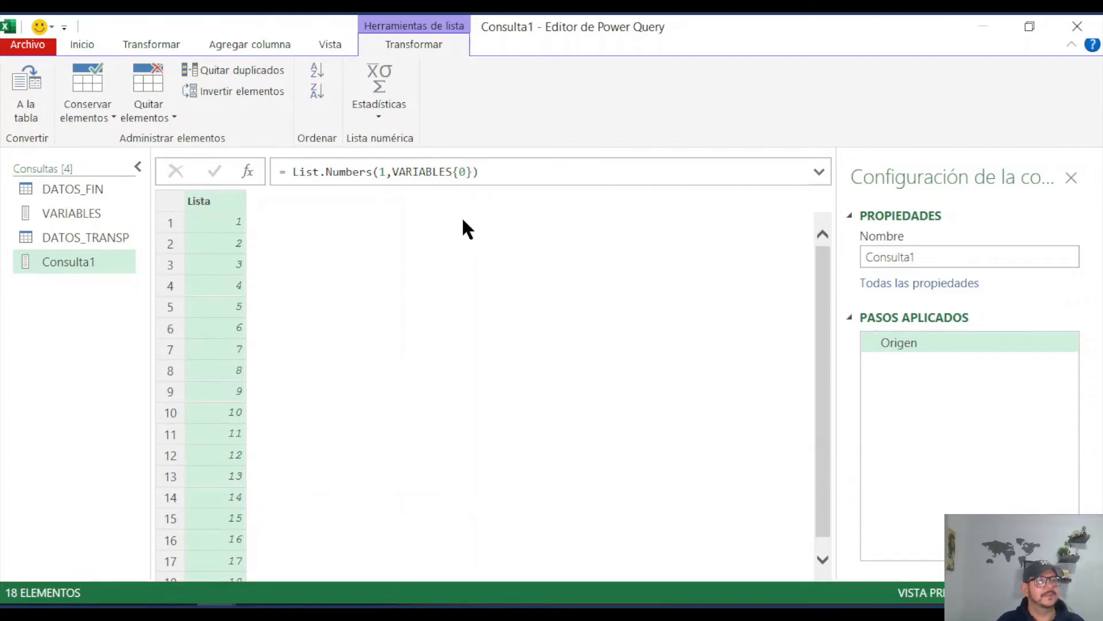
# Step: Rename the list query as TABLA_AMORTIZACION and convert it to a table with no delimiter, showing extra columns as errors
pyautogui.doubleClick(79, 262)
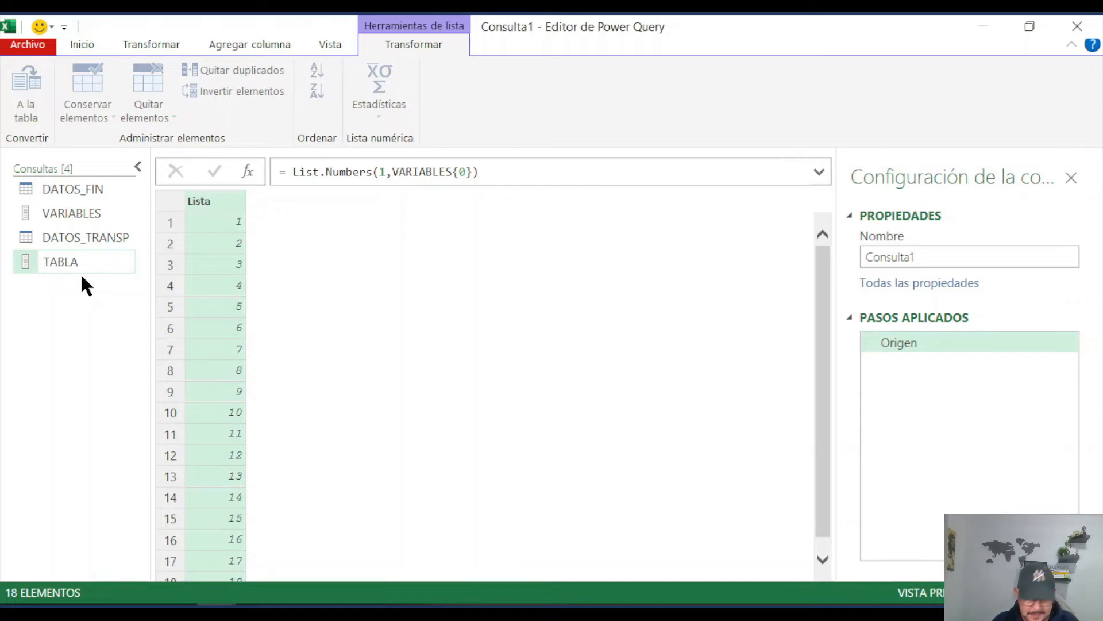
pyautogui.write('TABLA_AMOR')
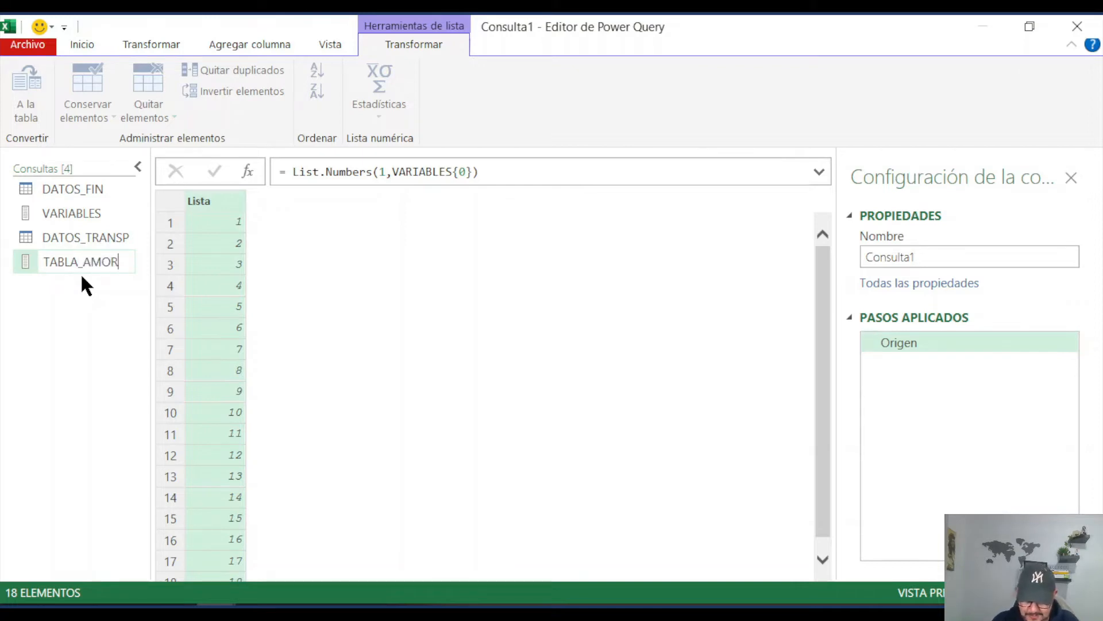
pyautogui.write('TIZACION')
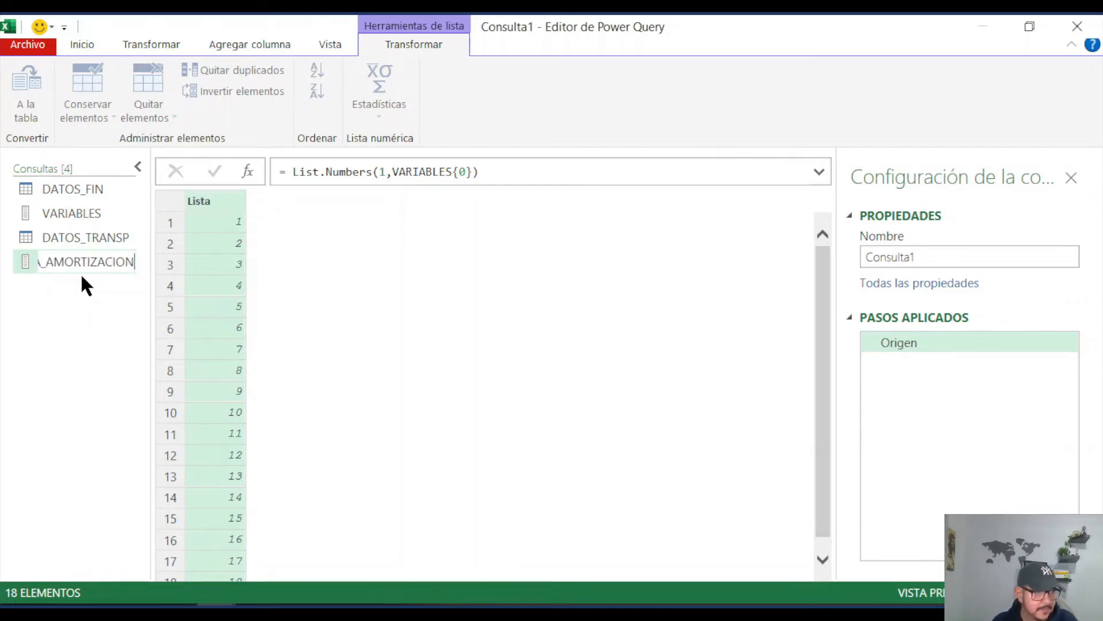
pyautogui.press('Return')
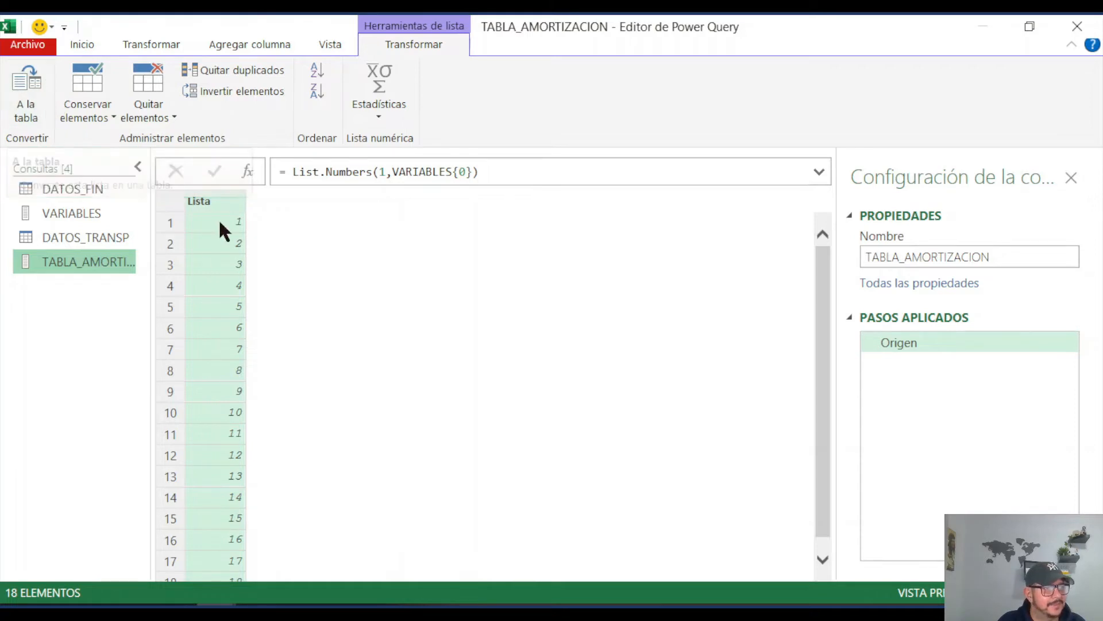
pyautogui.click(33, 90)
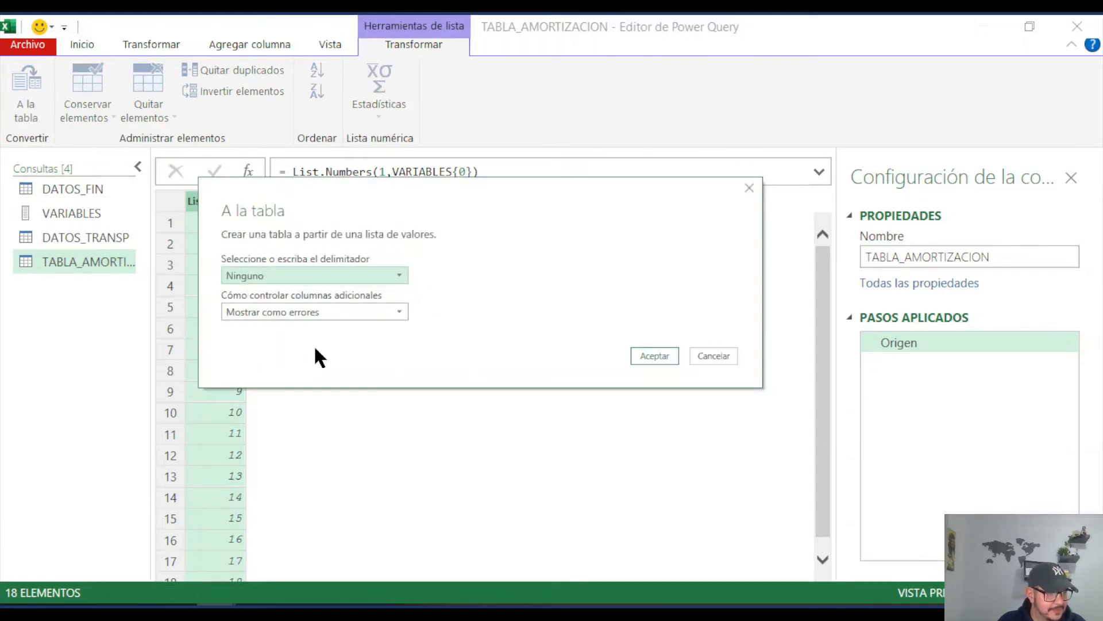
pyautogui.click(655, 355)
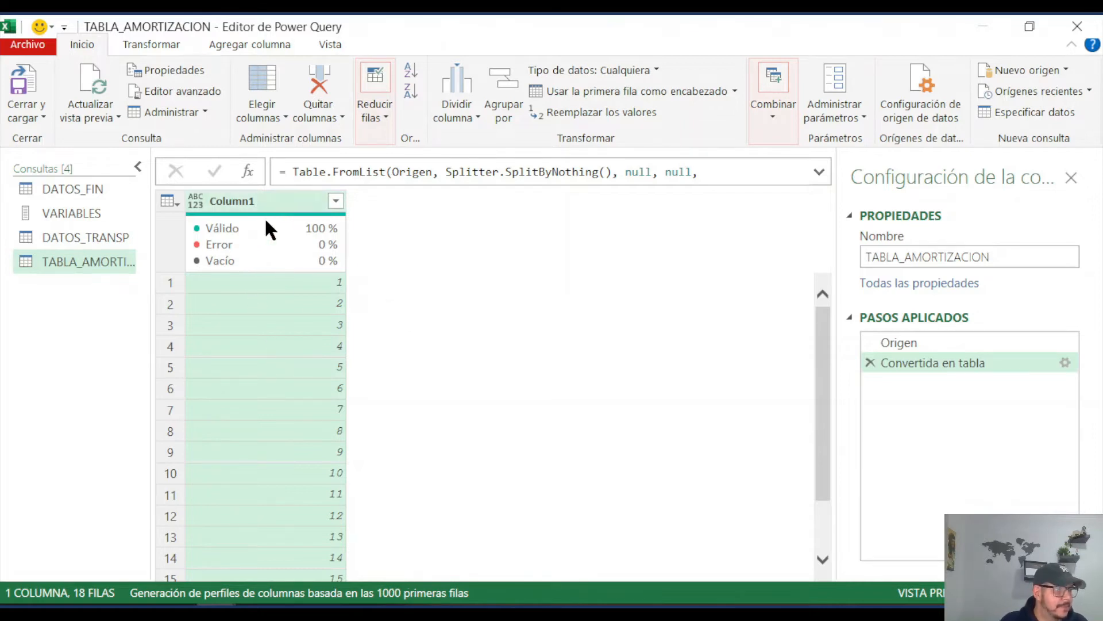
# Step: Rename the only column of TABLA_AMORTIZACION as NRO DE CUOTA
pyautogui.doubleClick(242, 200)
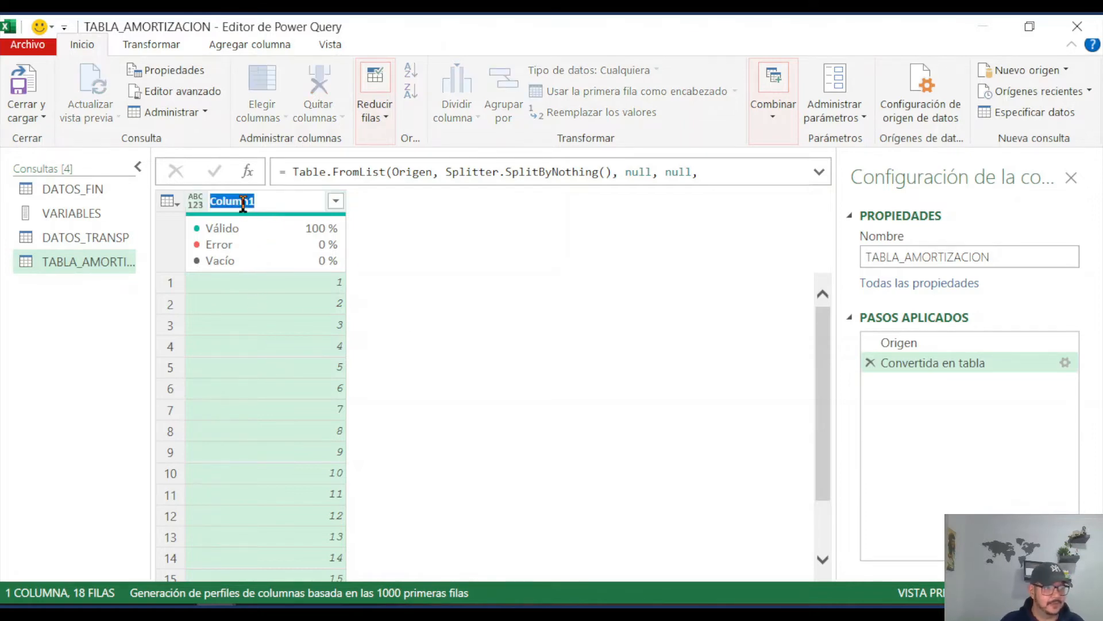
pyautogui.write('cuo')
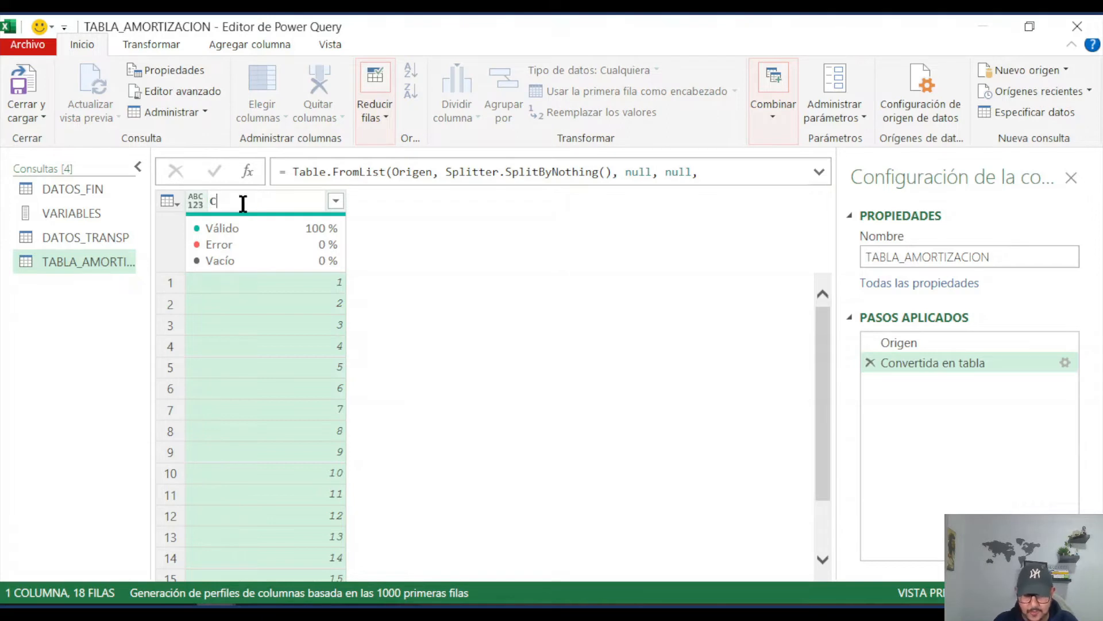
pyautogui.write('TA')
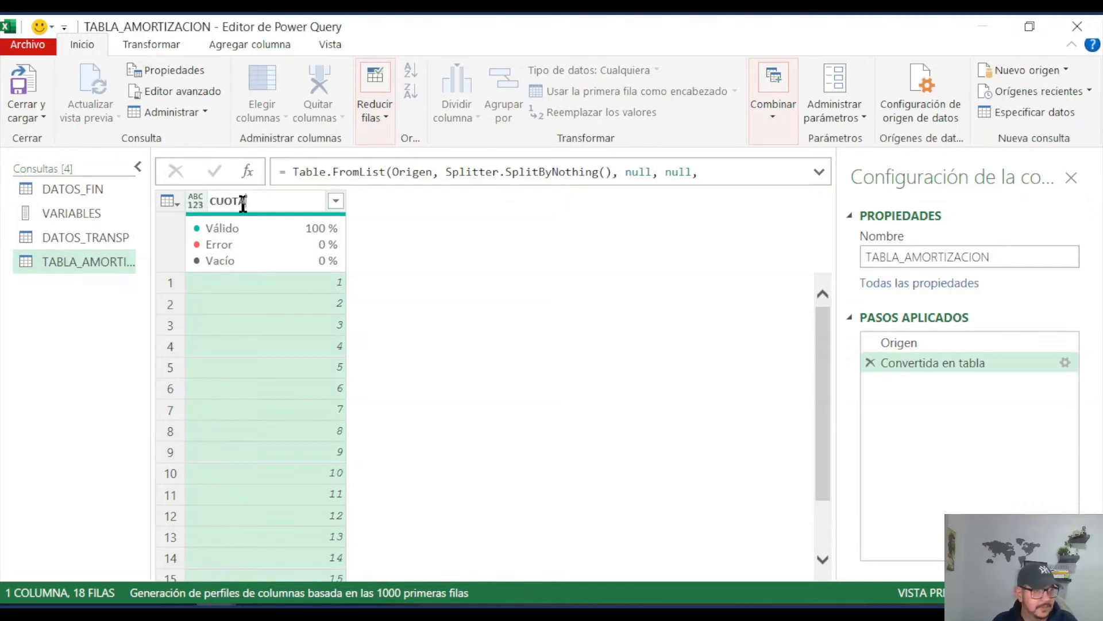
pyautogui.press('BackSpace')
pyautogui.press('BackSpace')
pyautogui.press('BackSpace')
pyautogui.press('BackSpace')
pyautogui.press('BackSpace')
pyautogui.write('N')
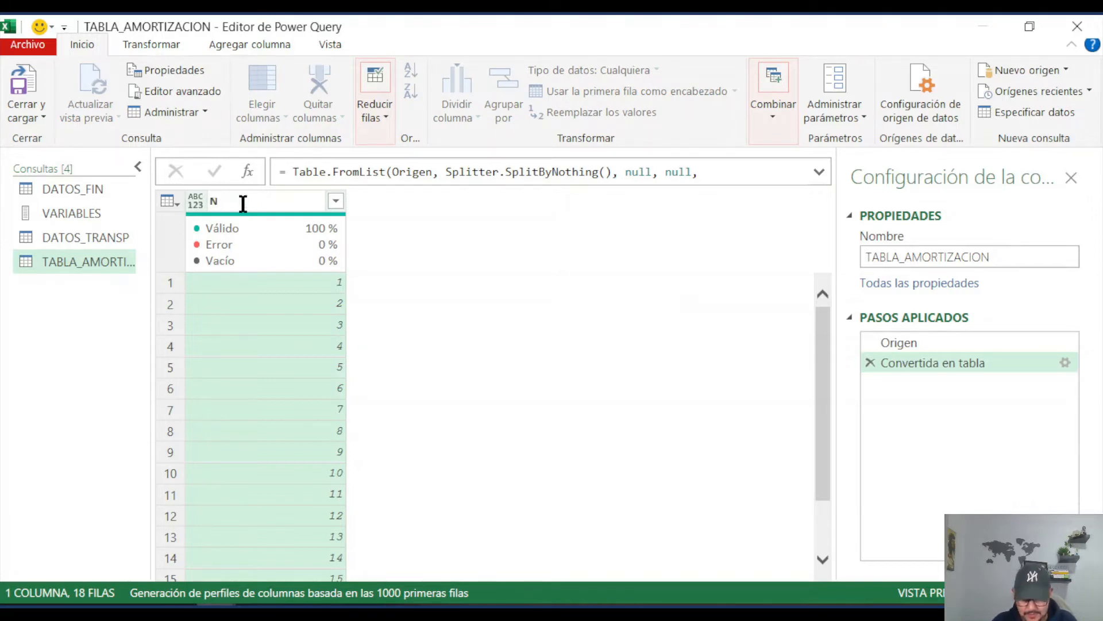
pyautogui.write('RO DE CUOTA')
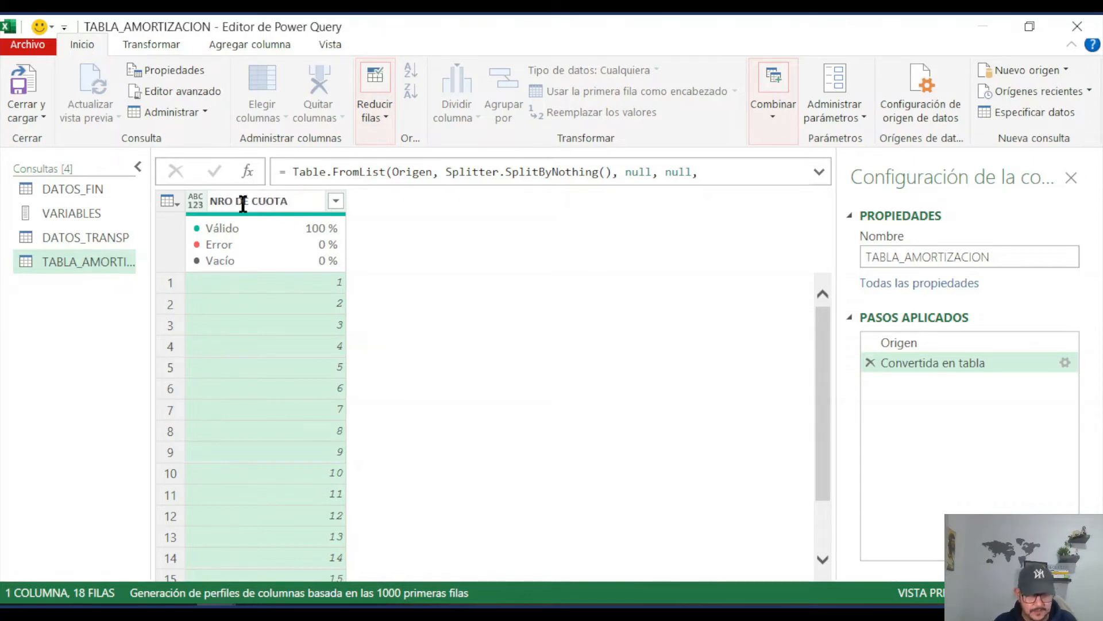
pyautogui.press('Return')
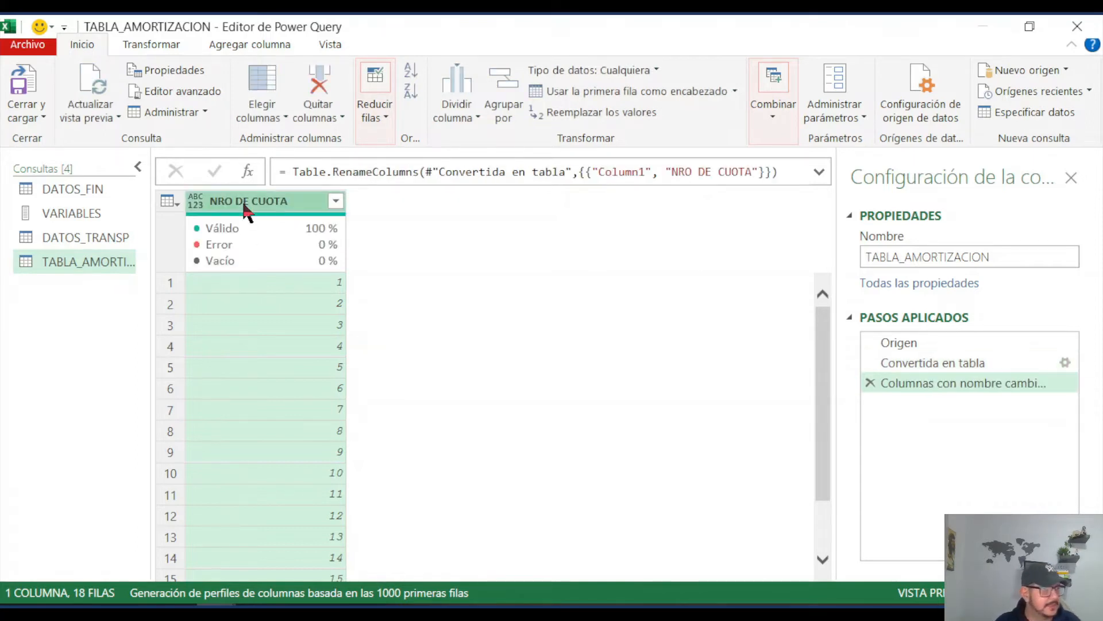
pyautogui.scroll(-2, 299, 333)
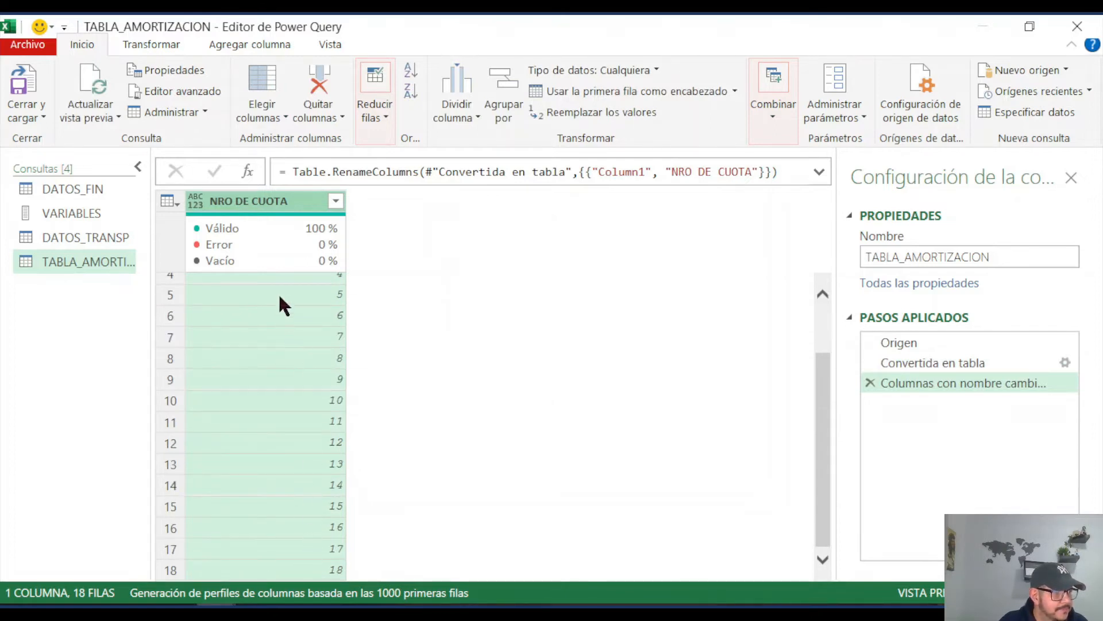
pyautogui.scroll(2, 280, 297)
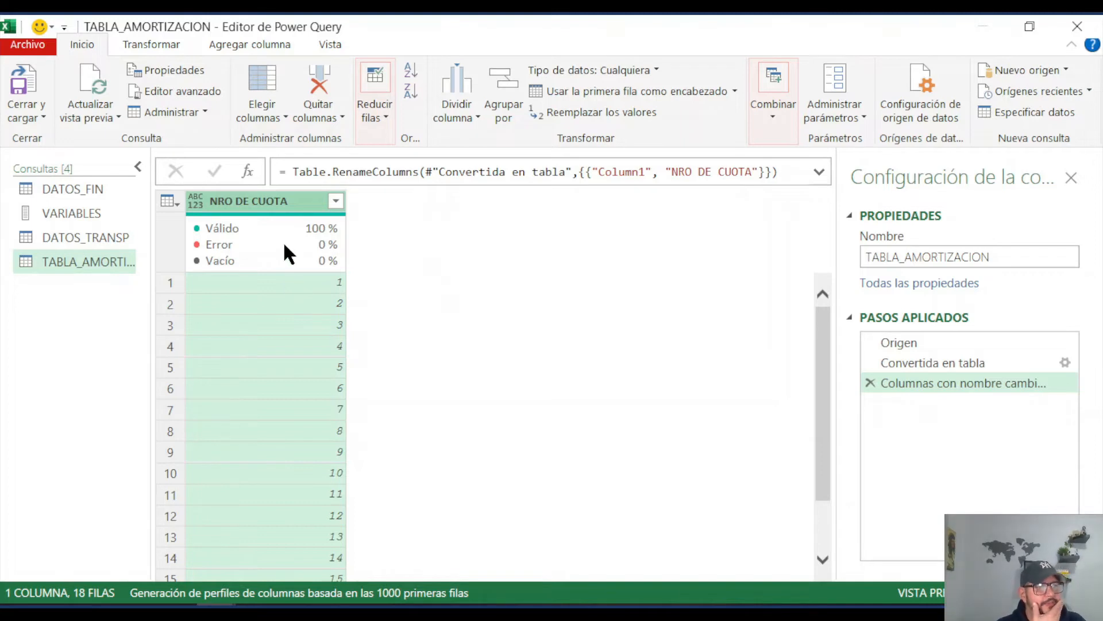
# Step: Add a custom column to TABLA_AMORTIZACION with the formula =DATOS_TRANSP and preview the nested tables in its first rows
pyautogui.moveTo(285, 247)
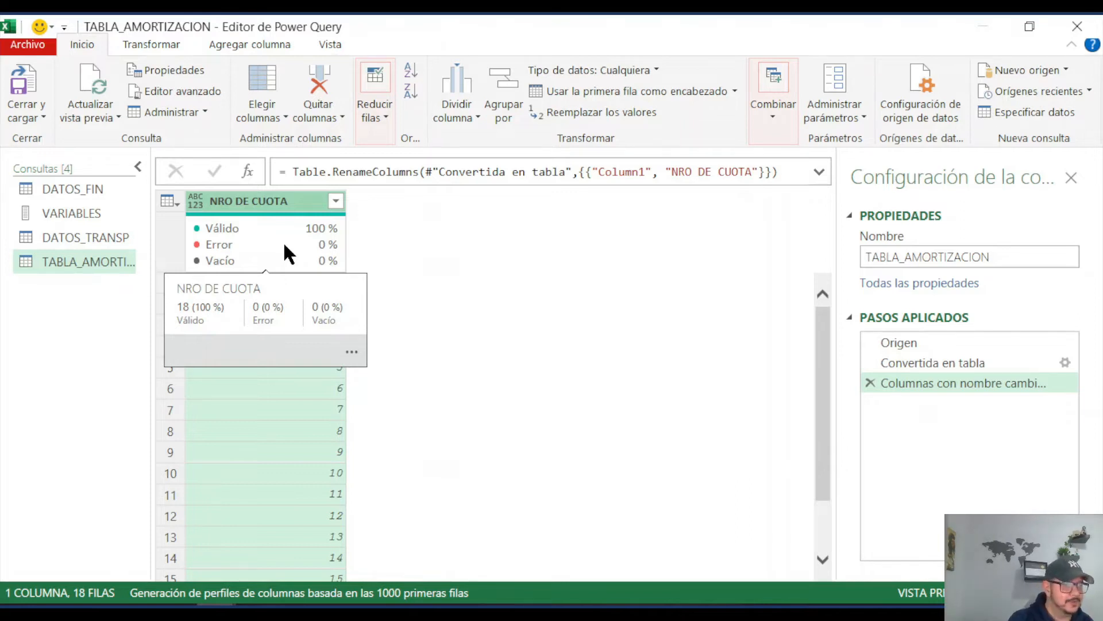
pyautogui.click(241, 48)
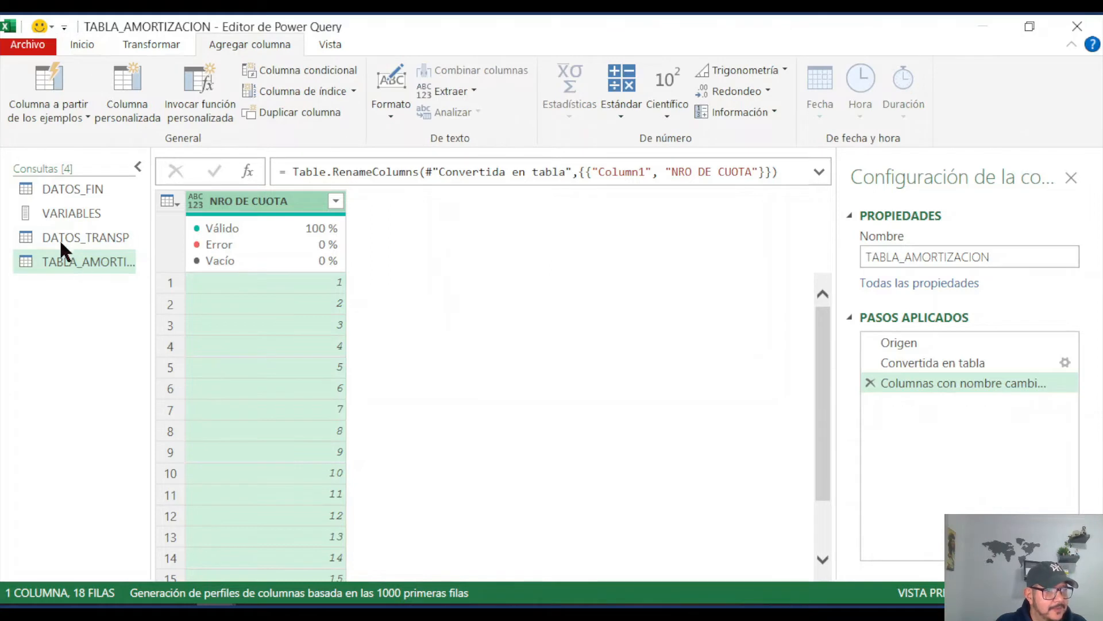
pyautogui.click(87, 240)
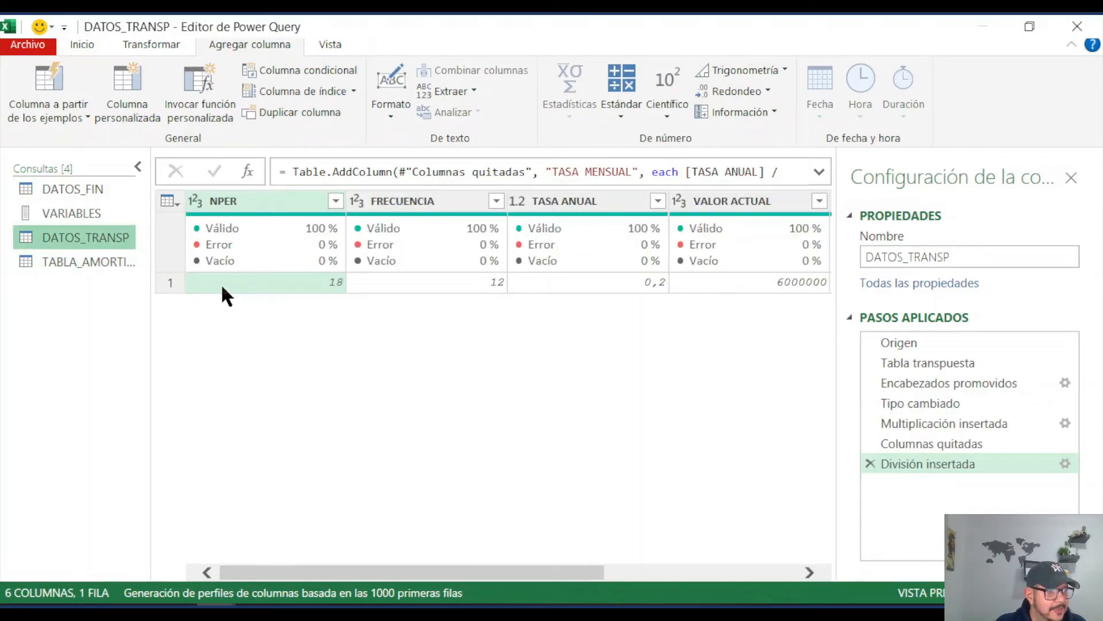
pyautogui.click(113, 262)
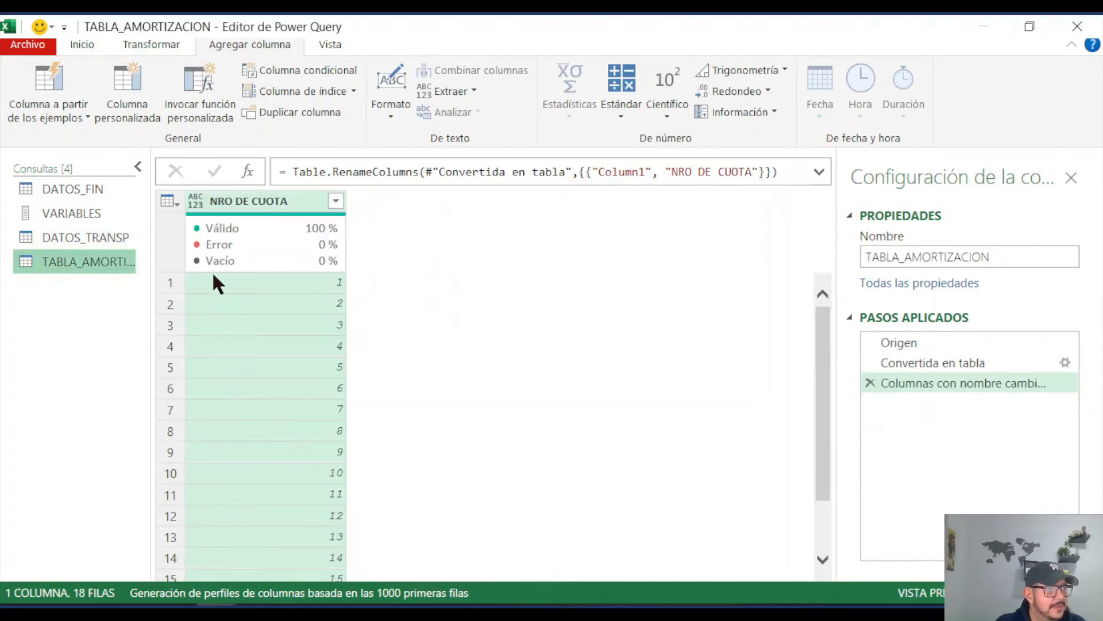
pyautogui.click(129, 102)
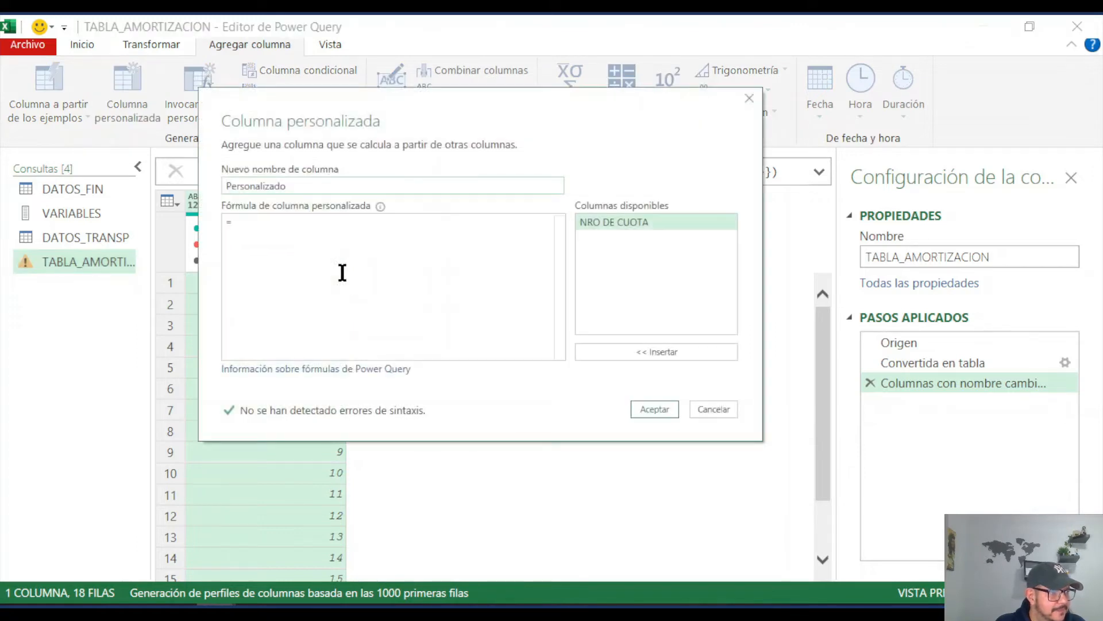
pyautogui.click(251, 223)
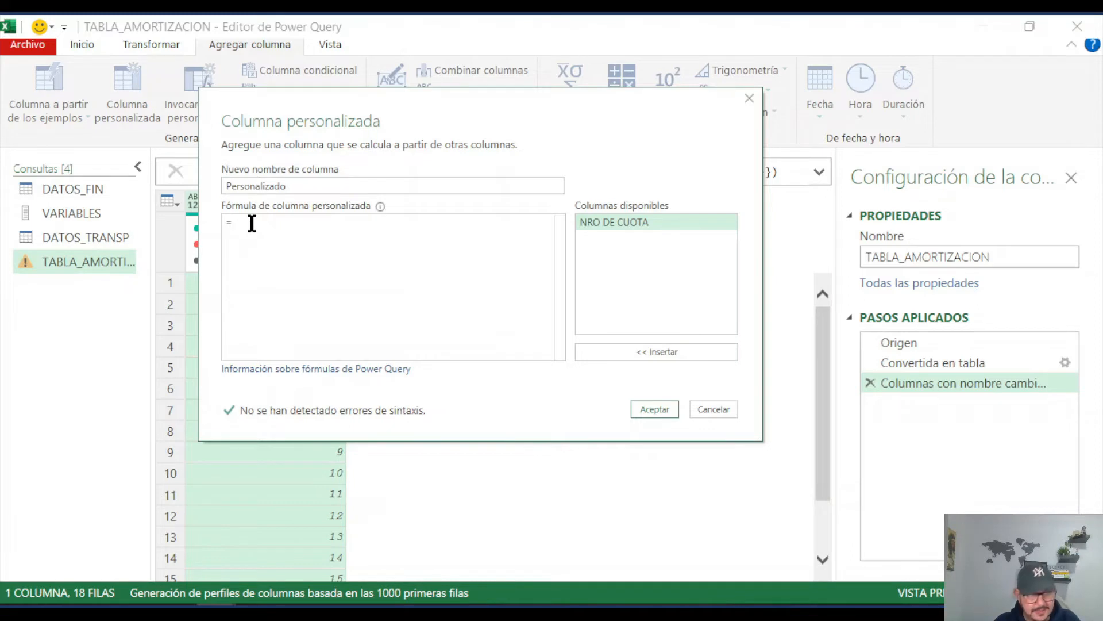
pyautogui.write('DATOS')
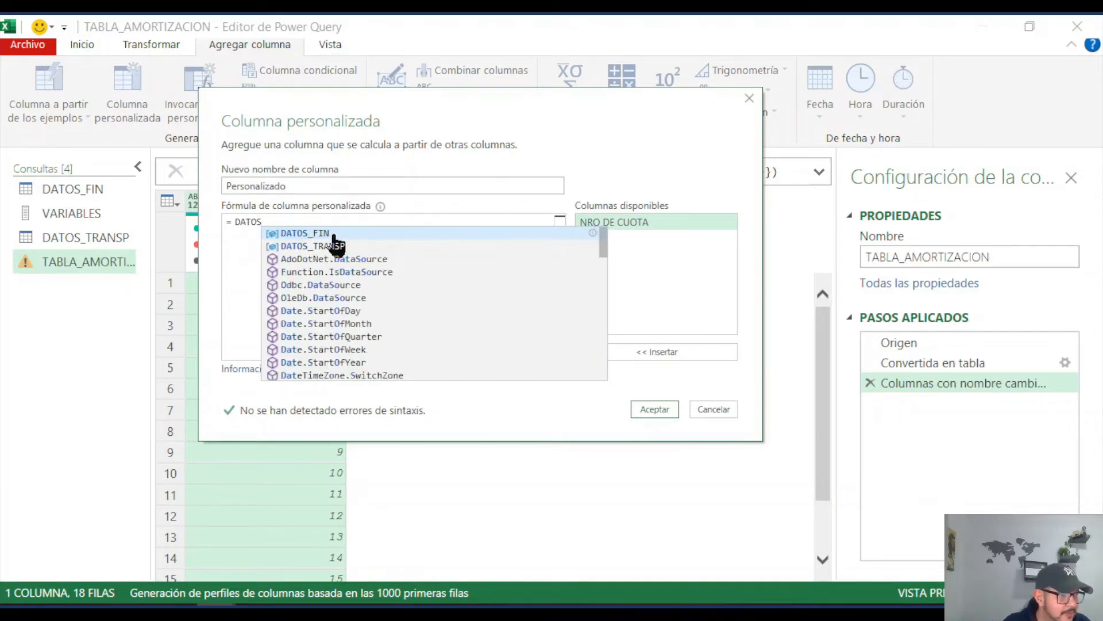
pyautogui.click(335, 247)
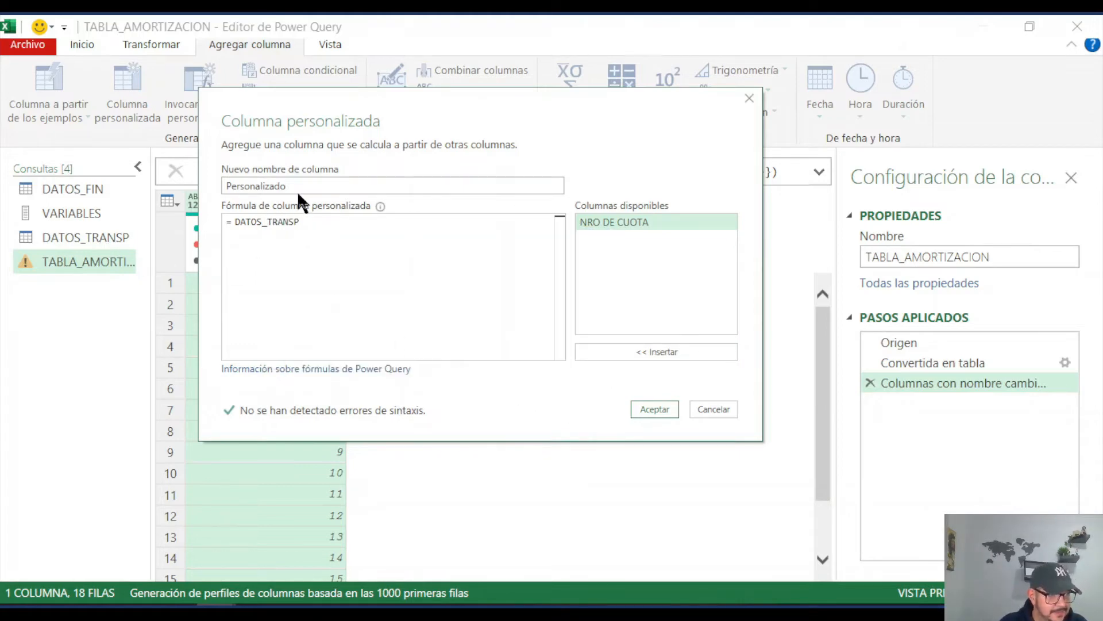
pyautogui.click(648, 408)
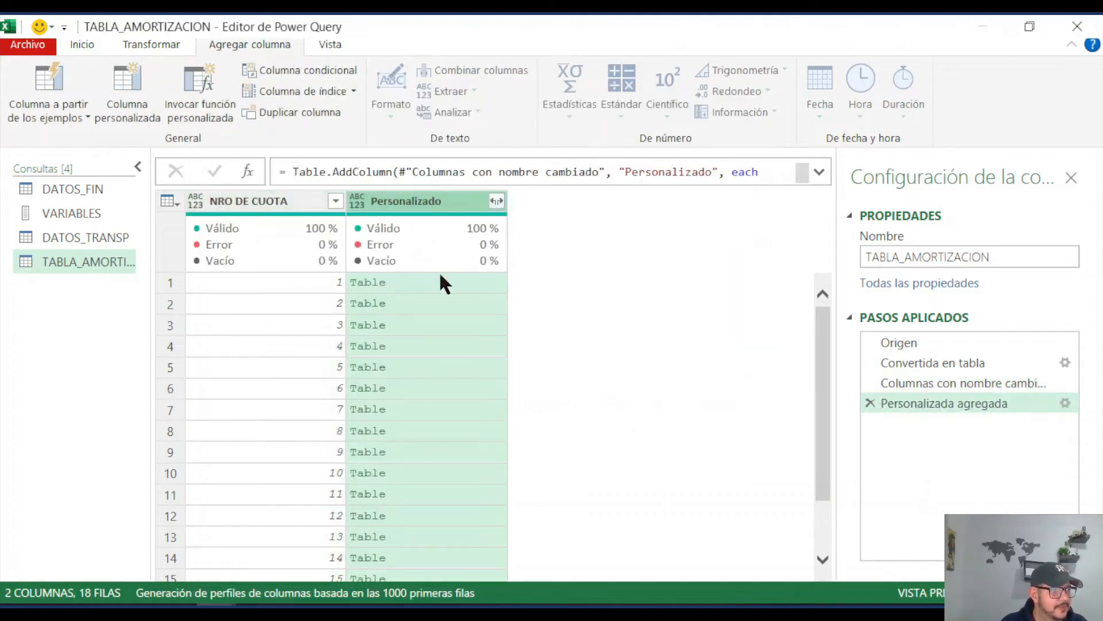
pyautogui.click(439, 281)
pyautogui.click(439, 302)
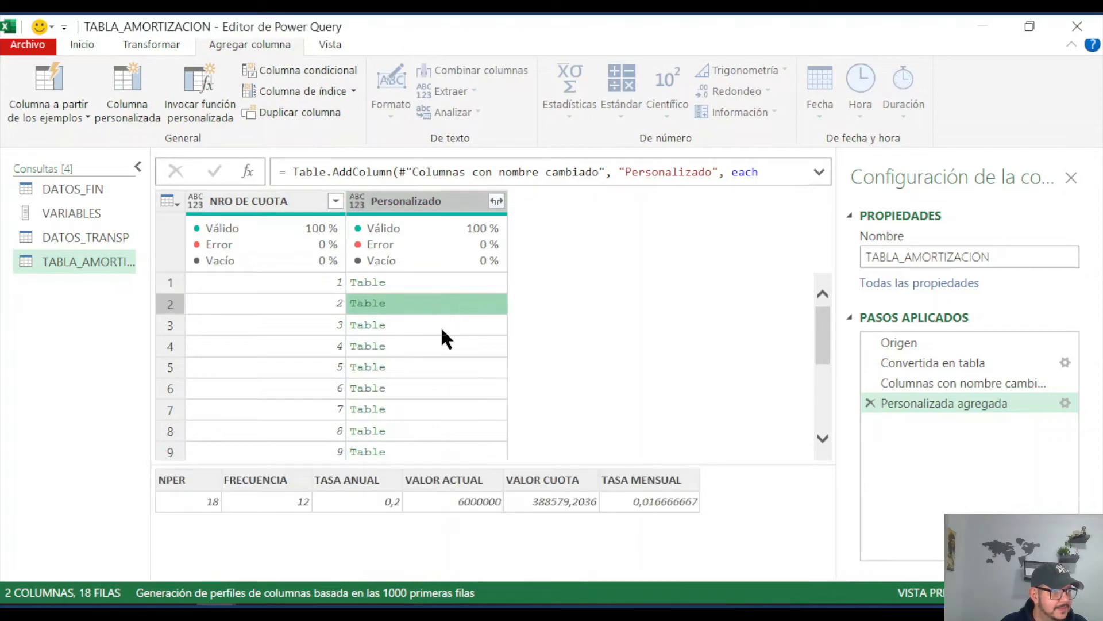
pyautogui.click(440, 325)
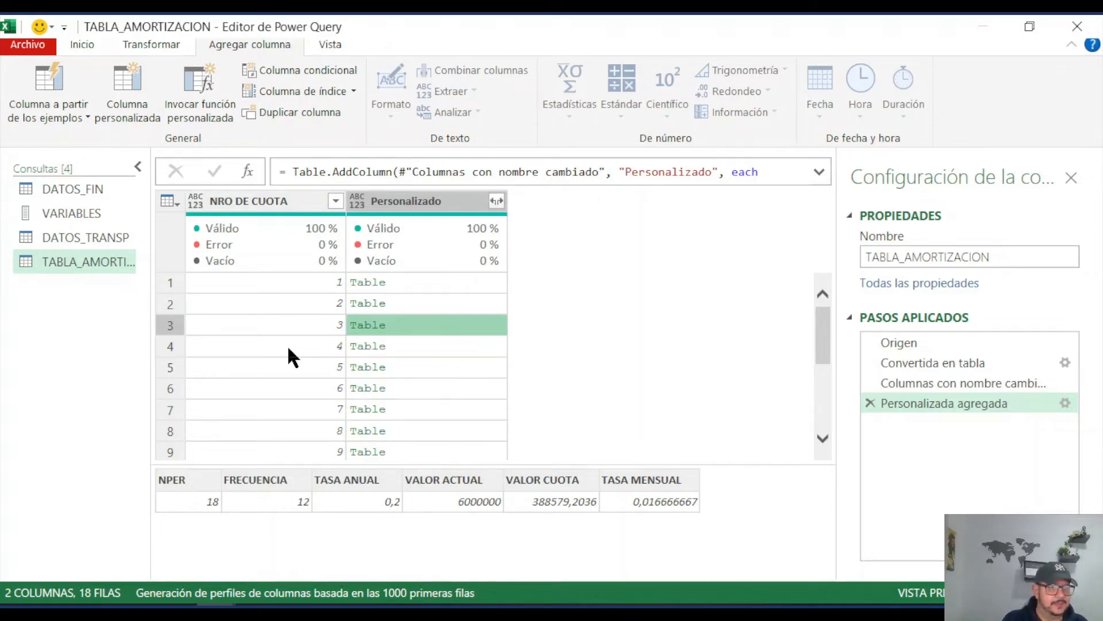
# Step: Expand all columns of the Personalizado column without using the original column name as a prefix, and review the expanded columns
pyautogui.click(433, 205)
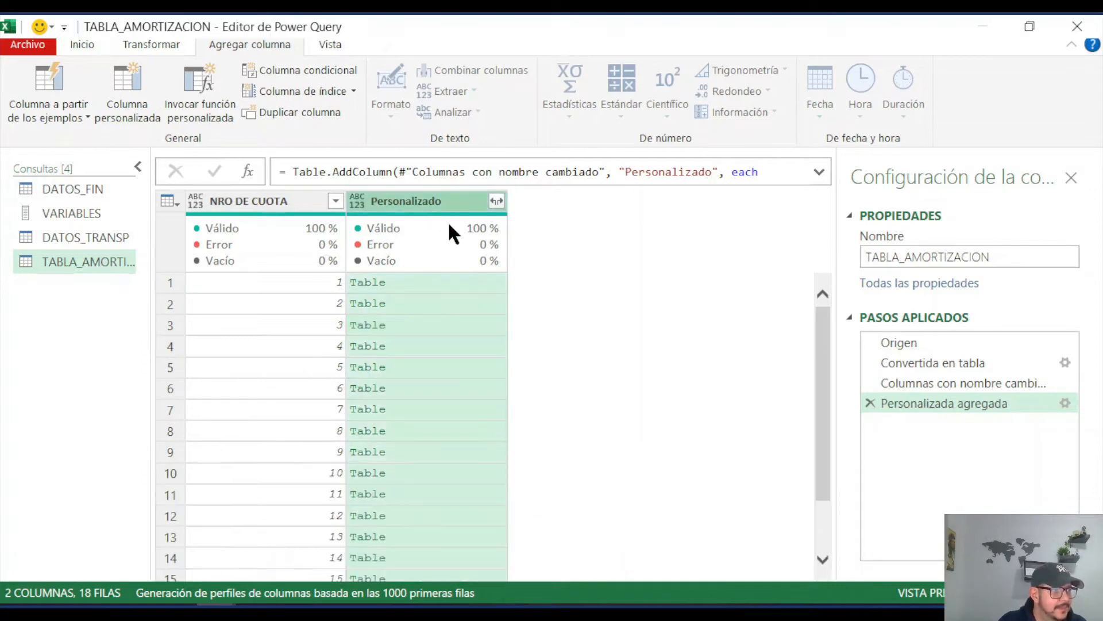
pyautogui.click(497, 200)
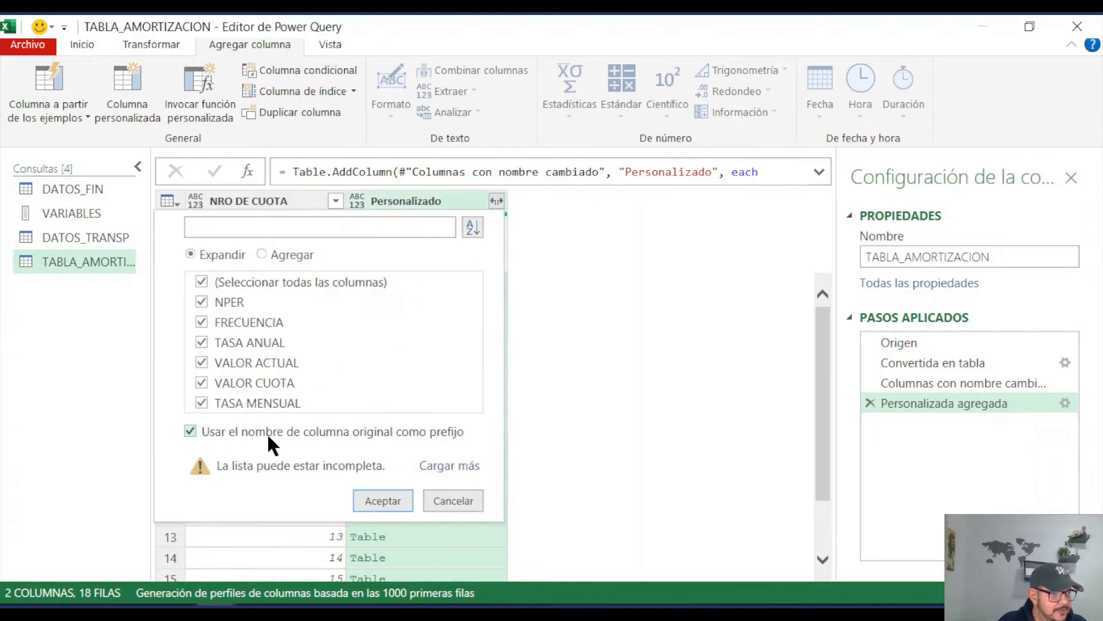
pyautogui.click(212, 429)
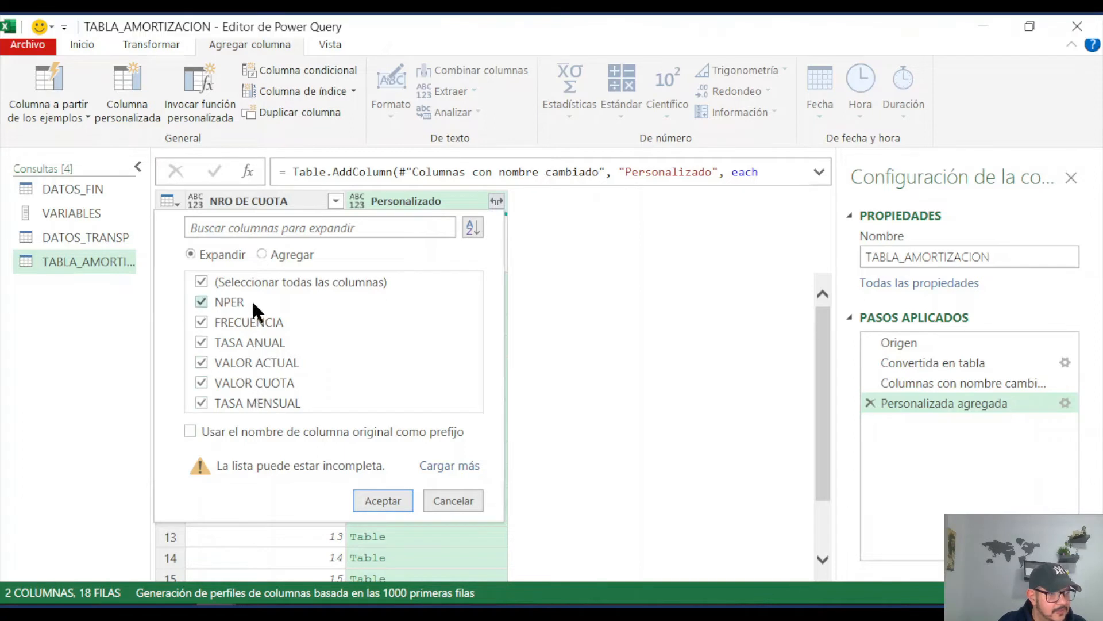
pyautogui.click(381, 497)
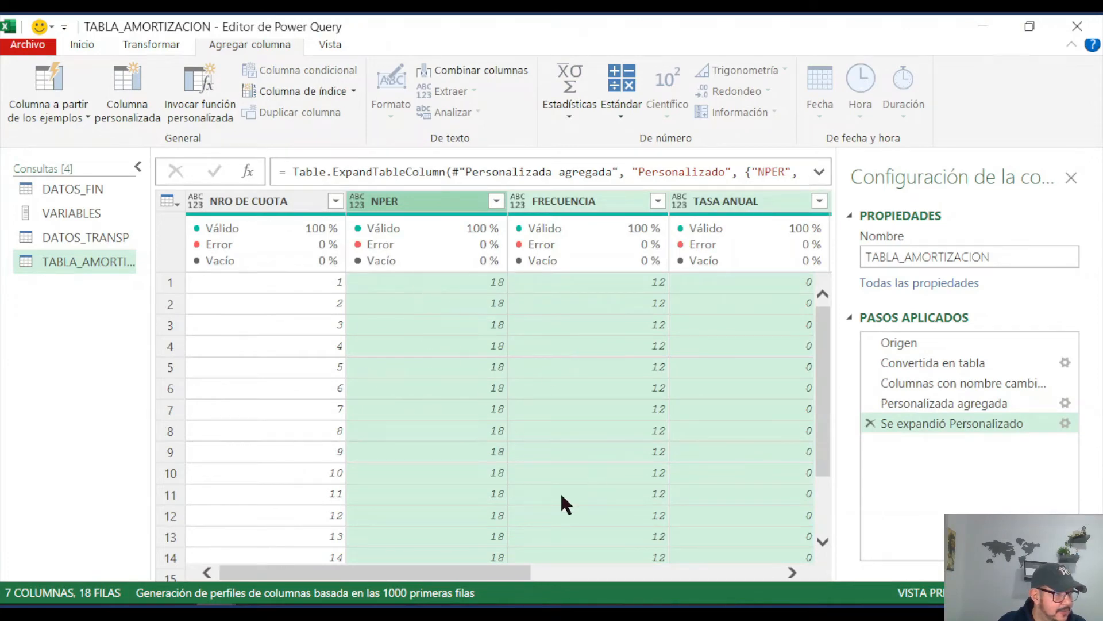
pyautogui.moveTo(480, 573); pyautogui.dragTo(759, 573)
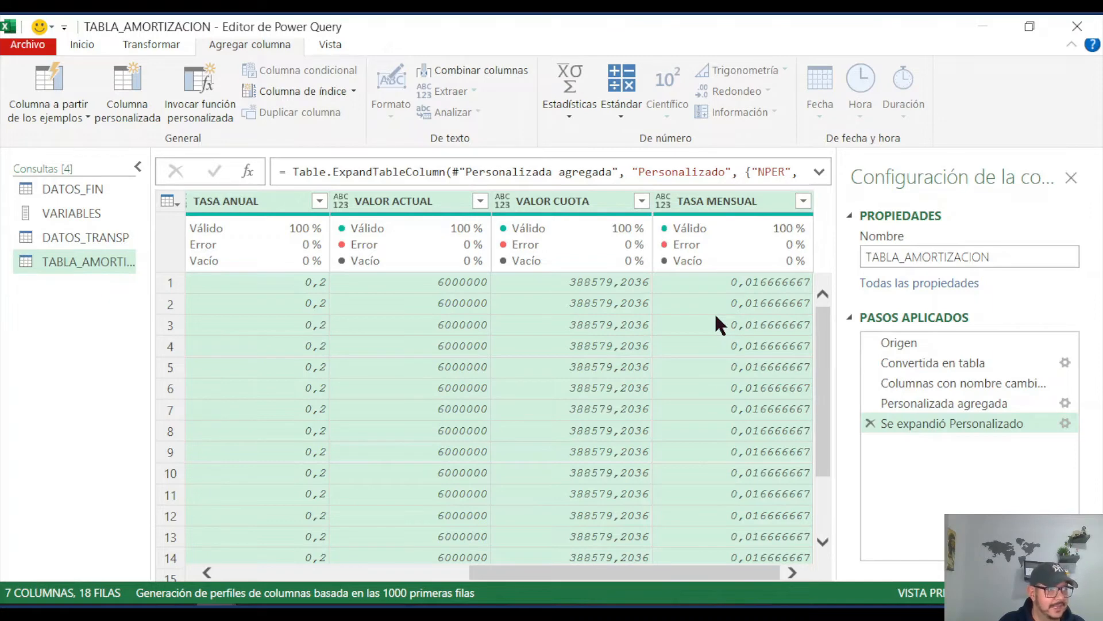
pyautogui.moveTo(683, 572); pyautogui.dragTo(428, 573)
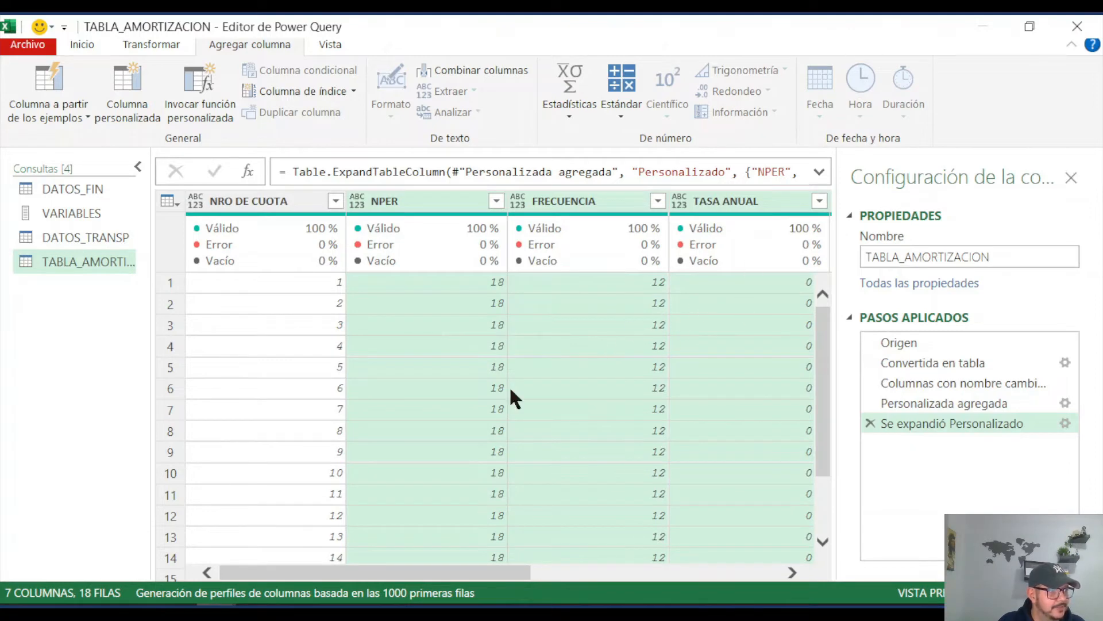
pyautogui.moveTo(570, 574); pyautogui.dragTo(783, 572)
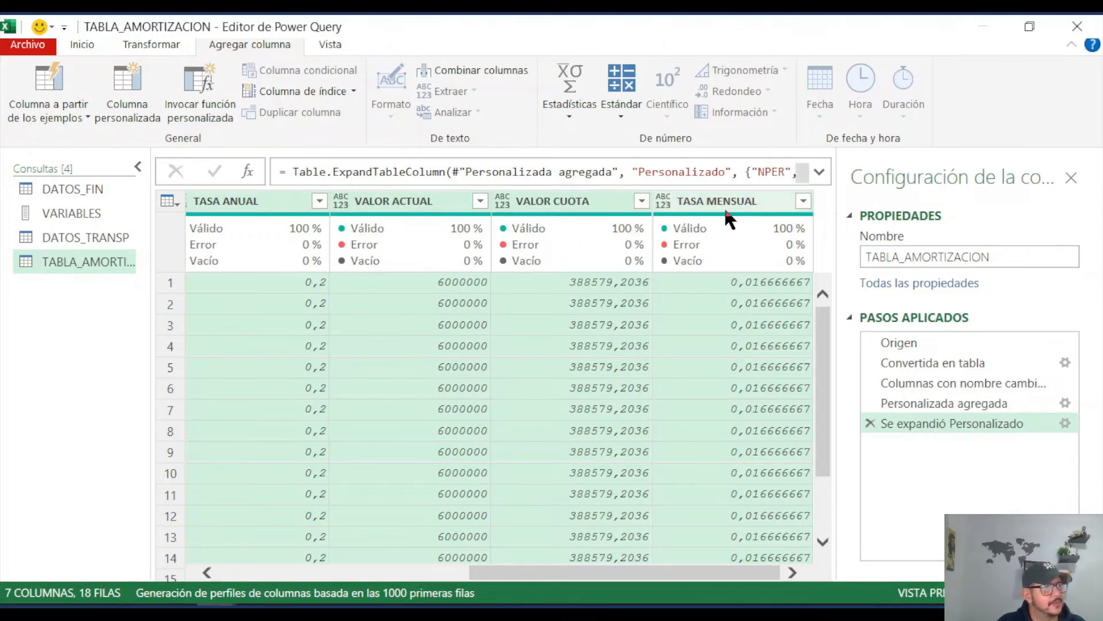
# Step: Add a custom column named FACTOR to TABLA_AMORTIZACION with the formula =1+[TASA MENSUAL]
pyautogui.moveTo(726, 264)
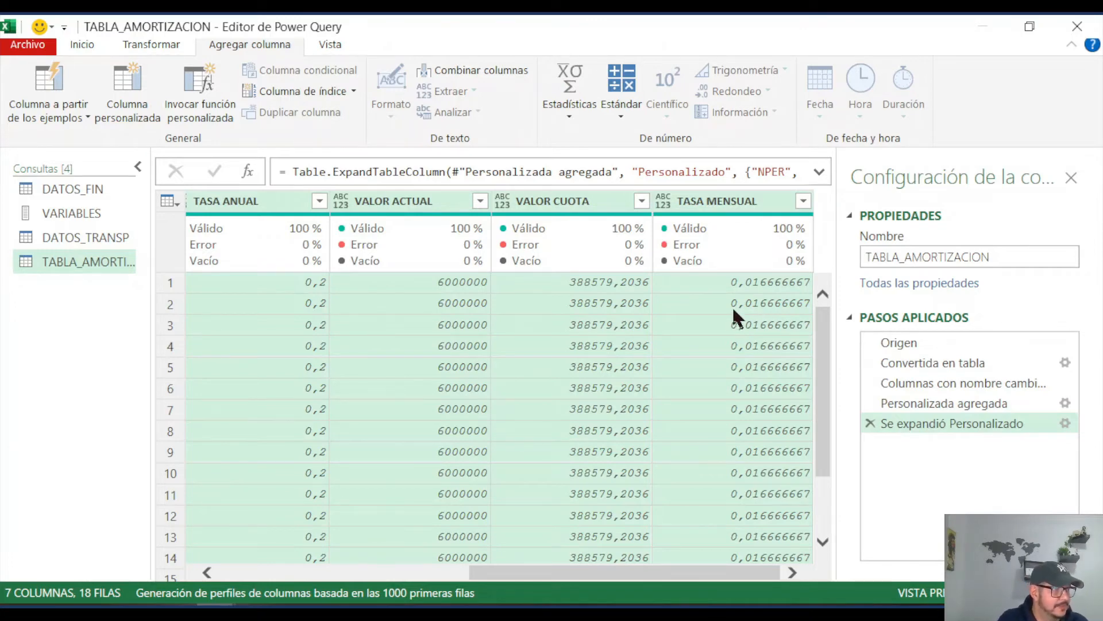
pyautogui.moveTo(446, 226)
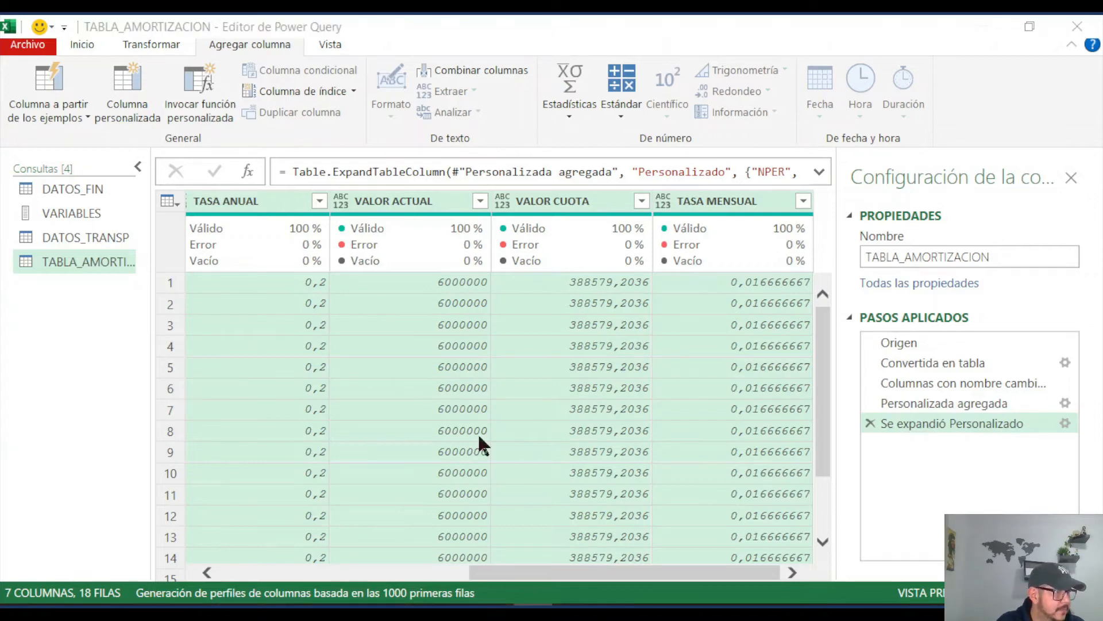
pyautogui.click(134, 98)
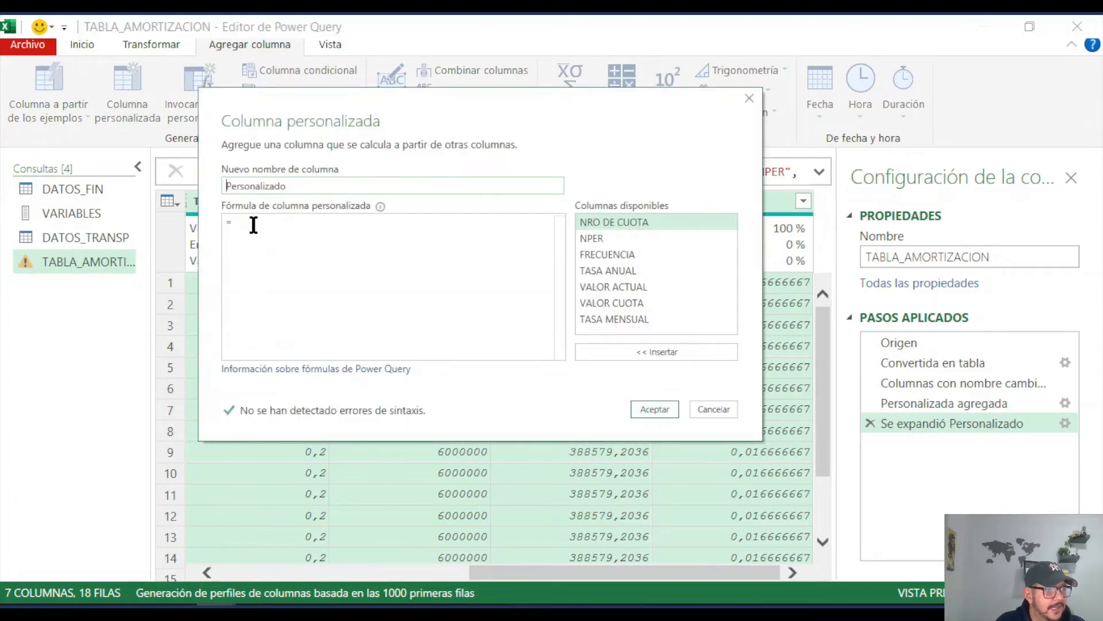
pyautogui.click(296, 185)
pyautogui.moveTo(295, 185); pyautogui.dragTo(220, 184)
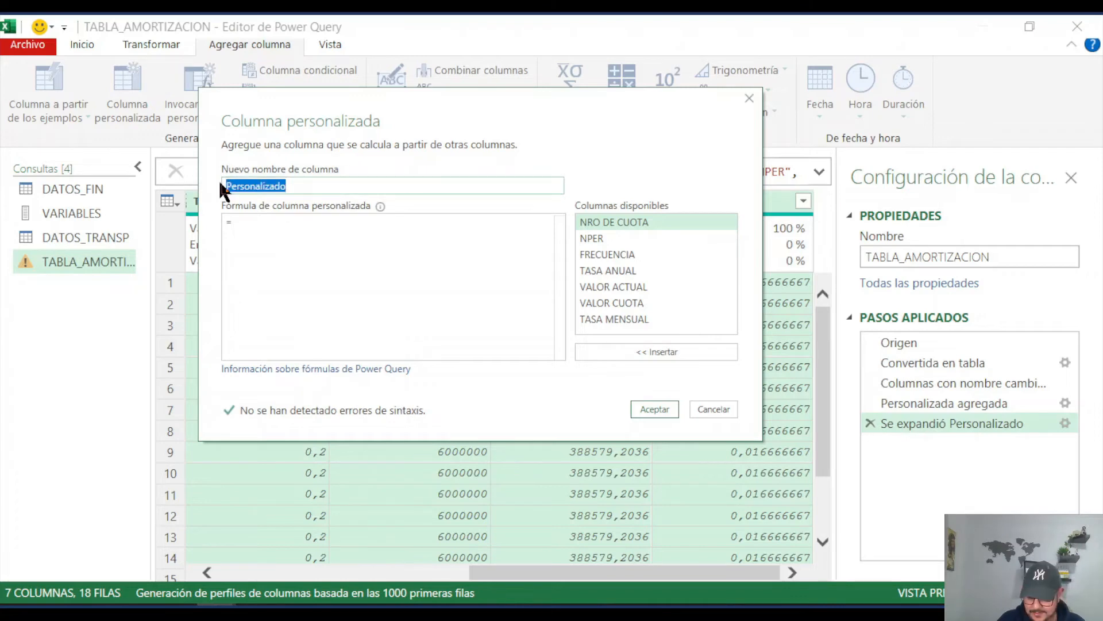
pyautogui.write('fac')
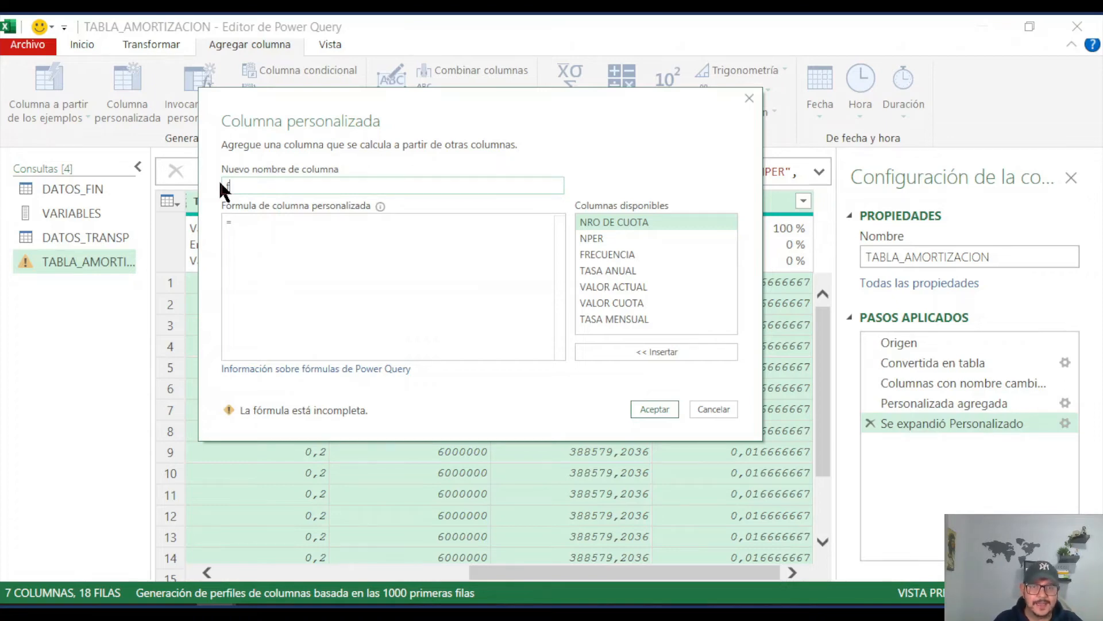
pyautogui.write('FACTOR')
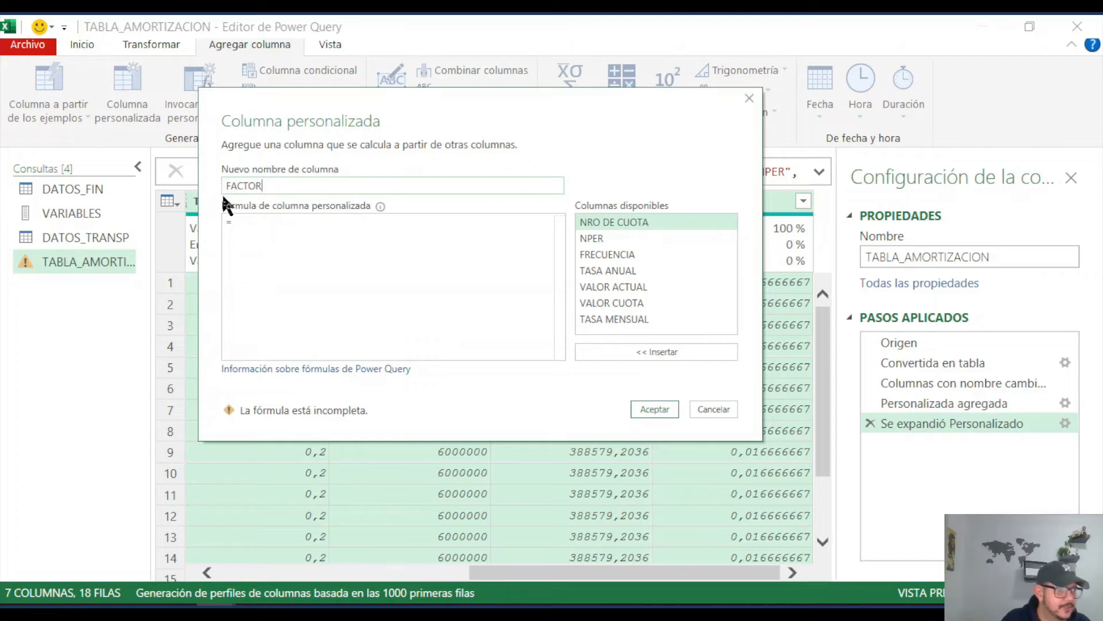
pyautogui.click(251, 224)
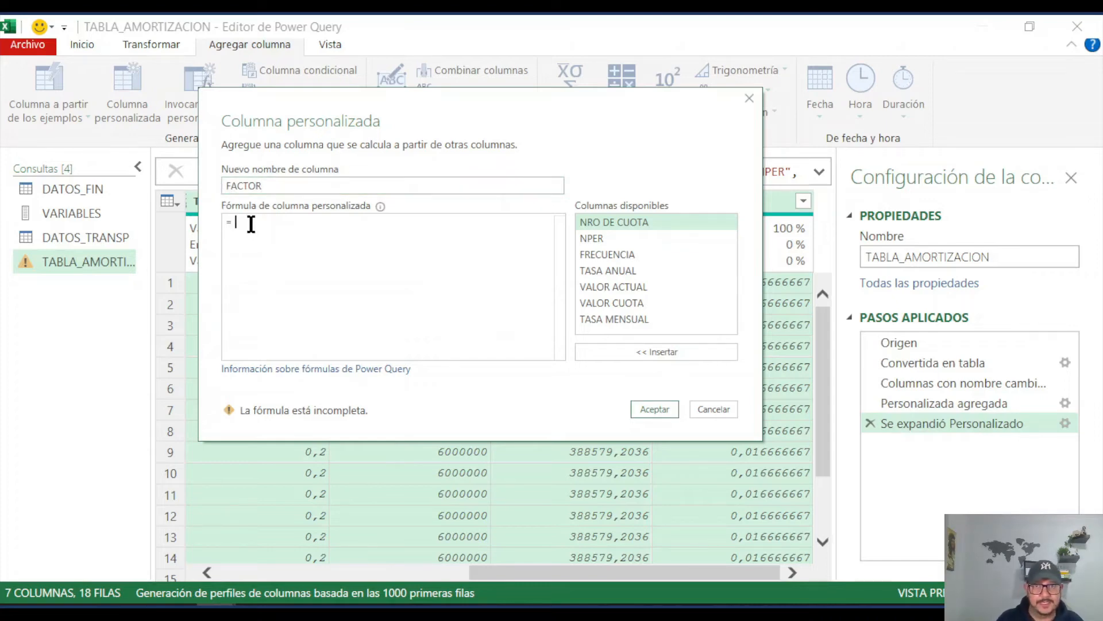
pyautogui.write('1')
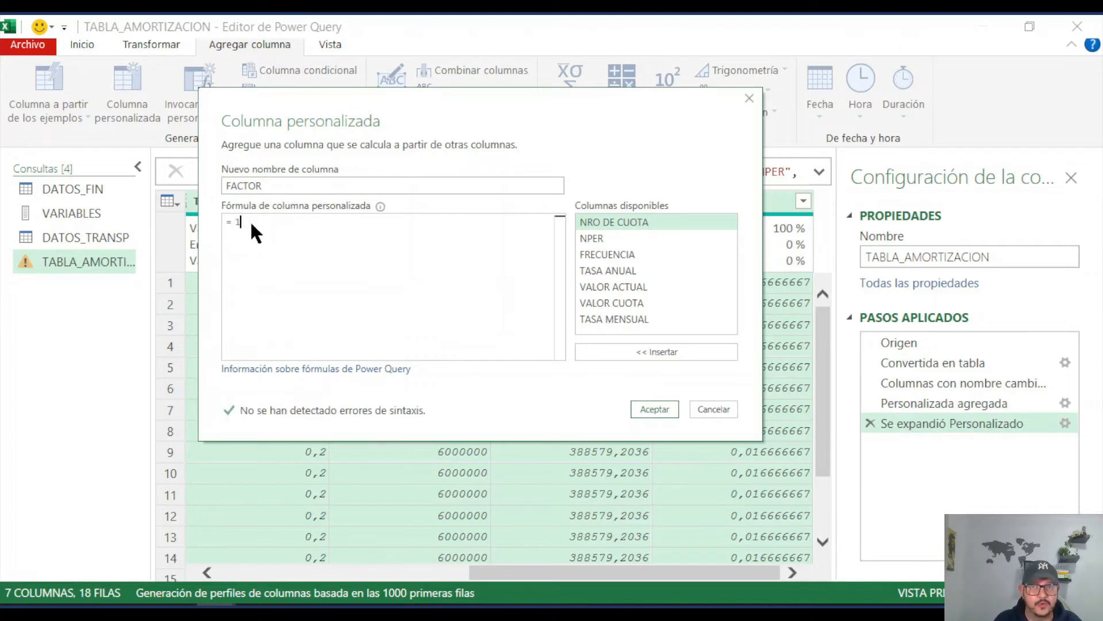
pyautogui.write('+')
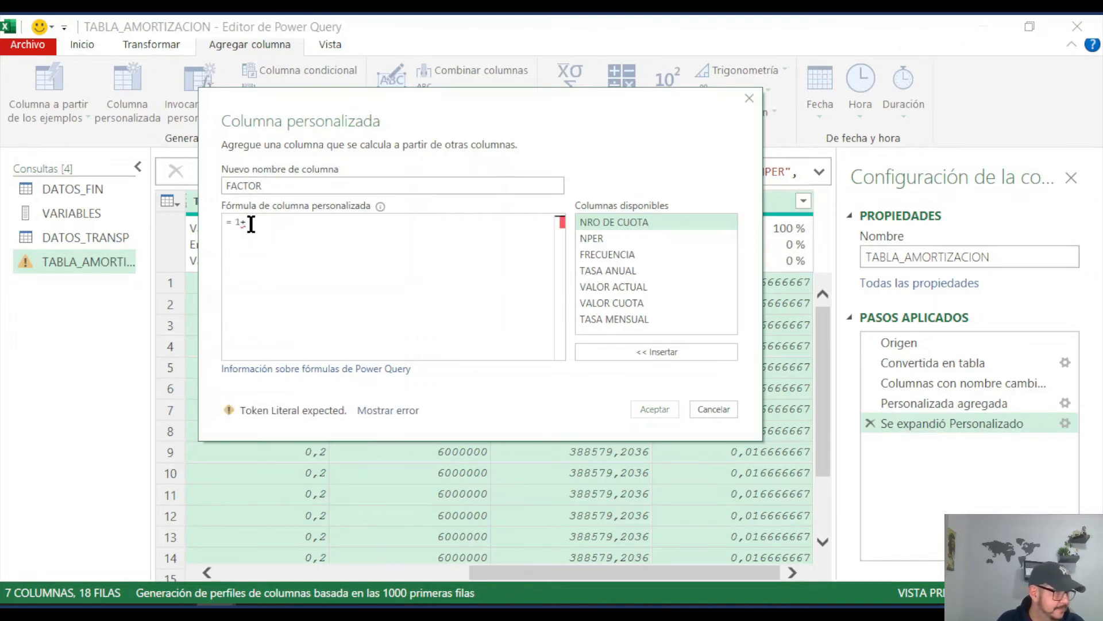
pyautogui.doubleClick(616, 317)
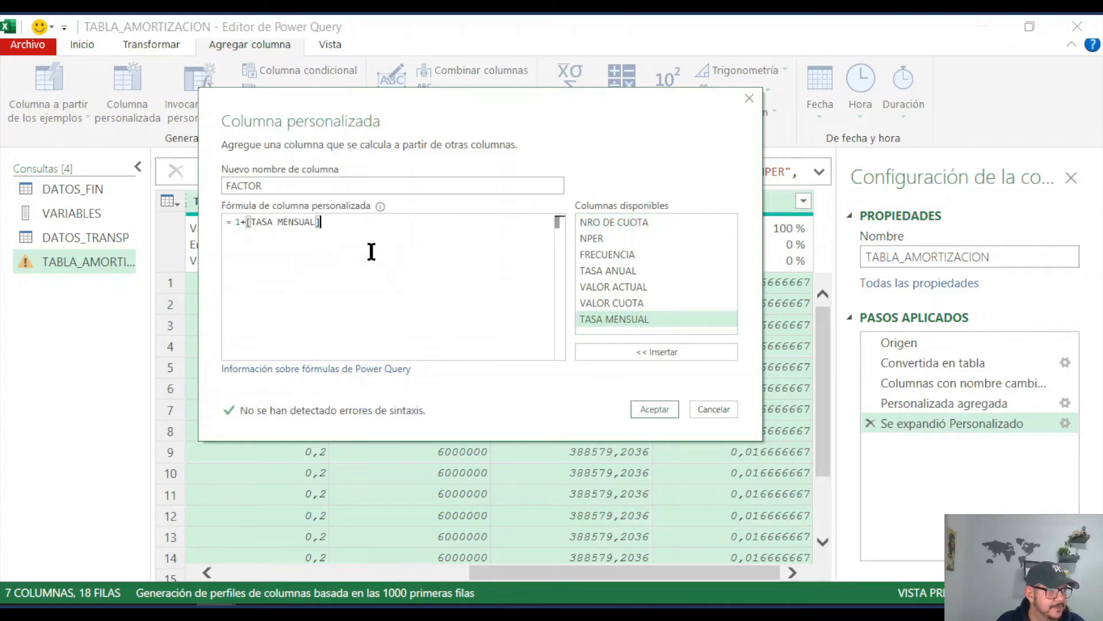
pyautogui.click(656, 411)
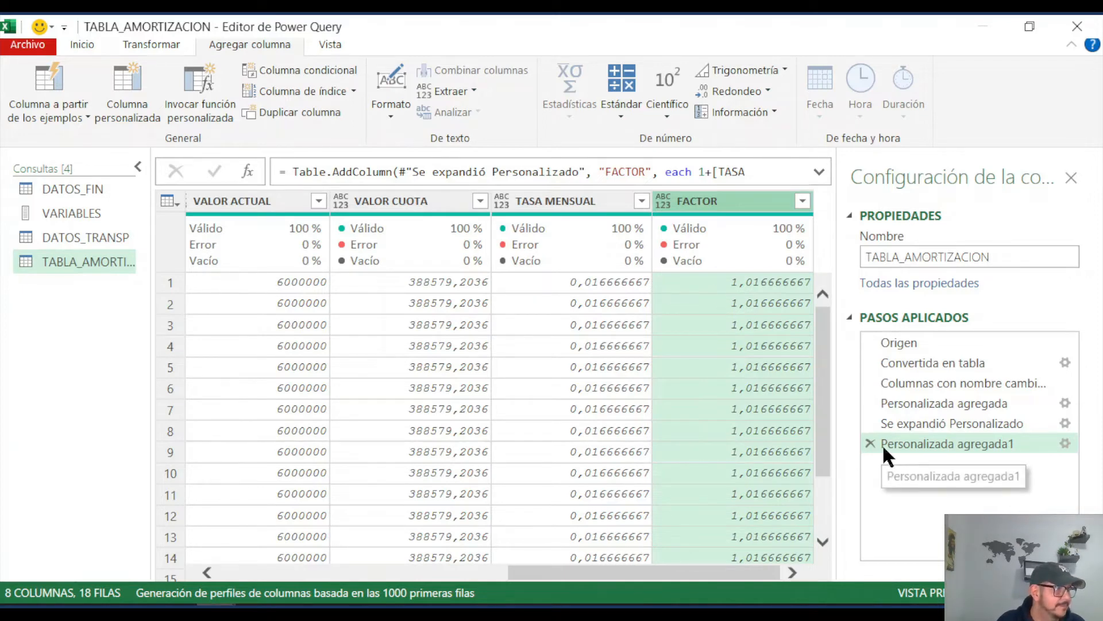
# Step: Insert an index column starting from 1 directly after the applied step Se expandió Personalizado, and check its rows
pyautogui.click(926, 422)
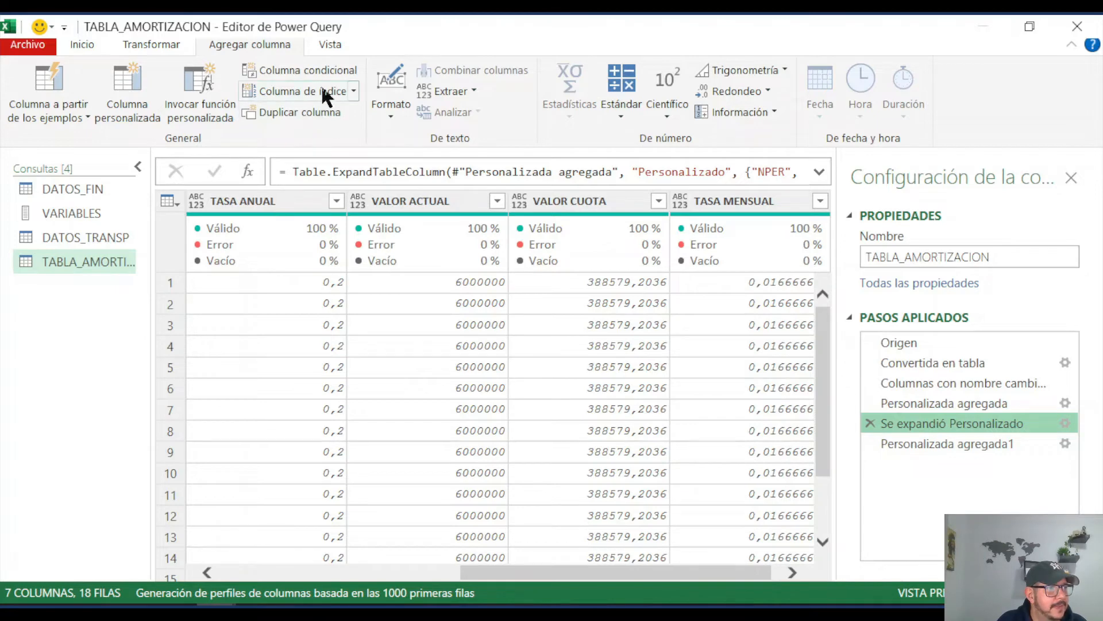
pyautogui.click(354, 90)
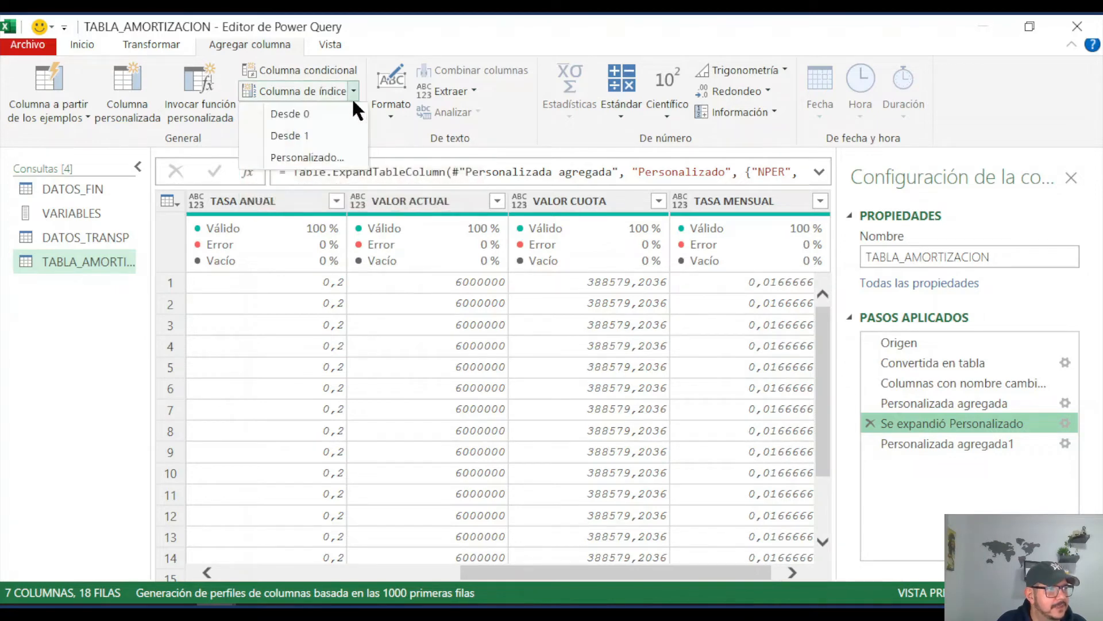
pyautogui.click(330, 135)
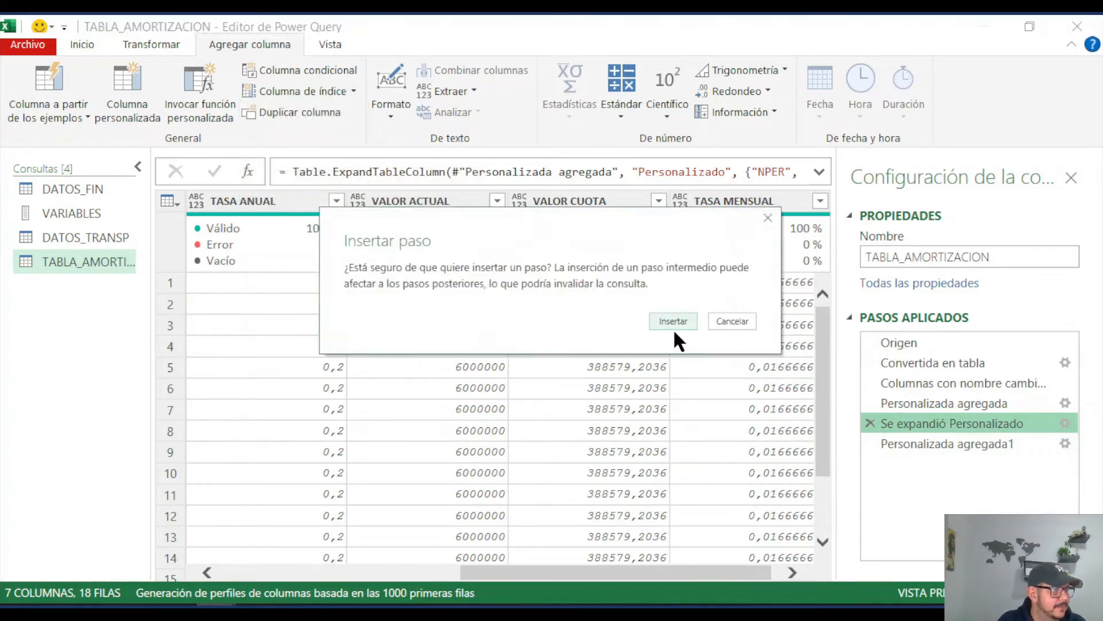
pyautogui.click(674, 321)
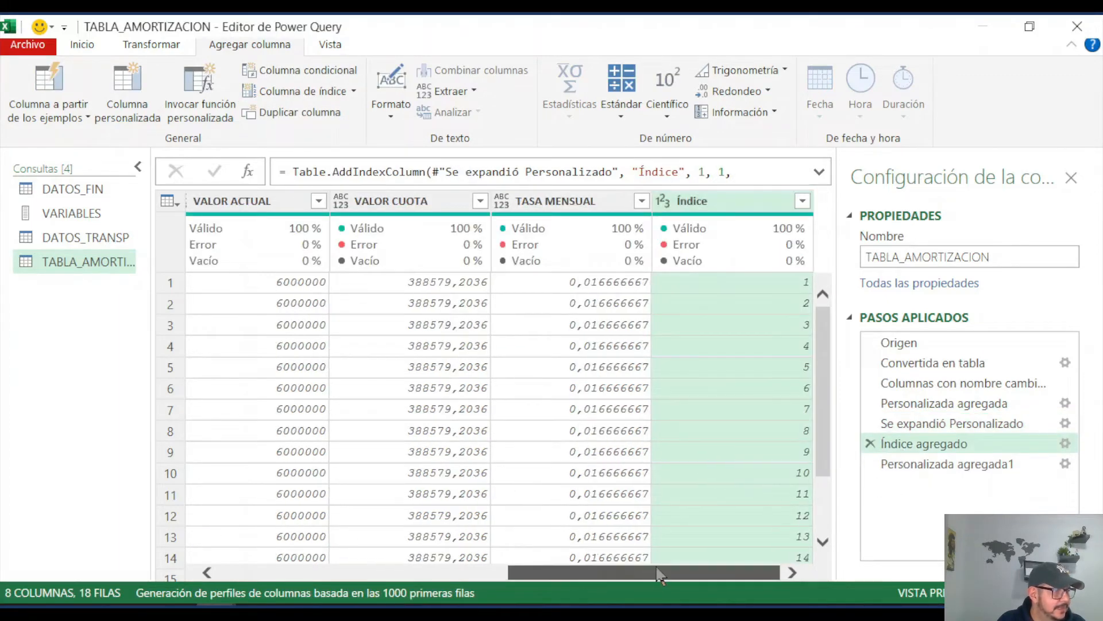
pyautogui.moveTo(758, 262)
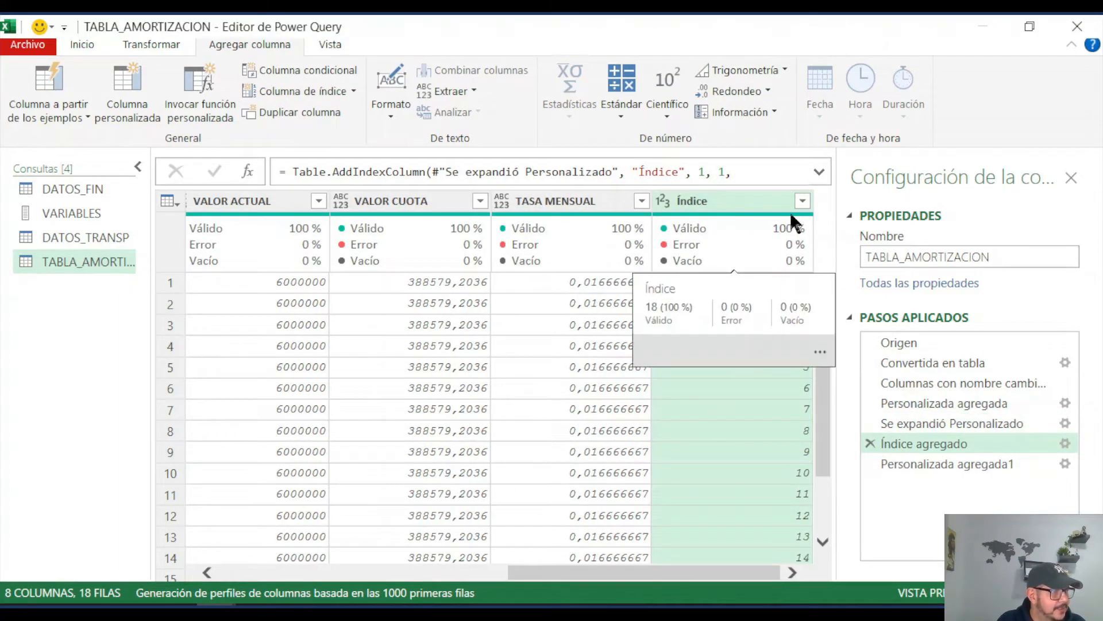
pyautogui.scroll(-2, 819, 378)
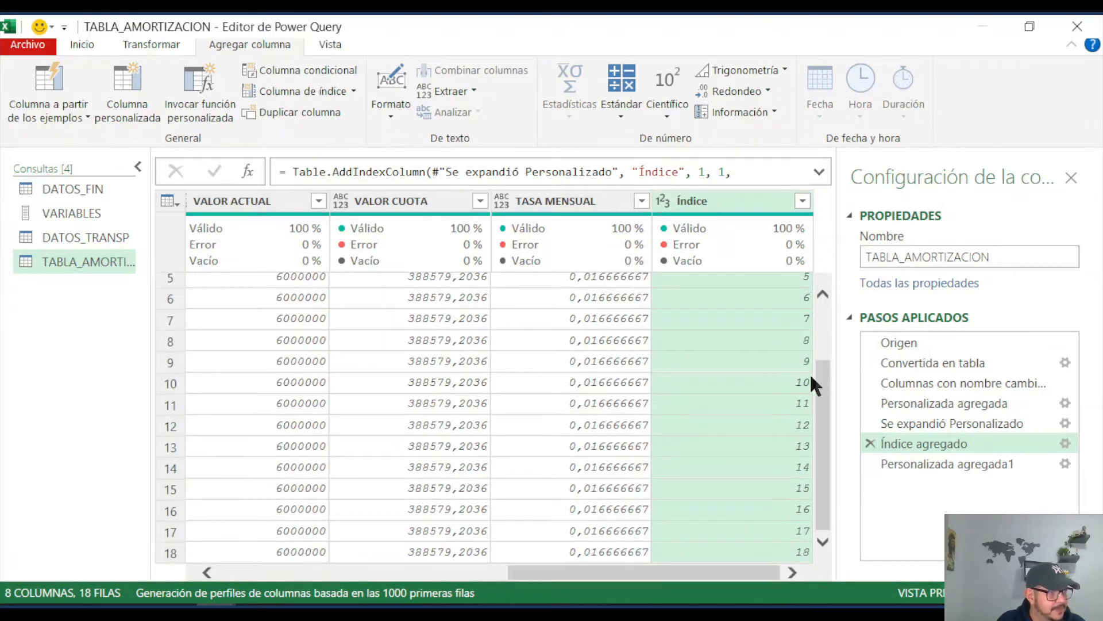
pyautogui.scroll(2, 822, 434)
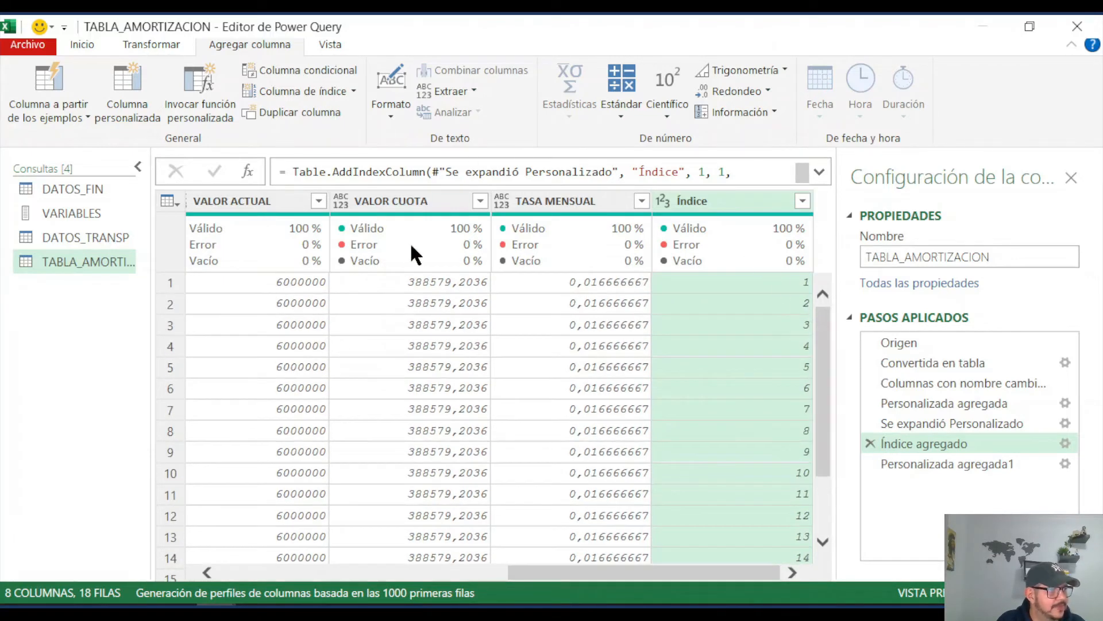
# Step: Edit the Índice agregado step's formula so the index starts at VARIABLES{0} and uses an increment of -1
pyautogui.click(820, 170)
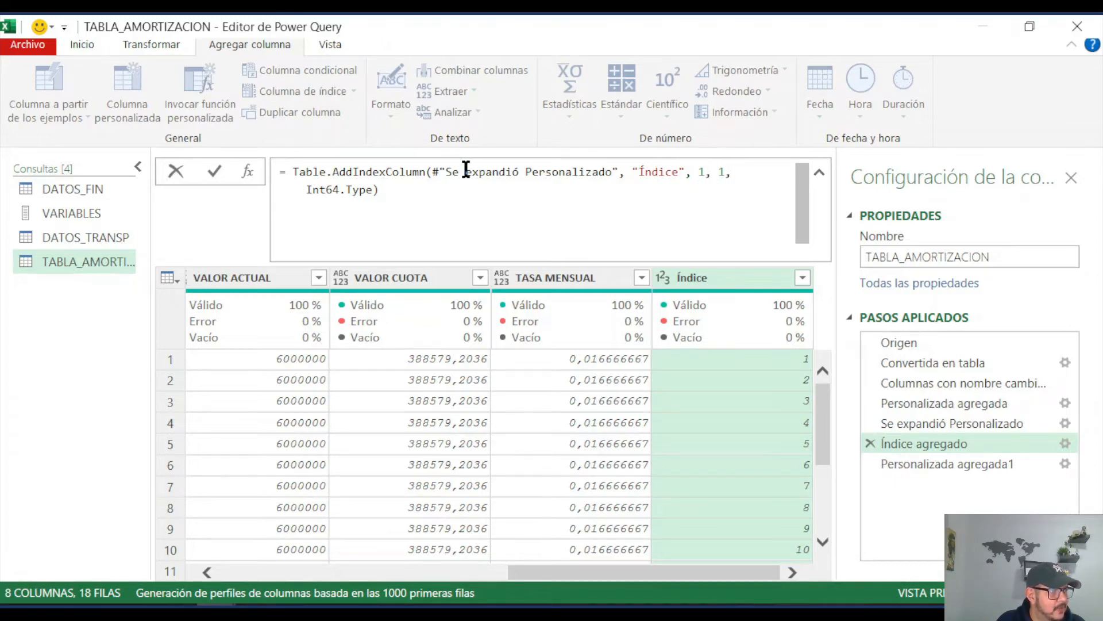
pyautogui.moveTo(412, 168)
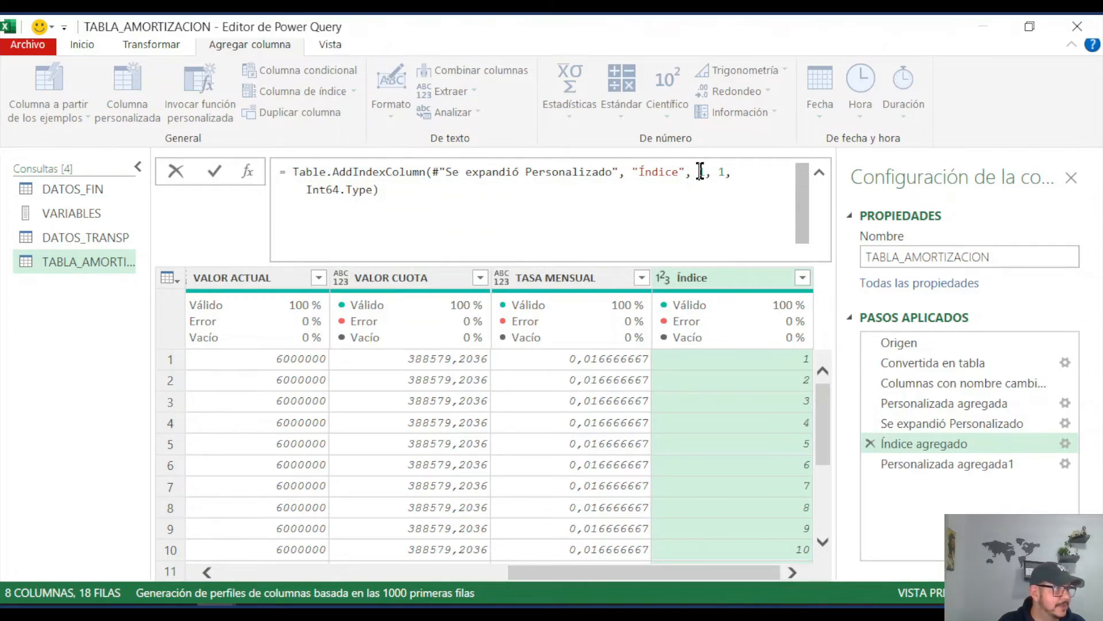
pyautogui.moveTo(699, 171); pyautogui.dragTo(703, 171)
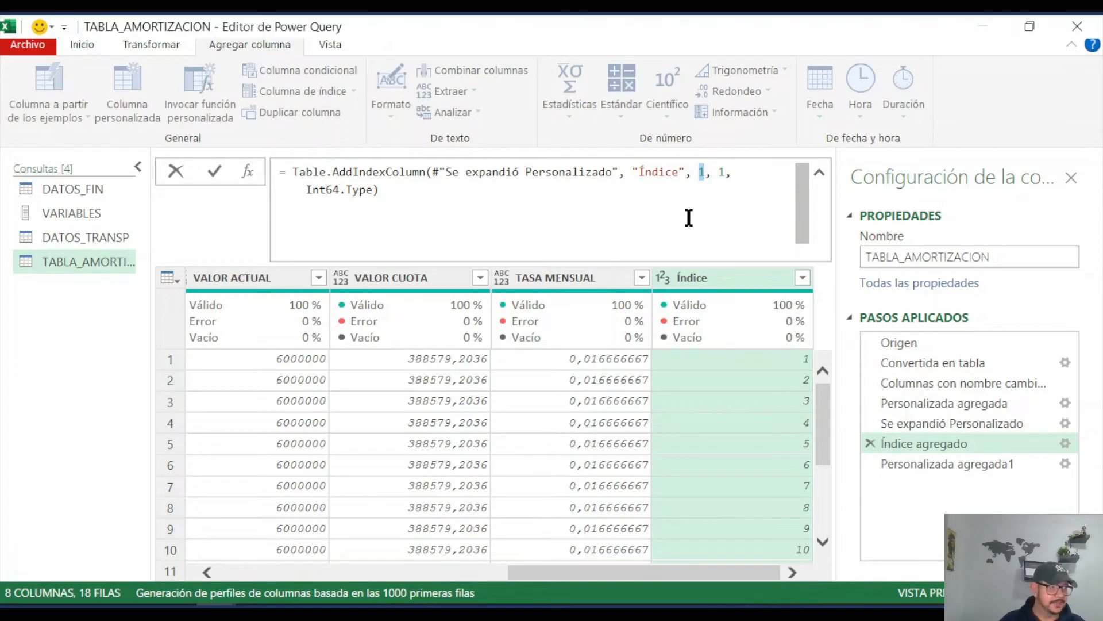
pyautogui.write('VARI')
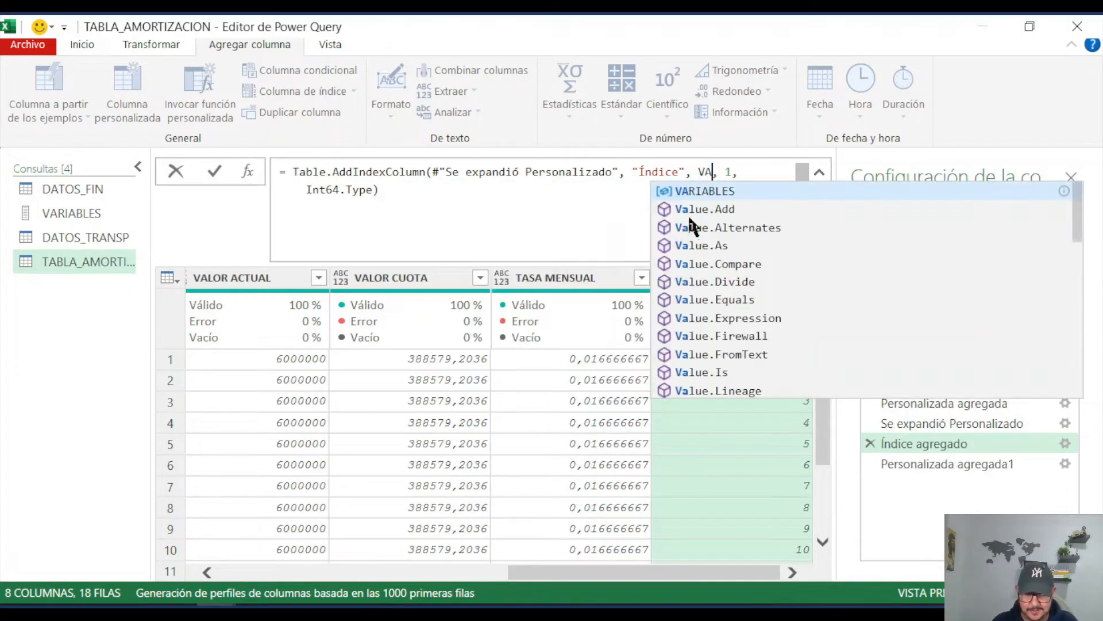
pyautogui.write('ABLE')
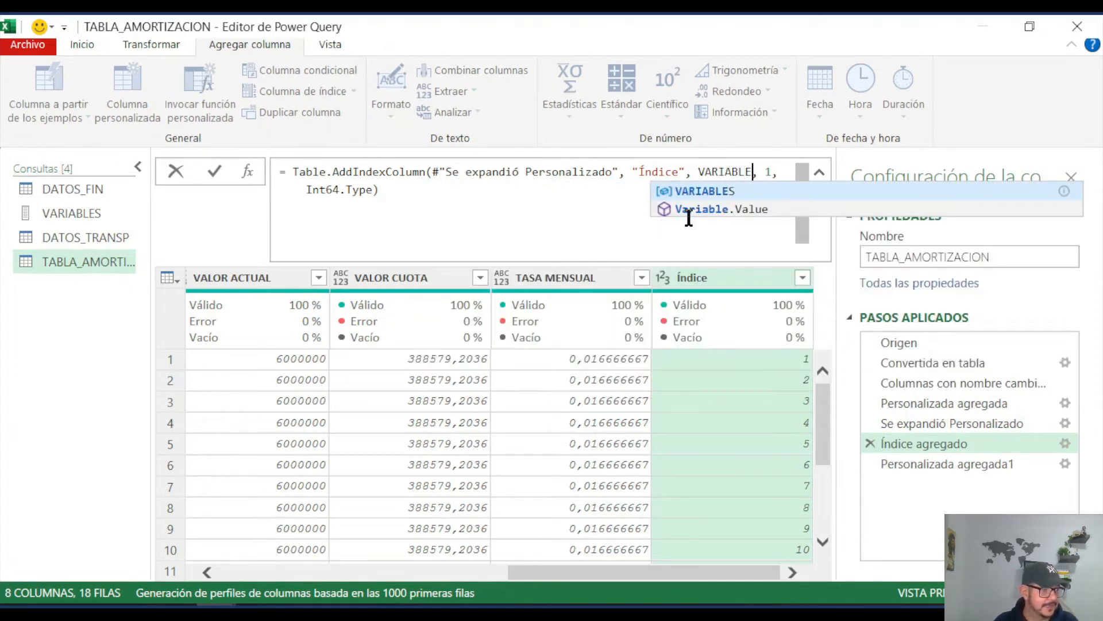
pyautogui.write('S')
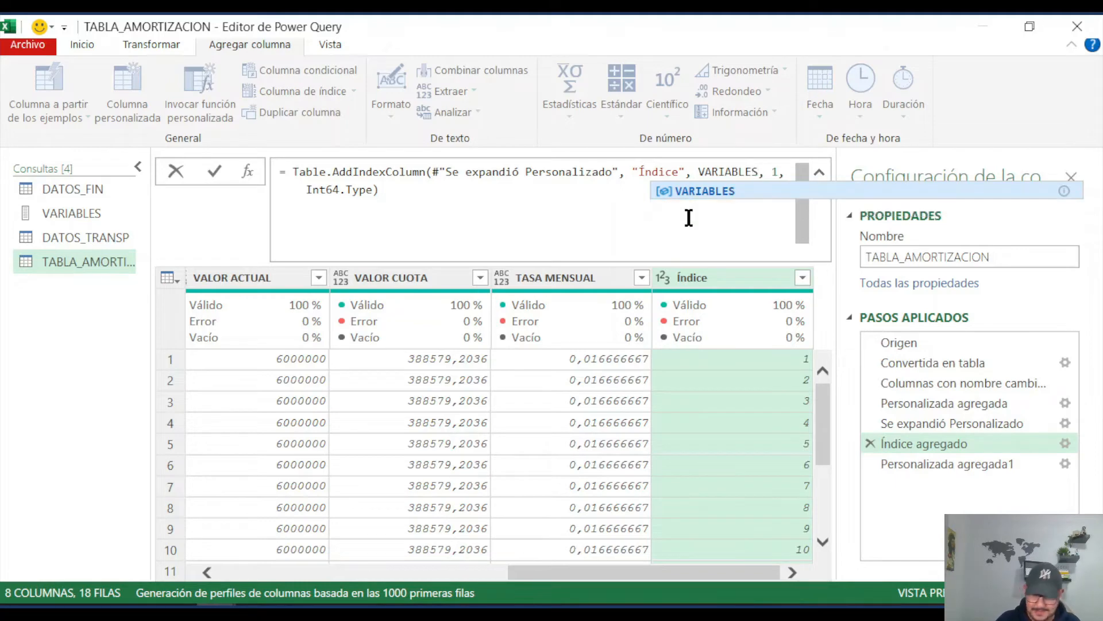
pyautogui.write('{')
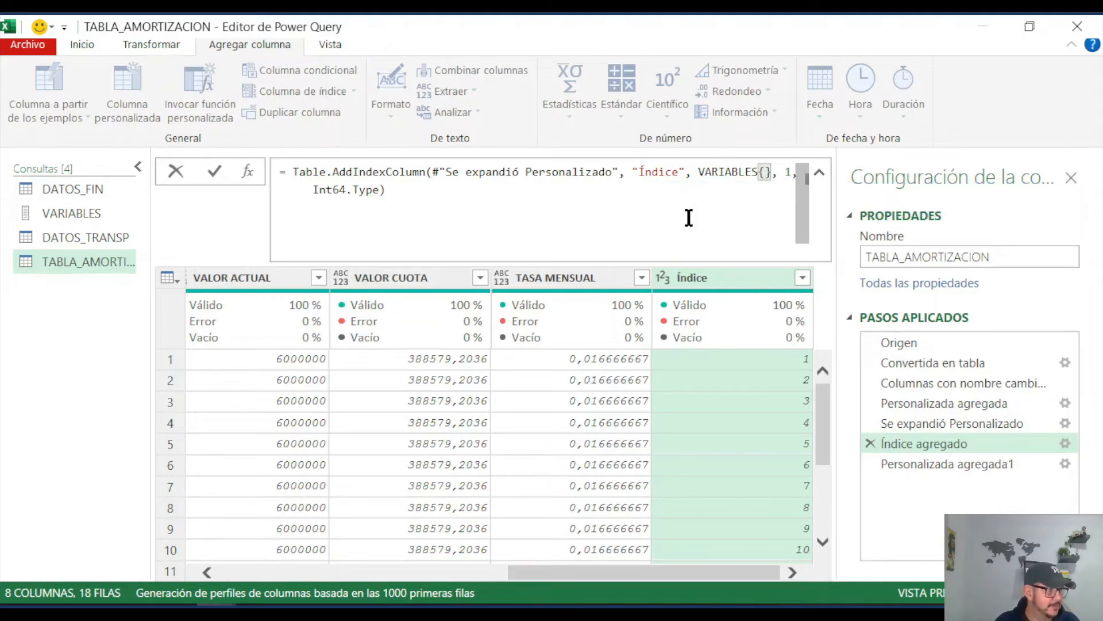
pyautogui.write('0')
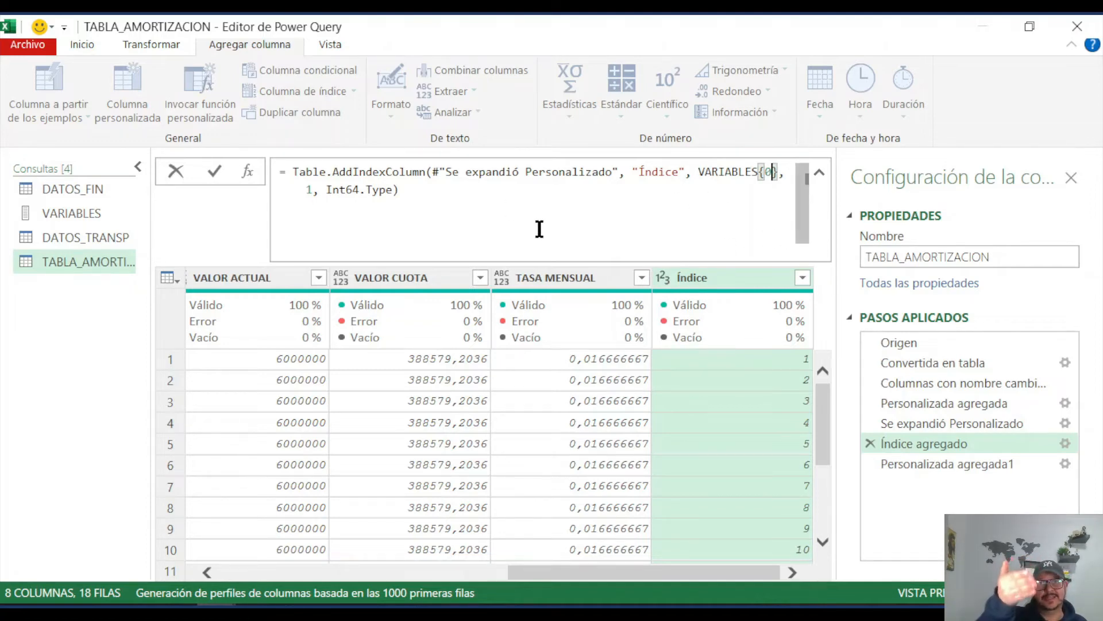
pyautogui.click(306, 193)
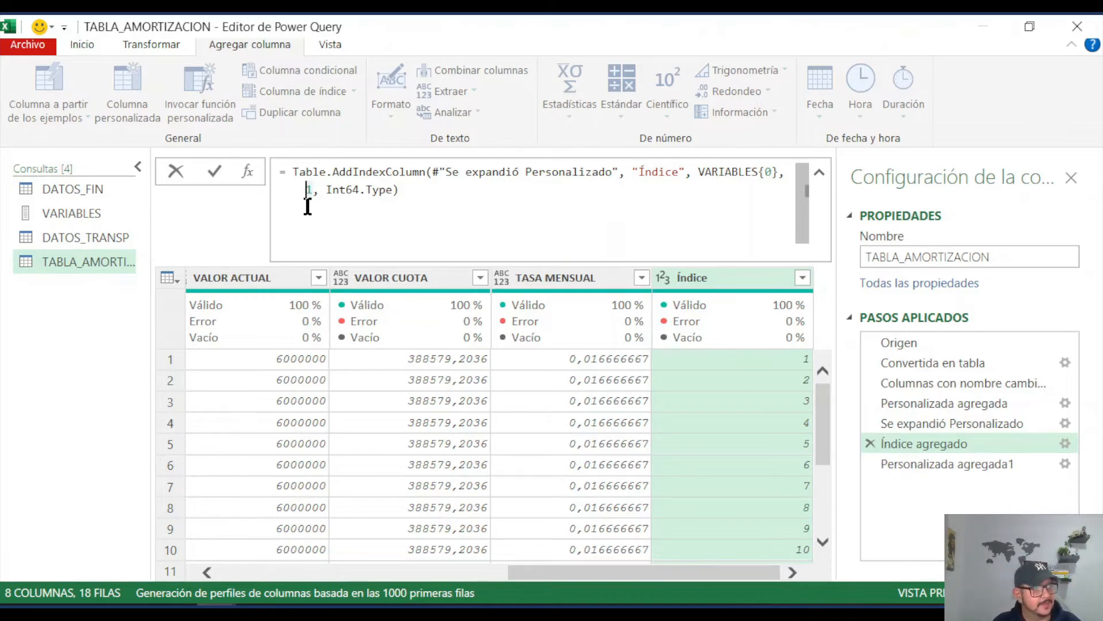
pyautogui.write('-')
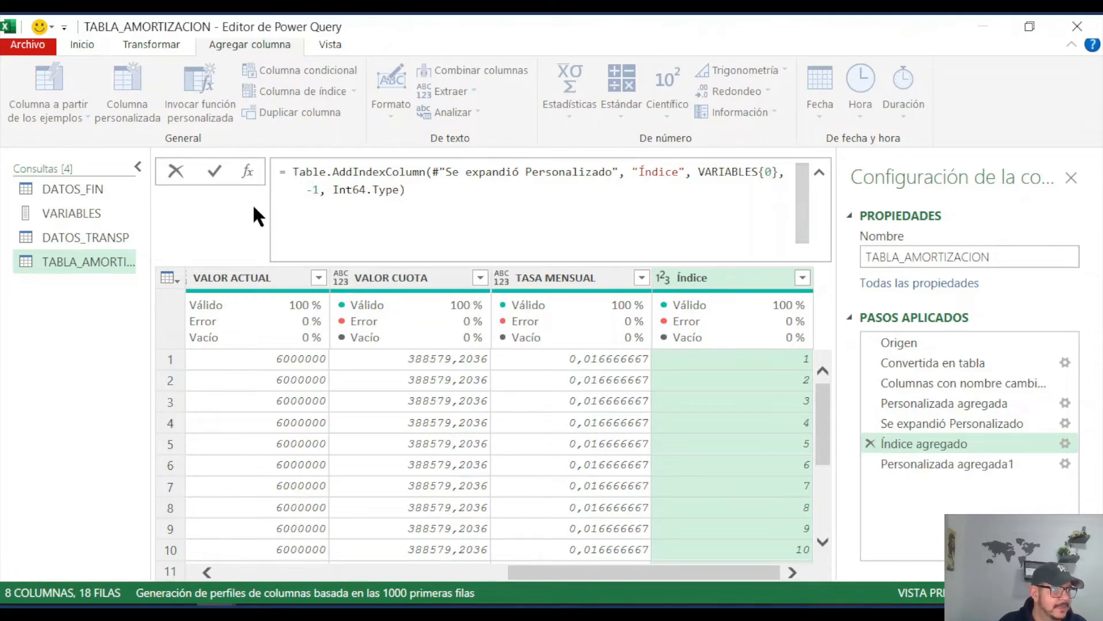
pyautogui.press('Return')
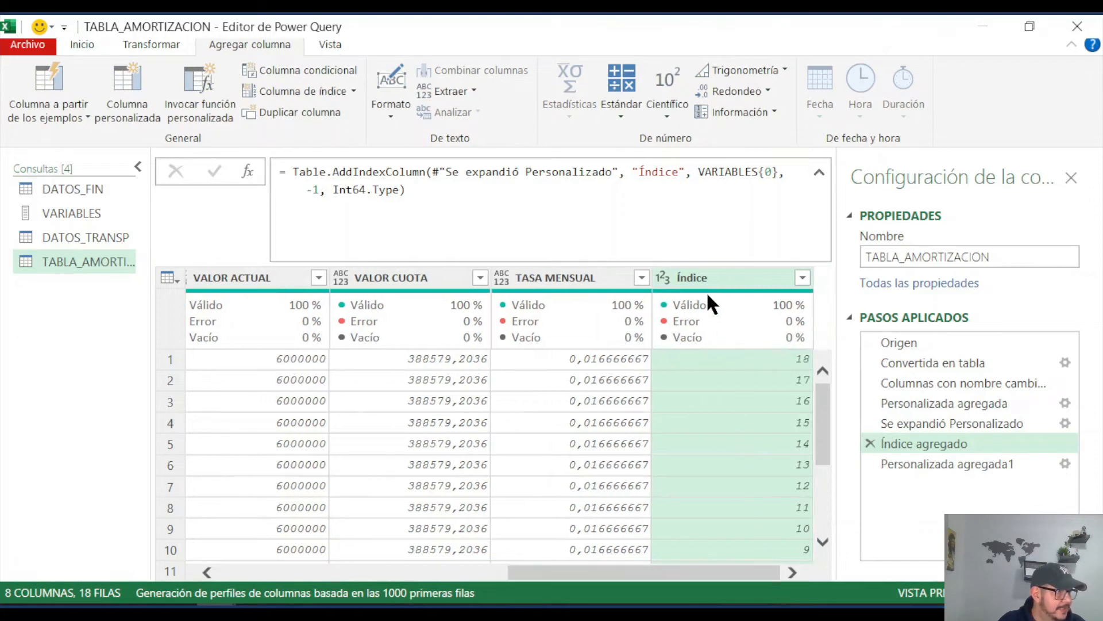
# Step: Rename the index column to n within the Table.AddIndexColumn formula
pyautogui.moveTo(734, 336)
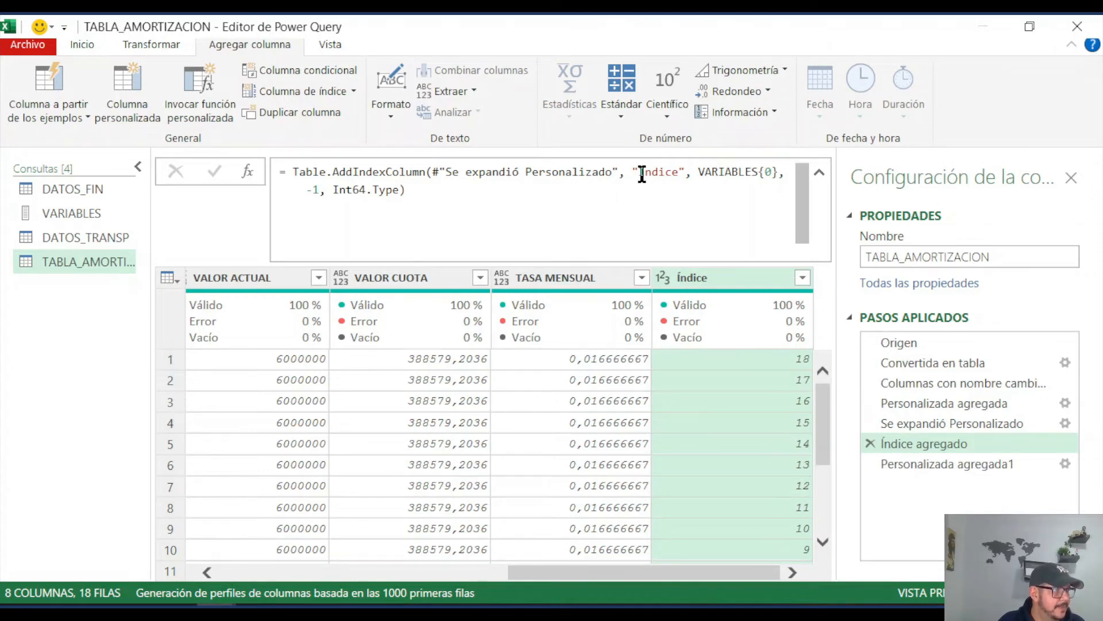
pyautogui.moveTo(644, 173); pyautogui.dragTo(678, 173)
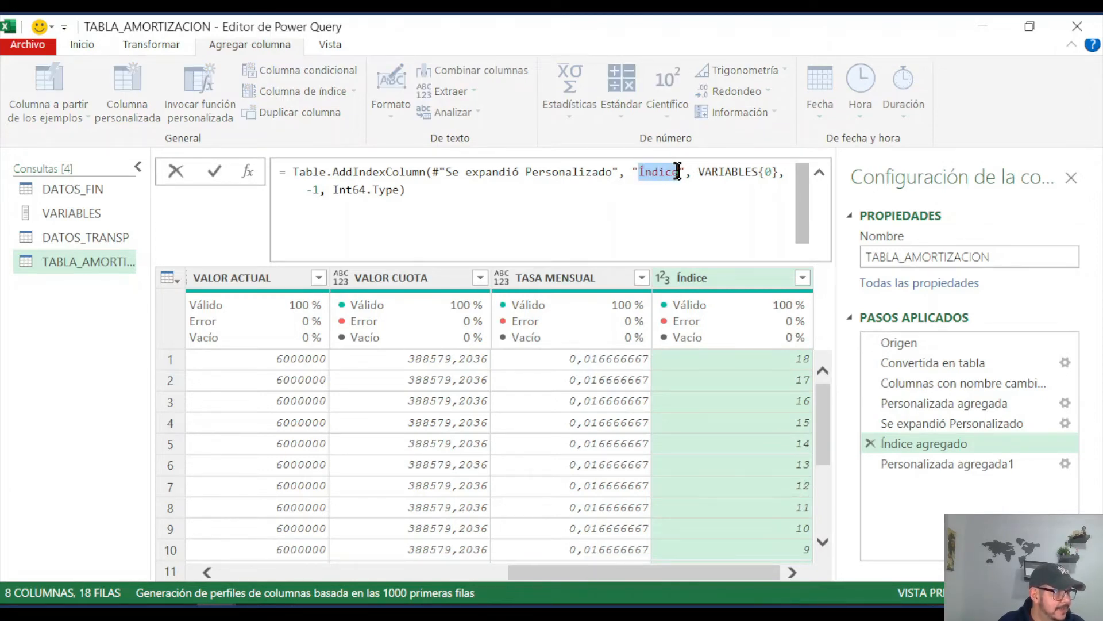
pyautogui.write('N')
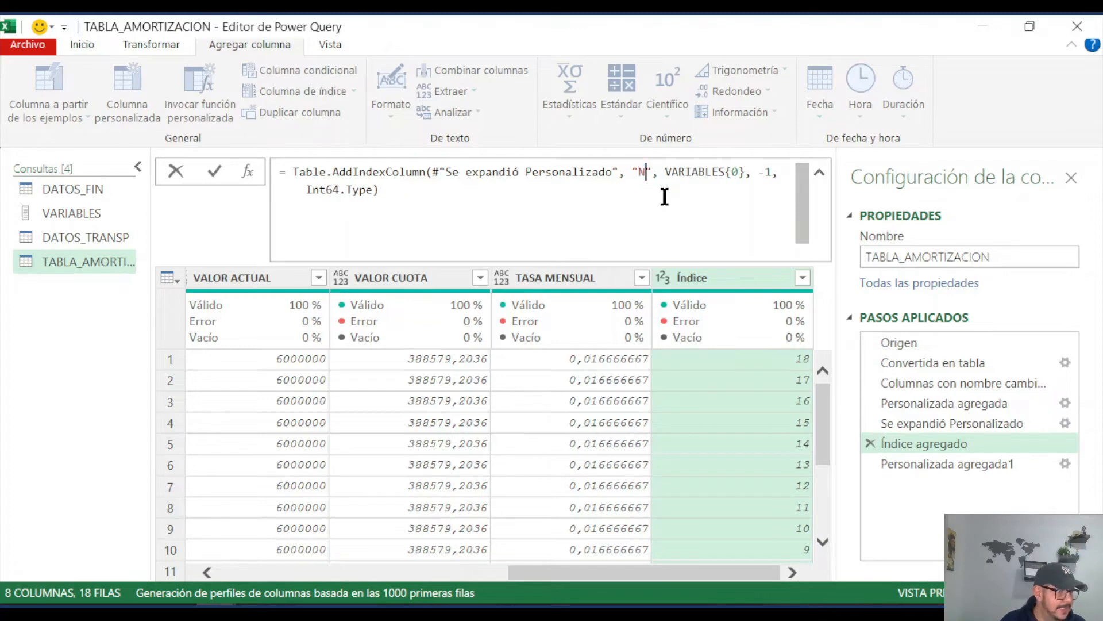
pyautogui.press('BackSpace')
pyautogui.write('n')
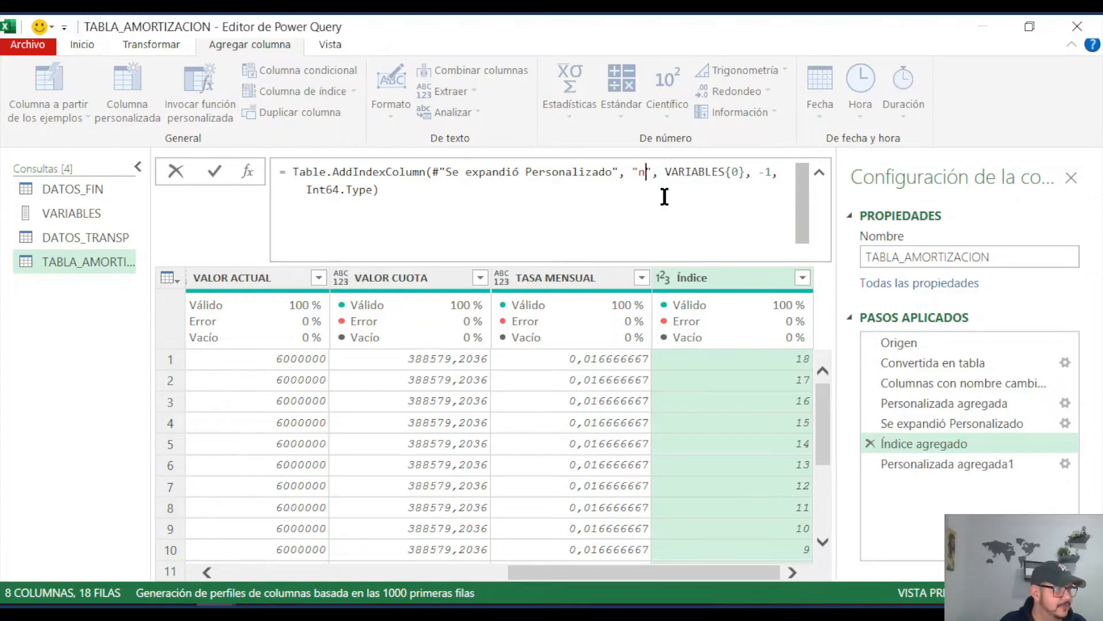
pyautogui.press('Return')
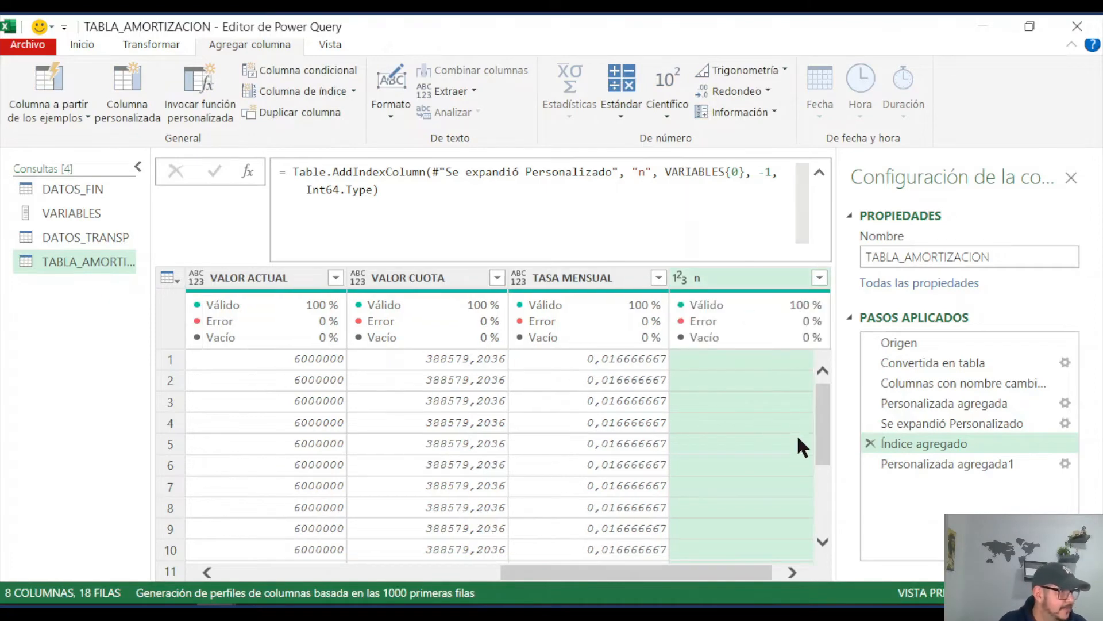
# Step: Change the FACTOR custom column's formula in the step Personalizada agregada1 to =Number.Power( 1+[TASA MENSUAL],[n])
pyautogui.click(921, 460)
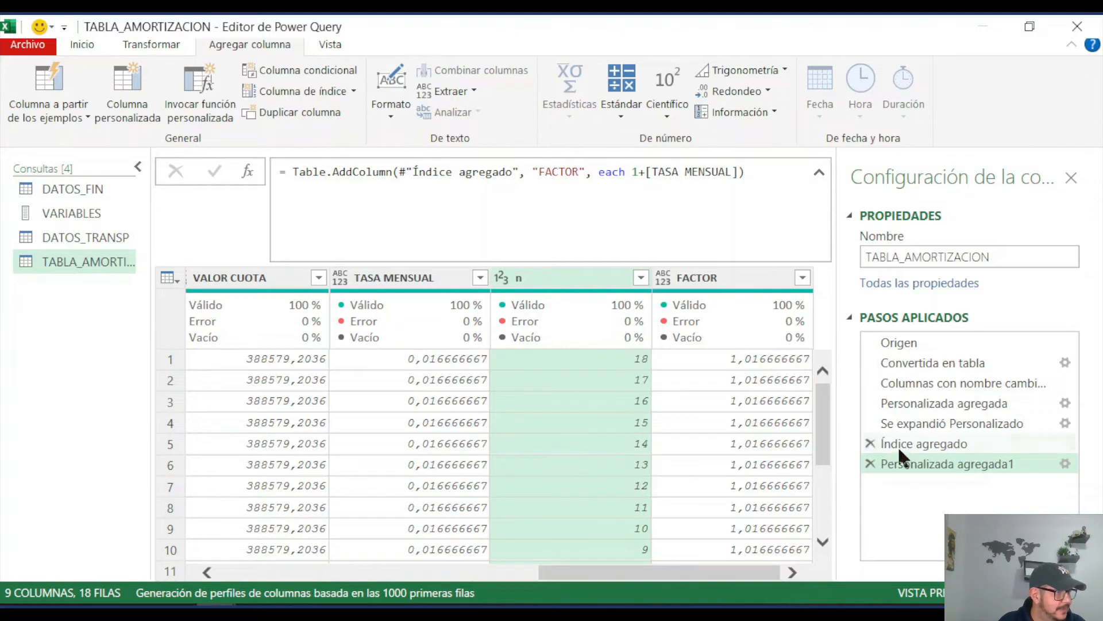
pyautogui.click(1065, 463)
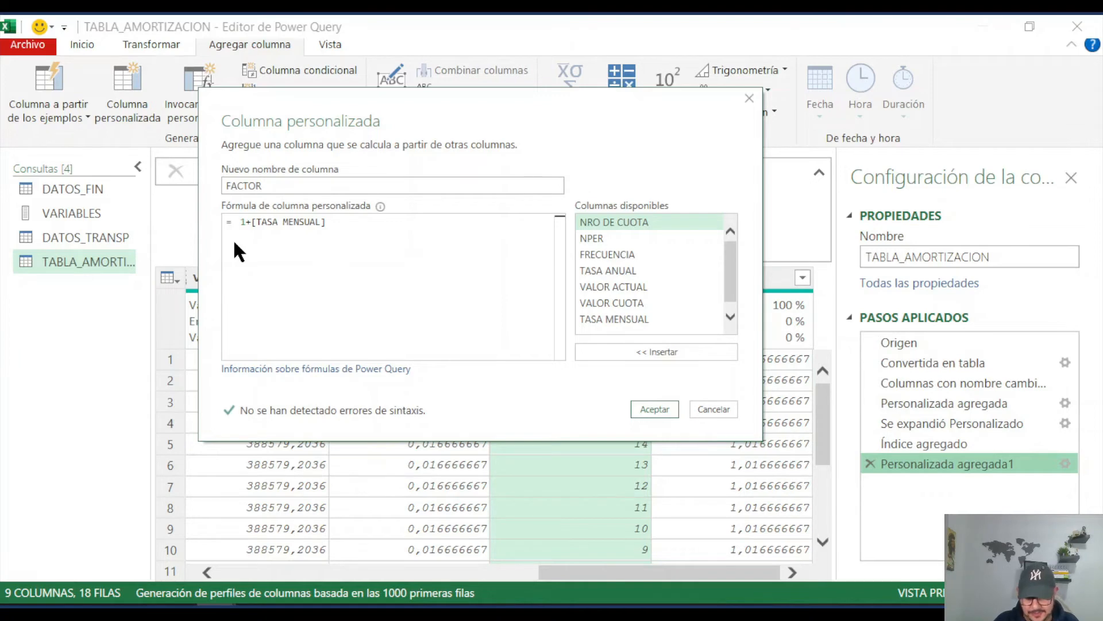
pyautogui.write('NUM')
pyautogui.write('BERPO')
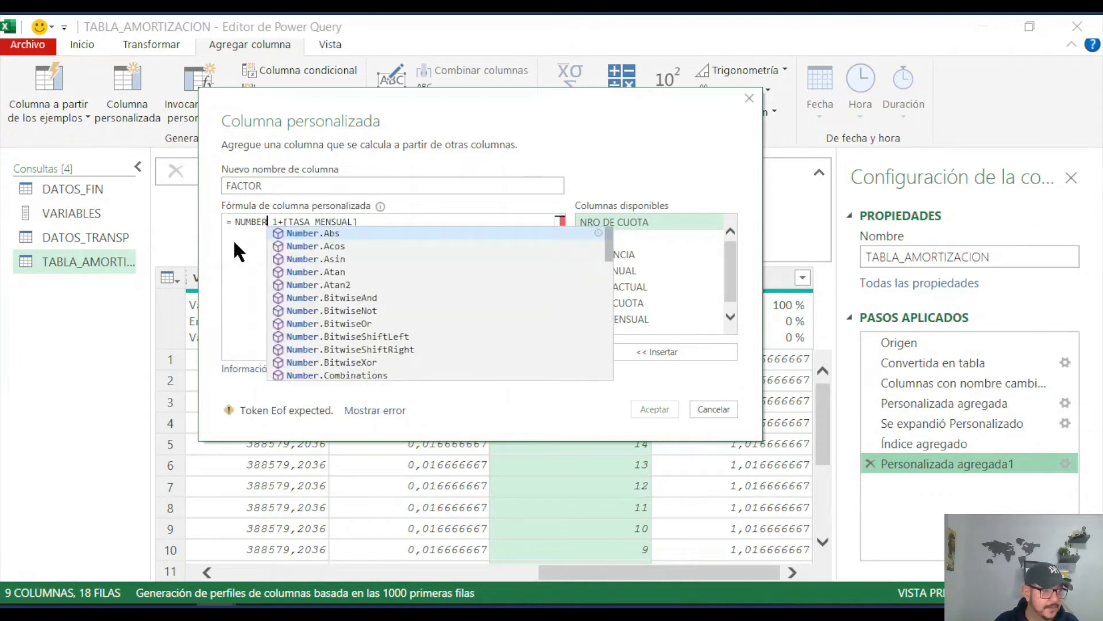
pyautogui.write('WE')
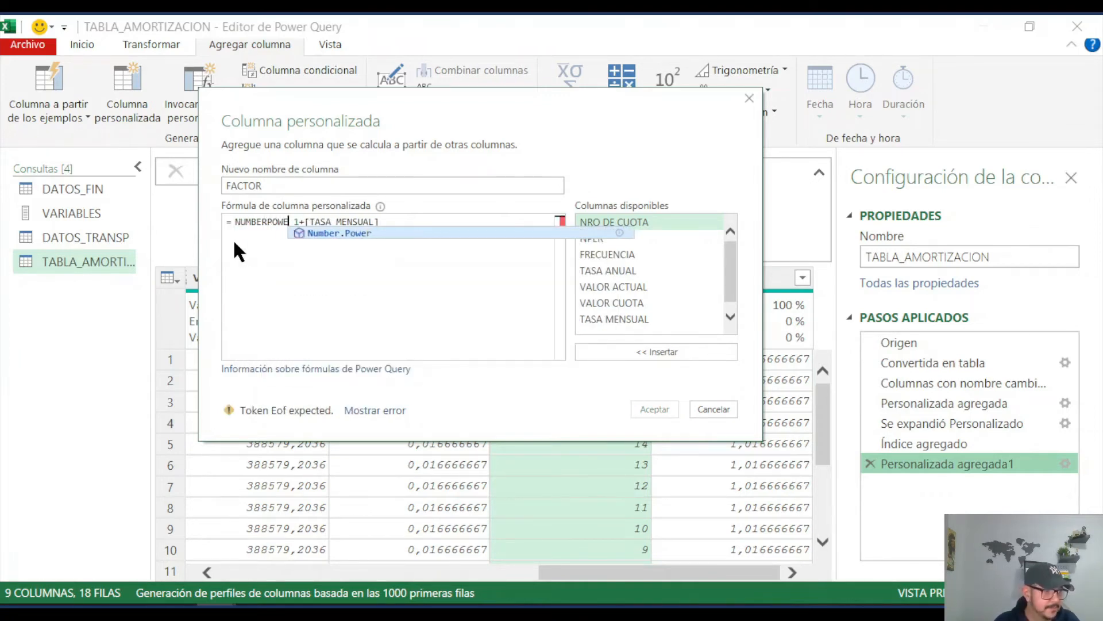
pyautogui.write('R')
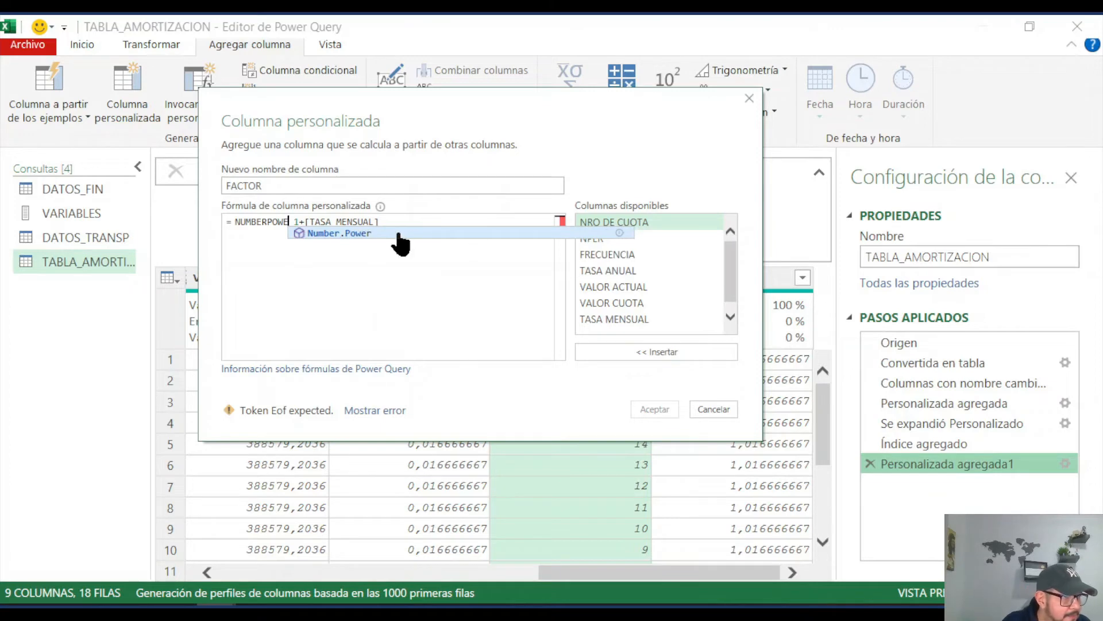
pyautogui.press('Tab')
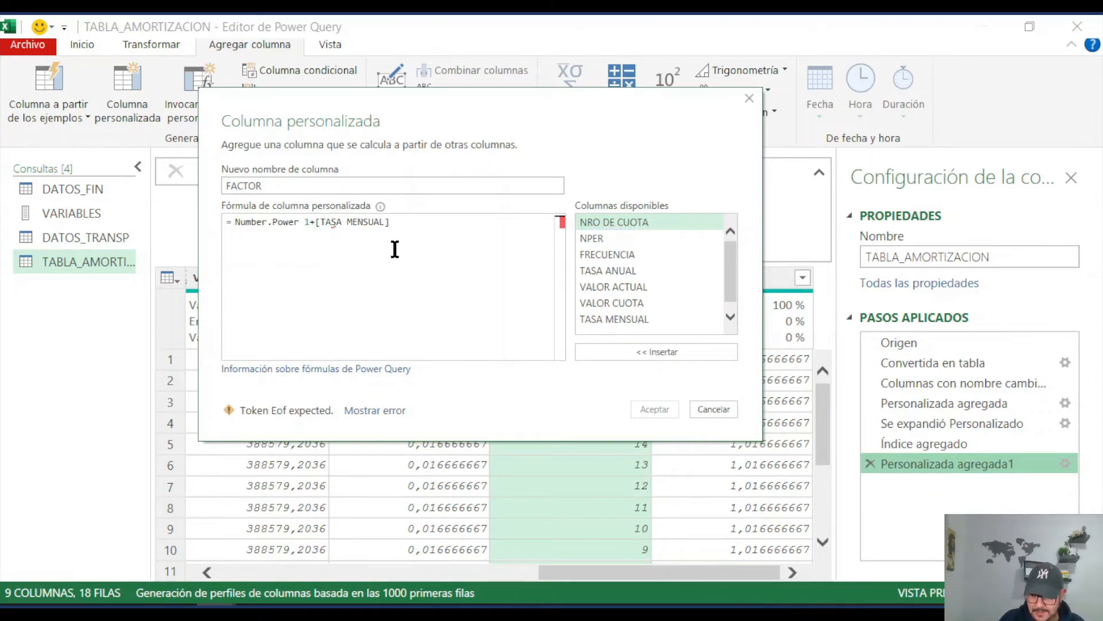
pyautogui.write('(')
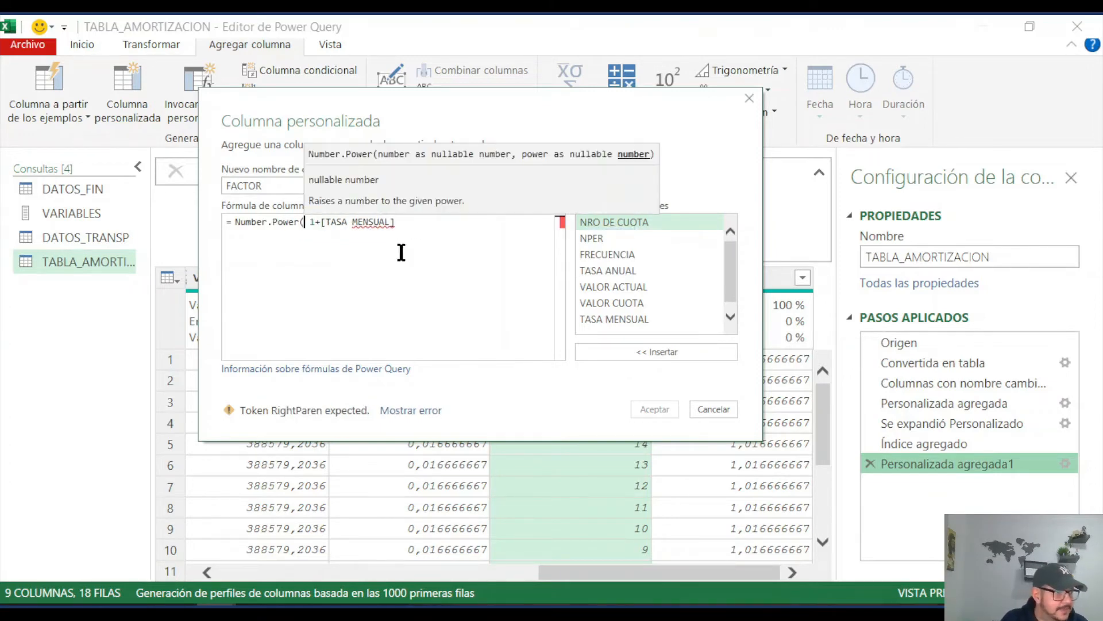
pyautogui.click(407, 222)
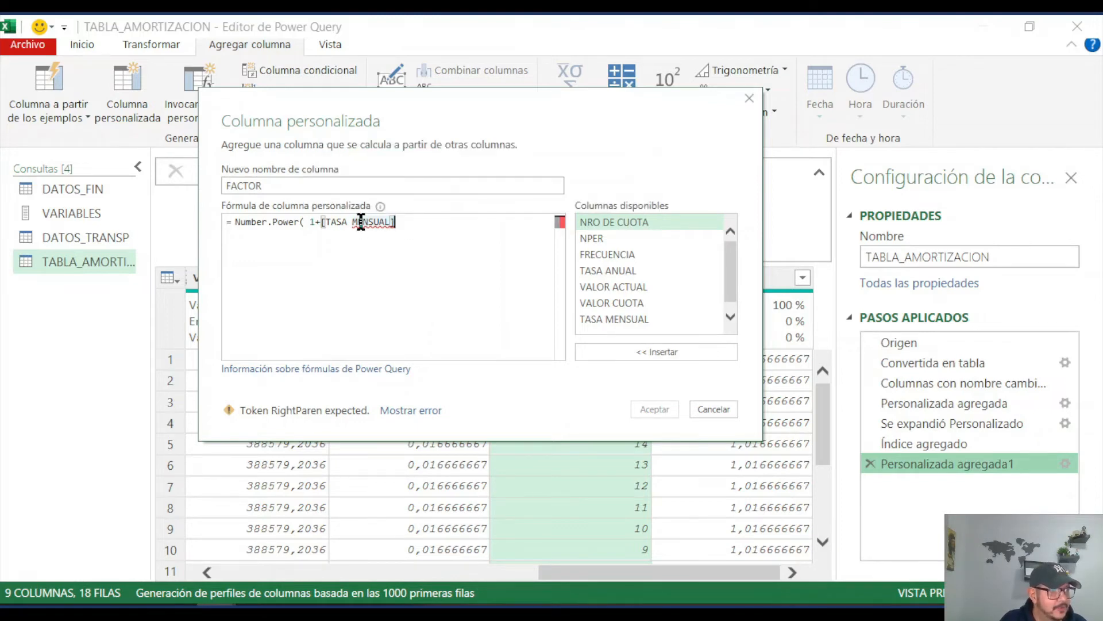
pyautogui.moveTo(277, 222)
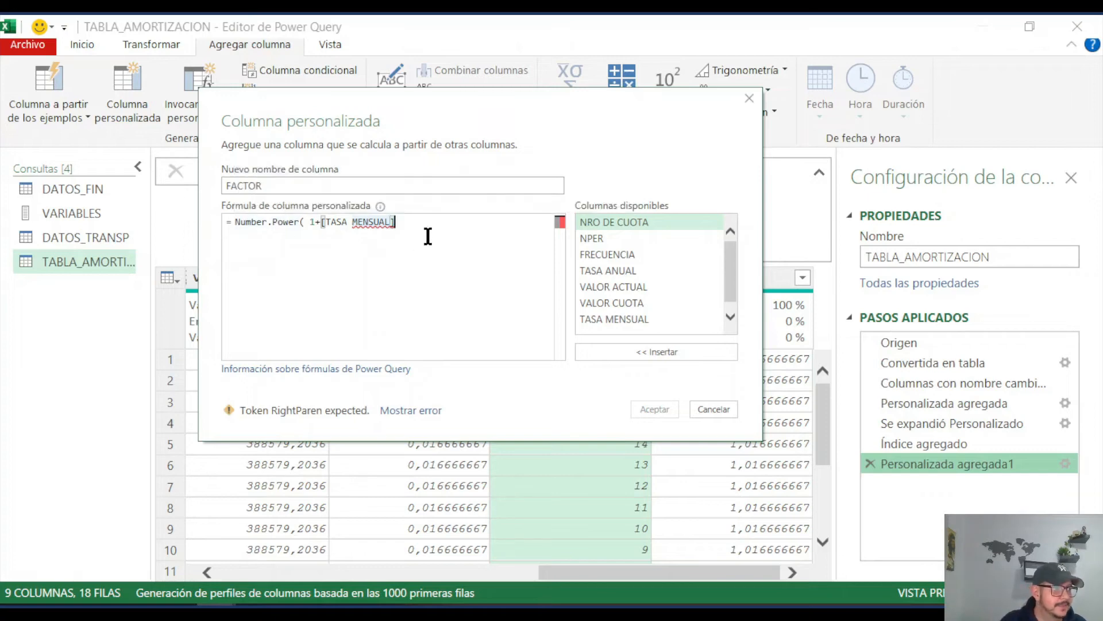
pyautogui.write(',')
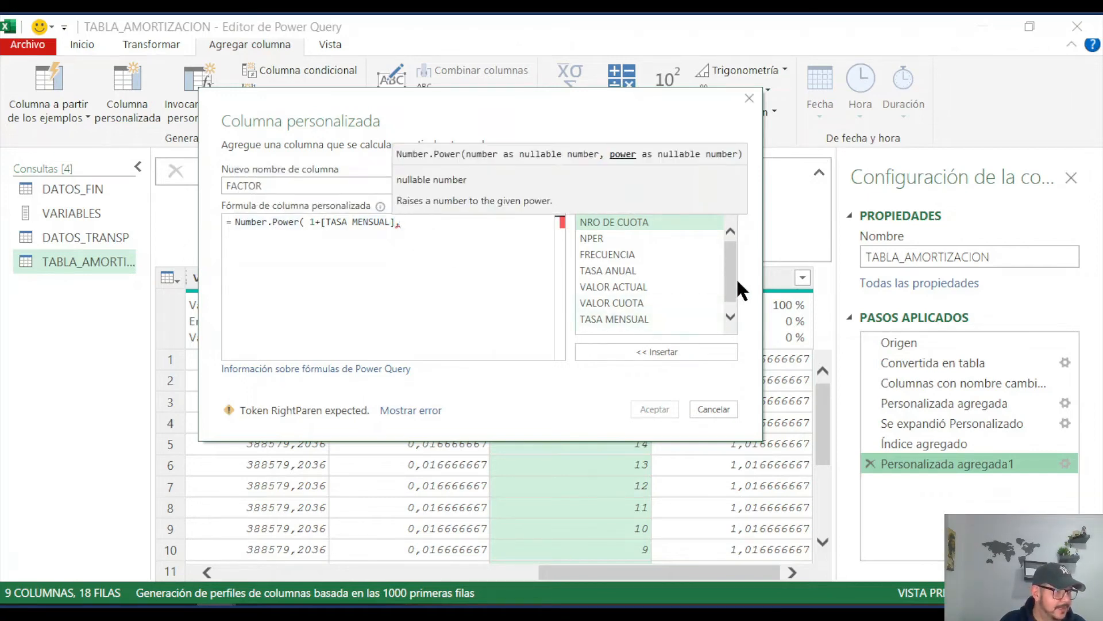
pyautogui.moveTo(733, 278); pyautogui.dragTo(731, 305)
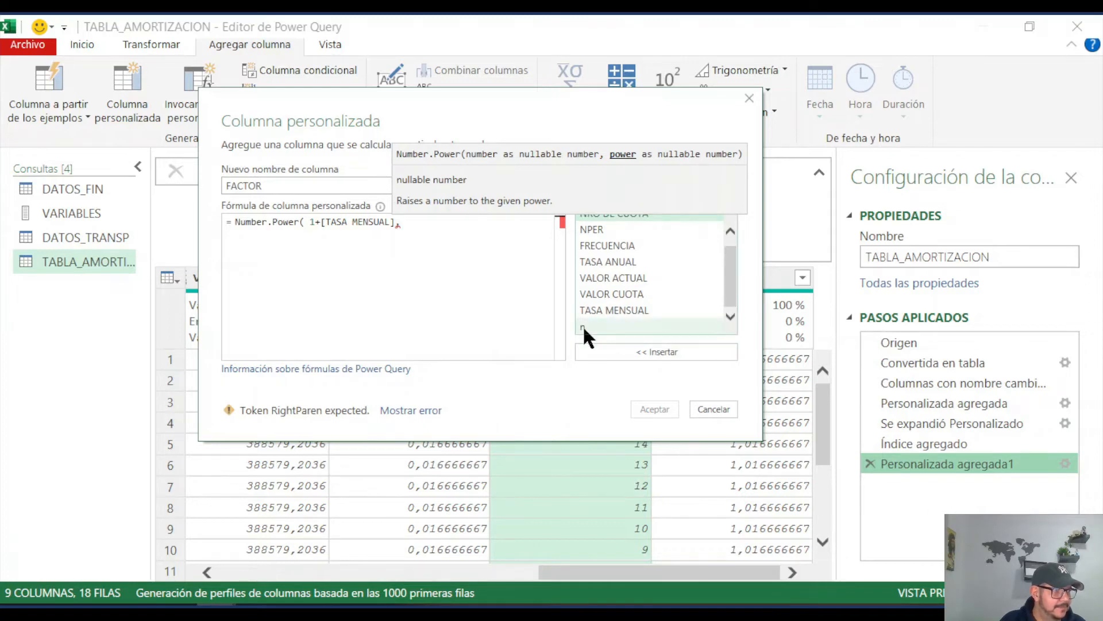
pyautogui.doubleClick(583, 325)
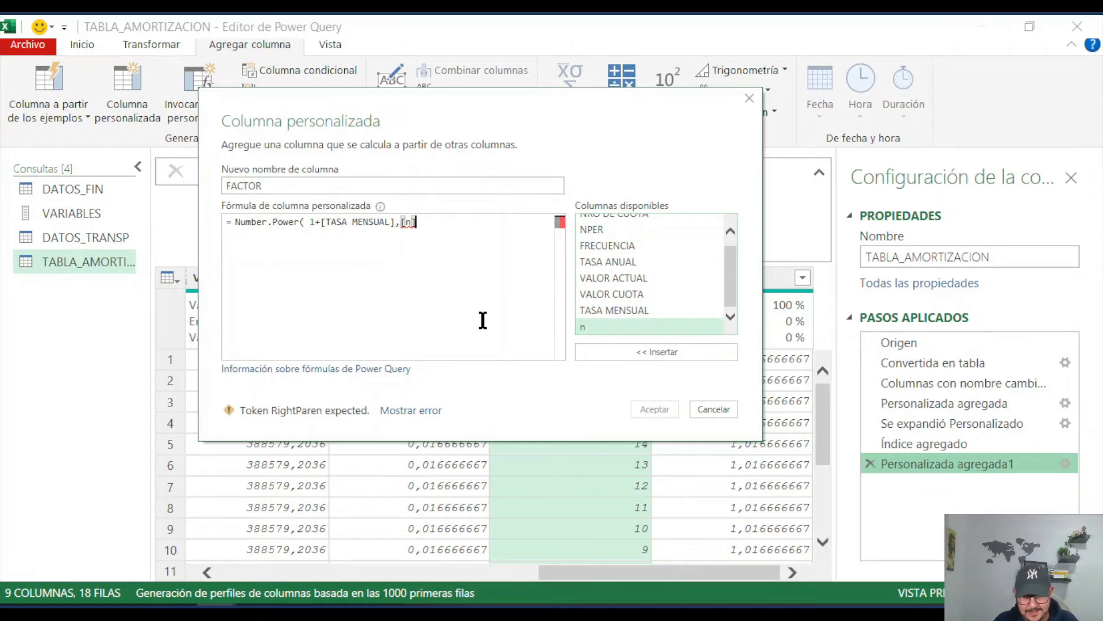
pyautogui.write(')')
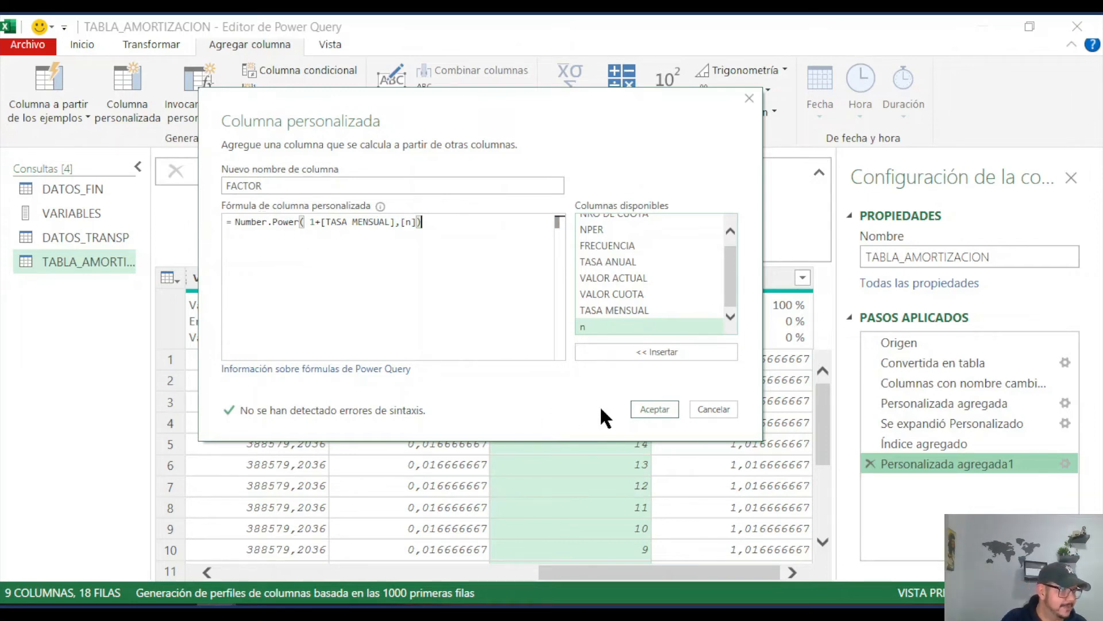
pyautogui.click(652, 408)
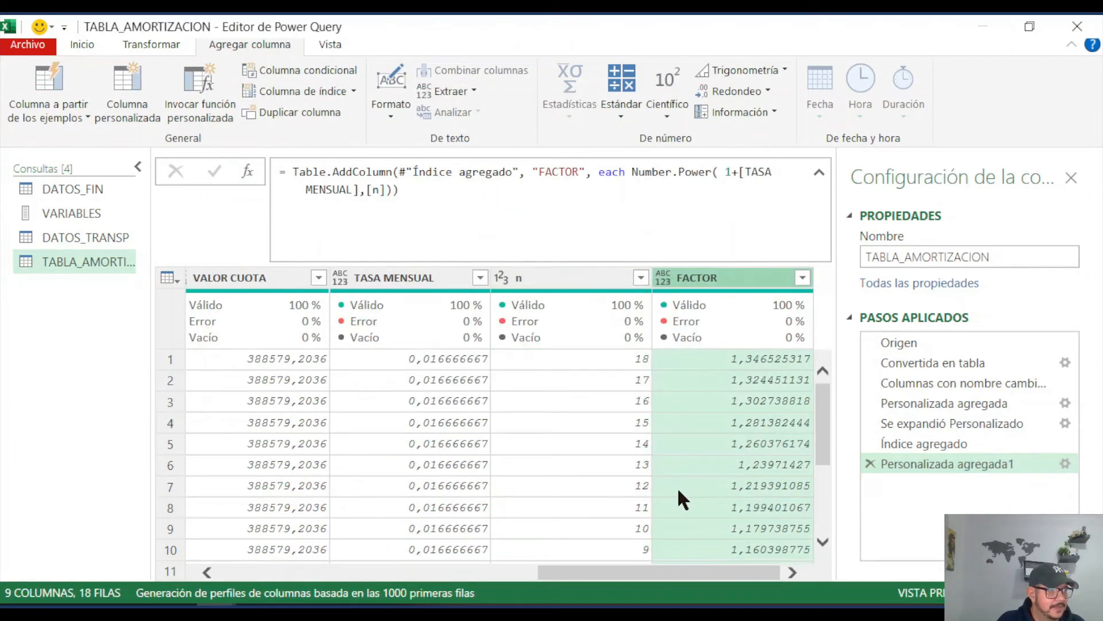
# Step: Insert a new column that divides VALOR CUOTA by FACTOR
pyautogui.moveTo(715, 357)
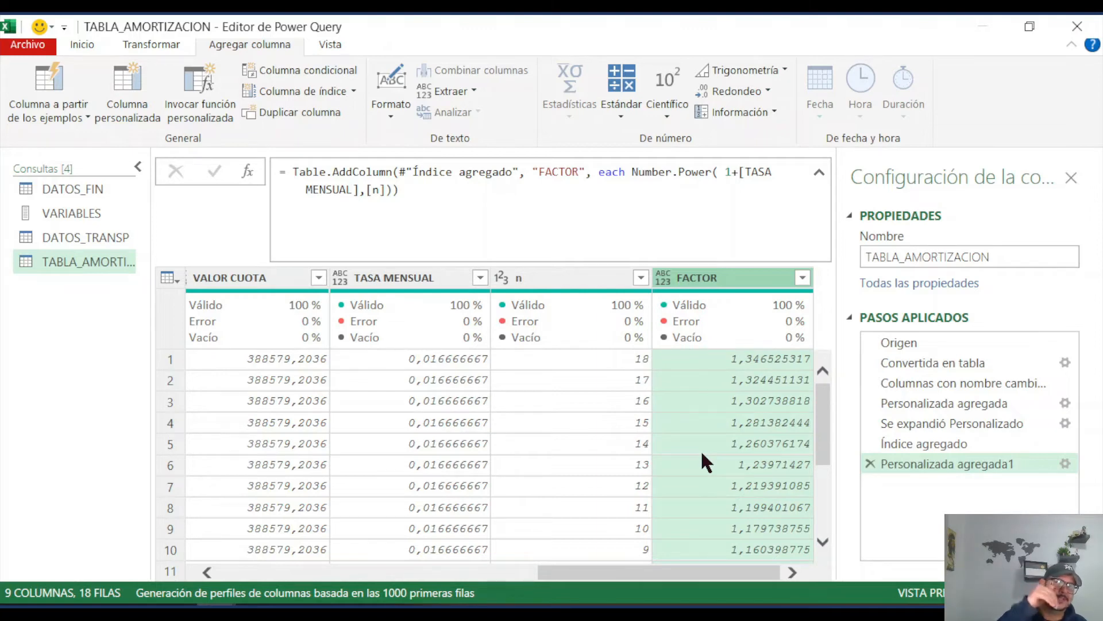
pyautogui.click(239, 282)
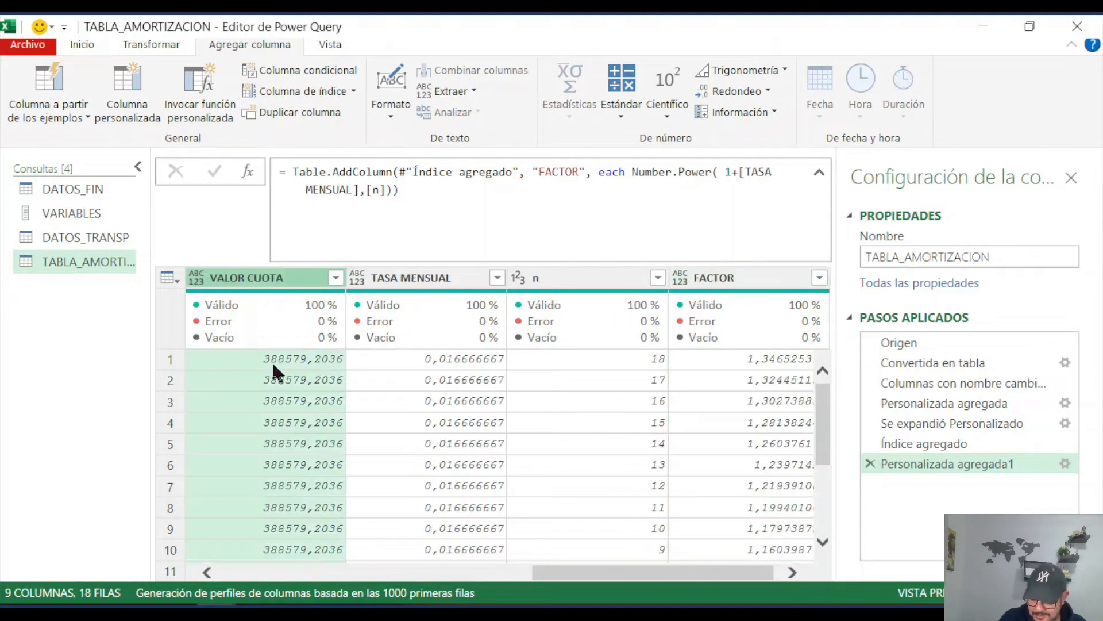
pyautogui.keyDown('ctrl'); pyautogui.click(736, 275); pyautogui.keyUp('ctrl')
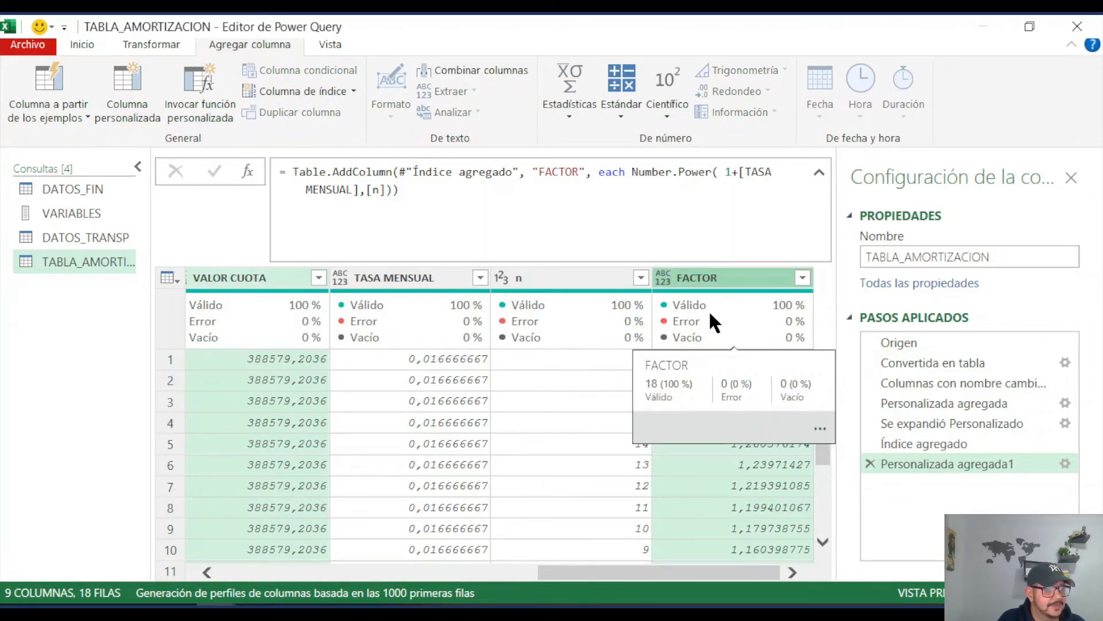
pyautogui.click(622, 113)
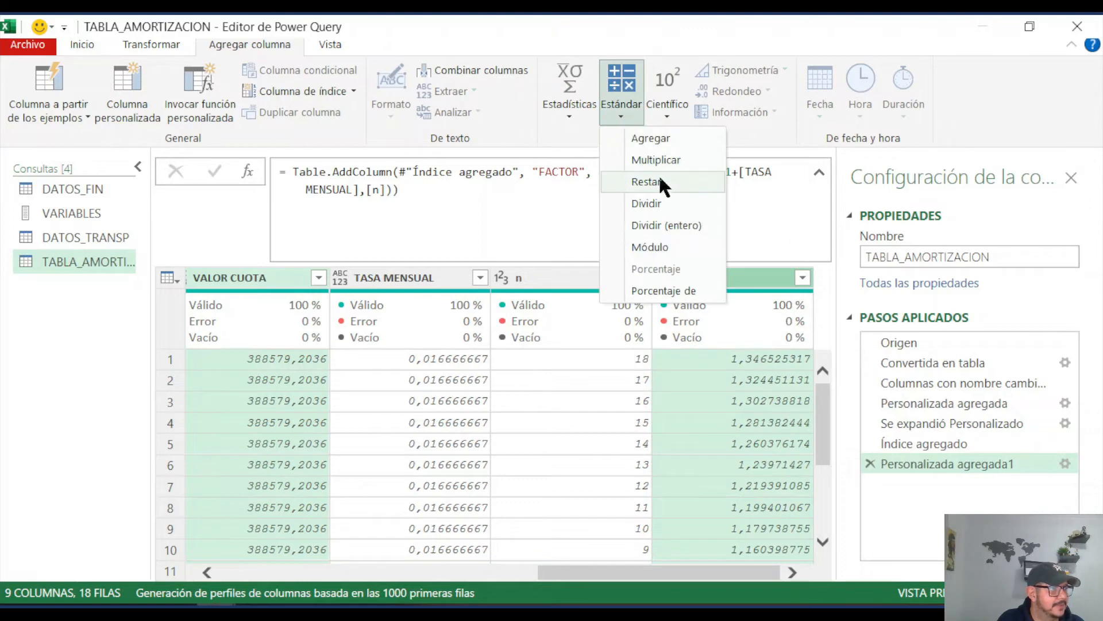
pyautogui.click(660, 202)
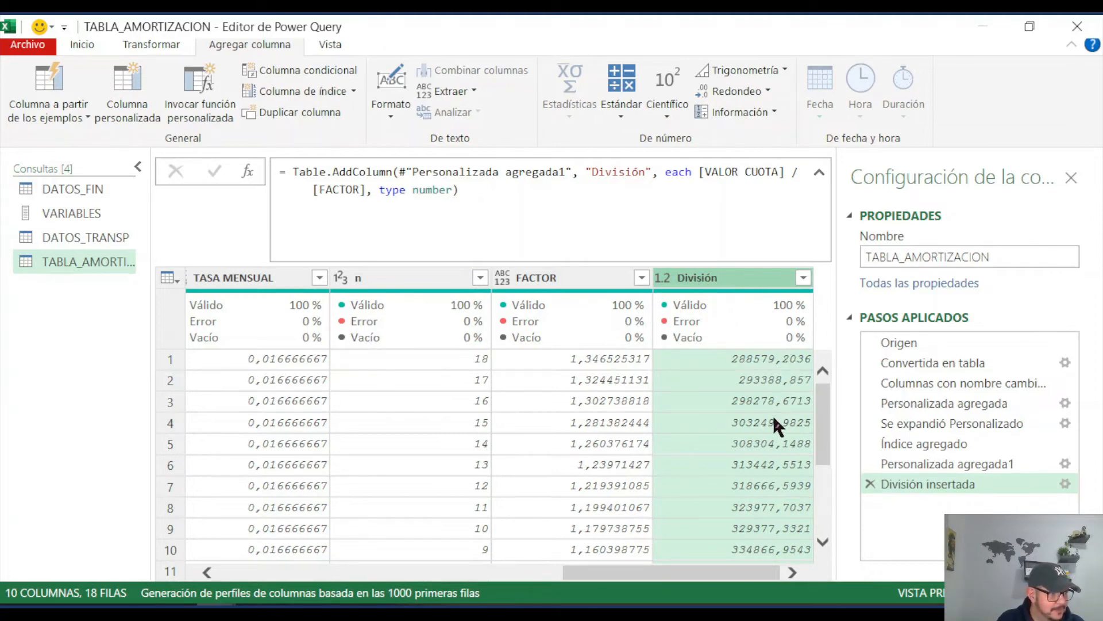
# Step: Rename the División column to CAPITAL within the Table.AddColumn formula
pyautogui.click(617, 215)
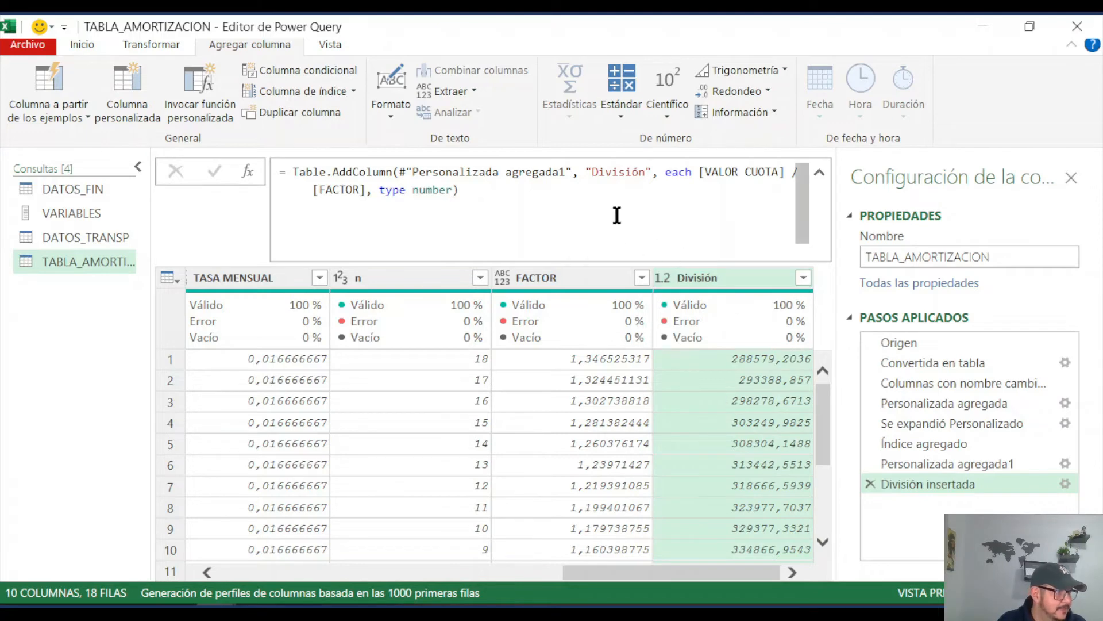
pyautogui.moveTo(593, 171); pyautogui.dragTo(642, 170)
pyautogui.write('CAPITA')
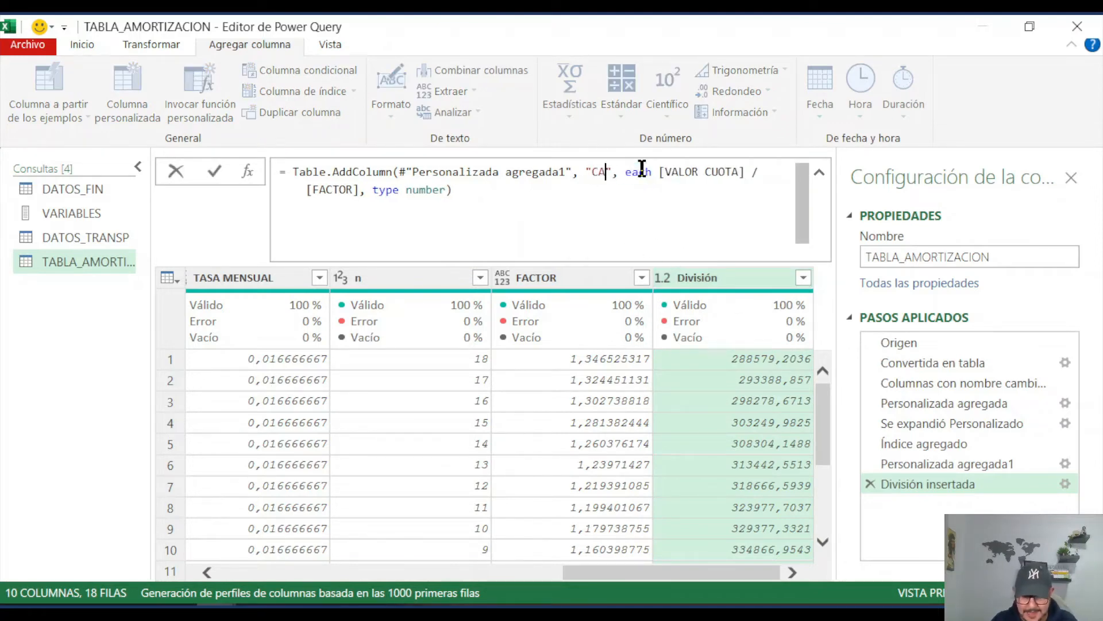
pyautogui.write('L')
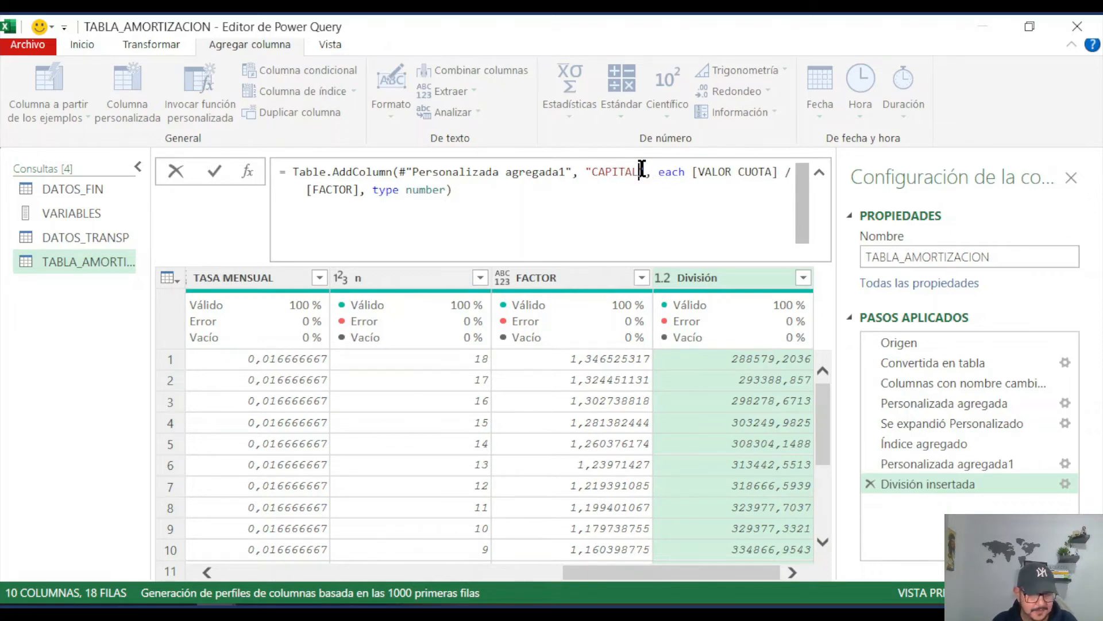
pyautogui.press('Return')
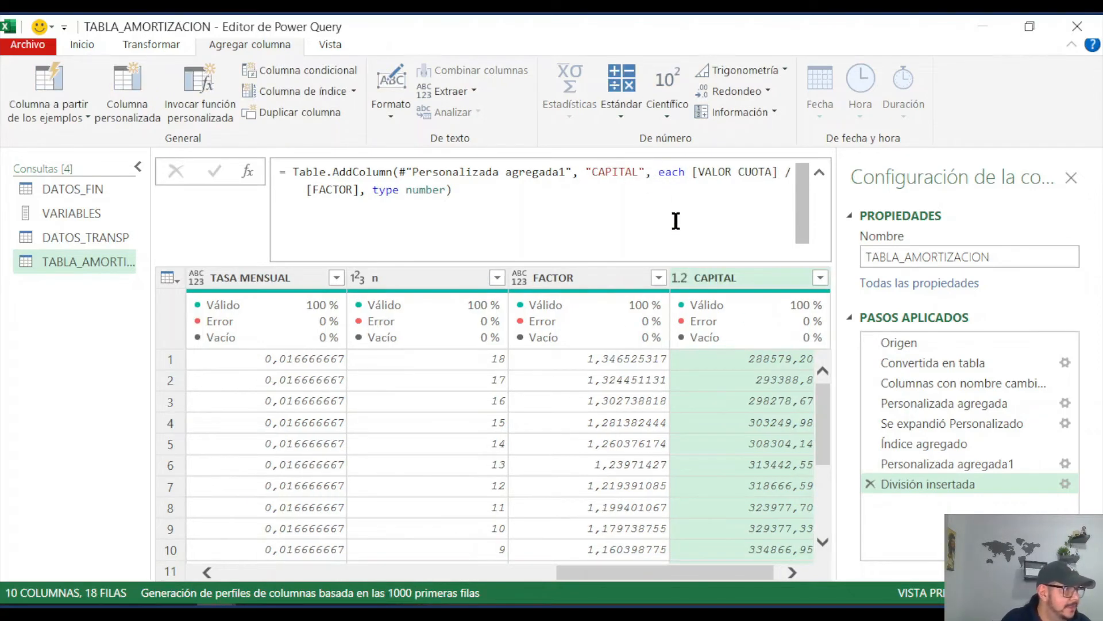
# Step: Insert a new column that subtracts CAPITAL from VALOR CUOTA
pyautogui.moveTo(725, 332)
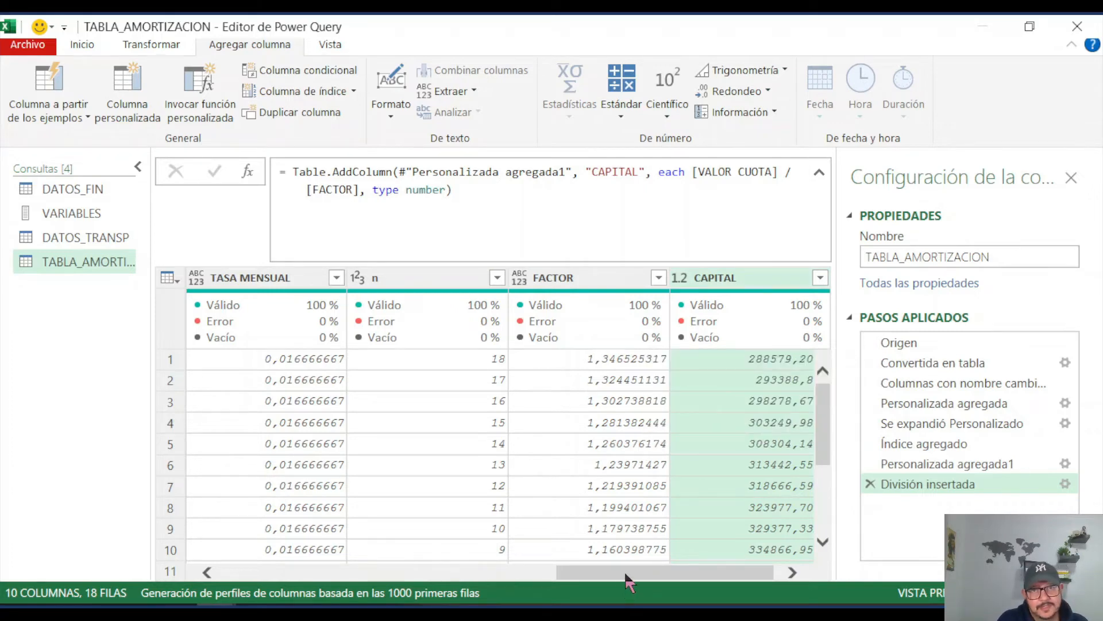
pyautogui.moveTo(625, 574); pyautogui.dragTo(560, 574)
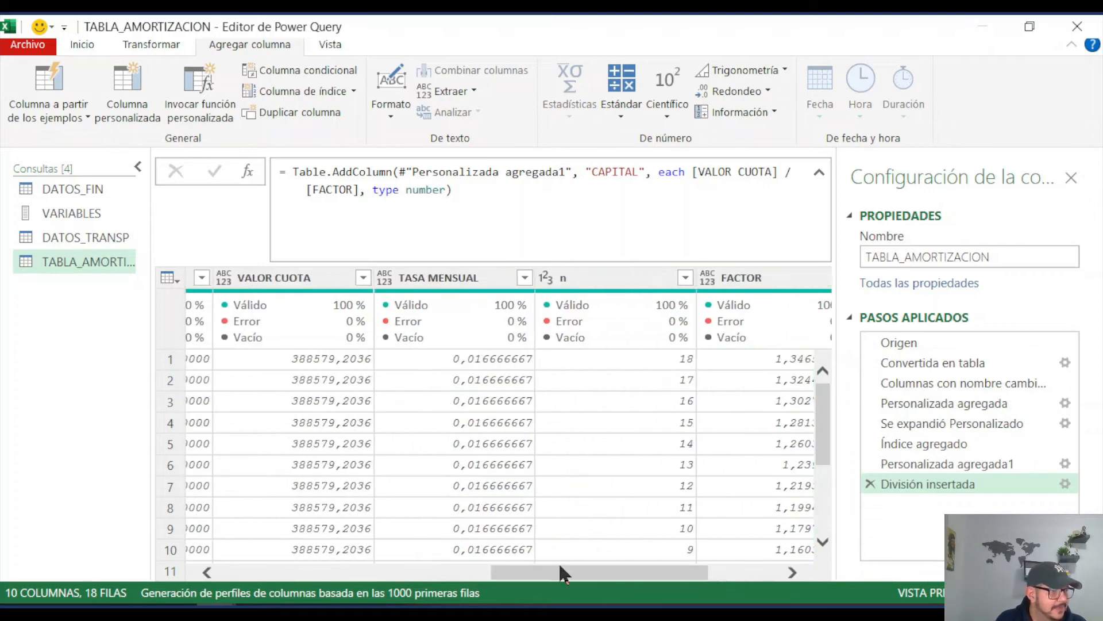
pyautogui.click(310, 280)
pyautogui.moveTo(647, 572); pyautogui.dragTo(719, 569)
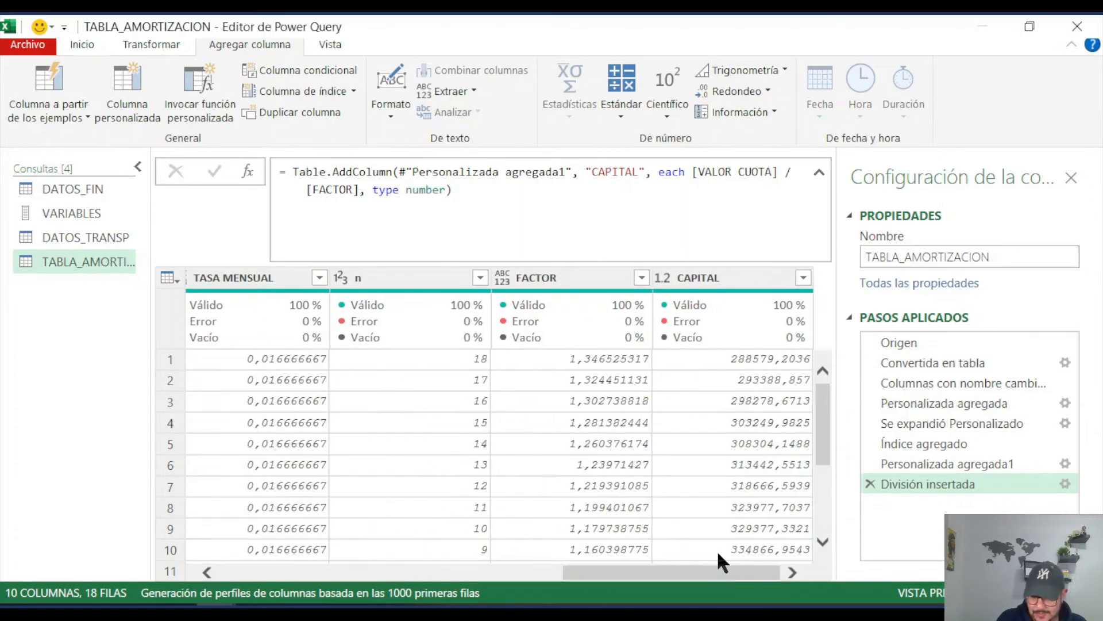
pyautogui.keyDown('ctrl'); pyautogui.click(706, 277); pyautogui.keyUp('ctrl')
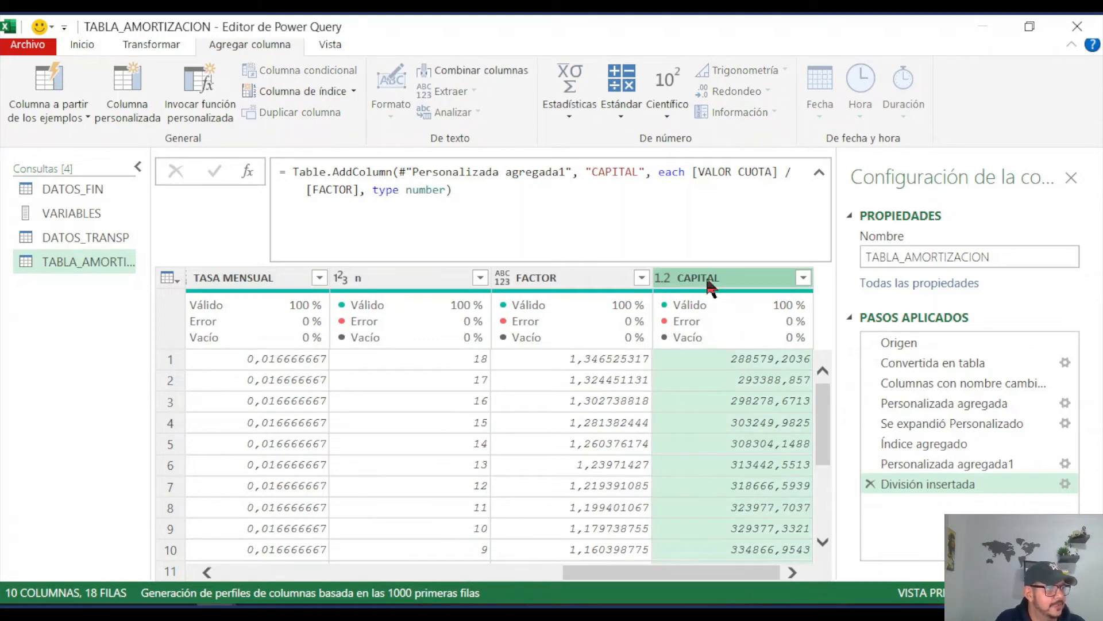
pyautogui.rightClick(711, 282)
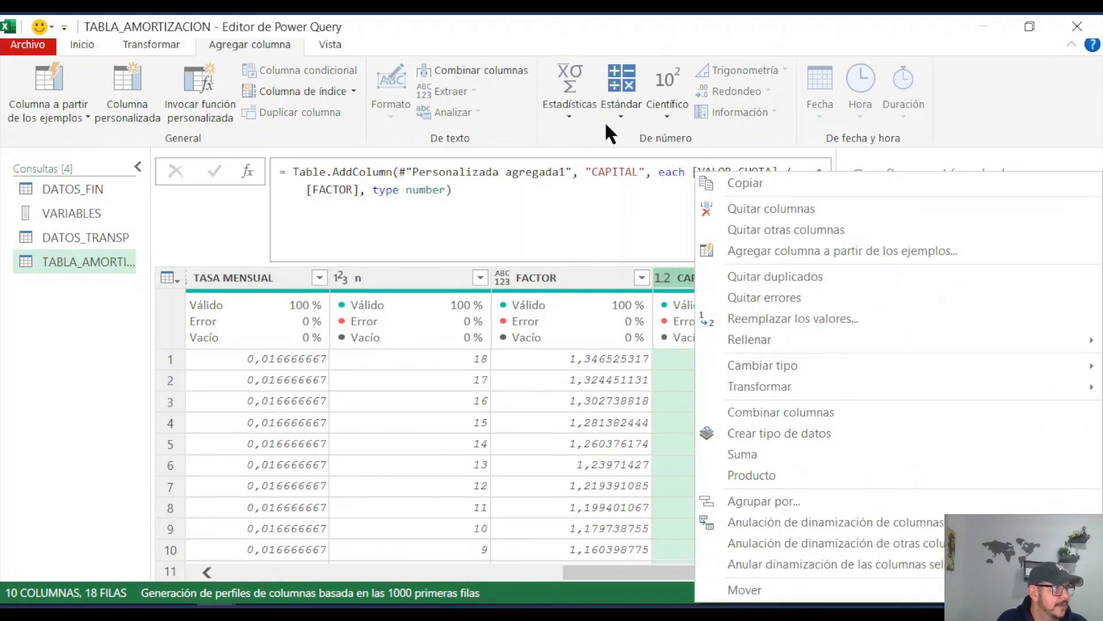
pyautogui.click(627, 112)
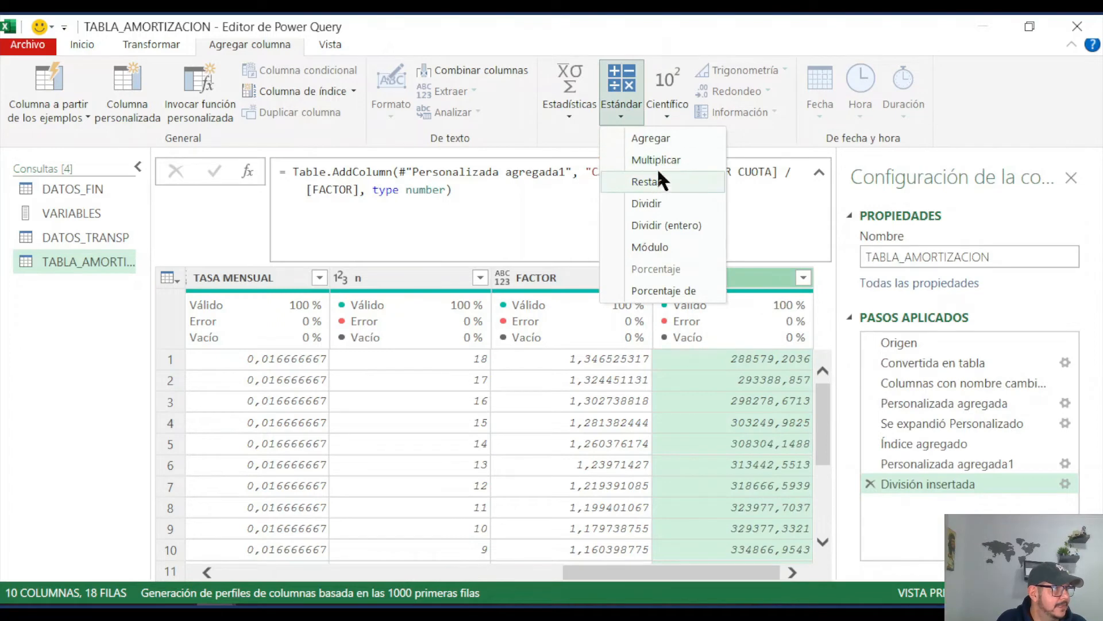
pyautogui.click(656, 184)
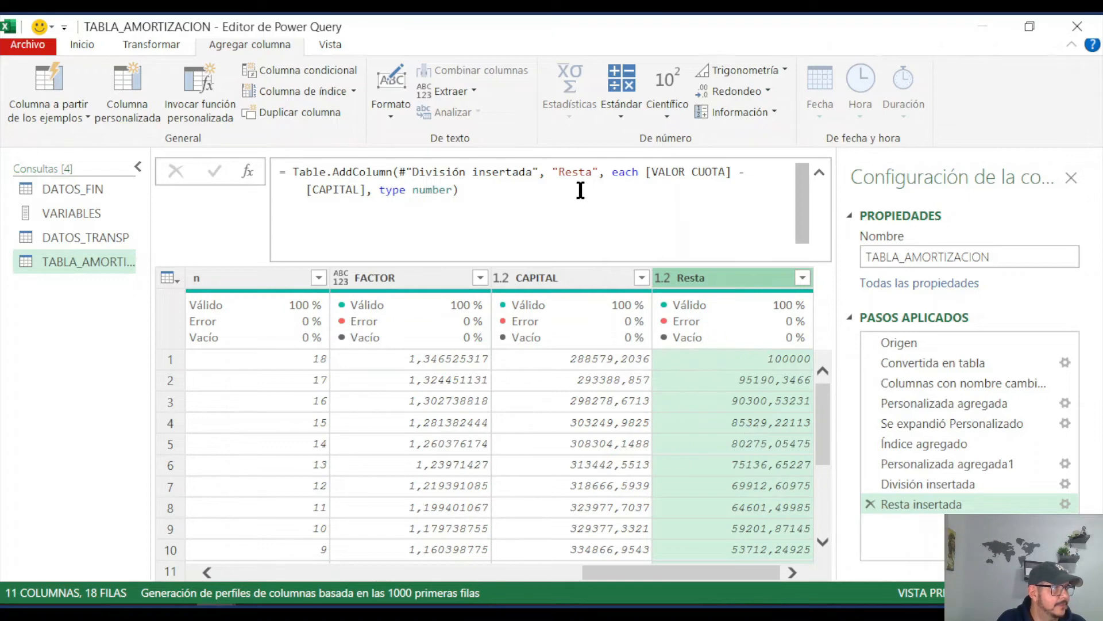
# Step: Rename the Resta column to INTERÉS within the Table.AddColumn formula
pyautogui.moveTo(560, 171); pyautogui.dragTo(591, 171)
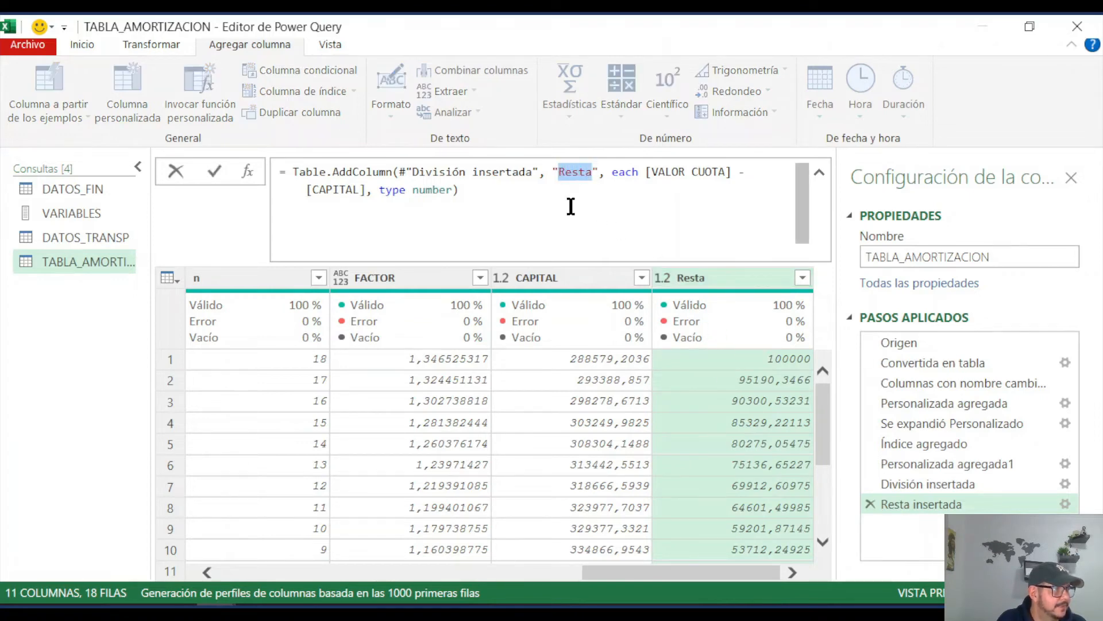
pyautogui.write('INTER')
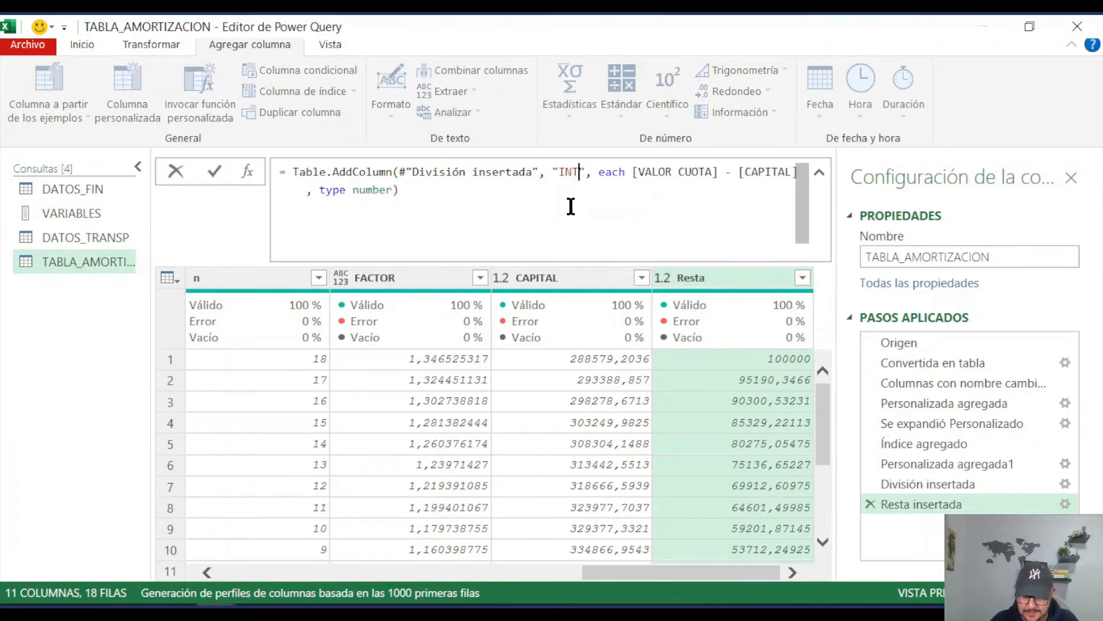
pyautogui.write('ÉSES')
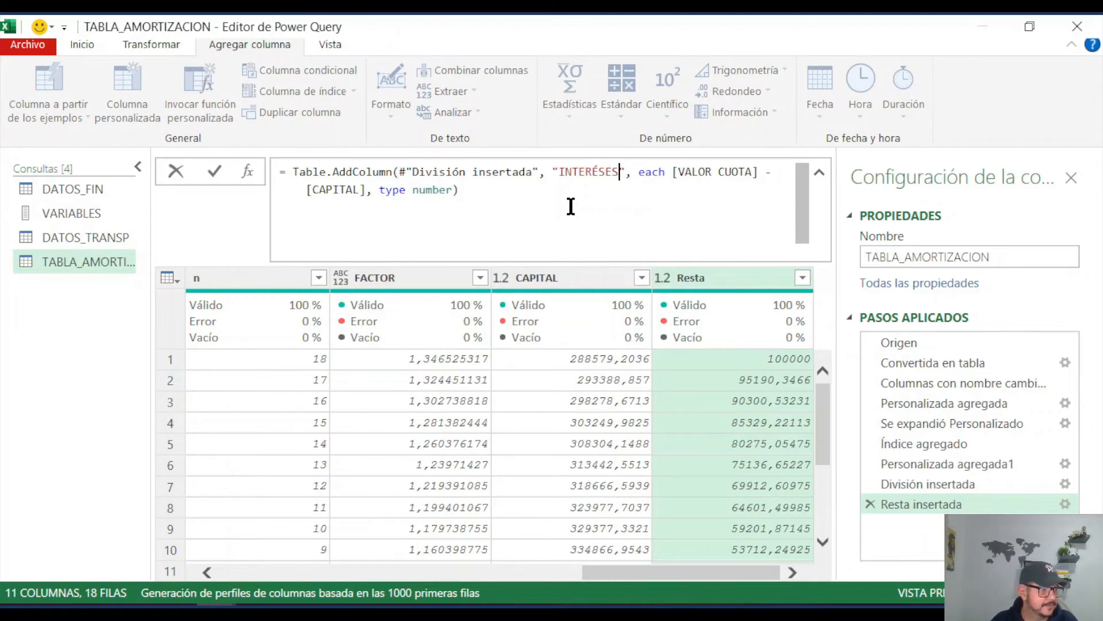
pyautogui.press('BackSpace')
pyautogui.press('BackSpace')
pyautogui.press('BackSpace')
pyautogui.write('S')
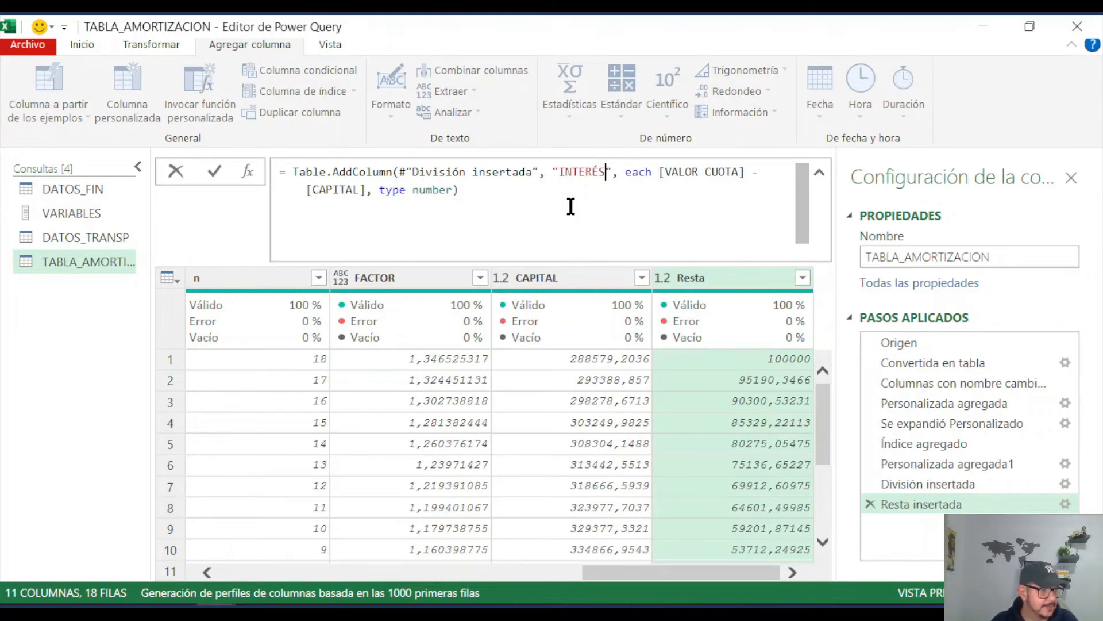
pyautogui.press('Return')
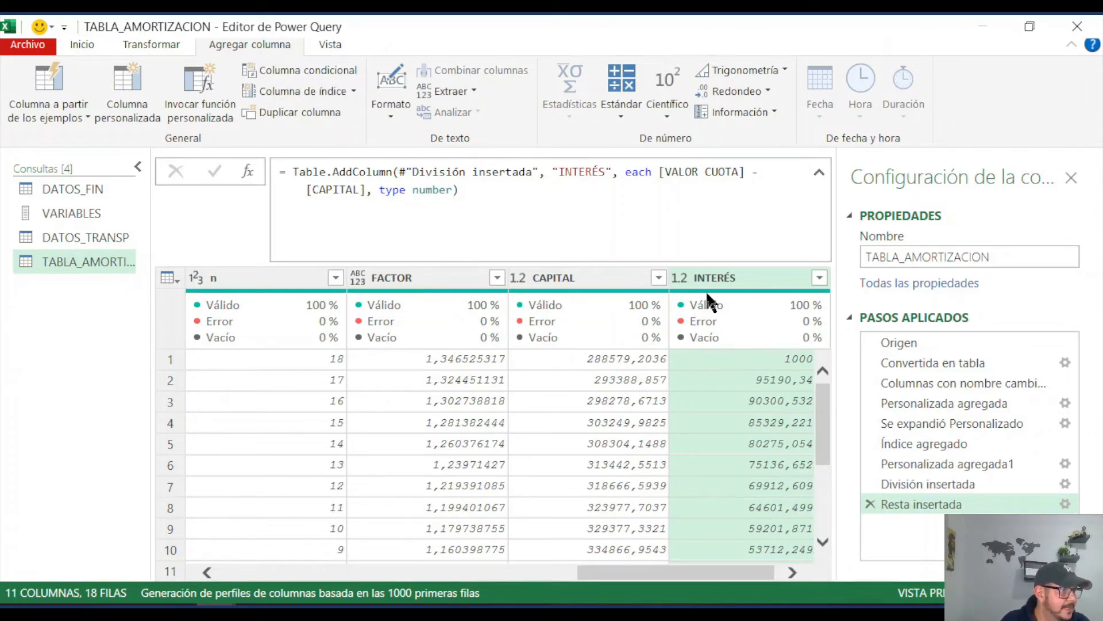
# Step: Examine the amortization table's columns from NRO DE CUOTA through to CAPITAL and INTERÉS
pyautogui.hscroll(-10, 655, 557)
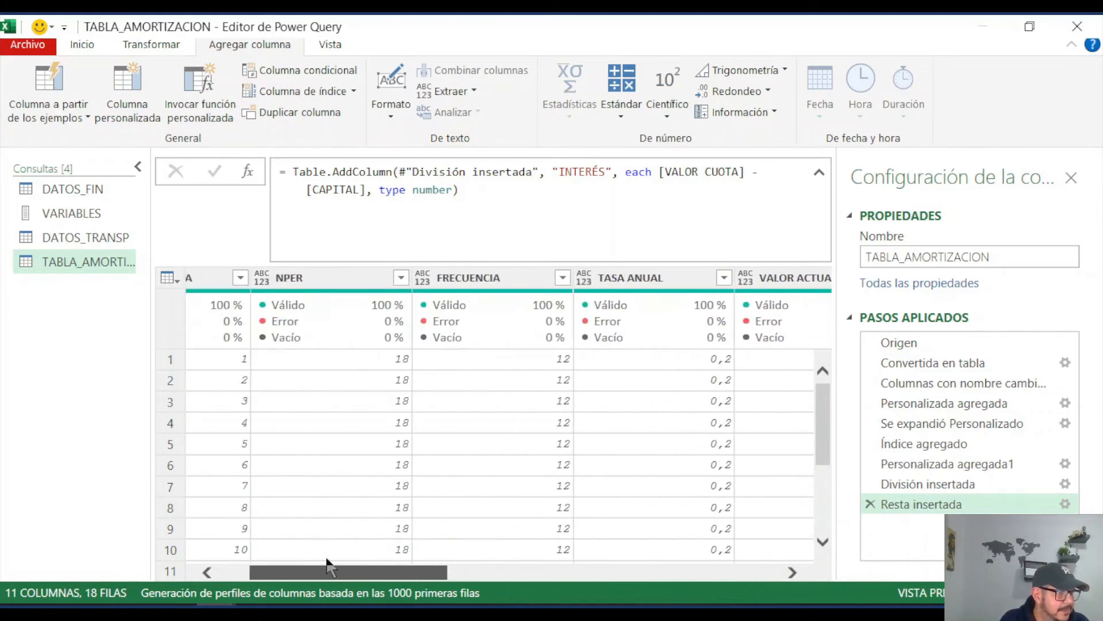
pyautogui.moveTo(361, 575); pyautogui.dragTo(749, 576)
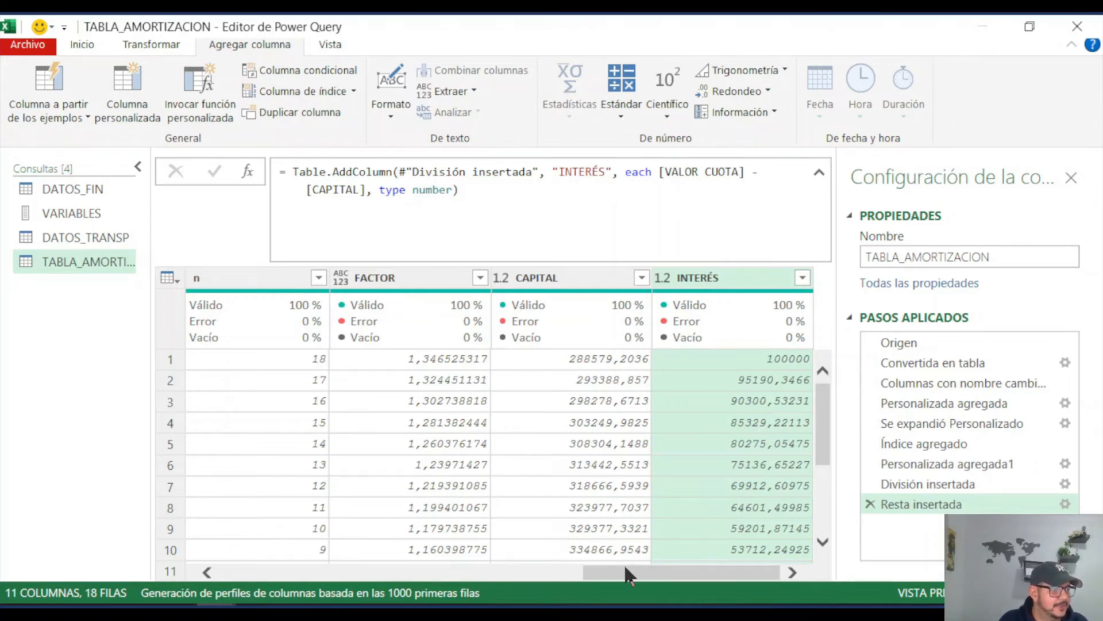
pyautogui.moveTo(630, 572); pyautogui.dragTo(695, 575)
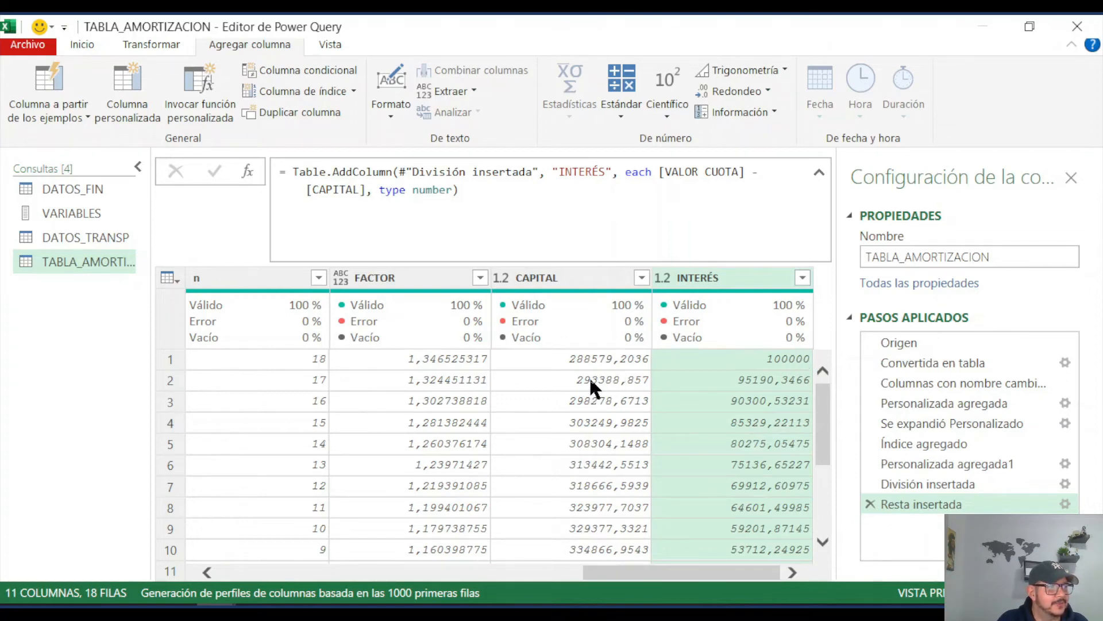
pyautogui.moveTo(601, 572)
pyautogui.mouseDown()
pyautogui.moveTo(460, 573)
pyautogui.moveTo(601, 573)
pyautogui.mouseUp()
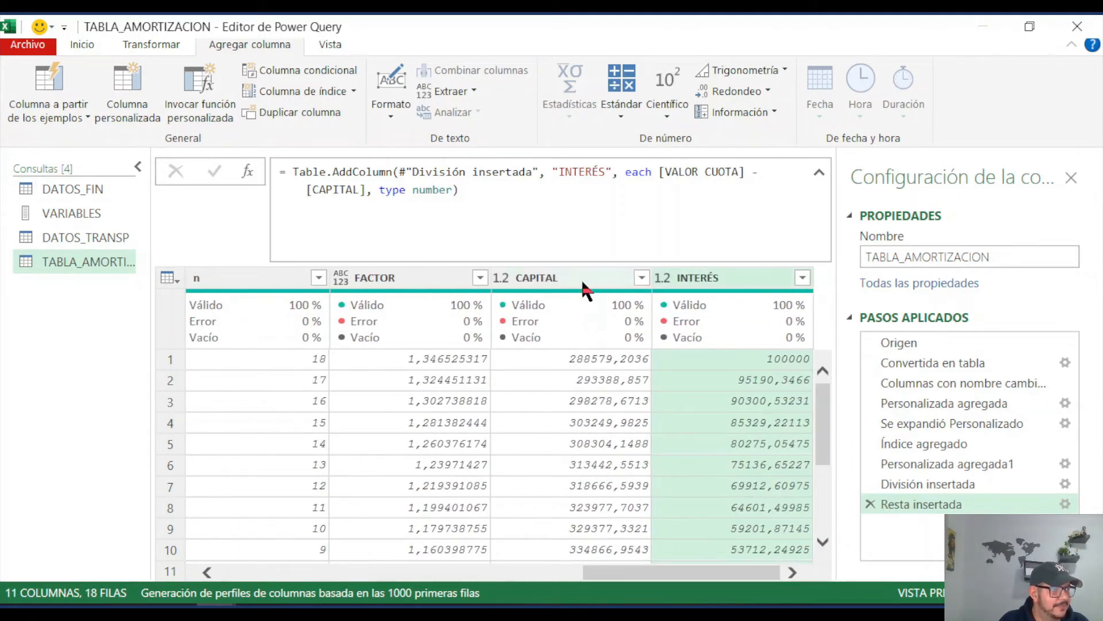
pyautogui.moveTo(575, 344)
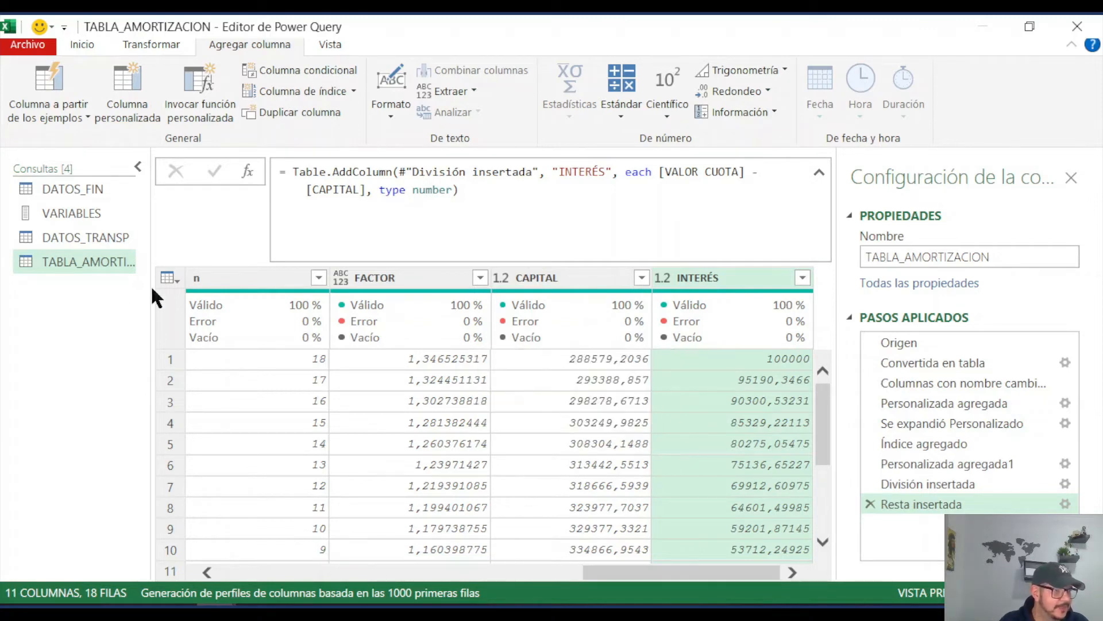
pyautogui.moveTo(542, 333)
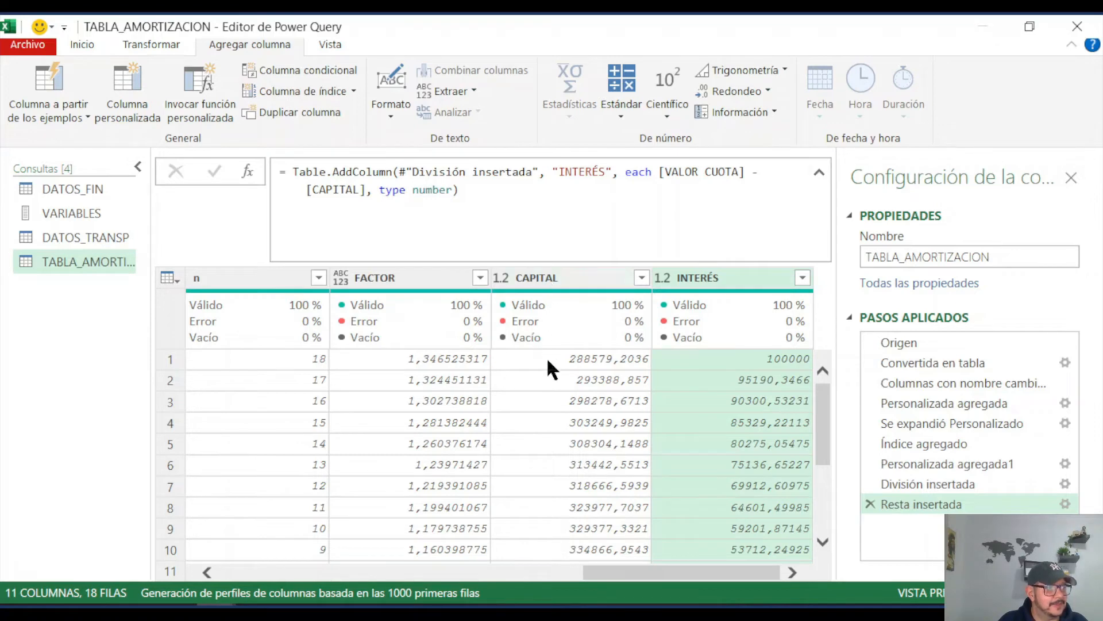
pyautogui.moveTo(681, 572); pyautogui.dragTo(198, 572)
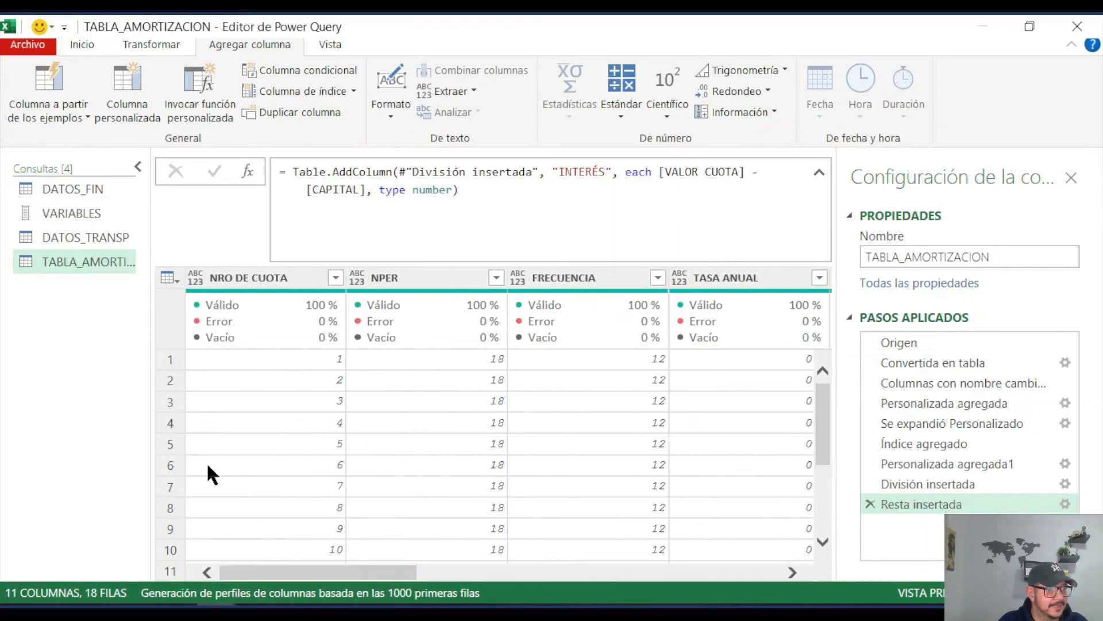
pyautogui.moveTo(320, 572); pyautogui.dragTo(682, 551)
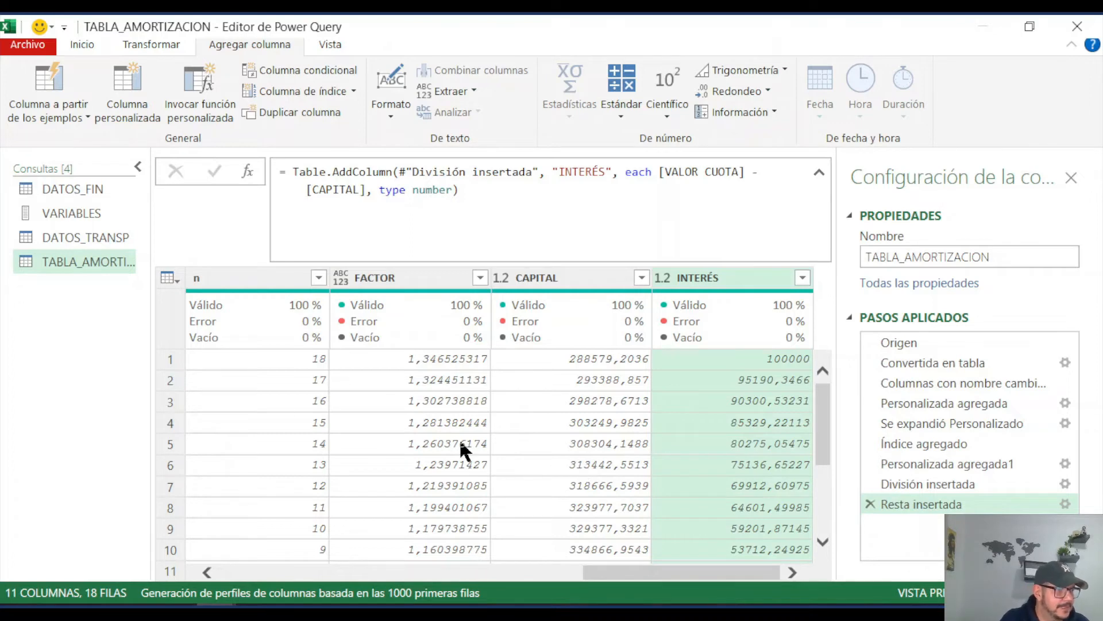
# Step: Duplicate the TABLA_AMORTIZACION query and keep only the NRO DE CUOTA and CAPITAL columns in the copy
pyautogui.rightClick(89, 261)
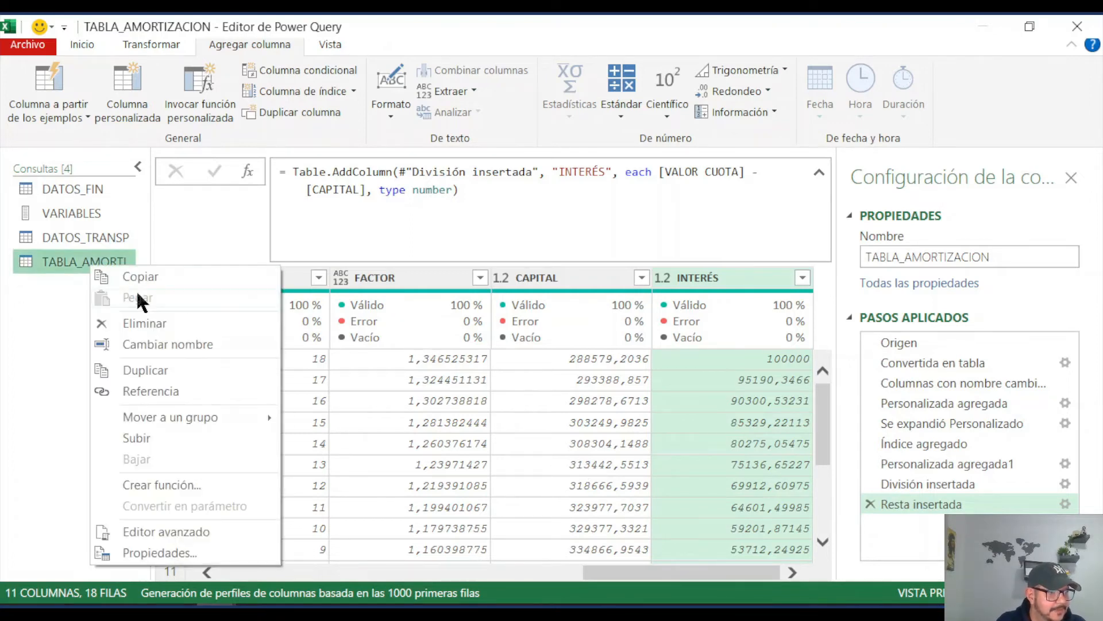
pyautogui.click(161, 366)
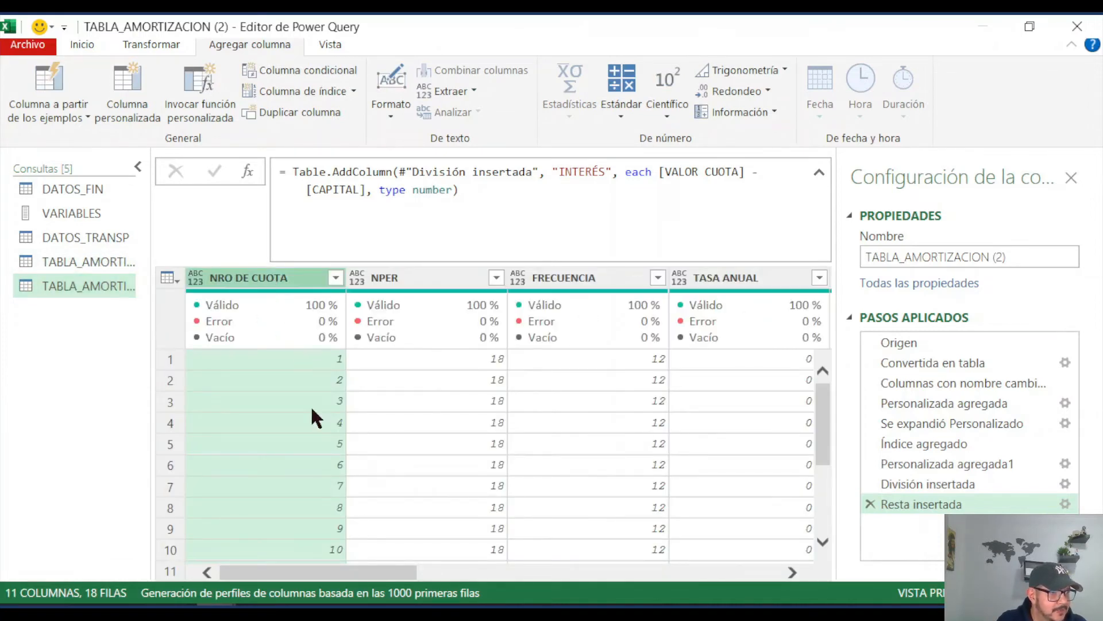
pyautogui.moveTo(405, 572); pyautogui.dragTo(752, 556)
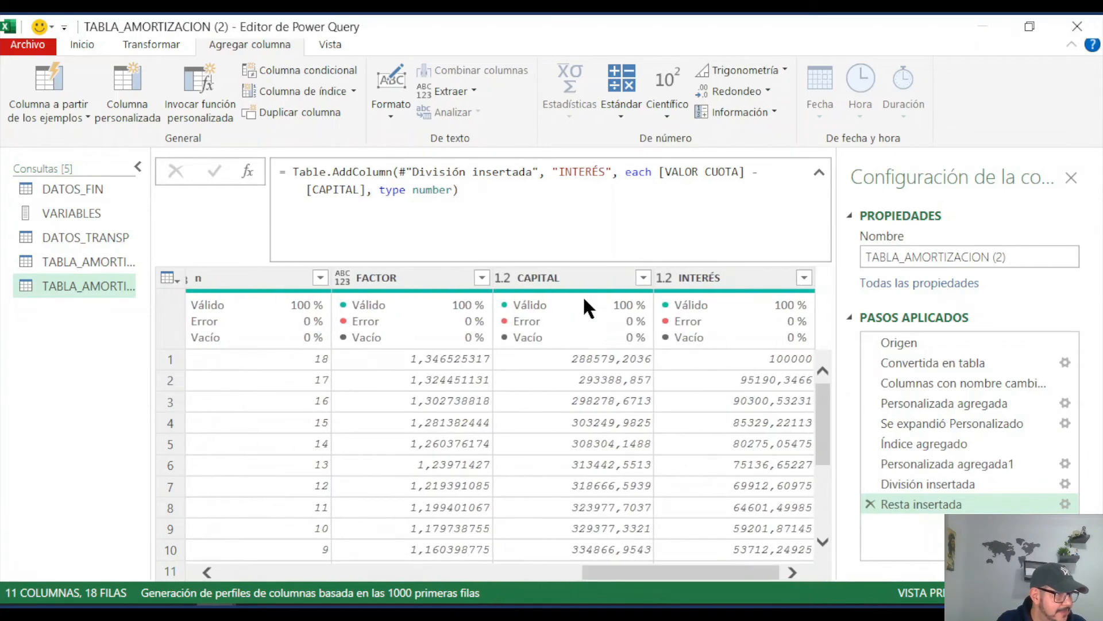
pyautogui.click(573, 273)
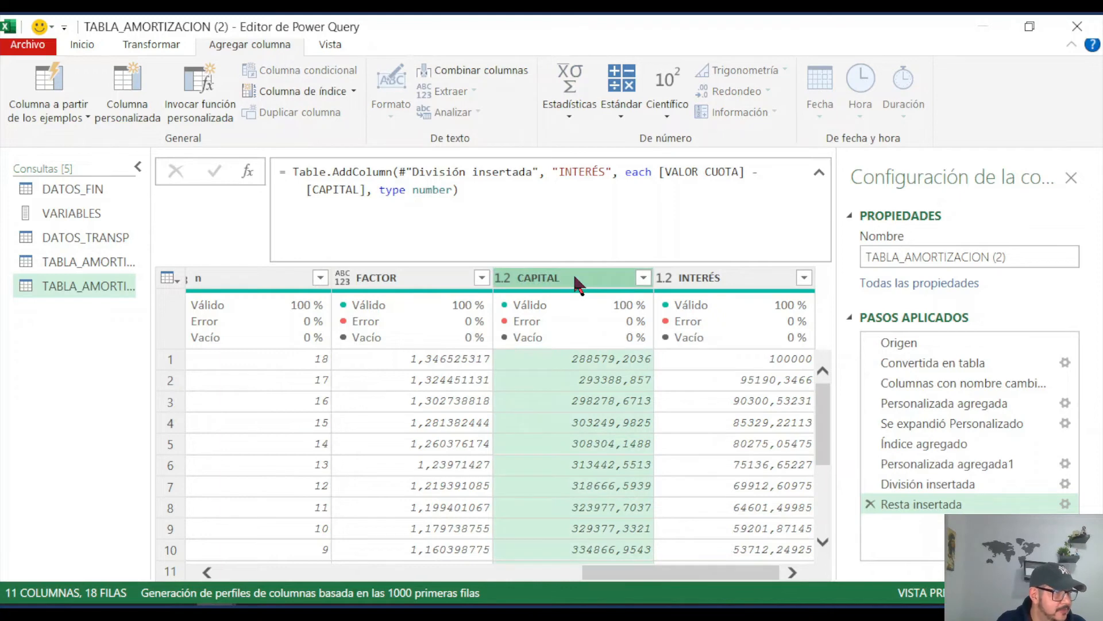
pyautogui.rightClick(573, 272)
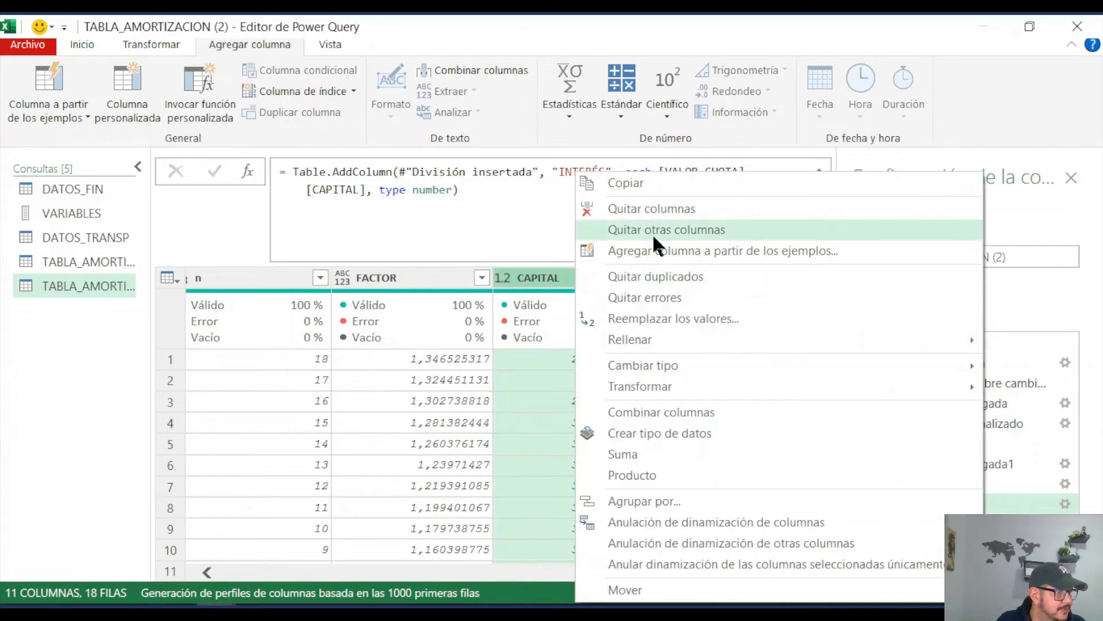
pyautogui.click(656, 228)
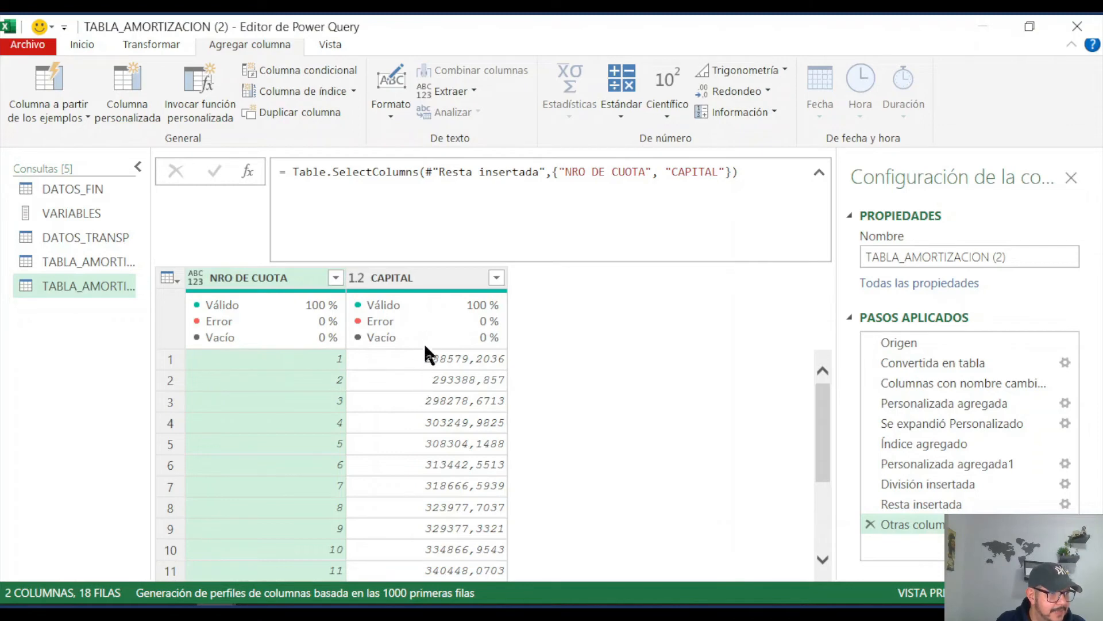
# Step: Rename the duplicated query TABLA_AMORTIZACION (2) as Ks
pyautogui.doubleClick(97, 285)
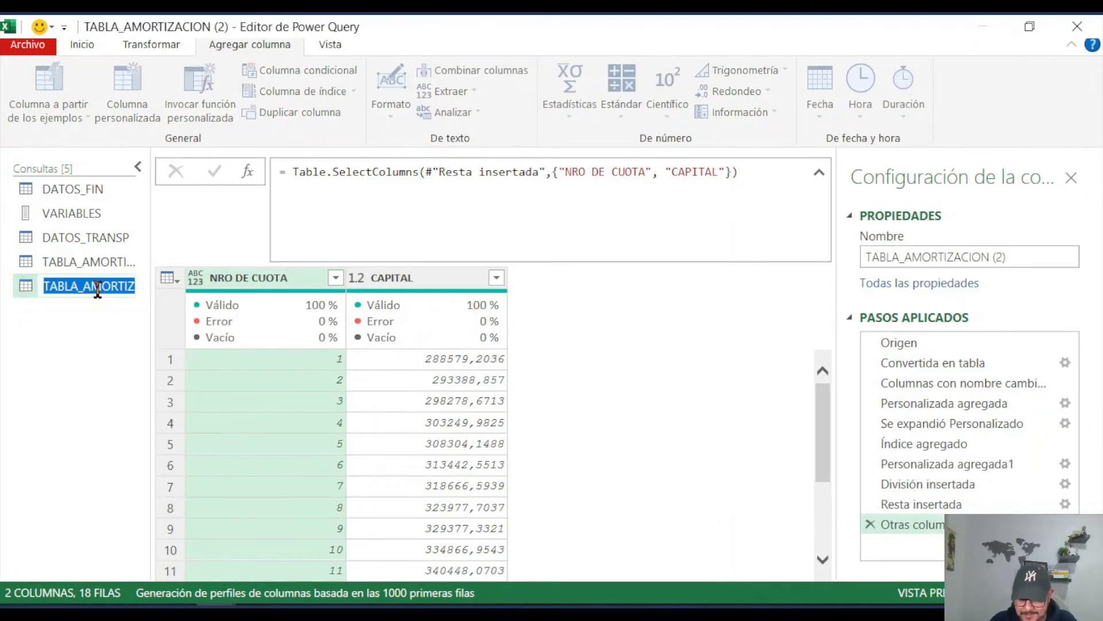
pyautogui.write('K')
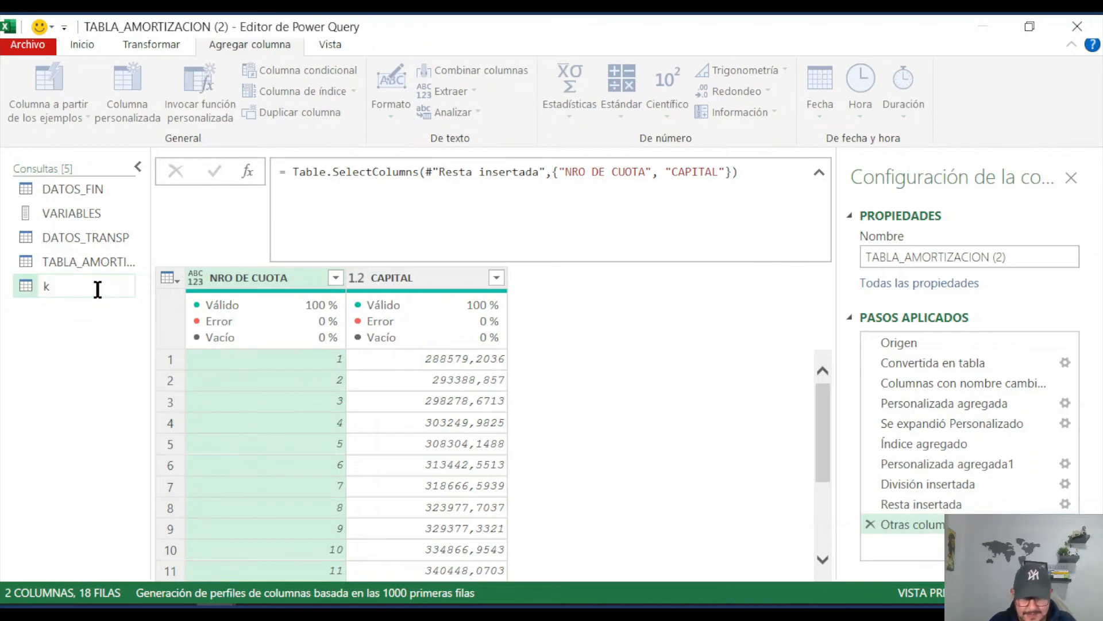
pyautogui.write('s')
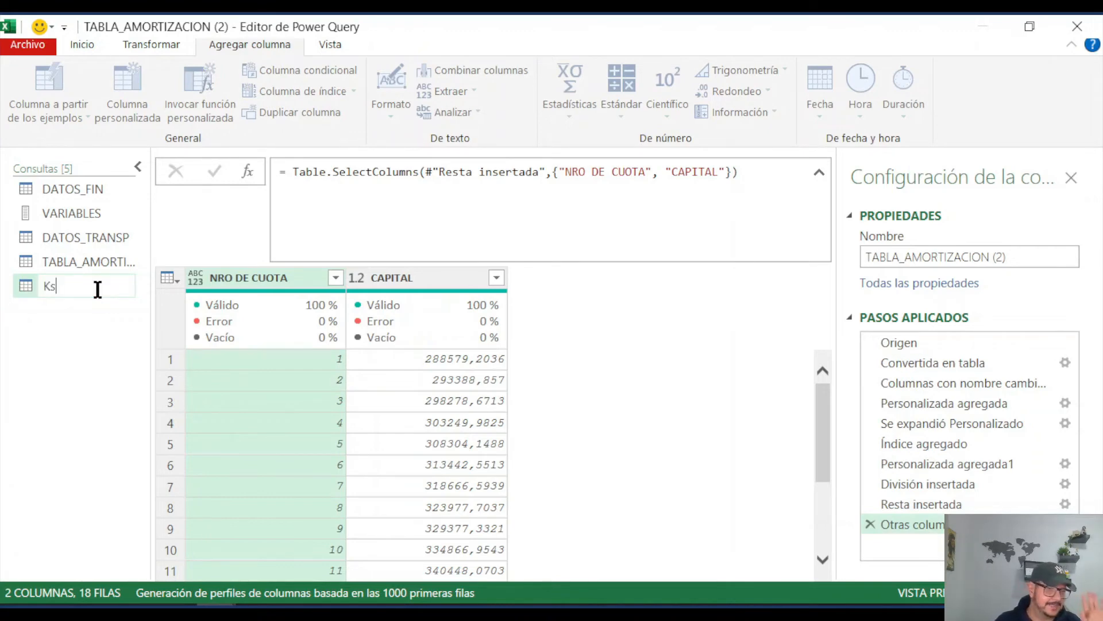
pyautogui.press('Return')
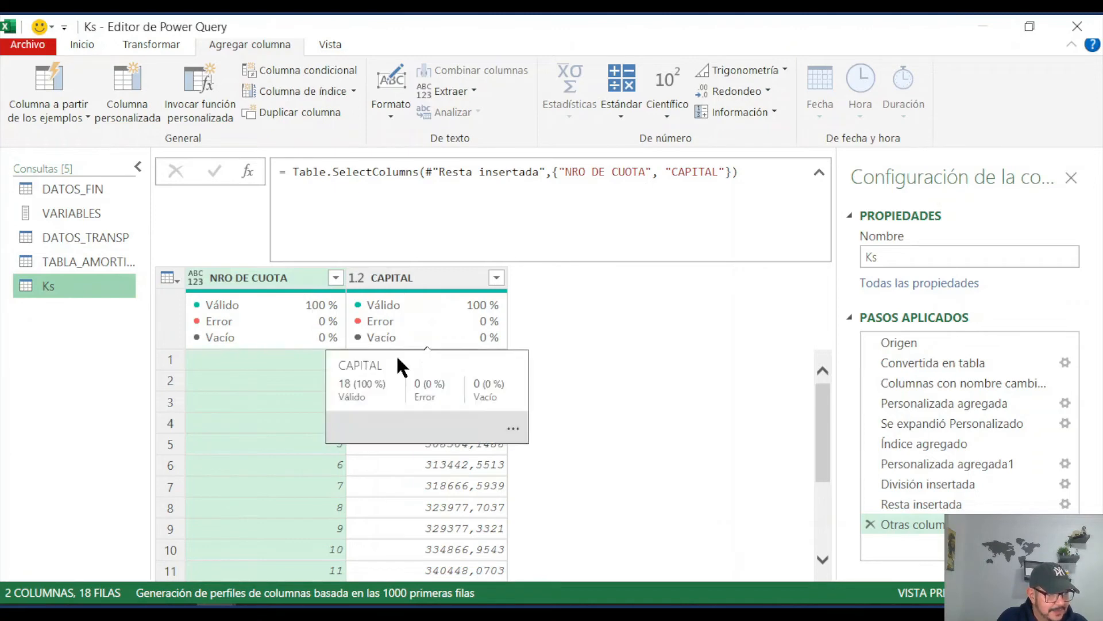
# Step: Return to the TABLA_AMORTIZACION query and review its columns from NRO DE CUOTA to INTERÉS
pyautogui.click(75, 261)
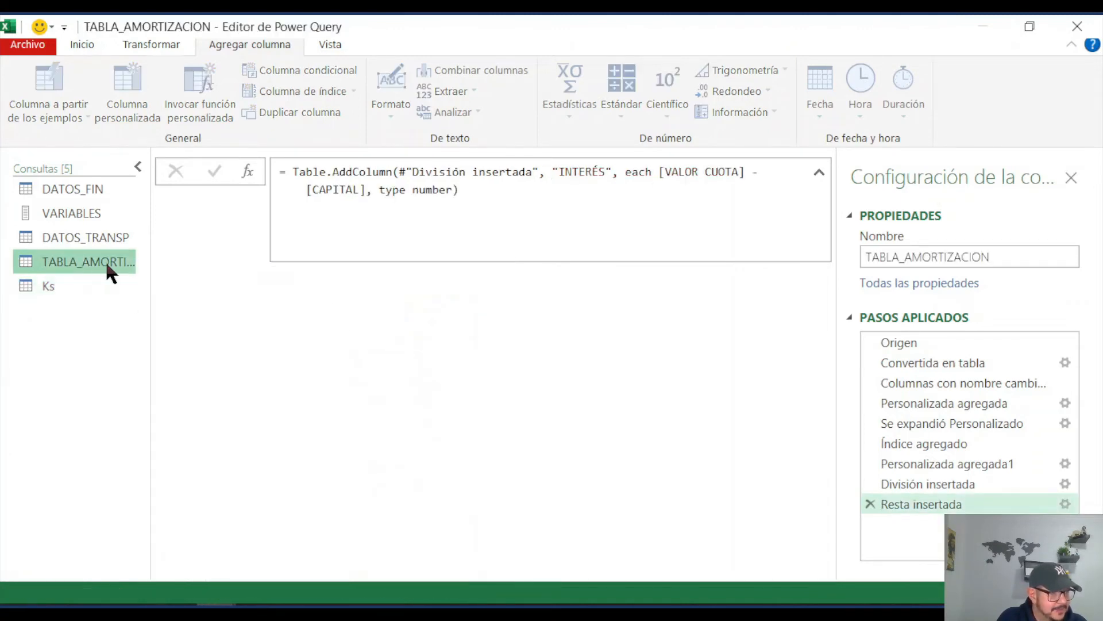
pyautogui.moveTo(391, 573); pyautogui.dragTo(799, 570)
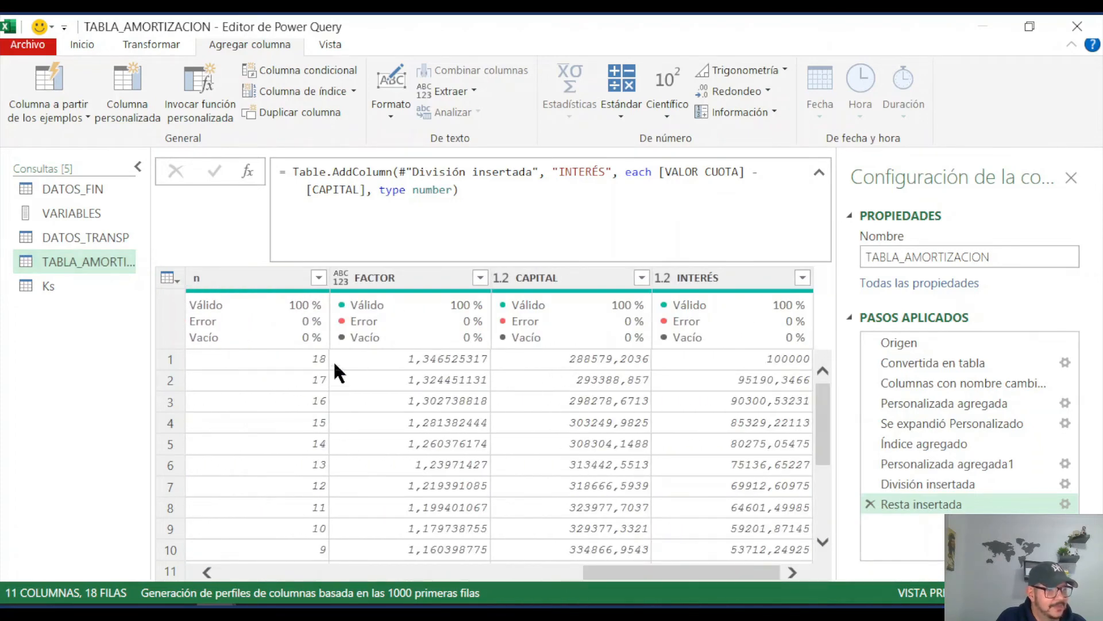
pyautogui.hscroll(-10, 413, 375)
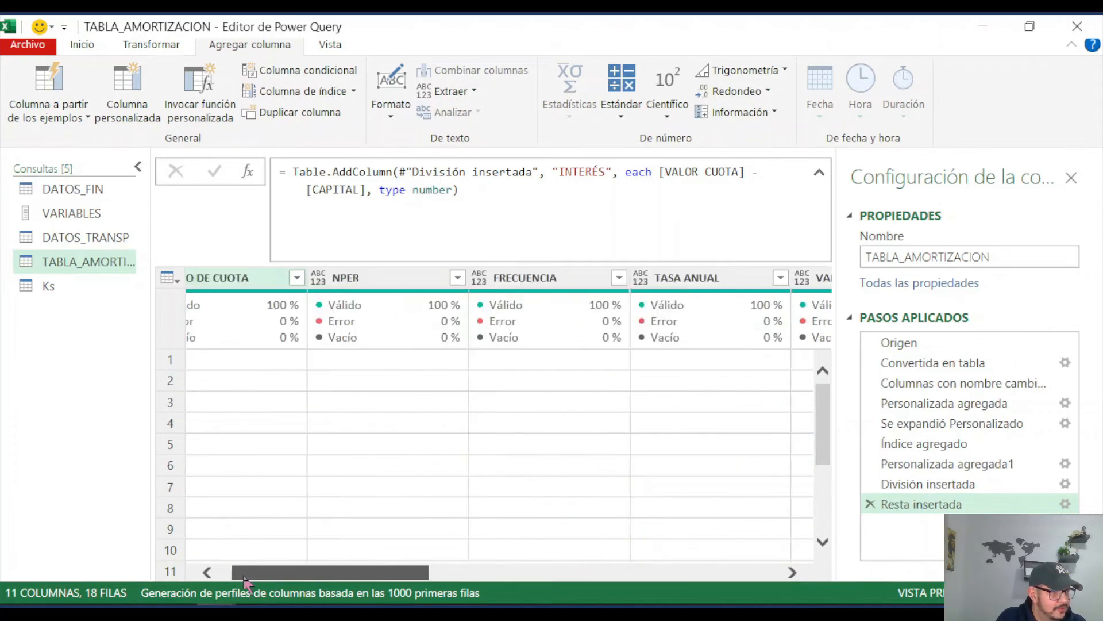
pyautogui.click(193, 378)
pyautogui.moveTo(339, 574); pyautogui.dragTo(700, 571)
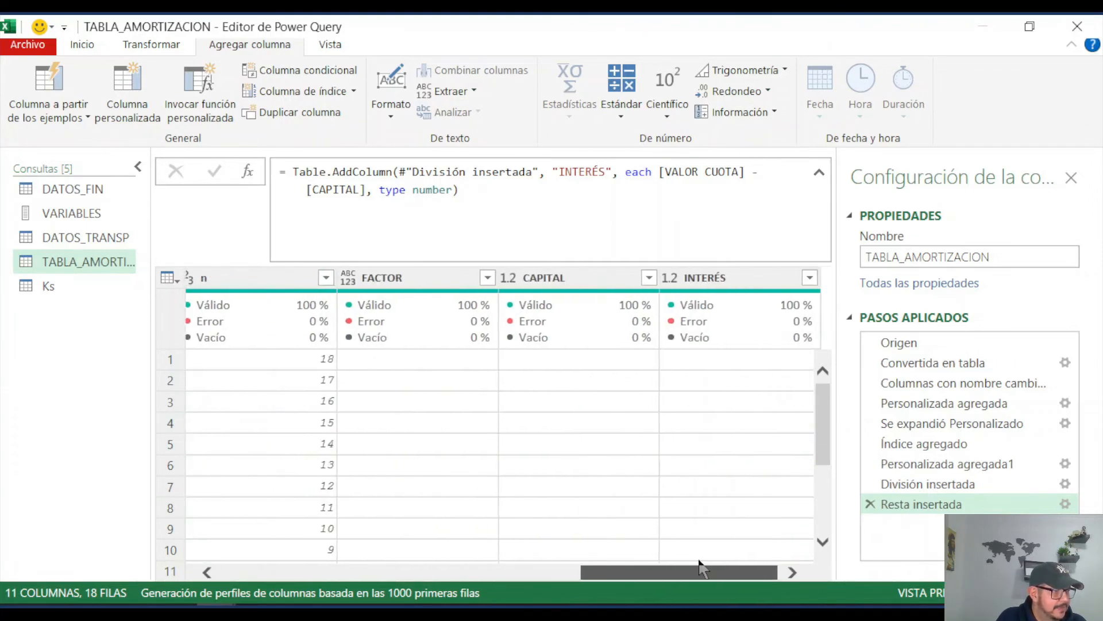
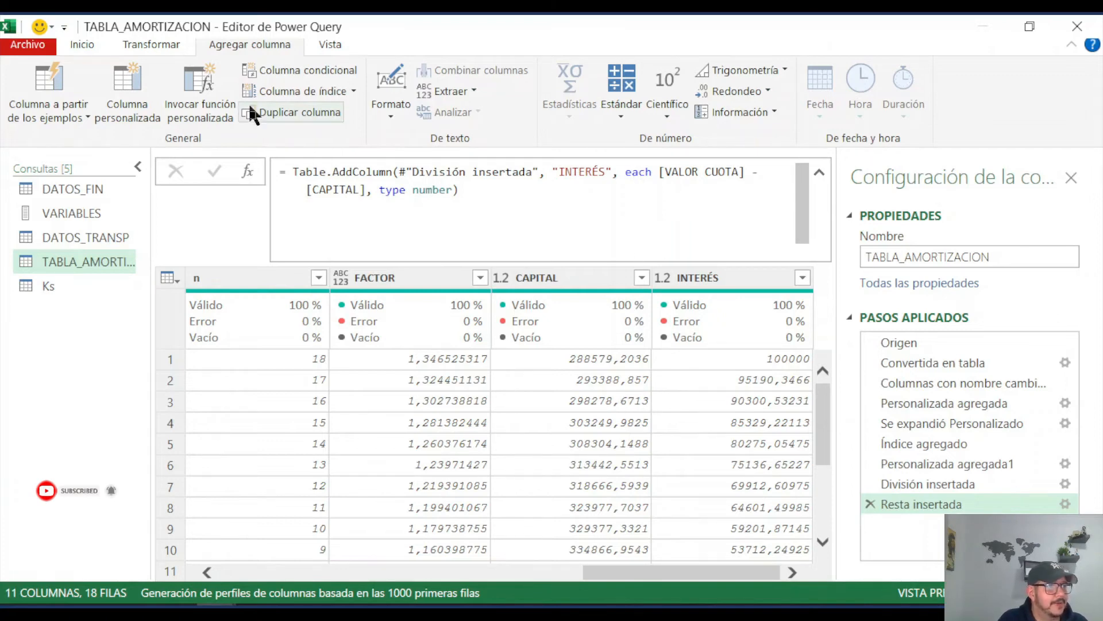
# Step: Add a custom column named CAPITAL PAGADO to TABLA_AMORTIZACION with the formula = Ks
pyautogui.click(127, 112)
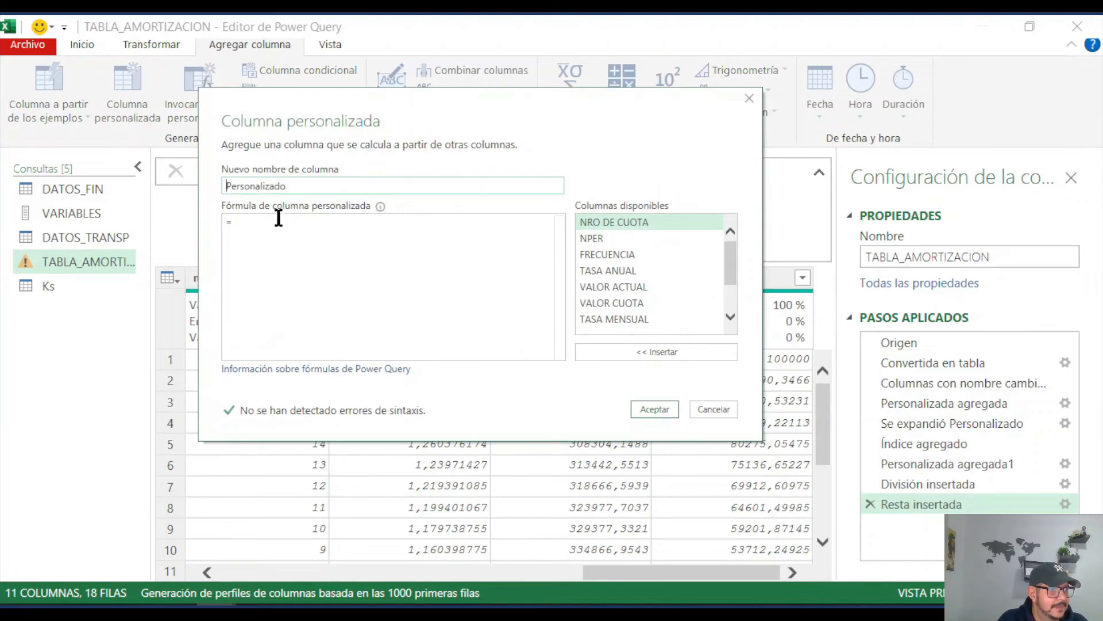
pyautogui.moveTo(295, 187); pyautogui.dragTo(197, 183)
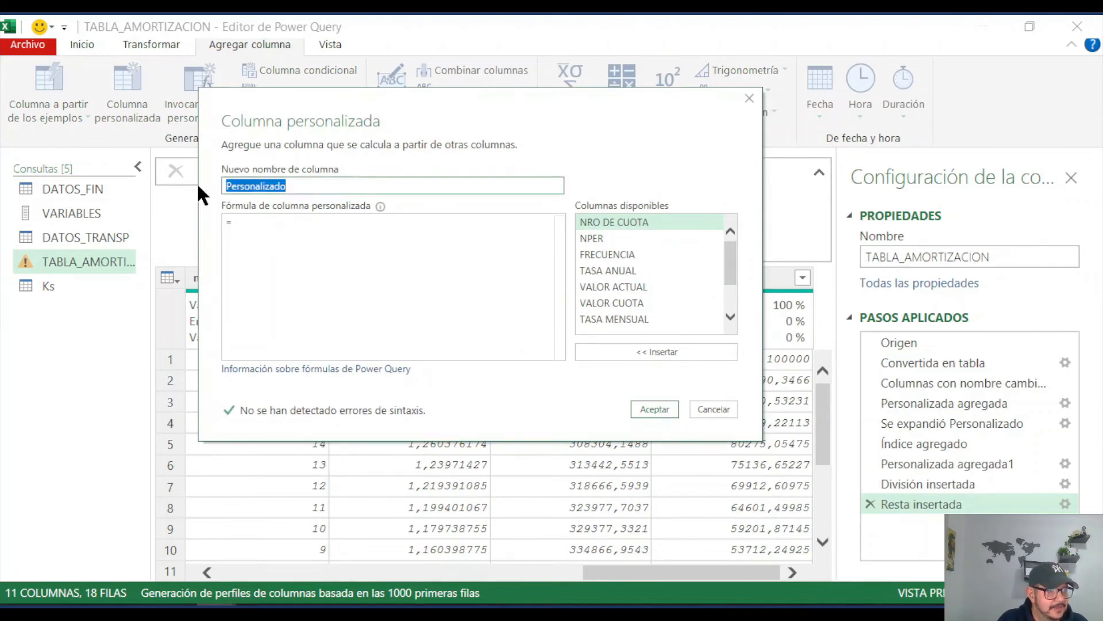
pyautogui.write('CAP')
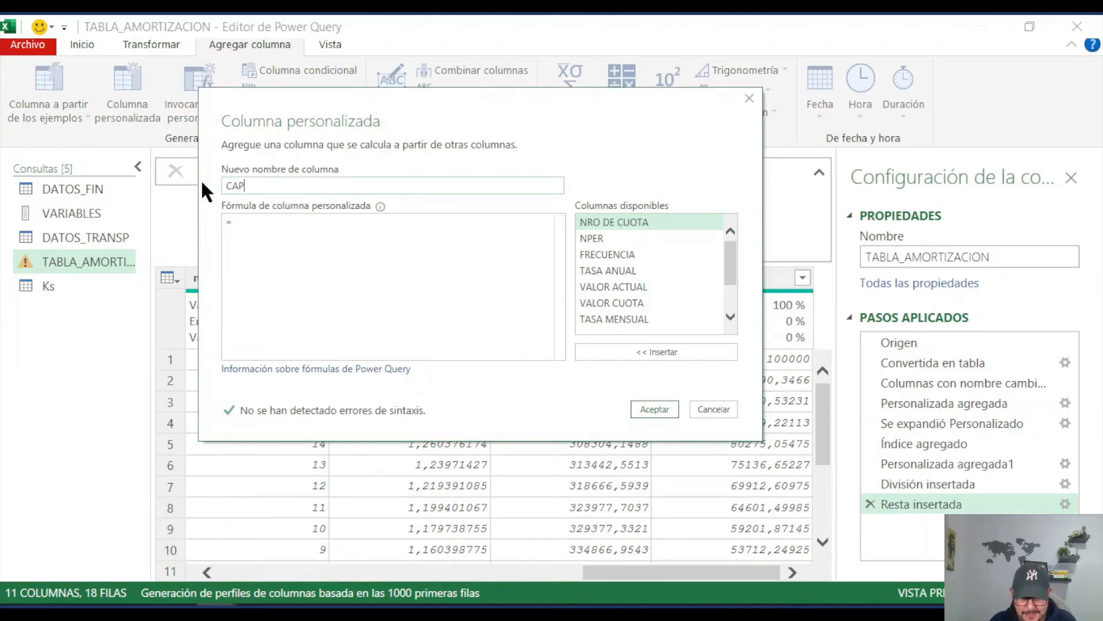
pyautogui.write('ITAL PAGADO')
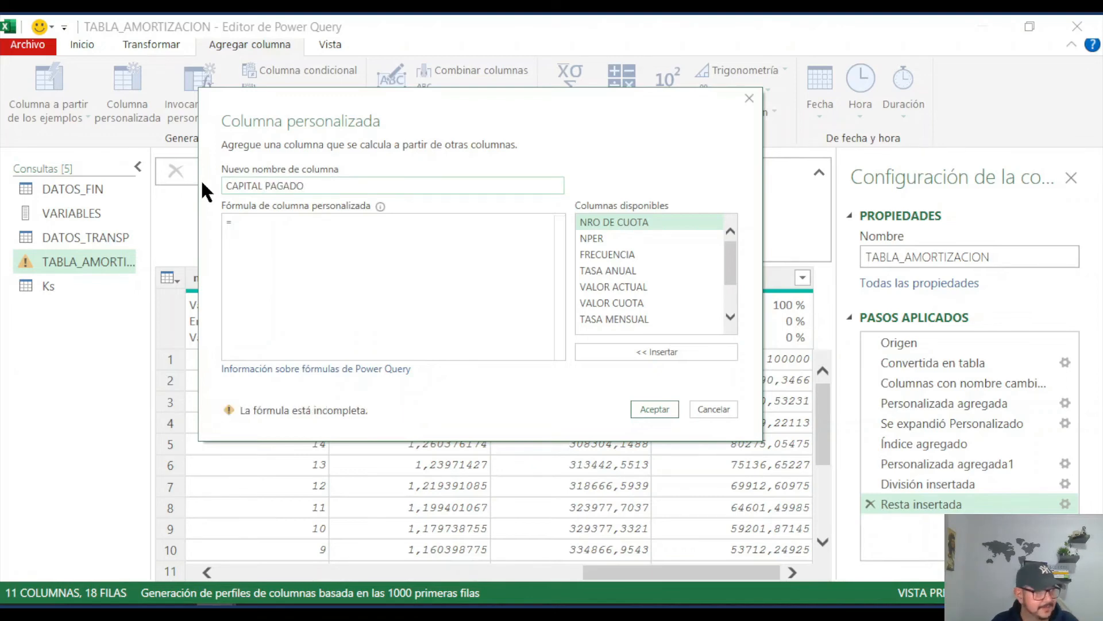
pyautogui.click(252, 222)
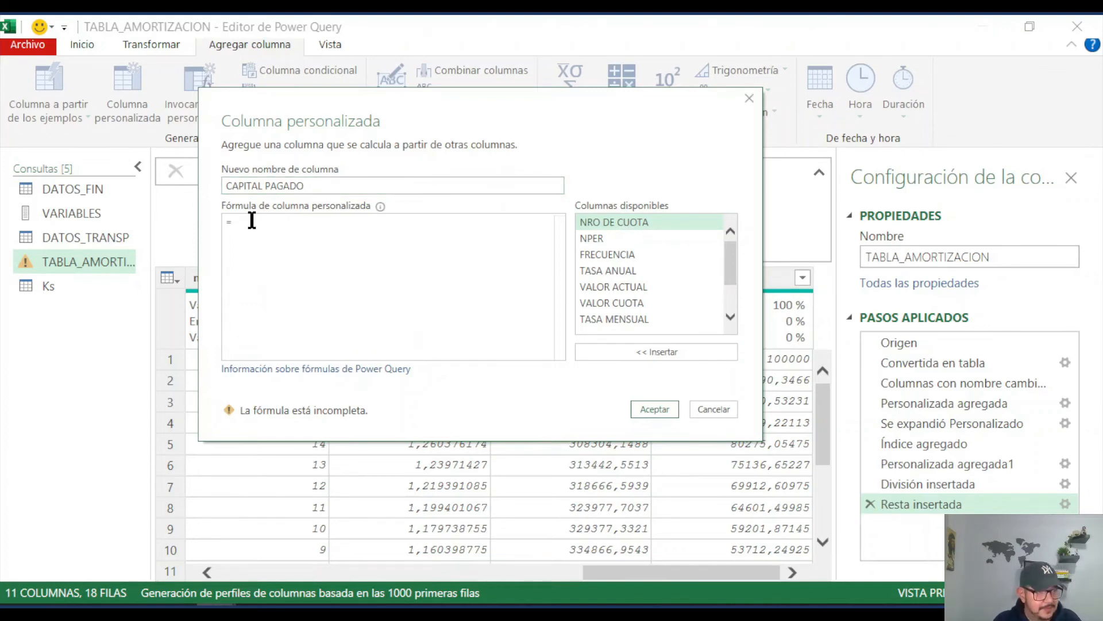
pyautogui.write('K')
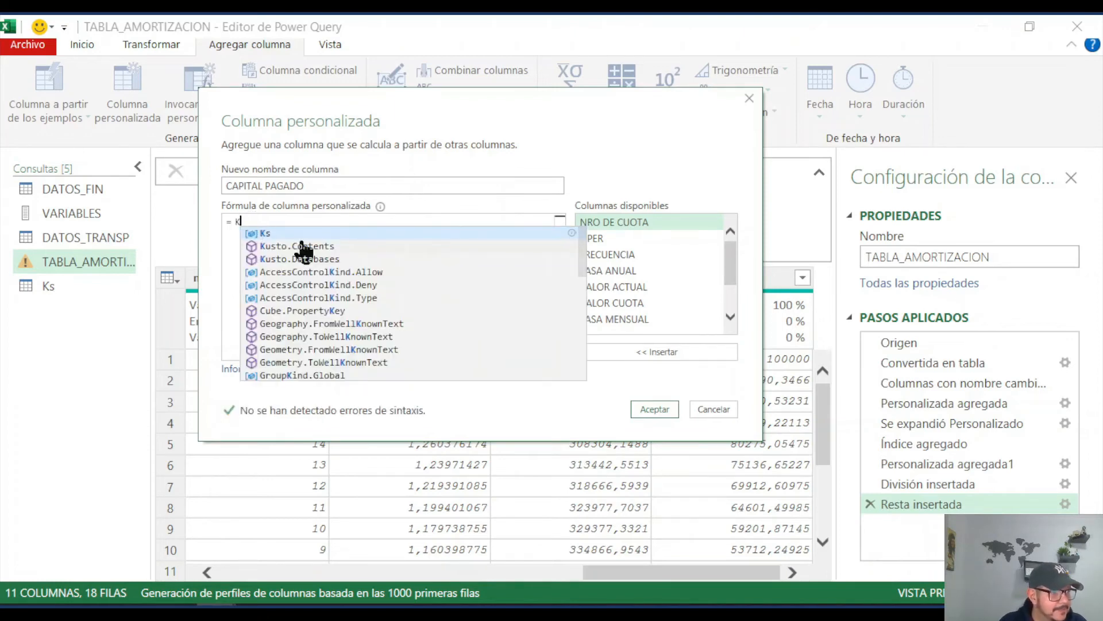
pyautogui.click(307, 233)
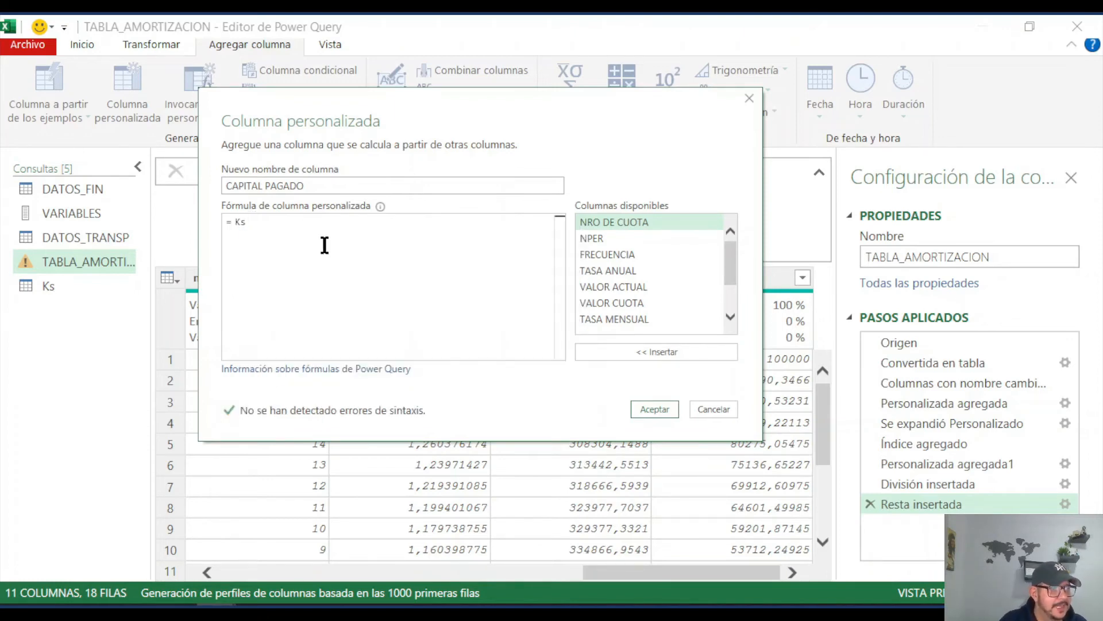
pyautogui.click(651, 407)
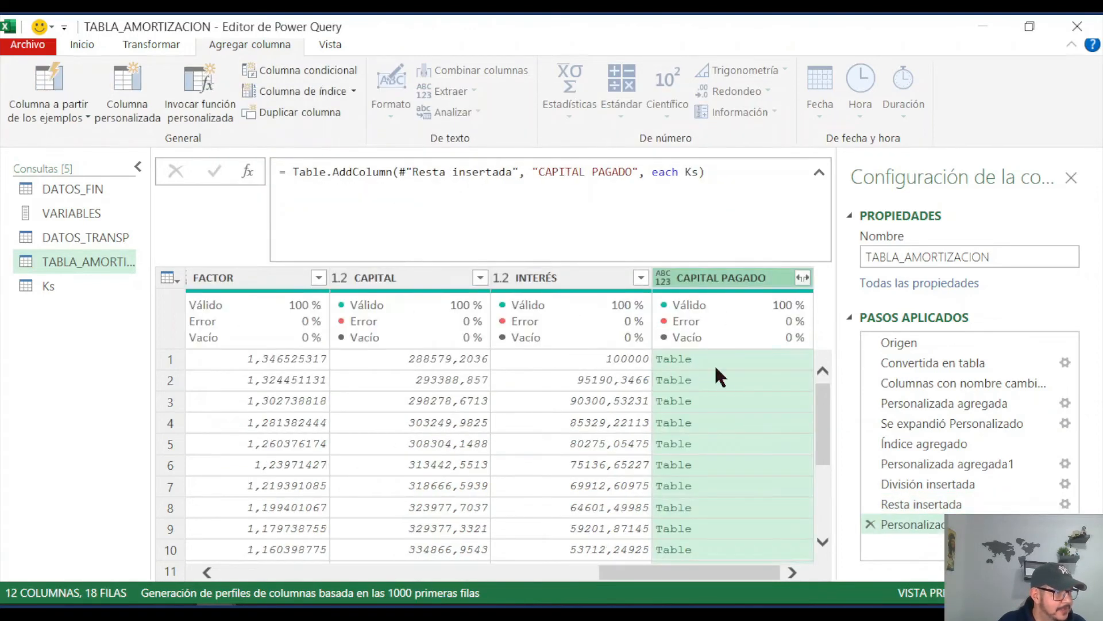
# Step: Preview the nested tables in the first three rows of CAPITAL PAGADO and compare them with the NRO DE CUOTA column
pyautogui.click(726, 358)
pyautogui.click(726, 379)
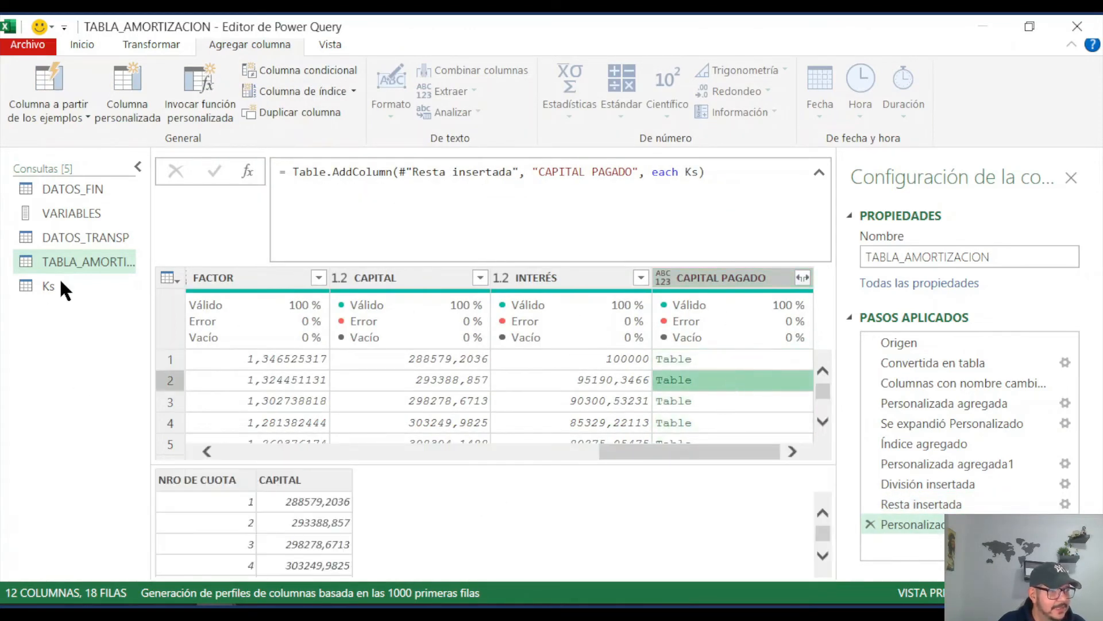
pyautogui.click(718, 402)
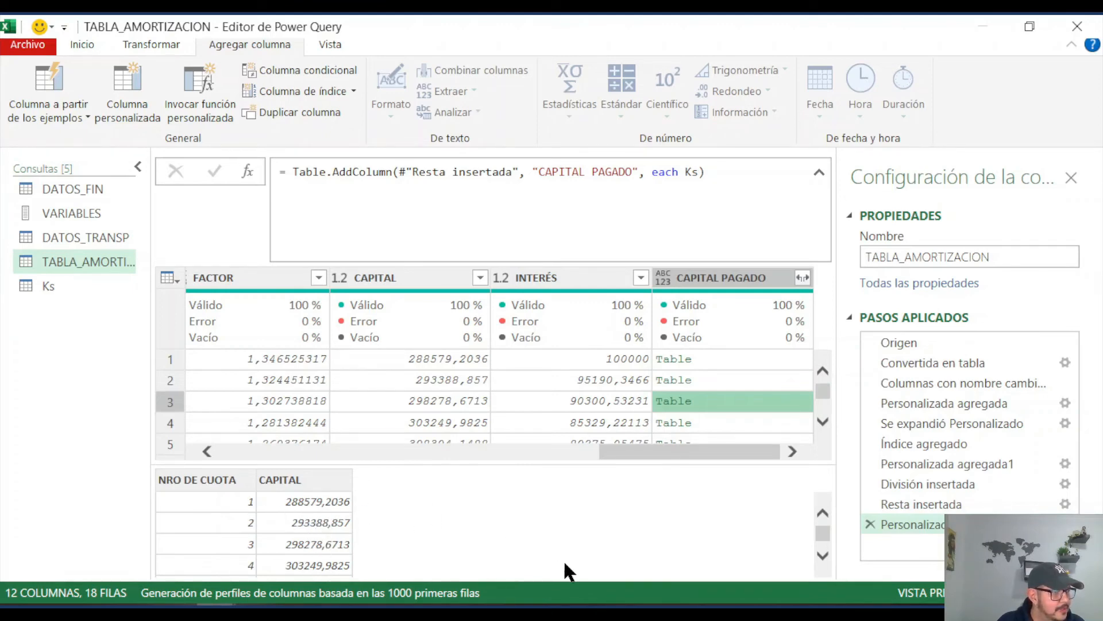
pyautogui.moveTo(667, 453); pyautogui.dragTo(287, 454)
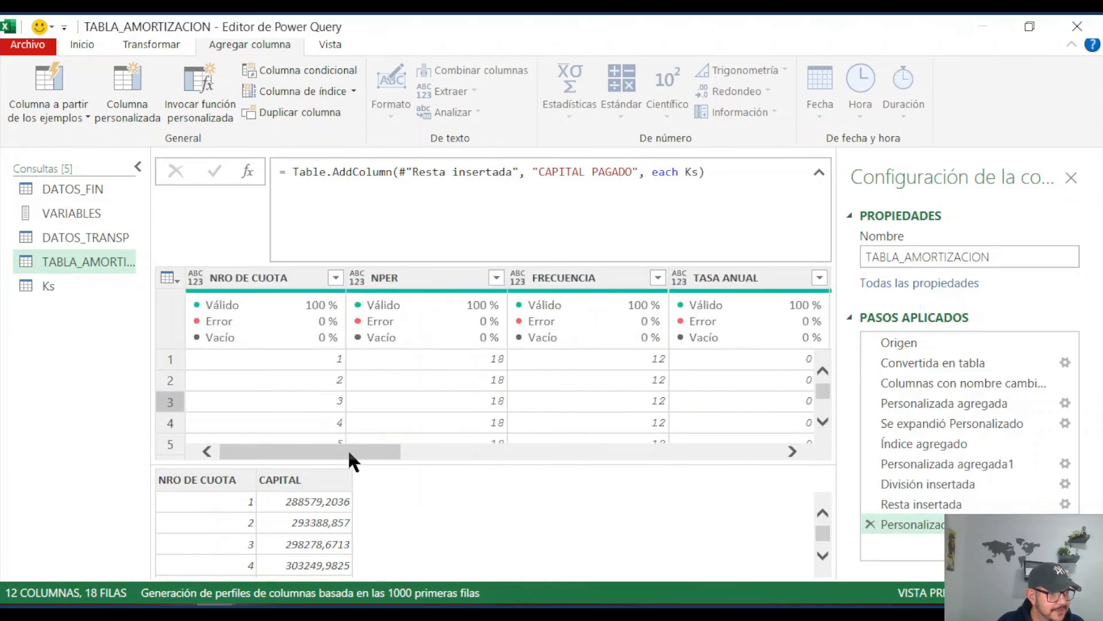
pyautogui.moveTo(348, 452); pyautogui.dragTo(760, 446)
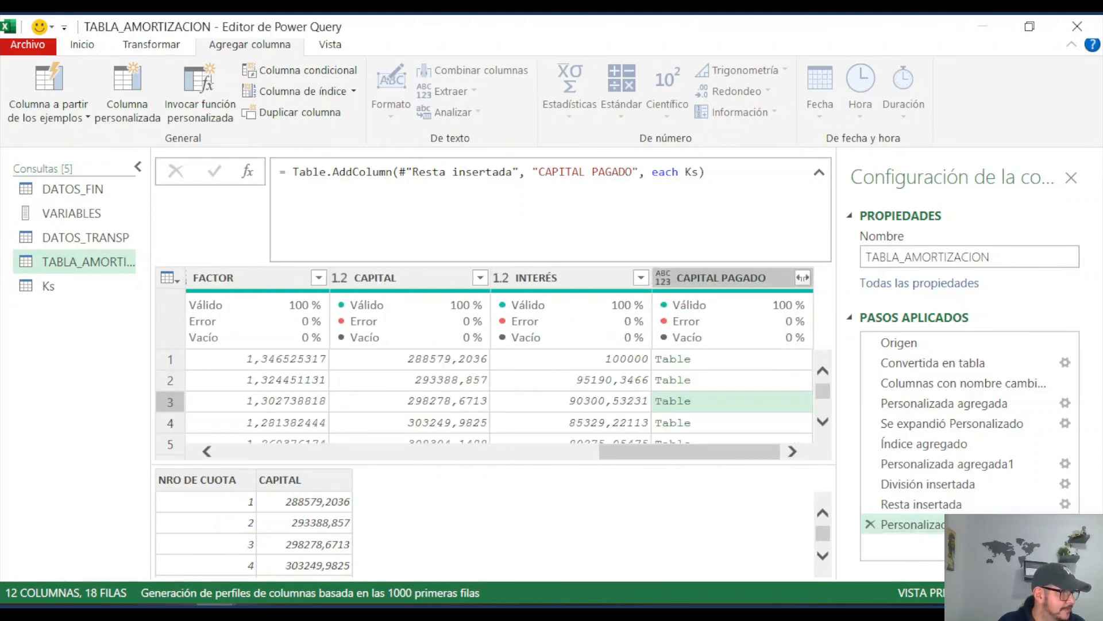
# Step: Edit the CAPITAL PAGADO column's formula so that Ks becomes the first argument of Table.SelectRows, followed by a comma
pyautogui.click(1066, 524)
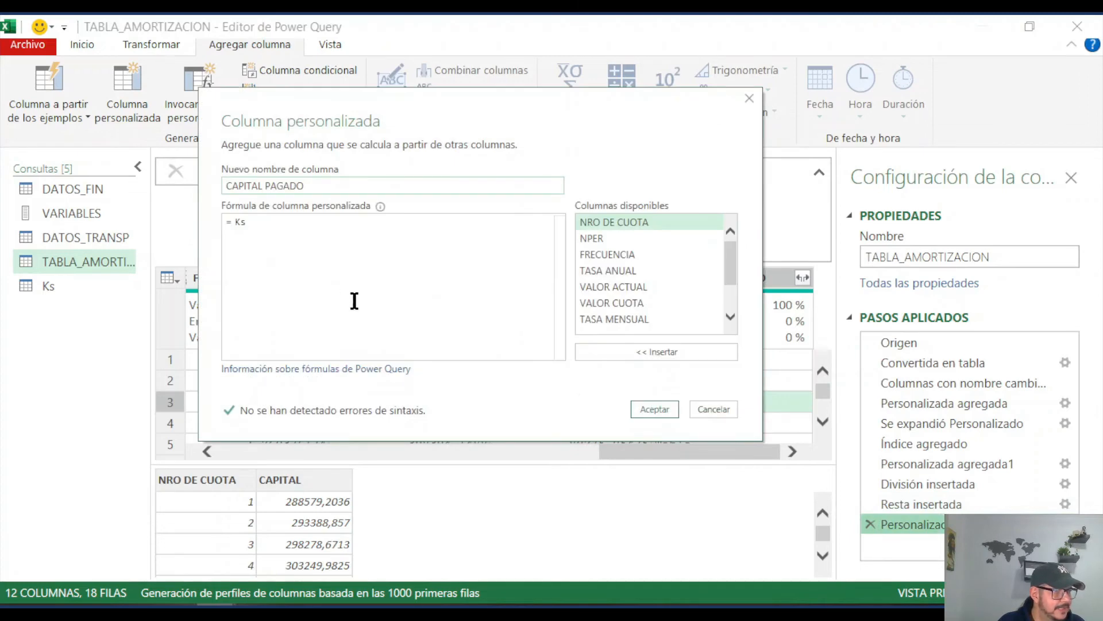
pyautogui.click(236, 221)
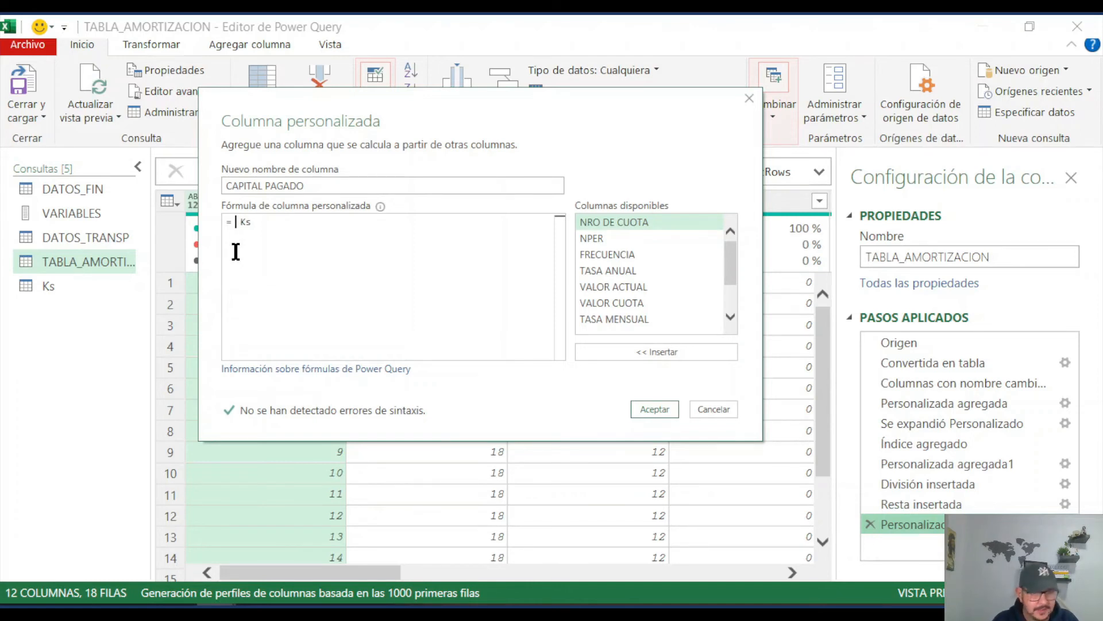
pyautogui.write('table')
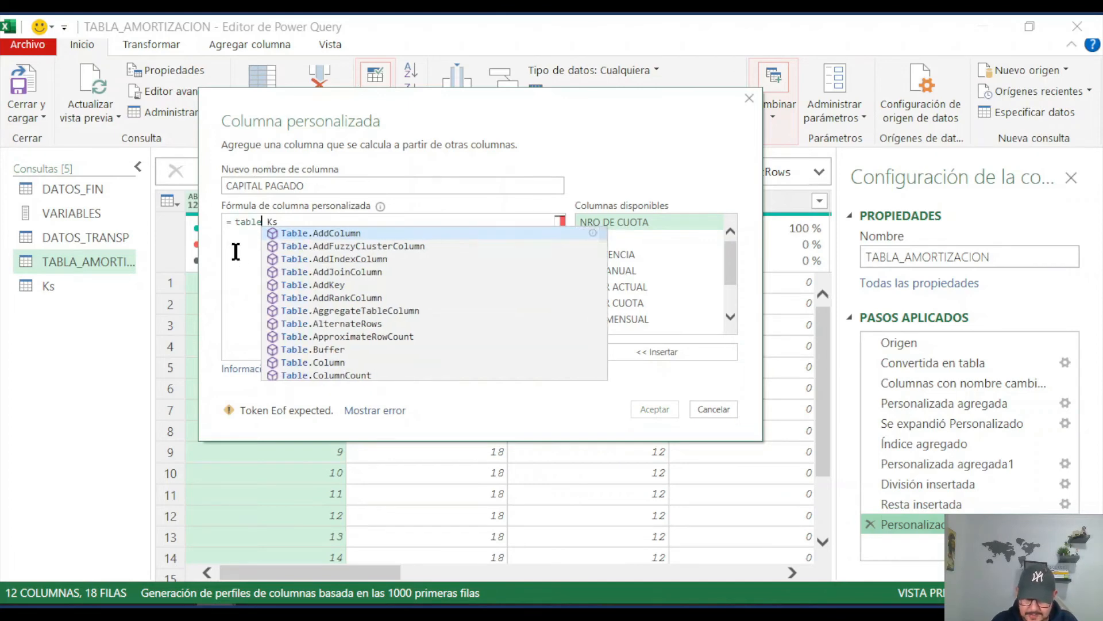
pyautogui.write('selec')
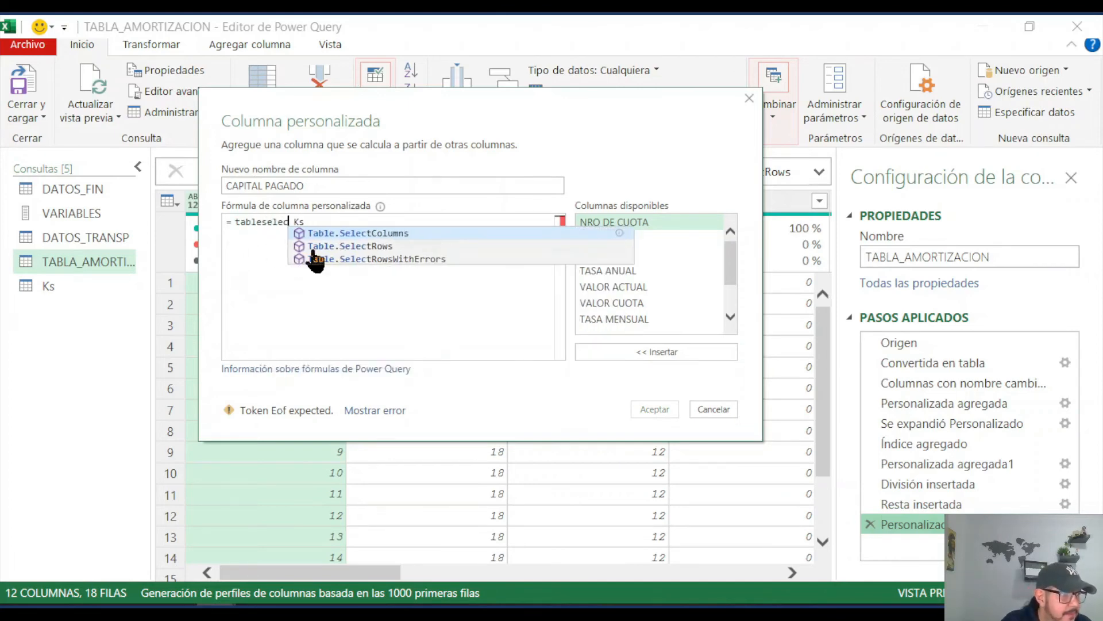
pyautogui.click(346, 246)
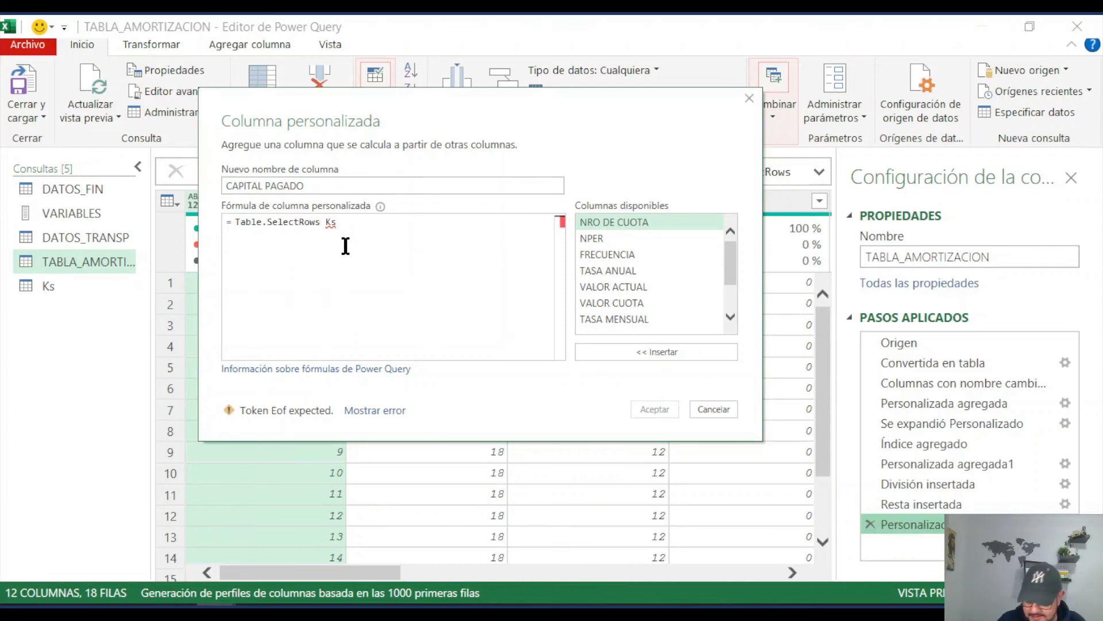
pyautogui.write('(')
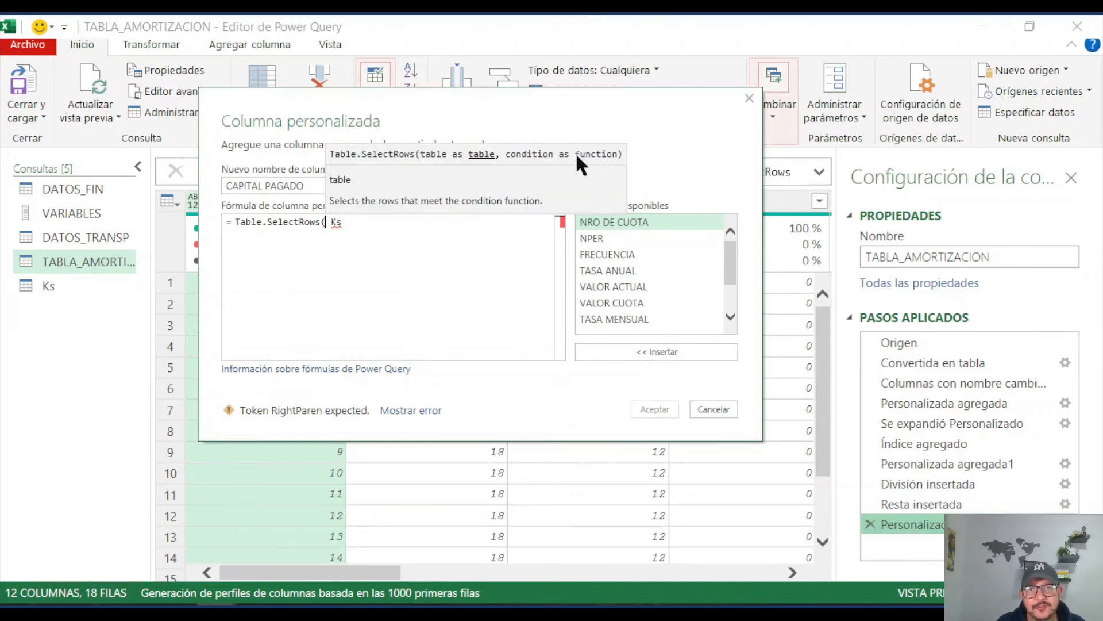
pyautogui.click(350, 225)
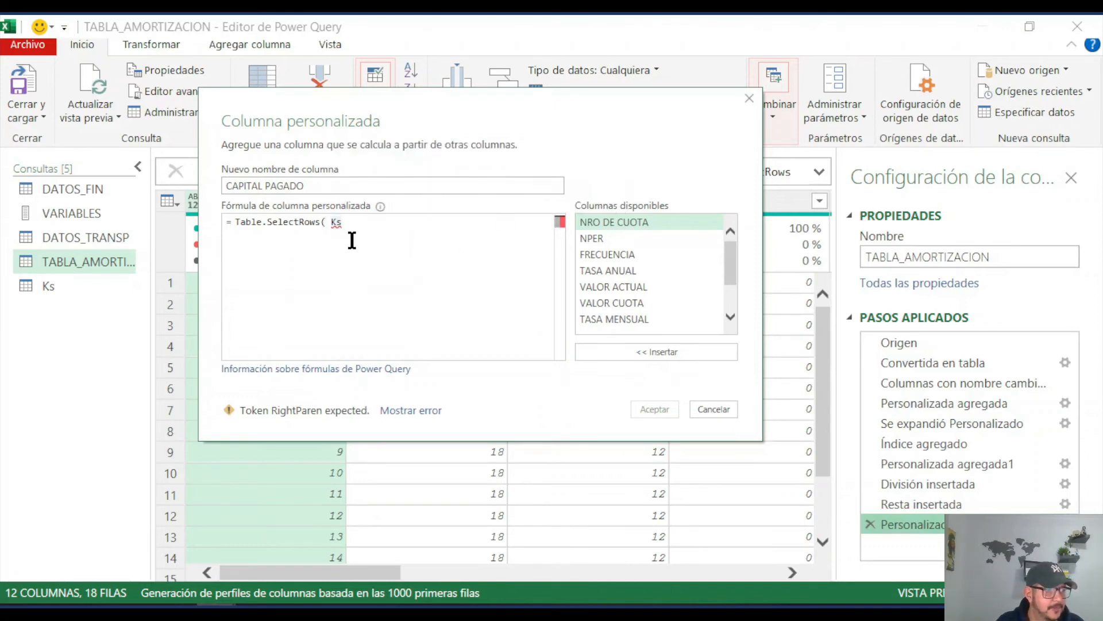
pyautogui.write(', ')
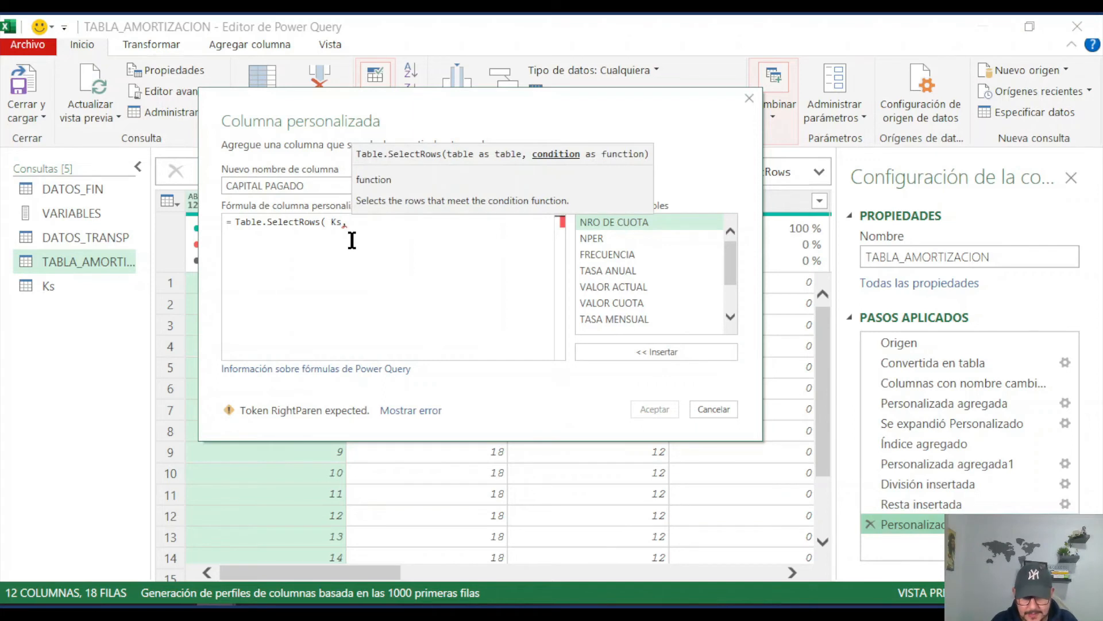
pyautogui.write('()')
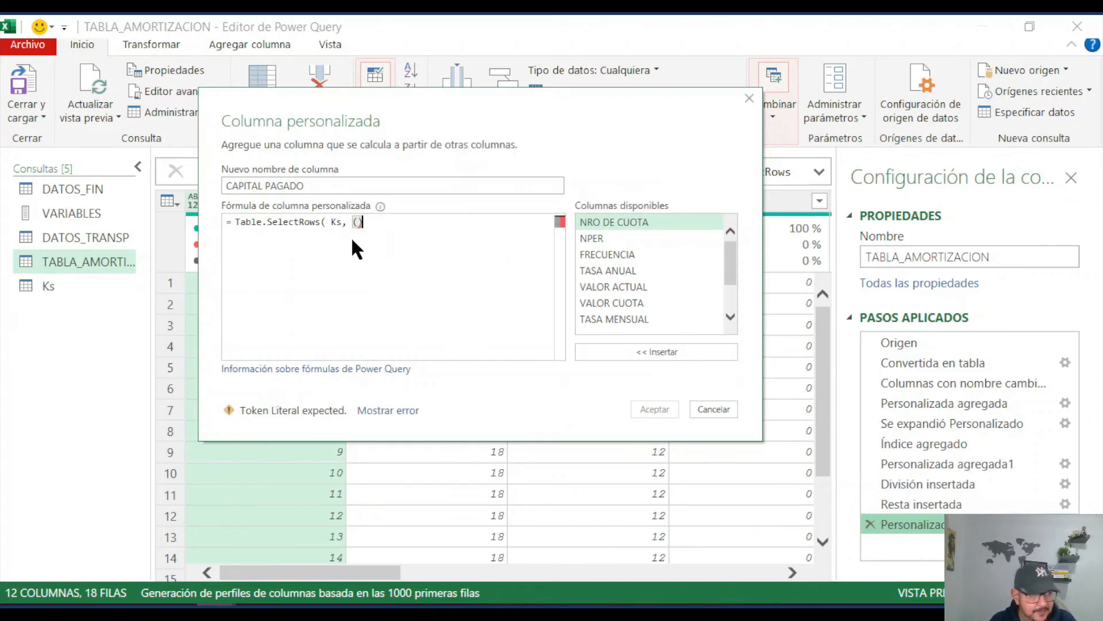
# Step: Begin the Table.SelectRows condition as a custom function with the parameter TI, written (TI)=>
pyautogui.click(357, 222)
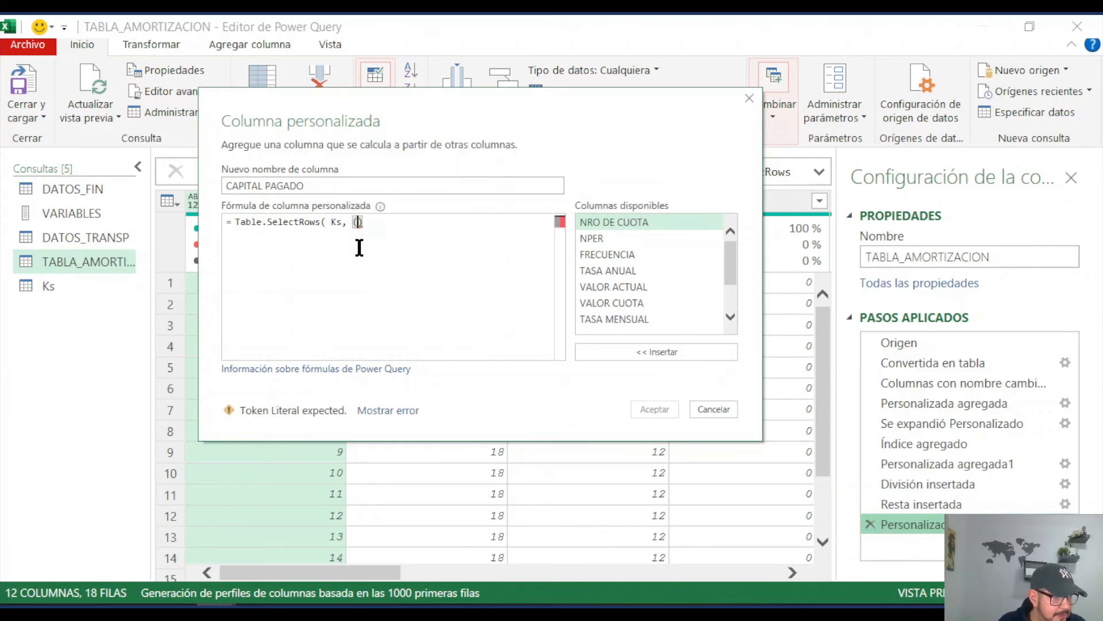
pyautogui.write('TI')
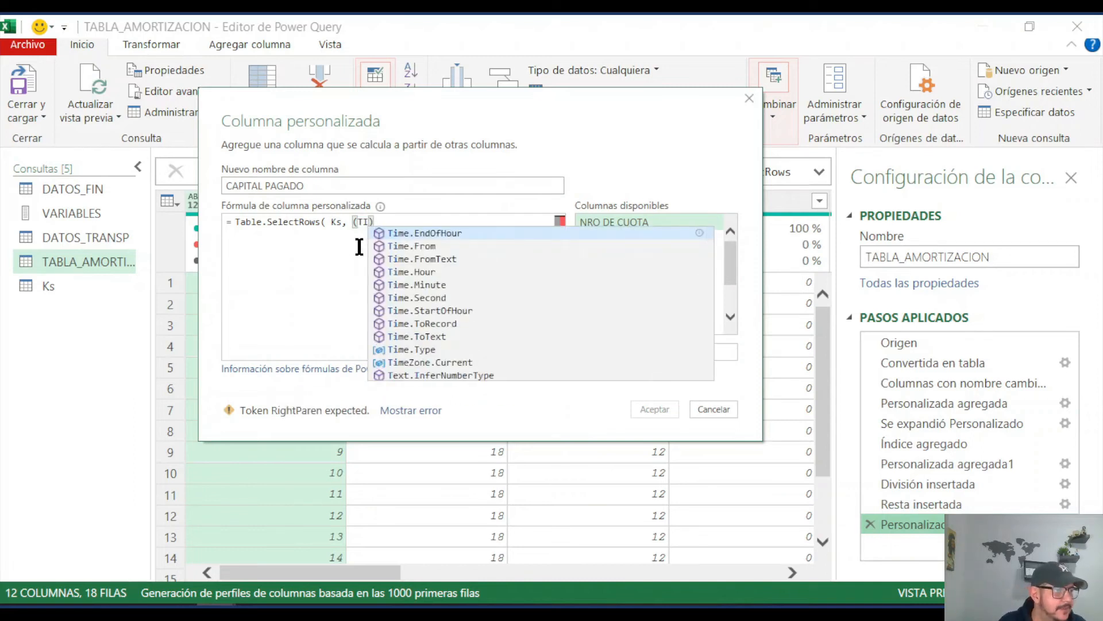
pyautogui.click(382, 223)
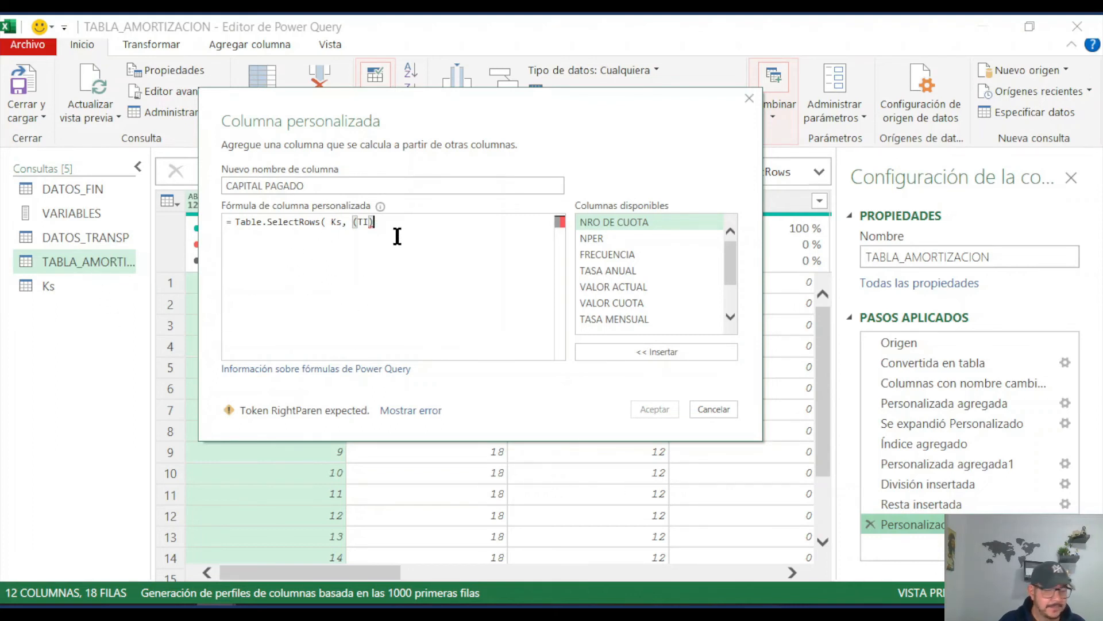
pyautogui.write('=>')
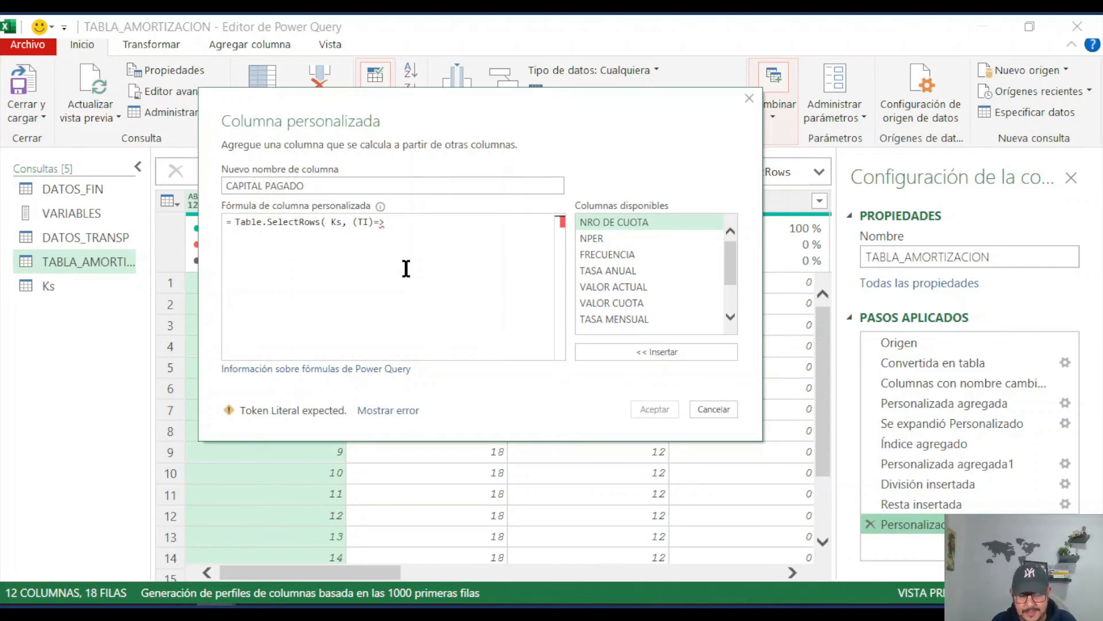
# Step: Reference the inner table's instalment number in the function body as TI[NRO DE CUOTA]
pyautogui.write('[')
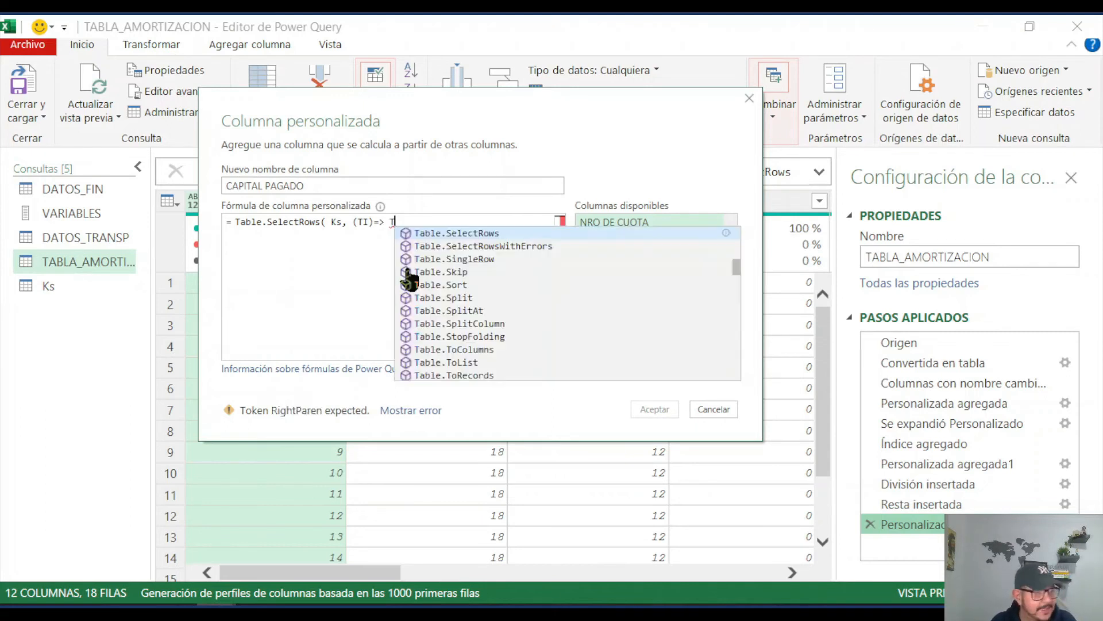
pyautogui.write('I')
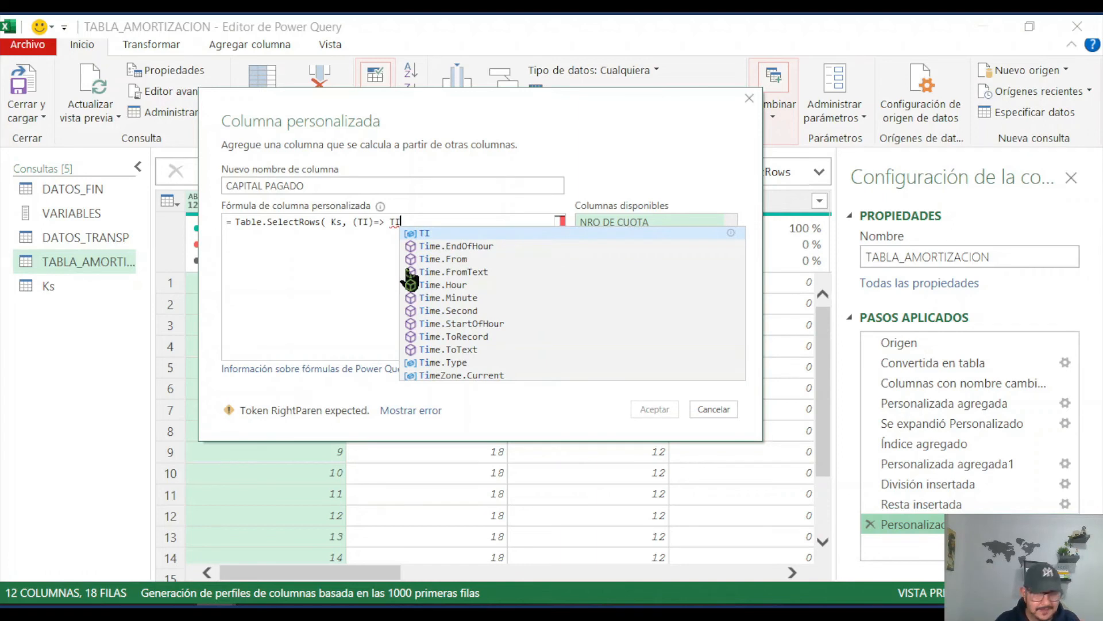
pyautogui.write('[')
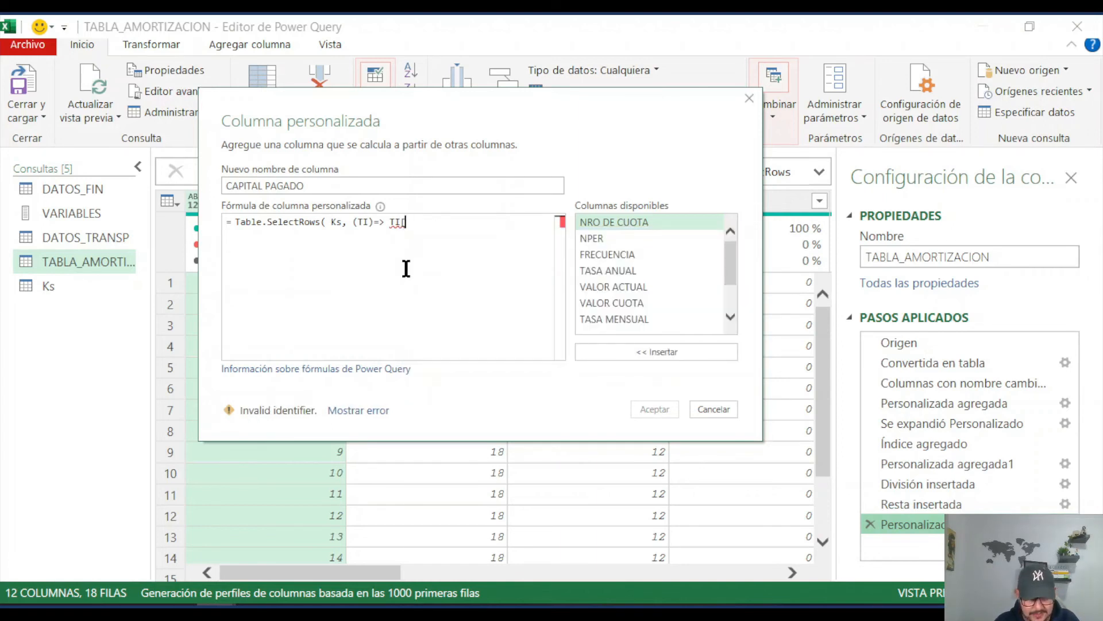
pyautogui.write(']')
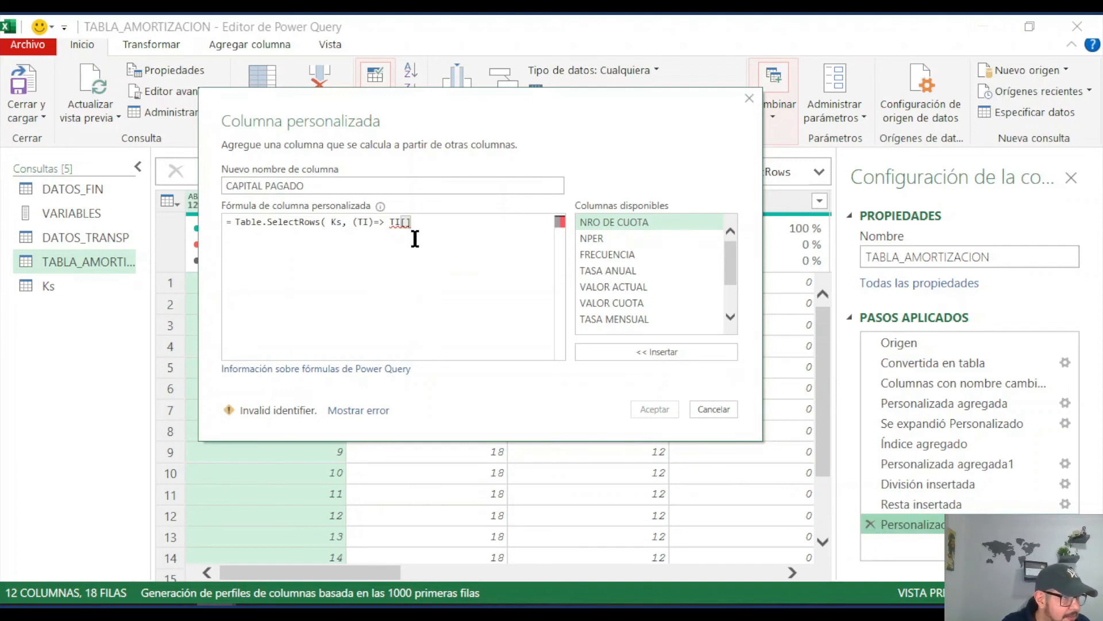
pyautogui.press('BackSpace')
pyautogui.press('BackSpace')
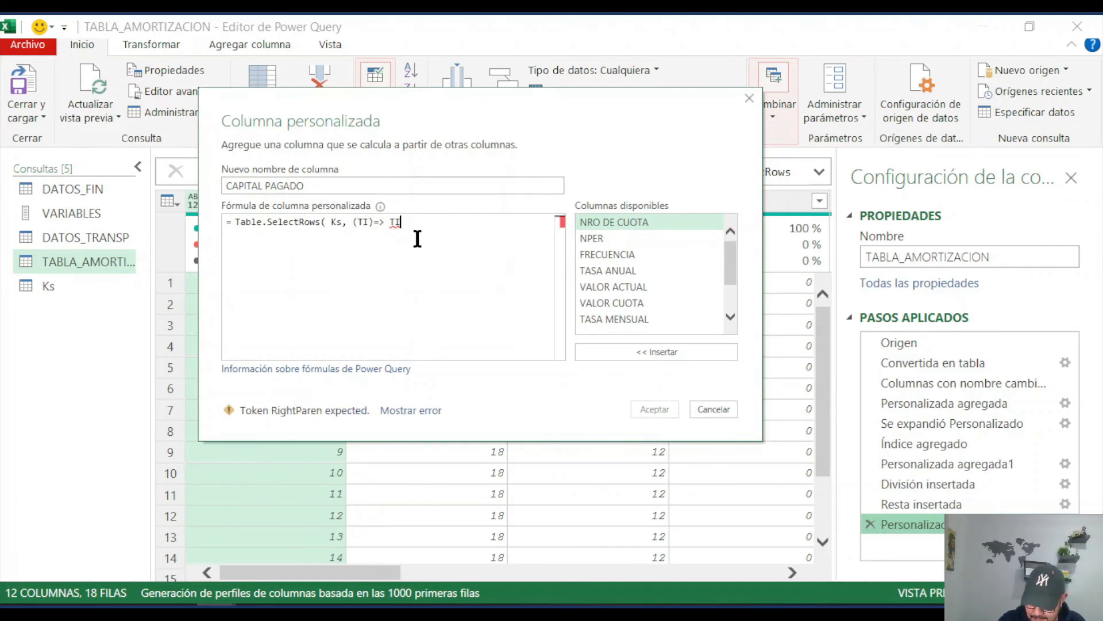
pyautogui.write('[')
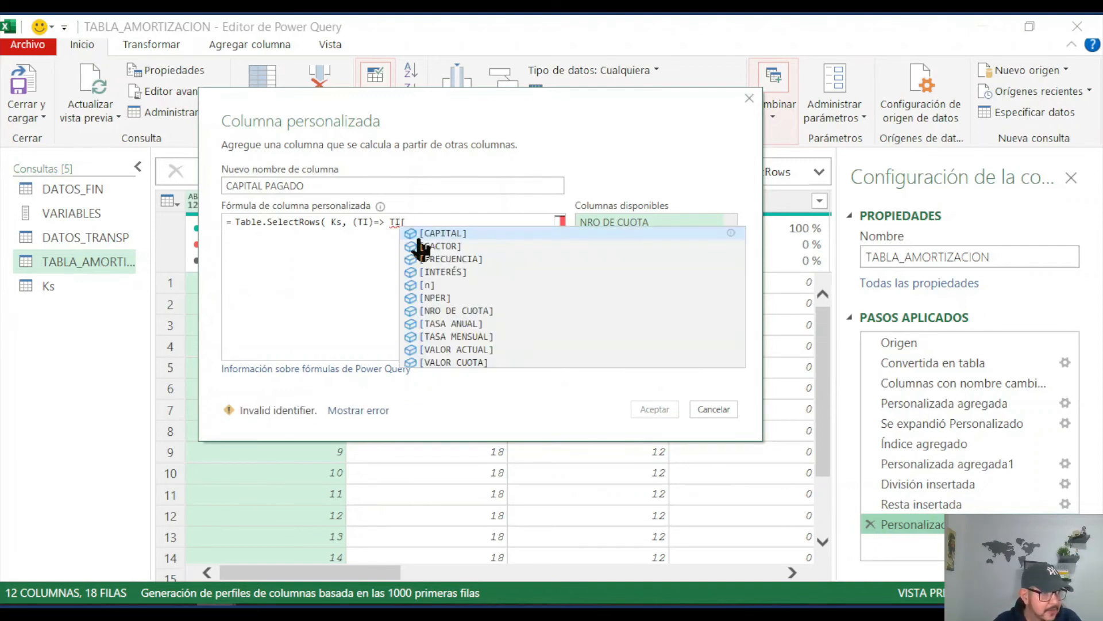
pyautogui.click(466, 313)
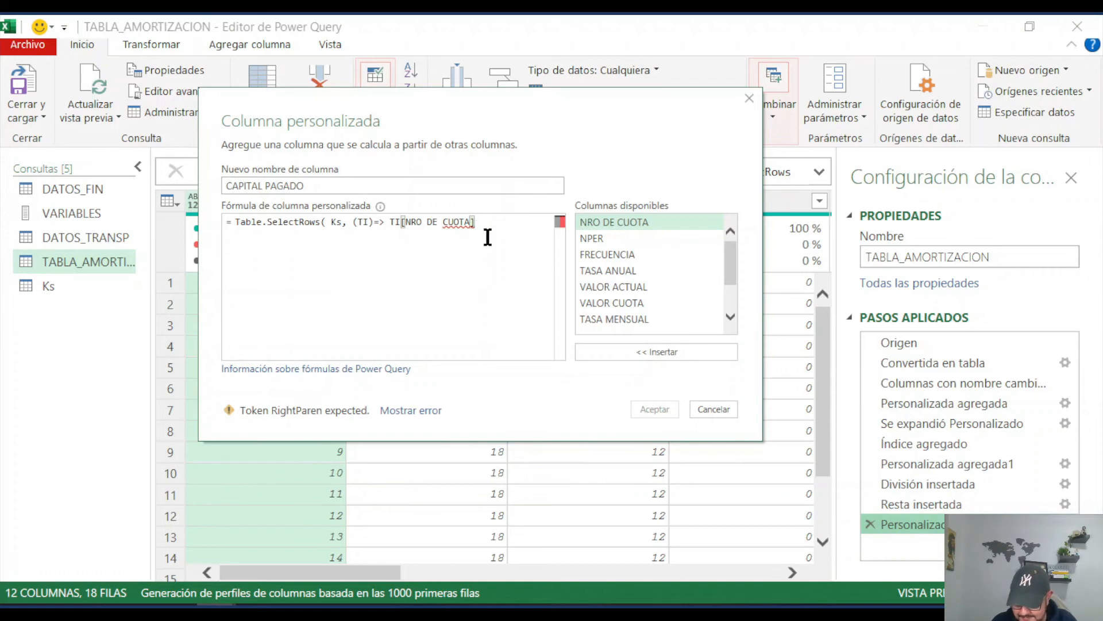
# Step: Complete the condition with <=[NRO DE CUOTA] from the outer table and close the Table.SelectRows parenthesis
pyautogui.write('>')
pyautogui.press('BackSpace')
pyautogui.write('<=')
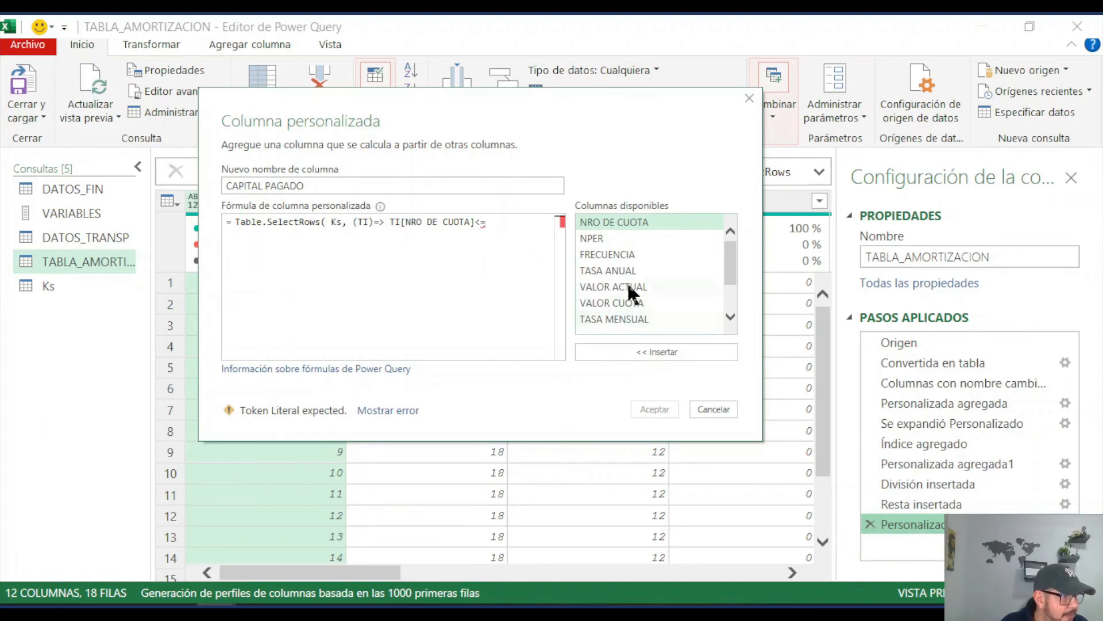
pyautogui.doubleClick(625, 221)
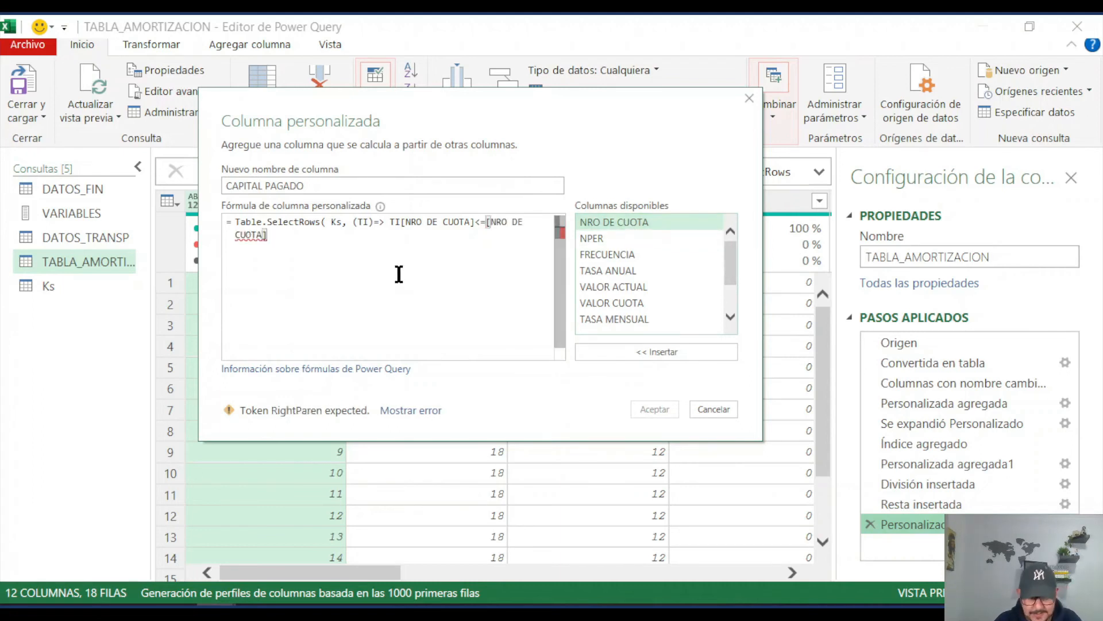
pyautogui.write(')')
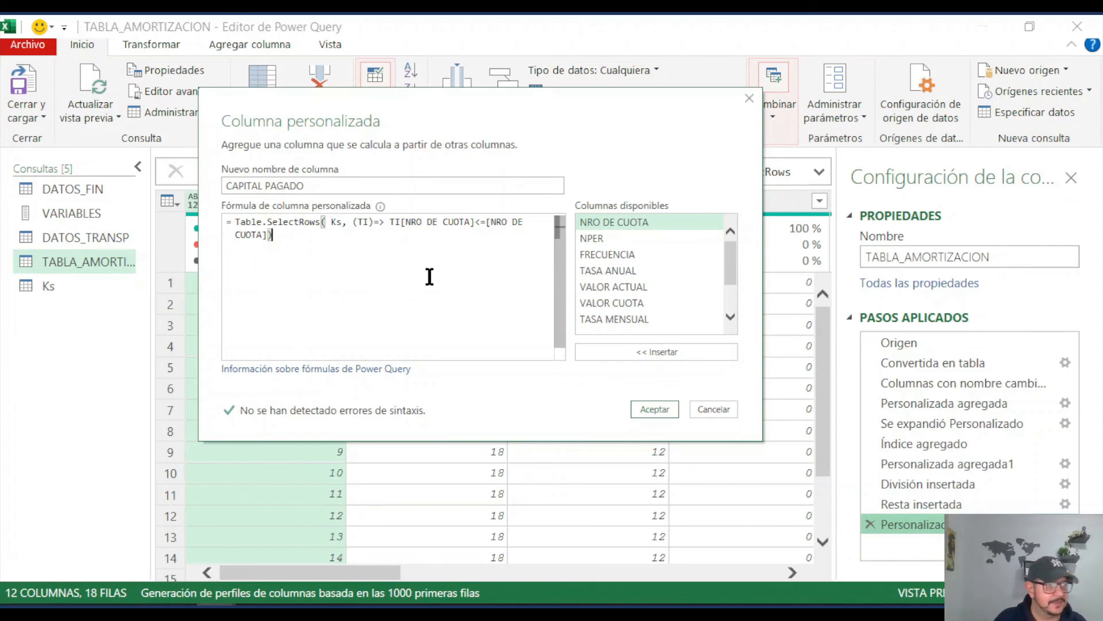
# Step: Apply the CAPITAL PAGADO formula and preview the nested tables of the first three rows
pyautogui.click(664, 407)
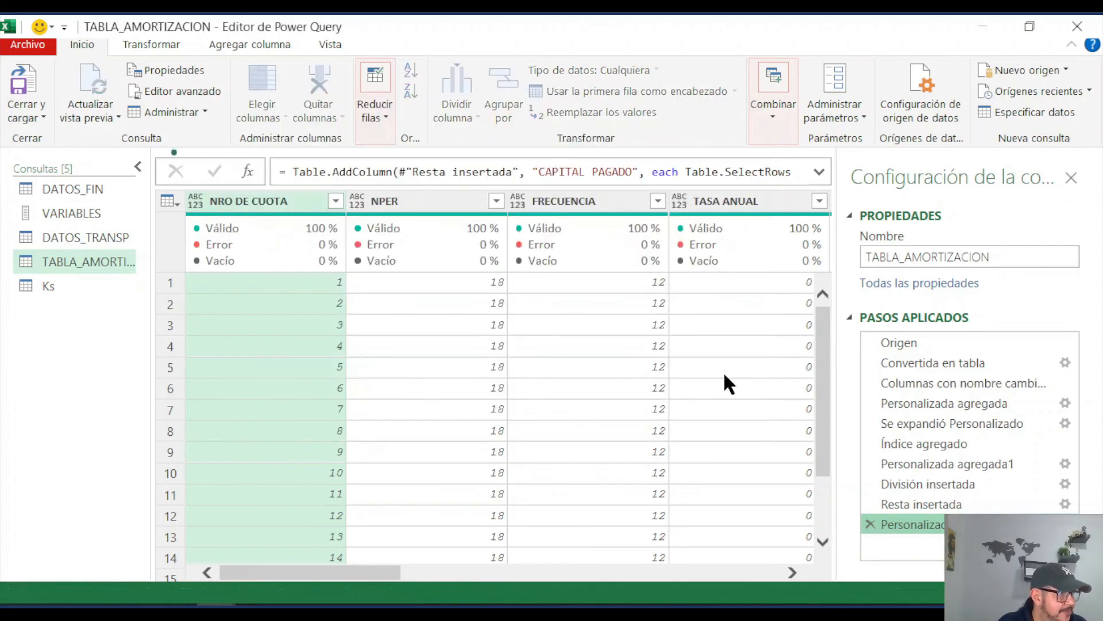
pyautogui.click(750, 282)
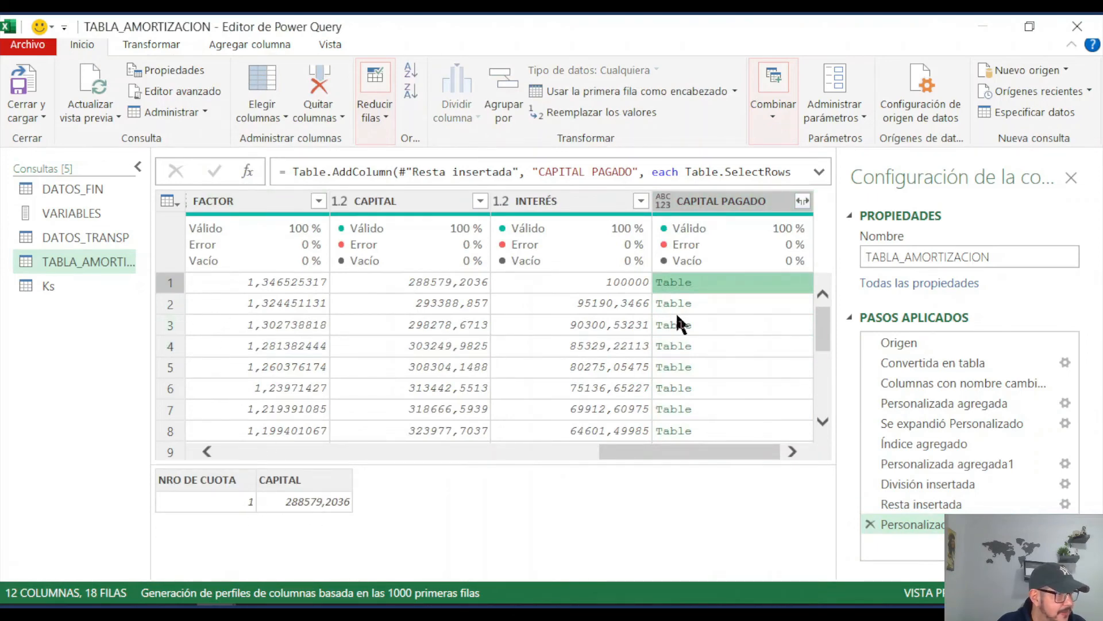
pyautogui.click(754, 303)
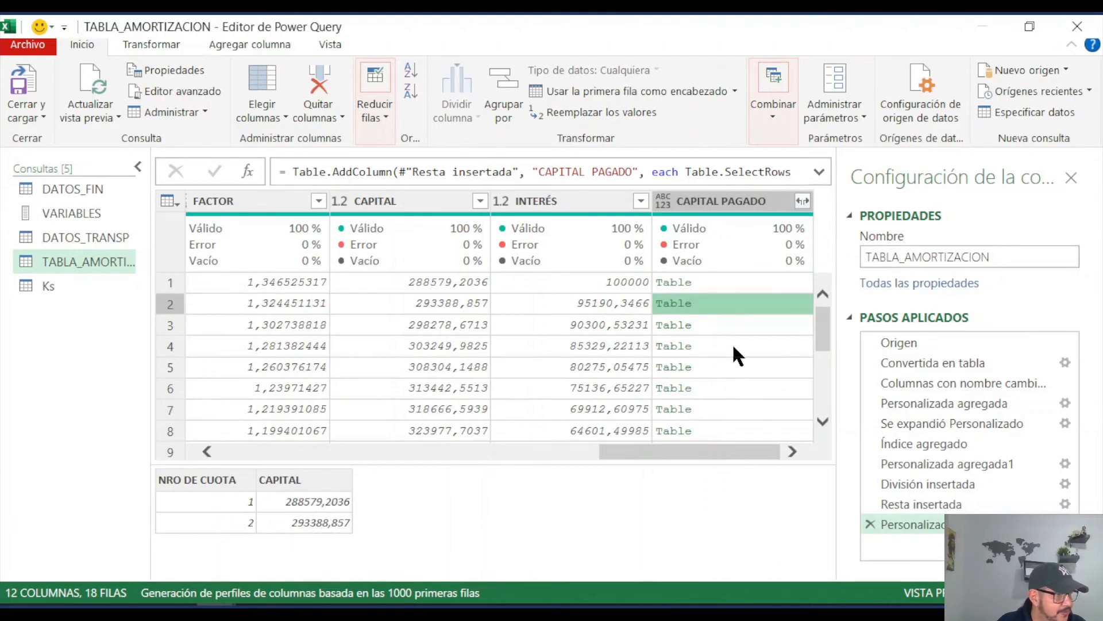
pyautogui.click(729, 325)
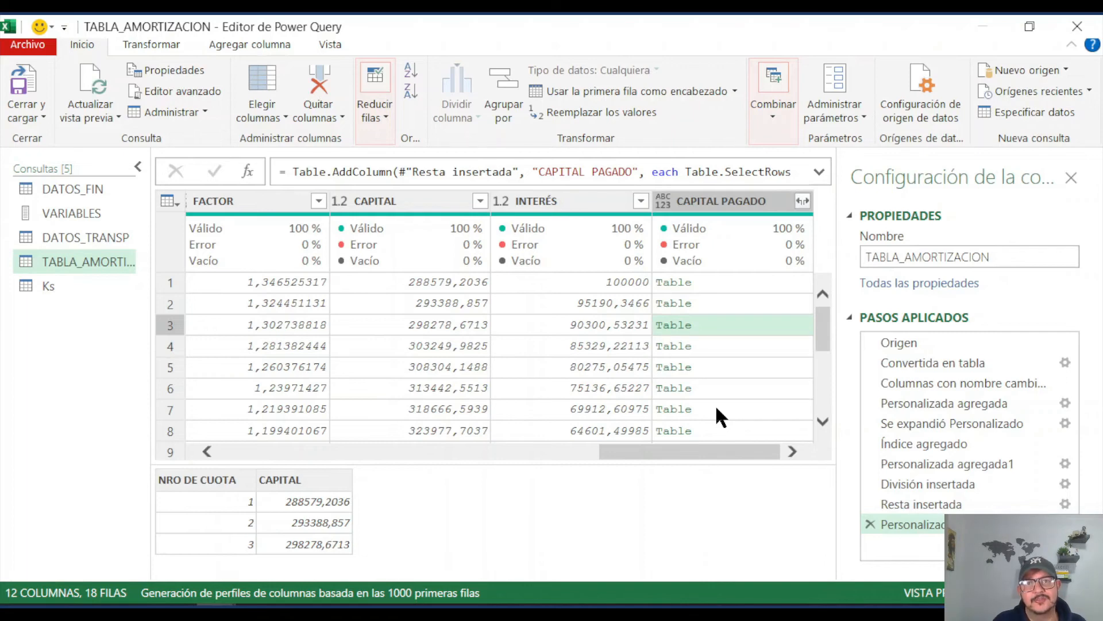
# Step: Append [CAPITAL] after the Table.SelectRows expression in the CAPITAL PAGADO formula, apply it and preview the lists of the first three rows
pyautogui.click(1065, 524)
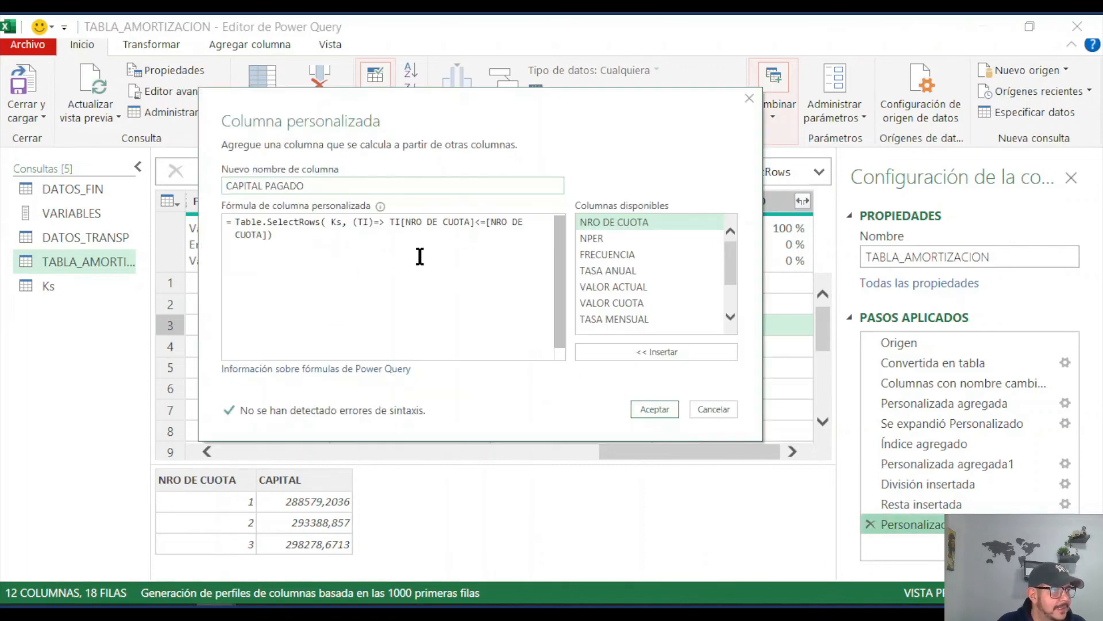
pyautogui.click(281, 239)
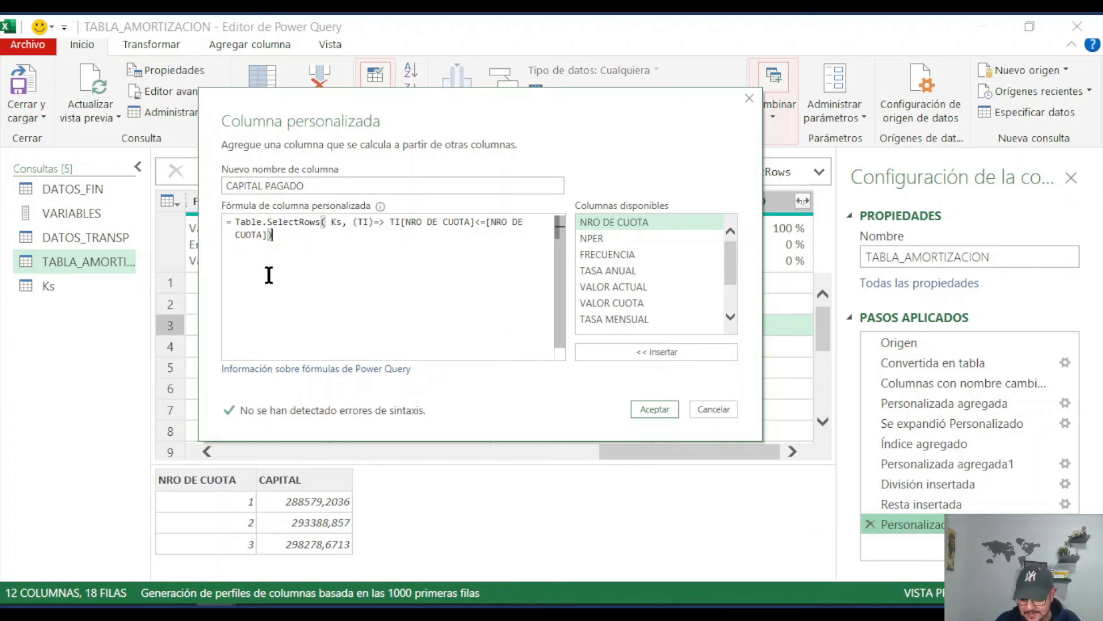
pyautogui.write('[')
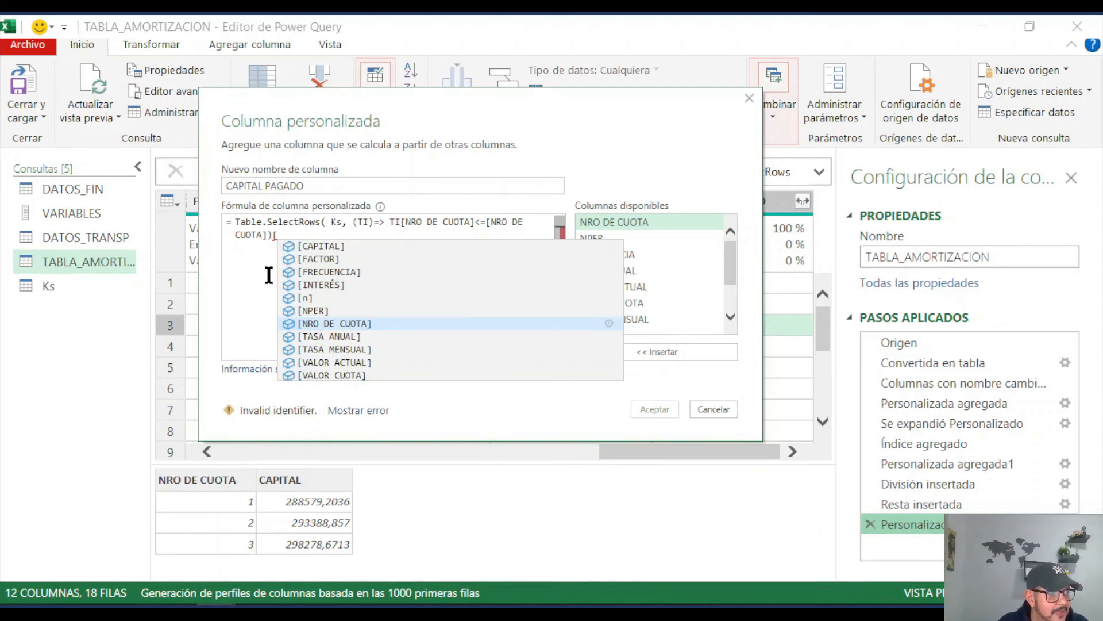
pyautogui.click(335, 247)
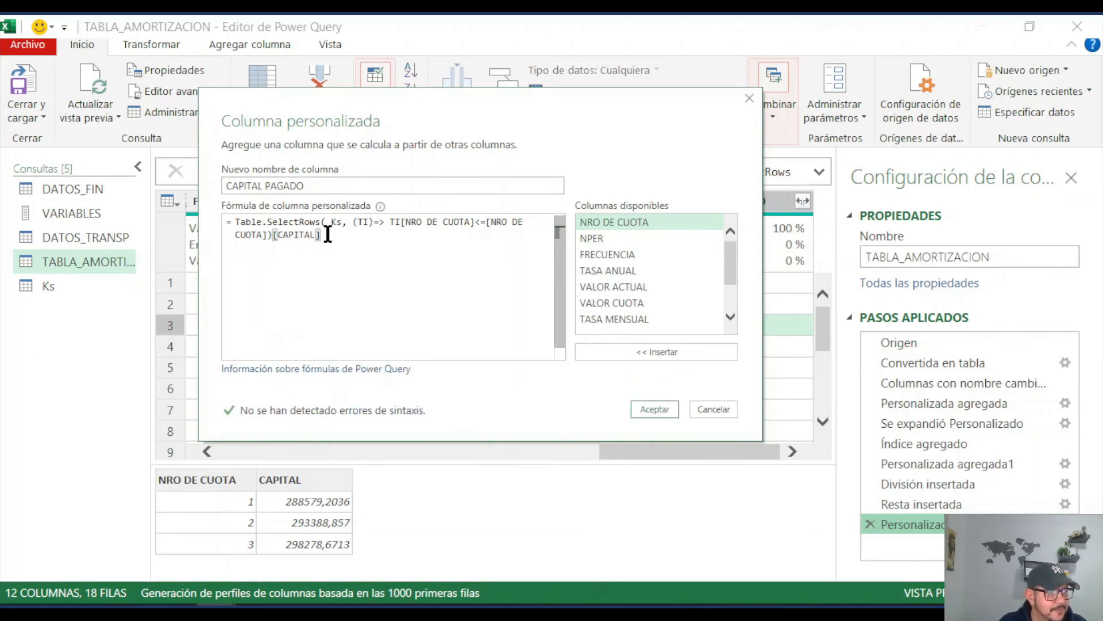
pyautogui.click(660, 406)
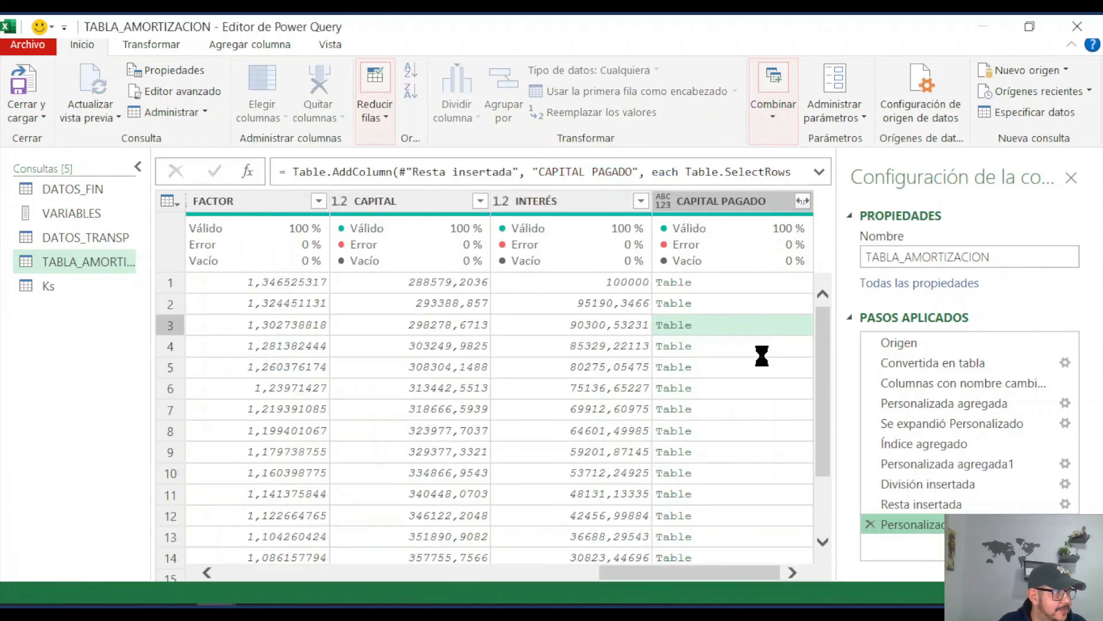
pyautogui.click(727, 282)
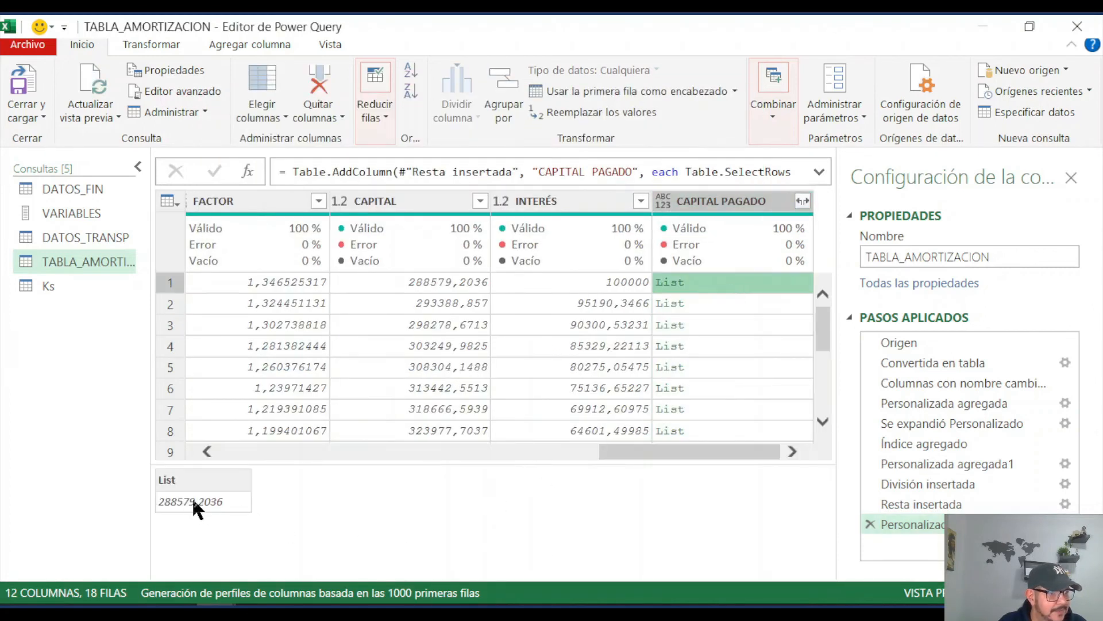
pyautogui.click(724, 300)
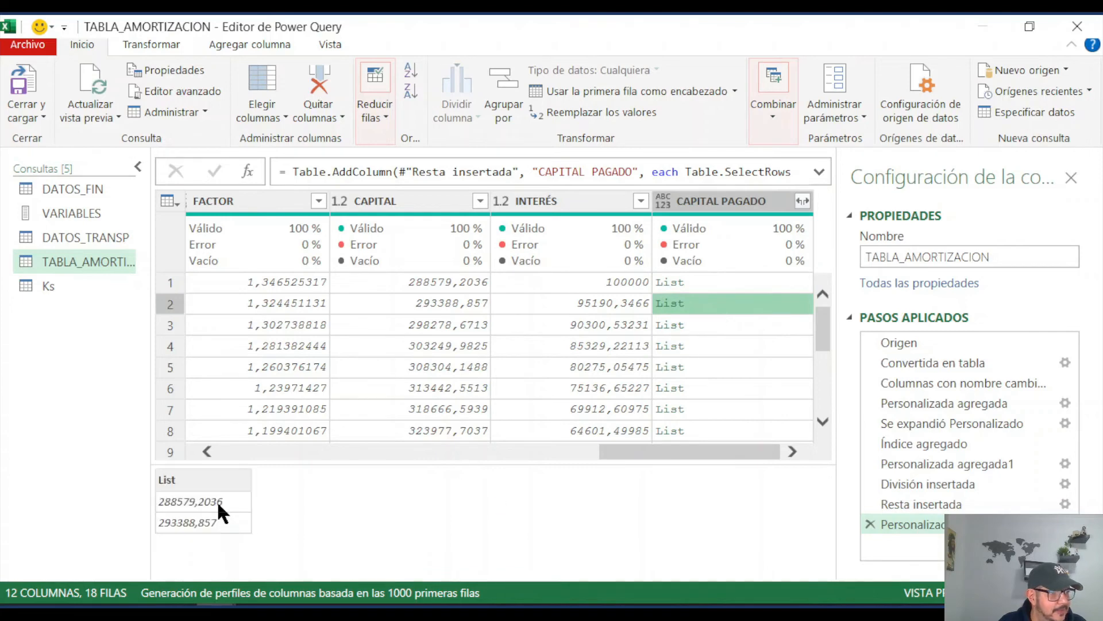
pyautogui.click(713, 327)
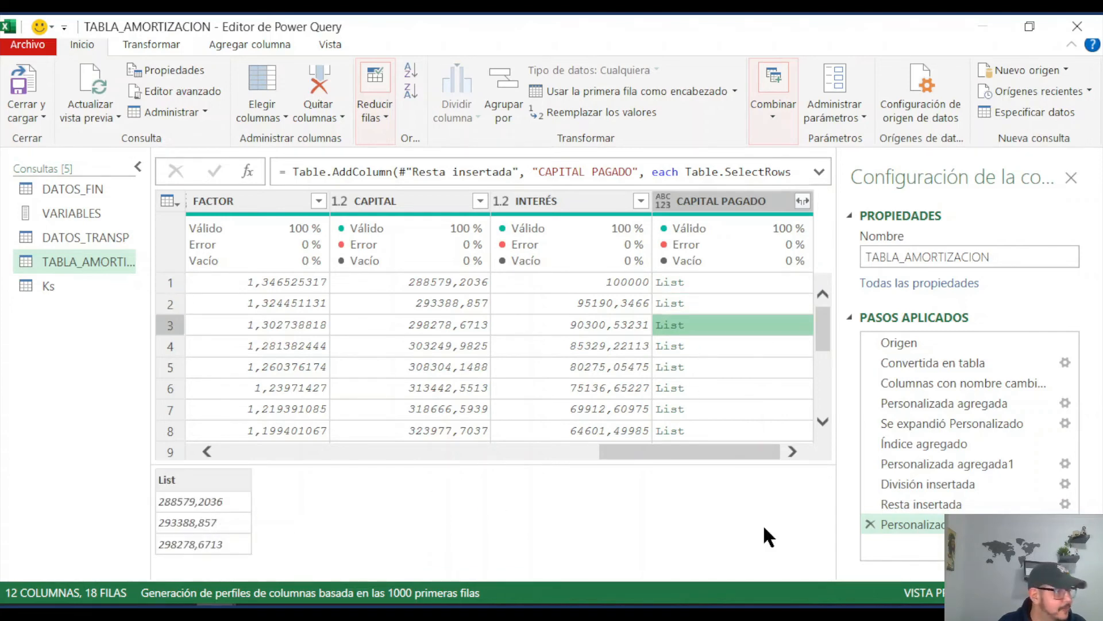
# Step: Wrap the whole CAPITAL PAGADO expression in List.Sum( ), apply it and check the cumulative values down to the last instalment
pyautogui.click(1065, 524)
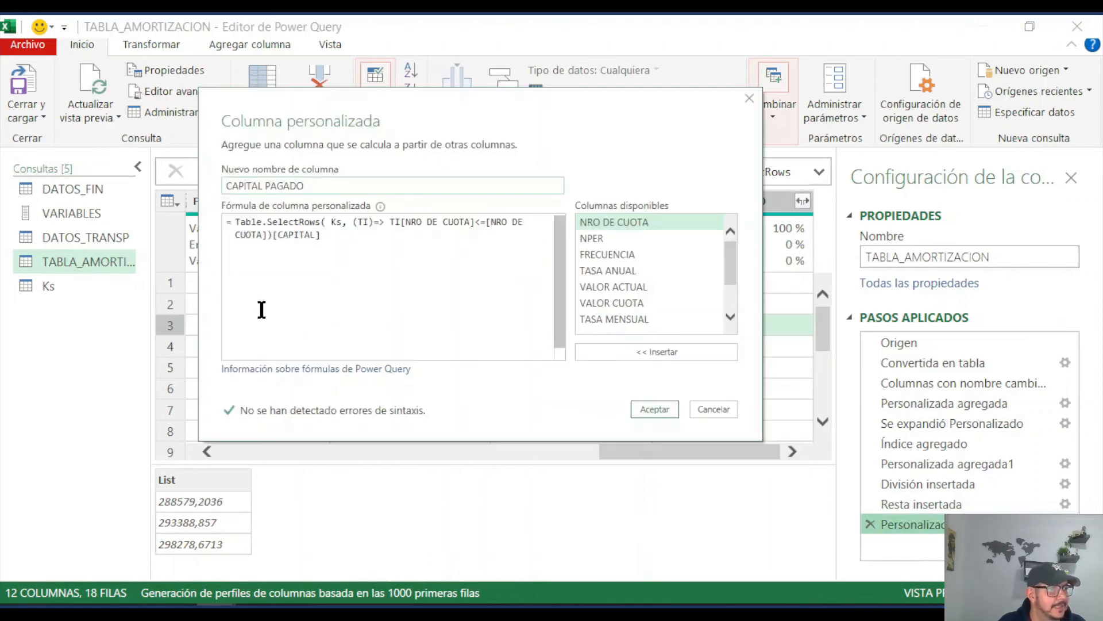
pyautogui.click(235, 223)
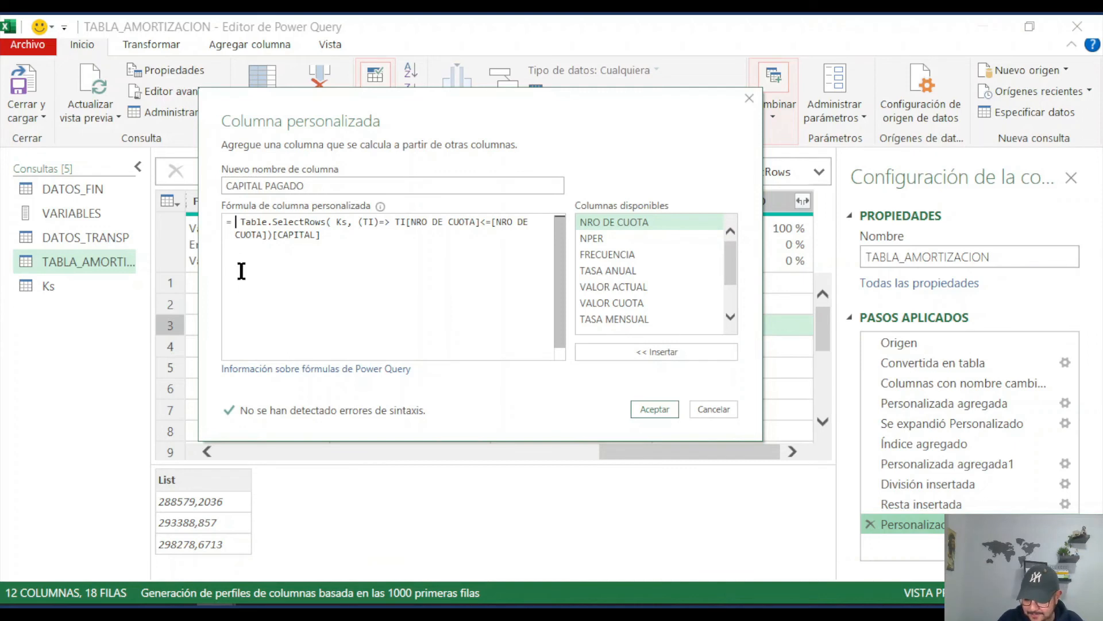
pyautogui.write('listsum')
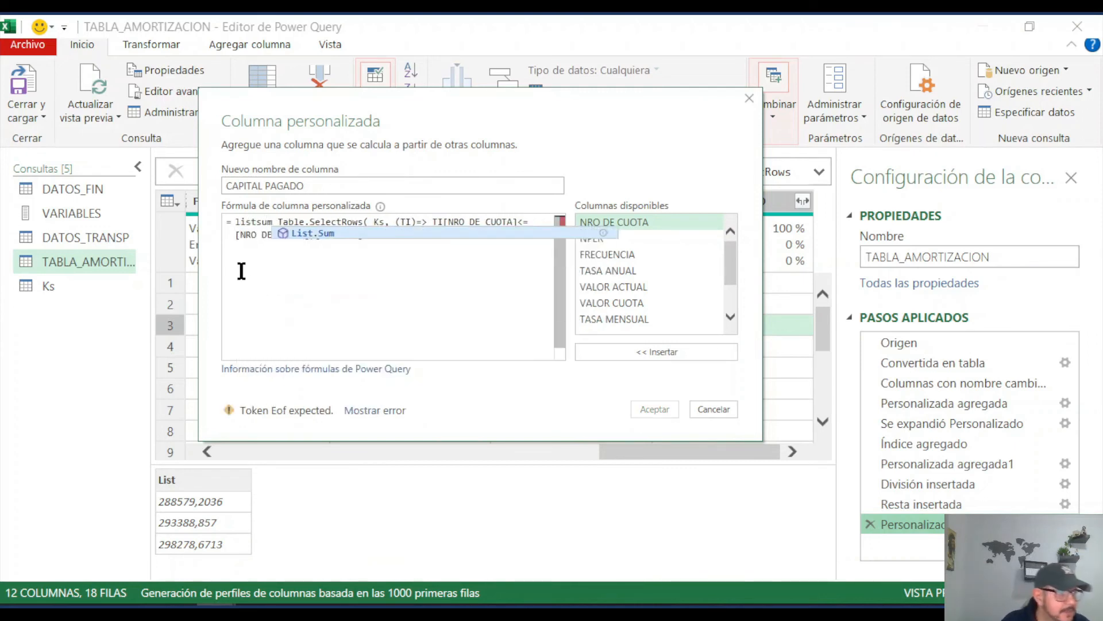
pyautogui.click(337, 235)
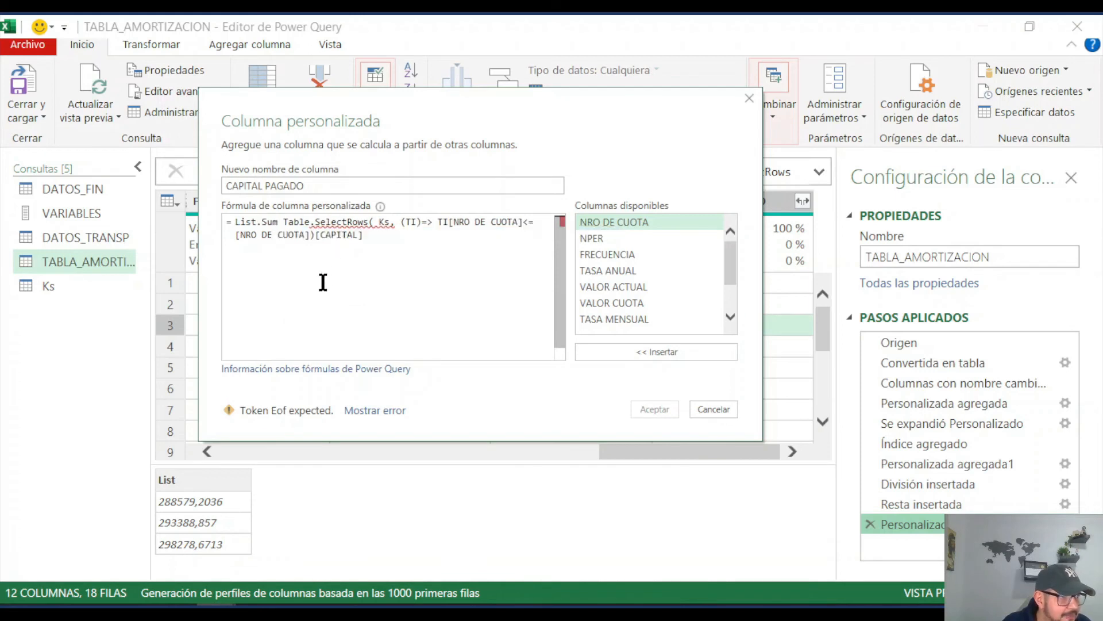
pyautogui.write('(')
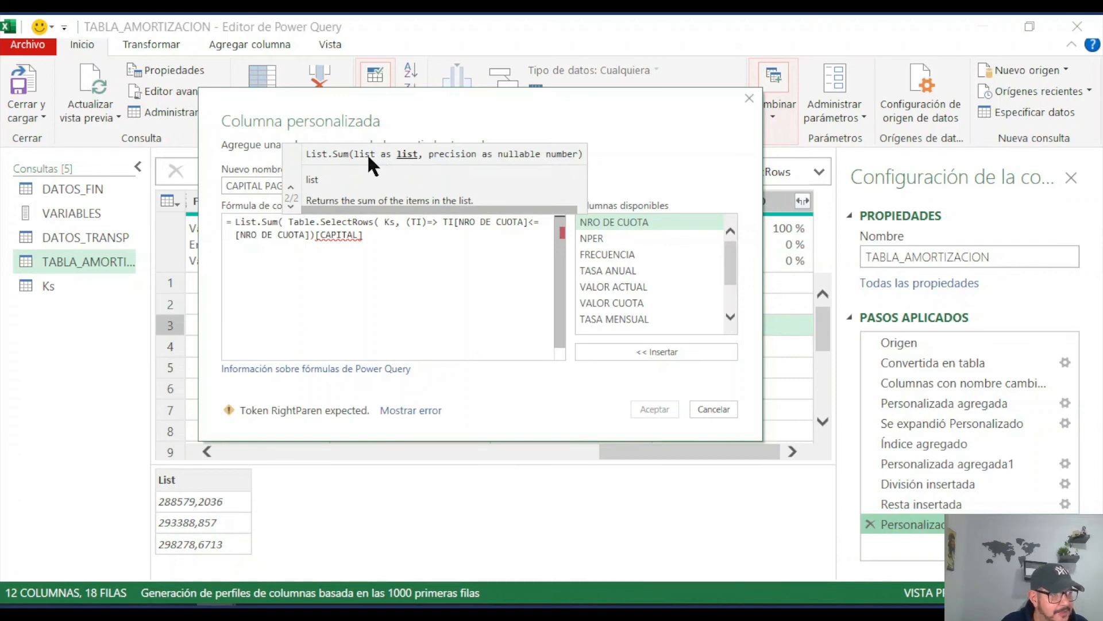
pyautogui.click(377, 242)
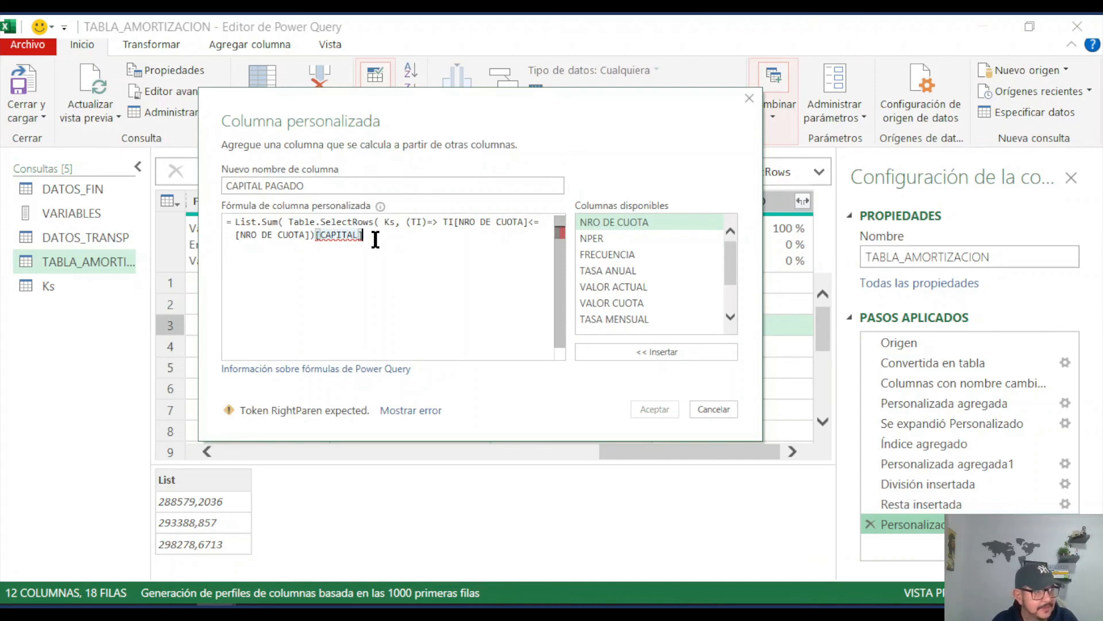
pyautogui.write(')')
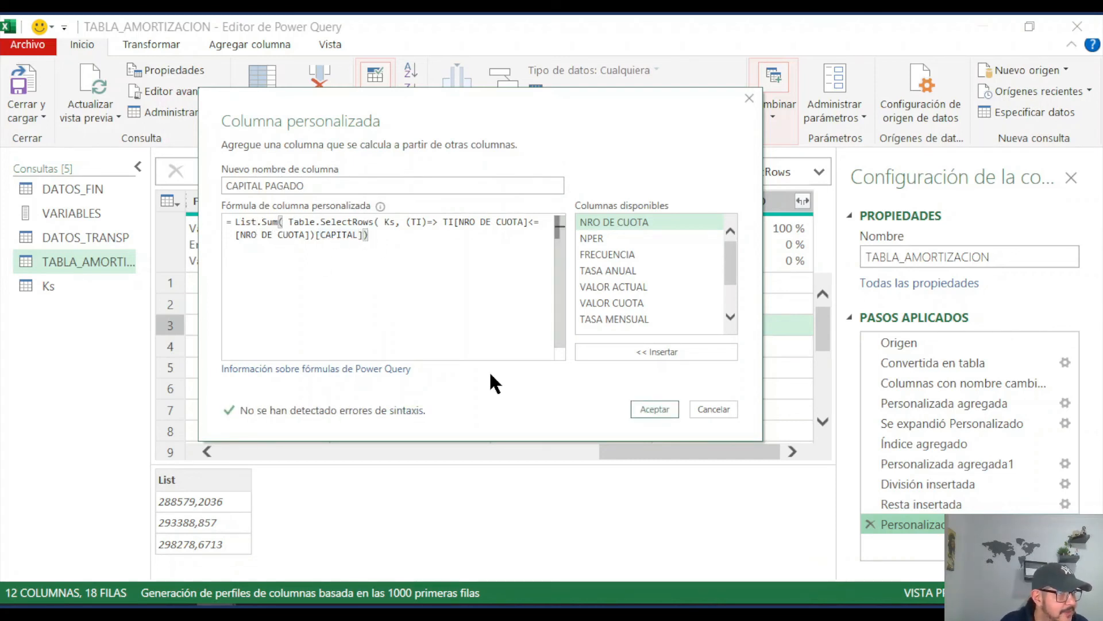
pyautogui.click(663, 409)
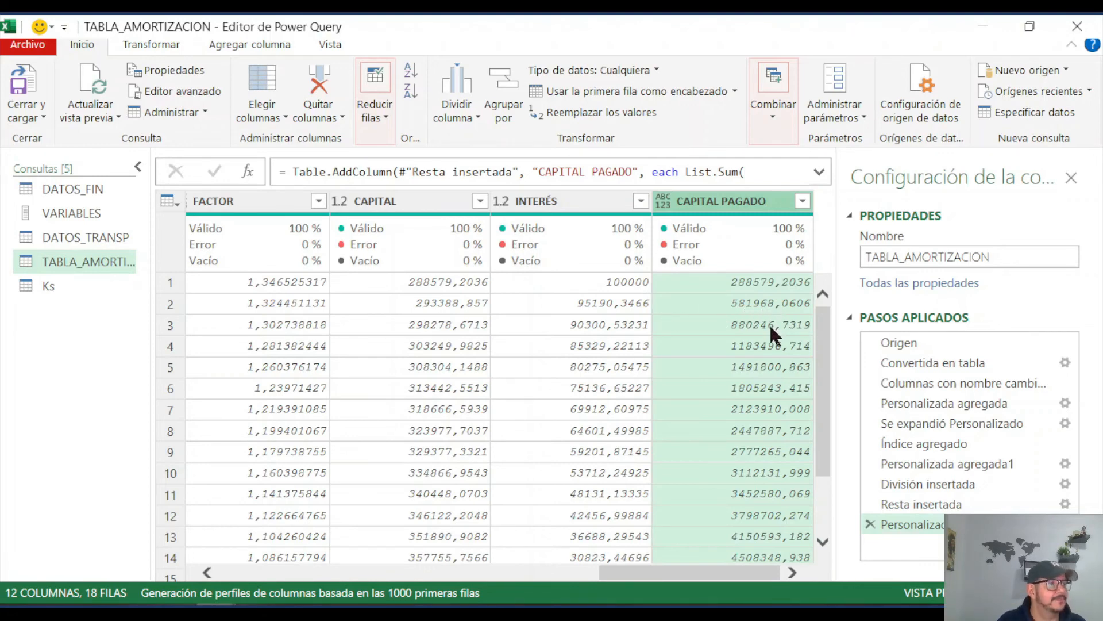
pyautogui.scroll(-3, 802, 449)
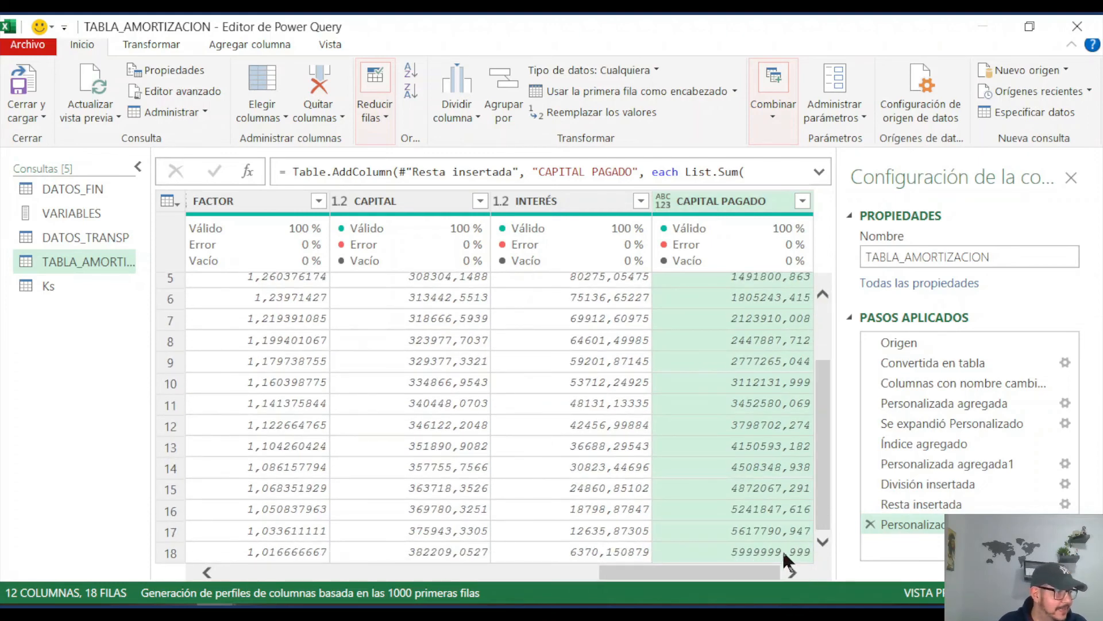
pyautogui.scroll(3, 821, 507)
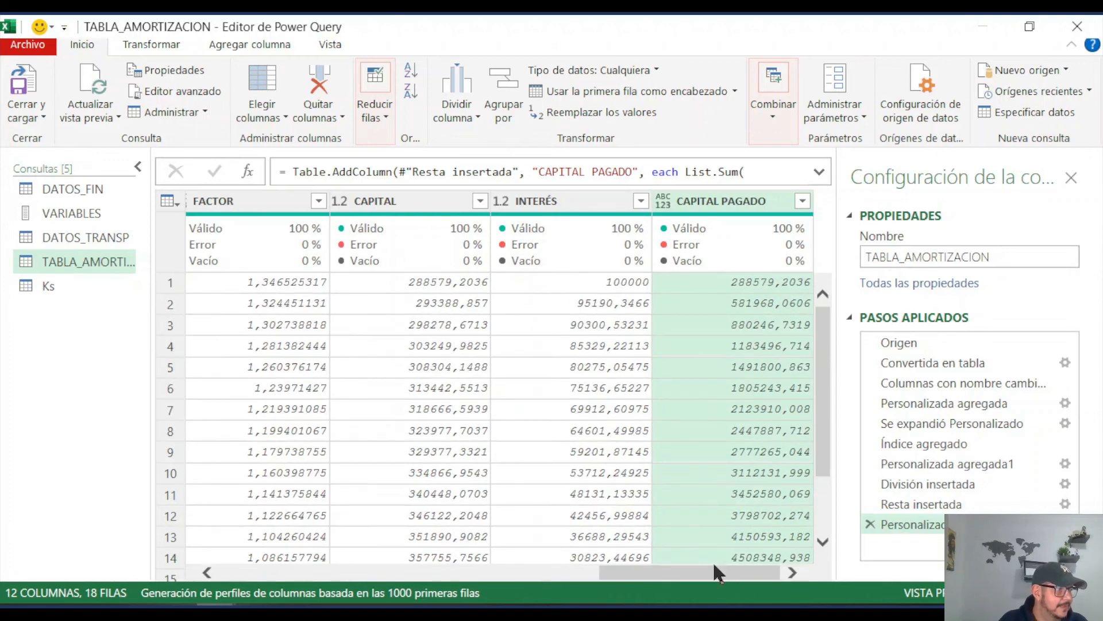
# Step: Add a column that subtracts CAPITAL PAGADO from VALOR ACTUAL using the standard Restar operation
pyautogui.moveTo(711, 575); pyautogui.dragTo(521, 574)
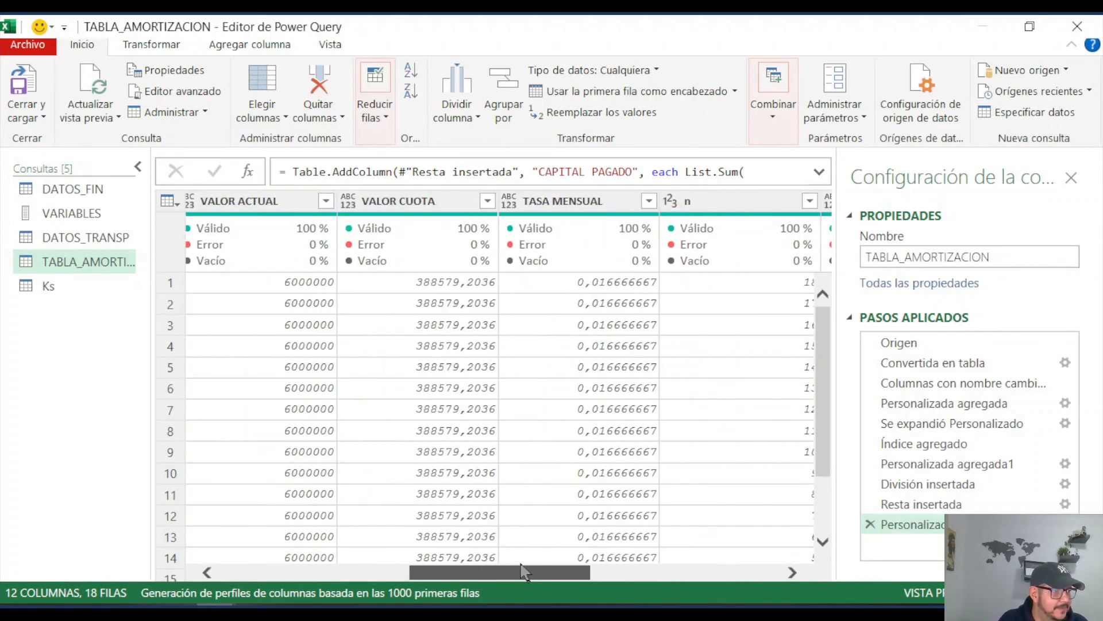
pyautogui.click(282, 200)
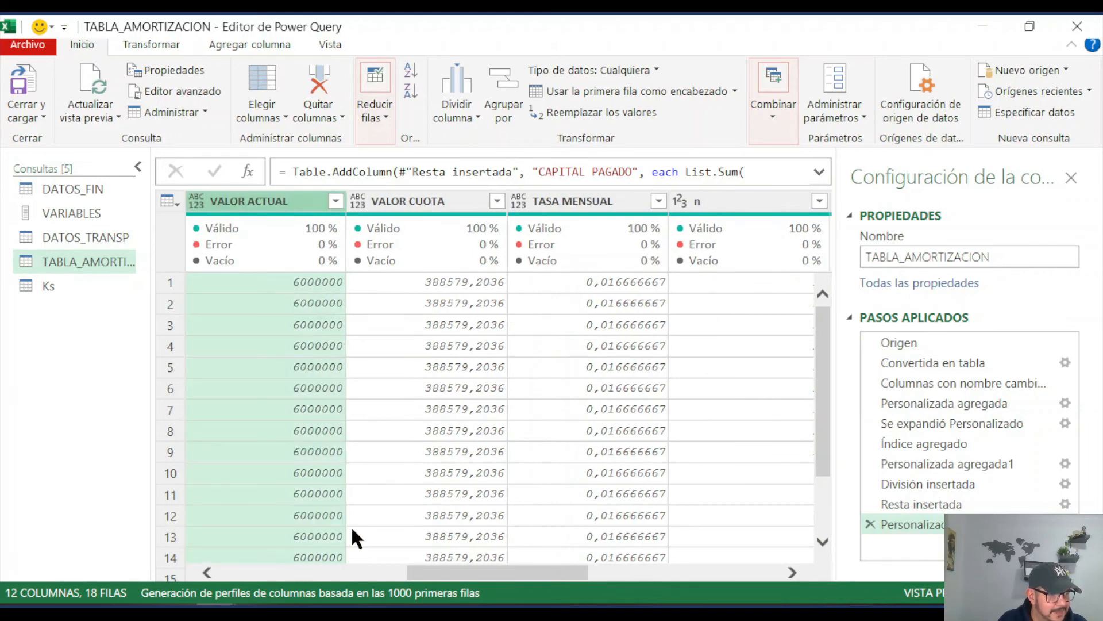
pyautogui.moveTo(454, 573); pyautogui.dragTo(647, 573)
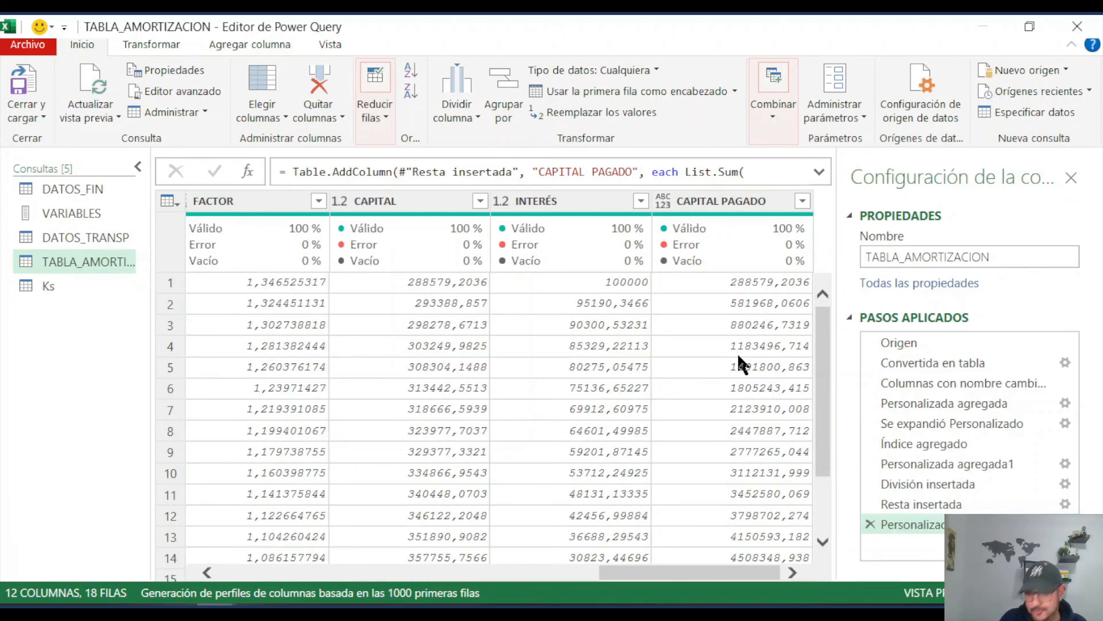
pyautogui.click(739, 207)
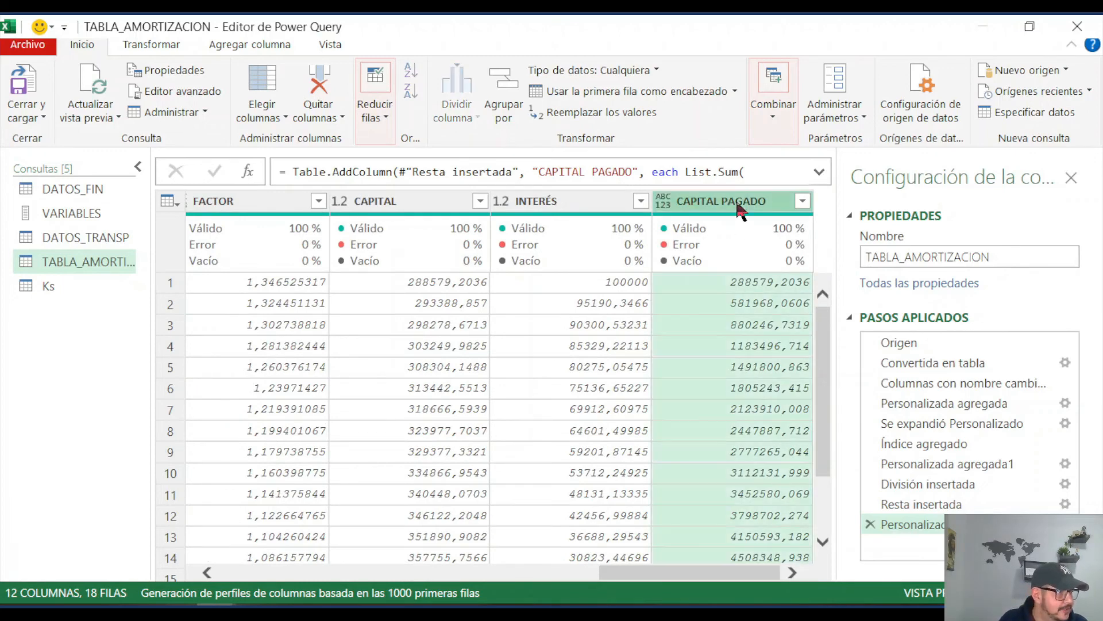
pyautogui.click(254, 45)
pyautogui.click(627, 115)
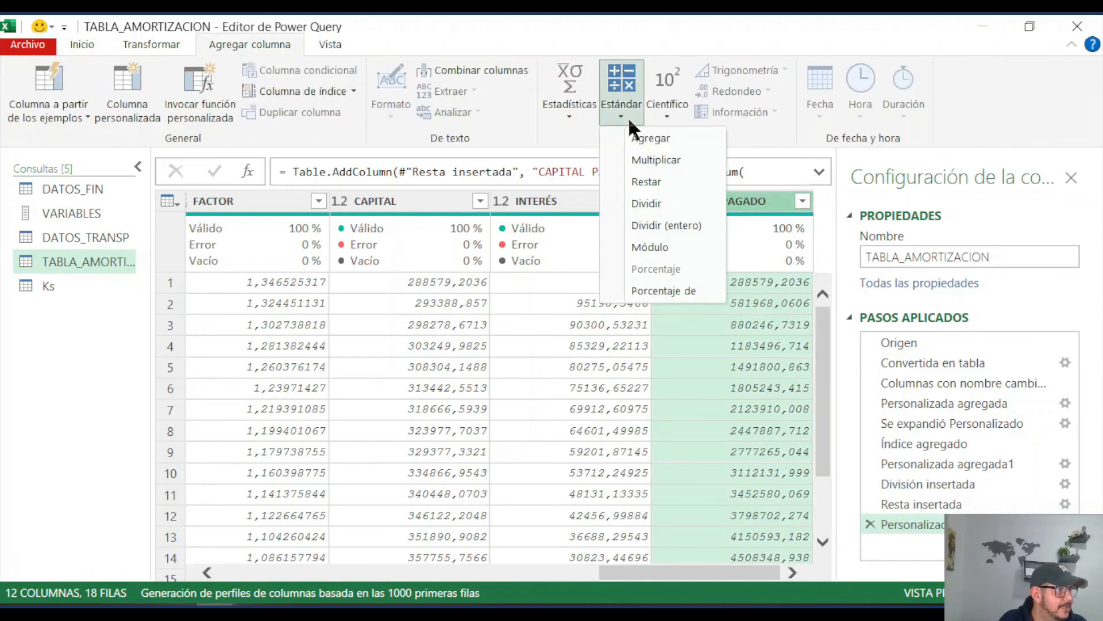
pyautogui.click(660, 181)
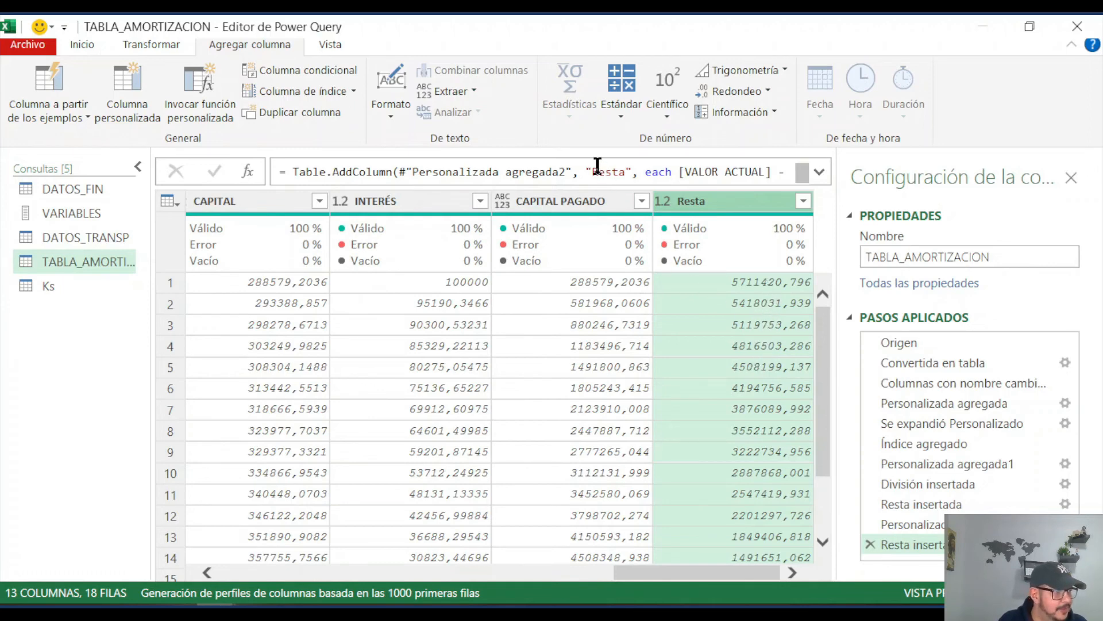
# Step: Try to rename the Resta column as CAPITAL PAGADO within the Table.AddColumn formula of its step
pyautogui.moveTo(594, 172); pyautogui.dragTo(625, 172)
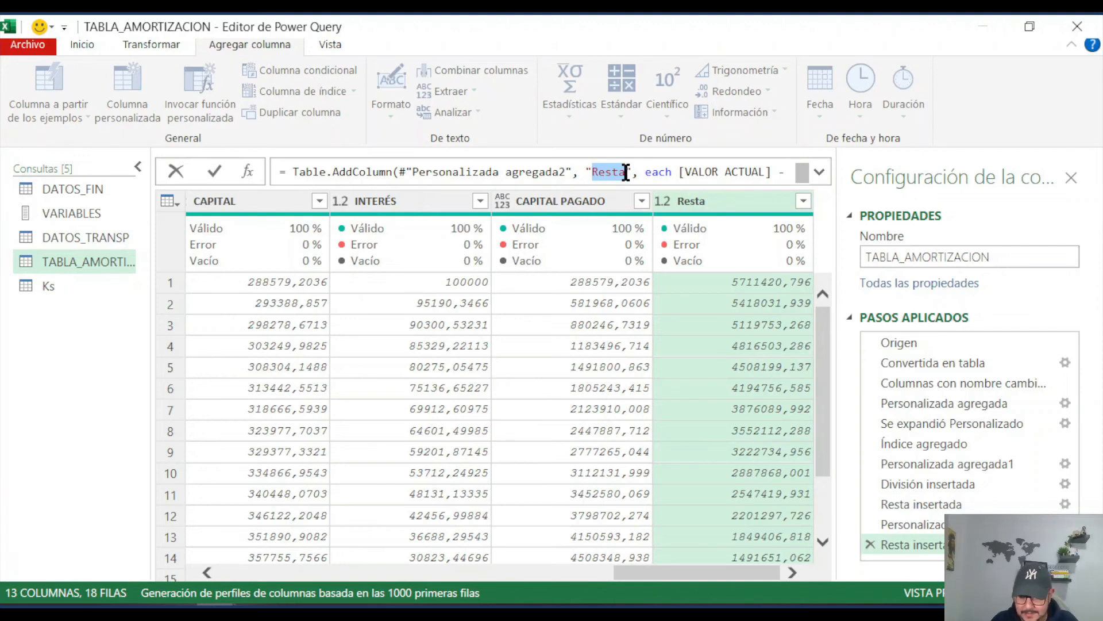
pyautogui.write('CAPITAL PA')
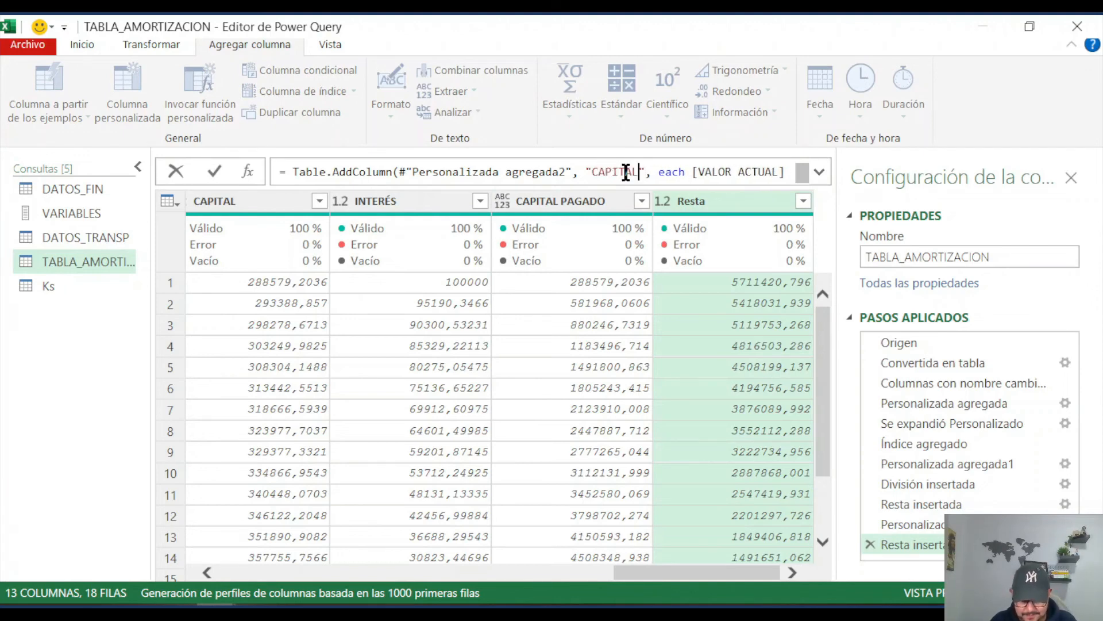
pyautogui.write('GADO')
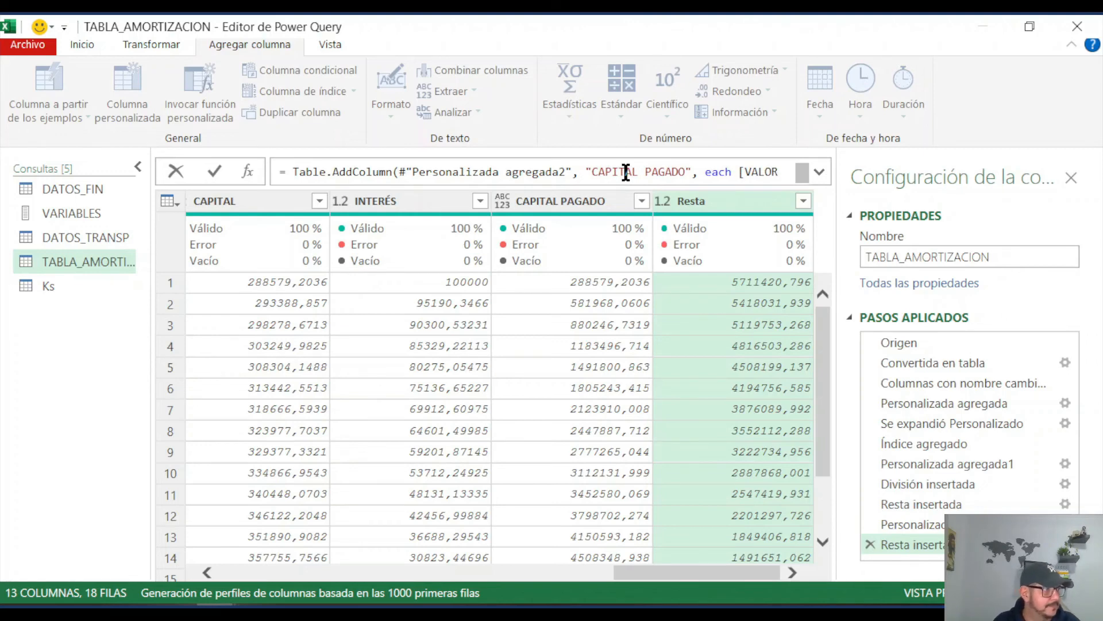
pyautogui.press('Return')
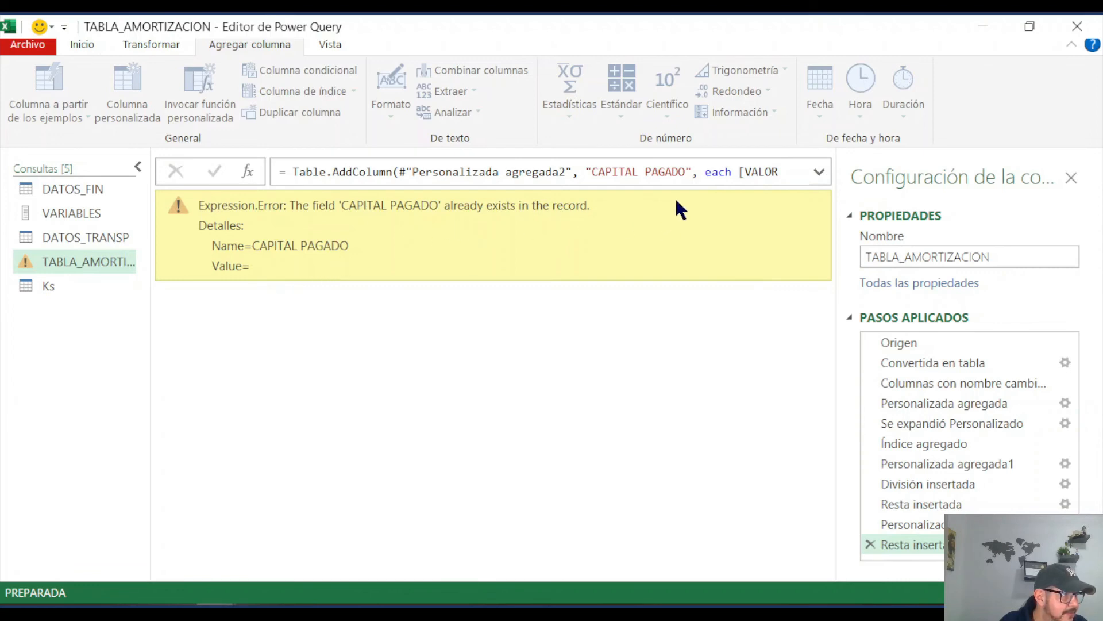
# Step: Rename the subtraction column as CAPITAL PENDIENTE in its Table.AddColumn formula, apply it and check the new column
pyautogui.click(687, 172)
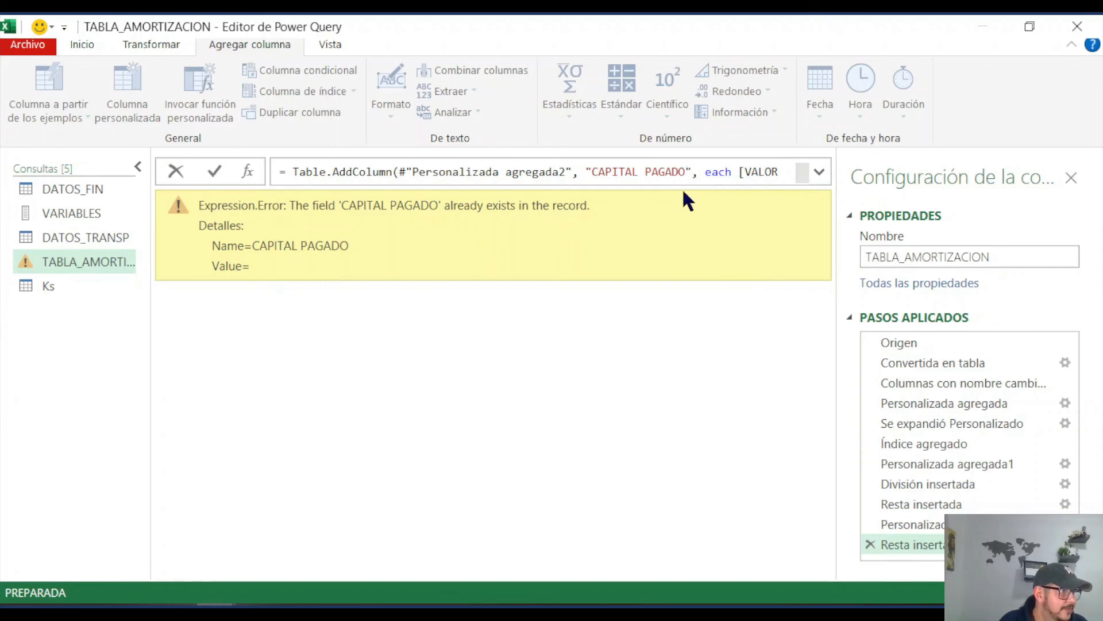
pyautogui.press('BackSpace')
pyautogui.press('BackSpace')
pyautogui.press('BackSpace')
pyautogui.press('BackSpace')
pyautogui.press('BackSpace')
pyautogui.press('BackSpace')
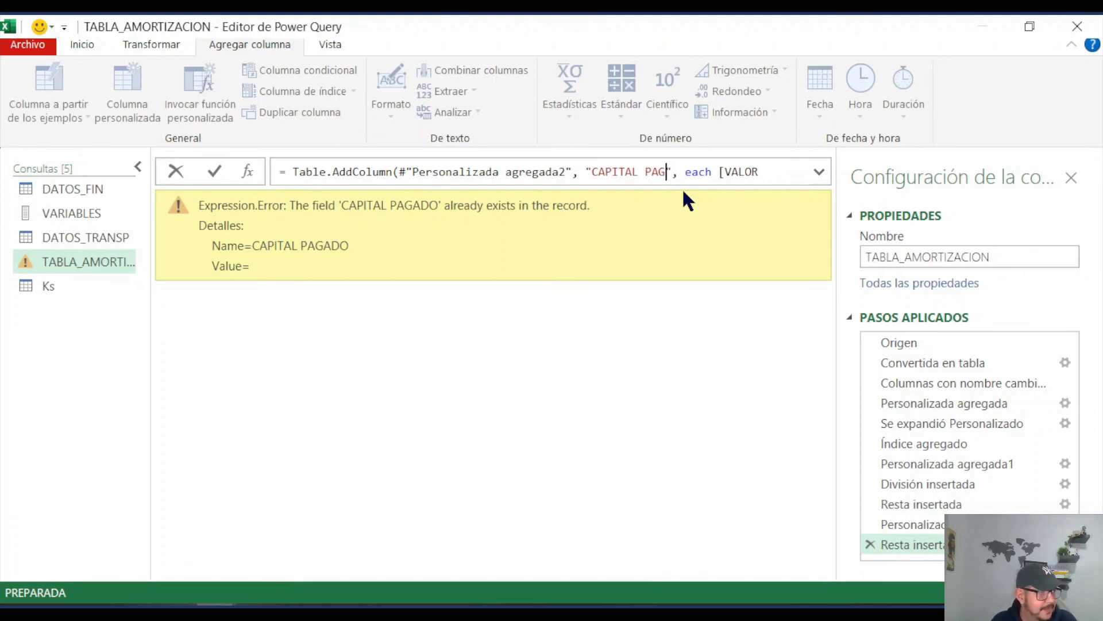
pyautogui.write('PENDIEN')
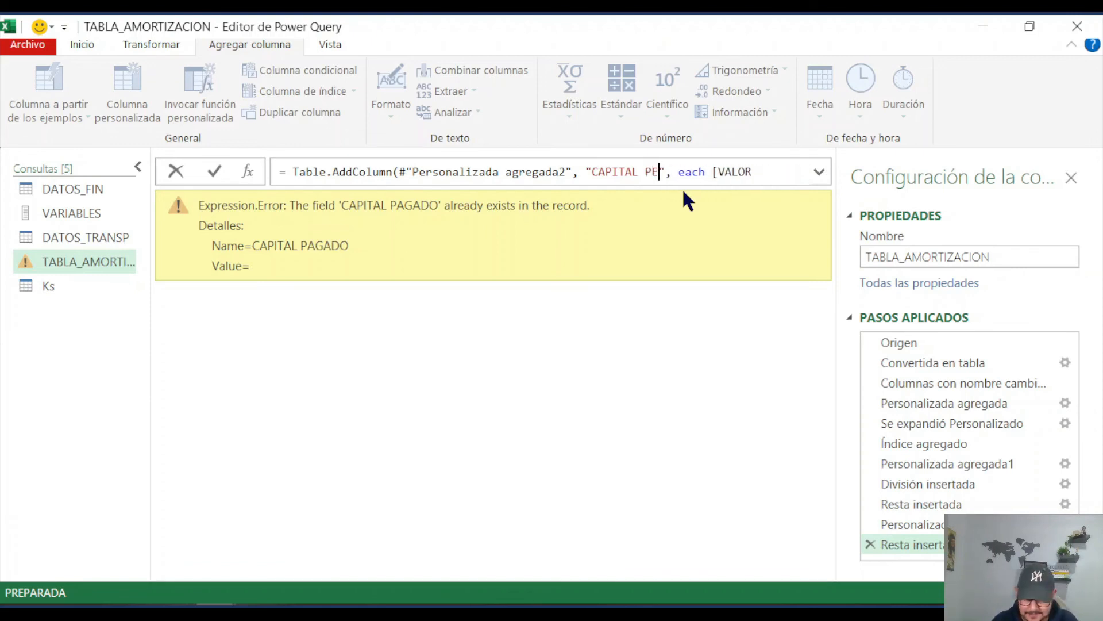
pyautogui.write('TE')
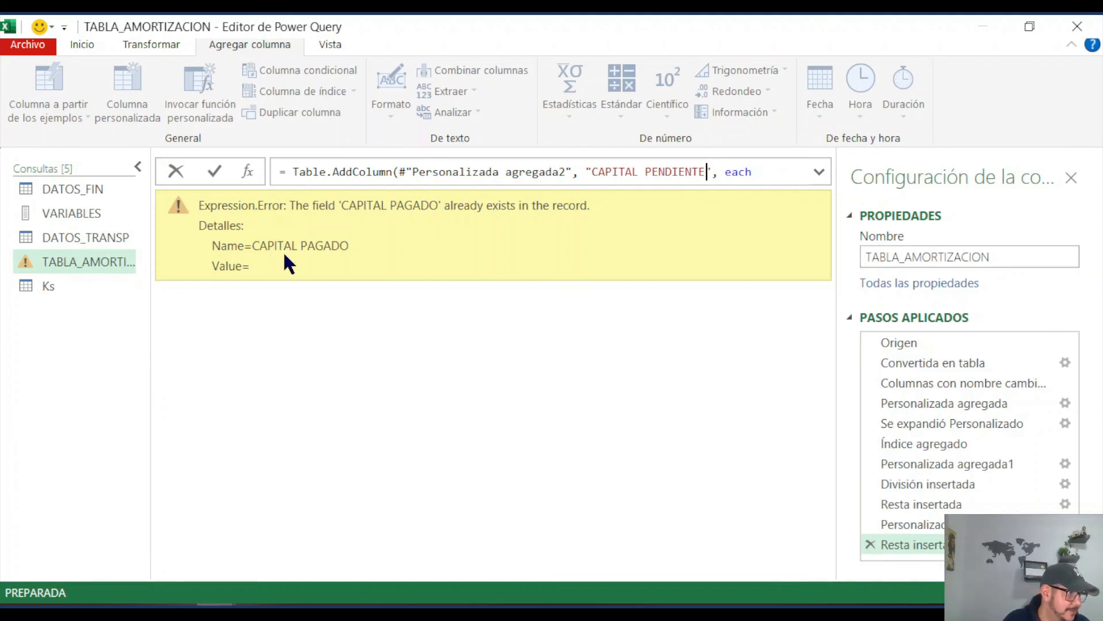
pyautogui.press('Return')
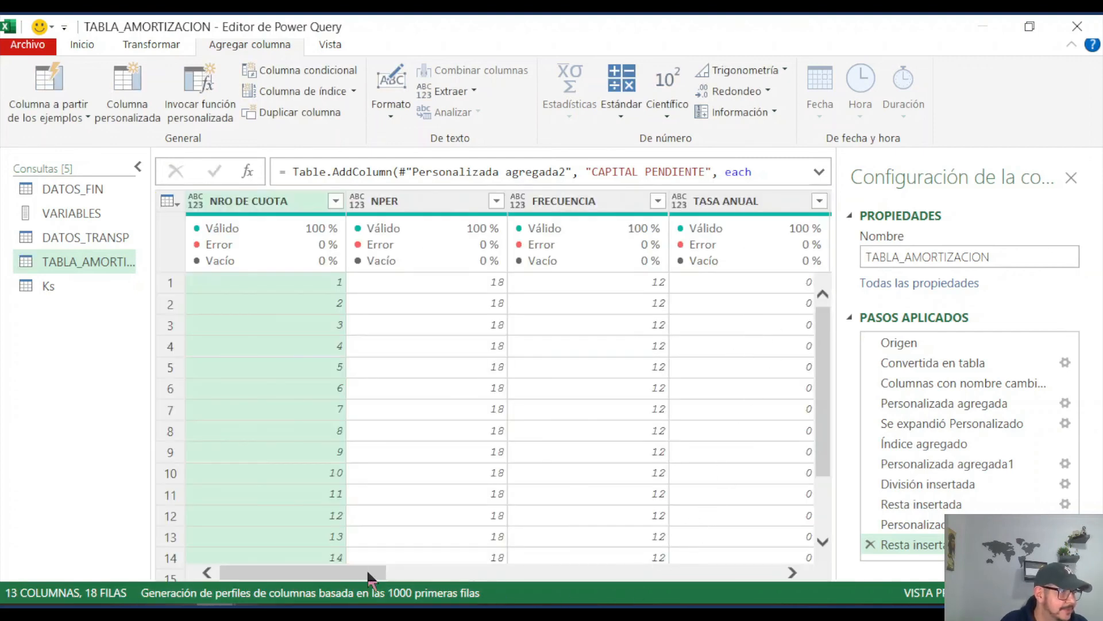
pyautogui.moveTo(357, 572); pyautogui.dragTo(751, 571)
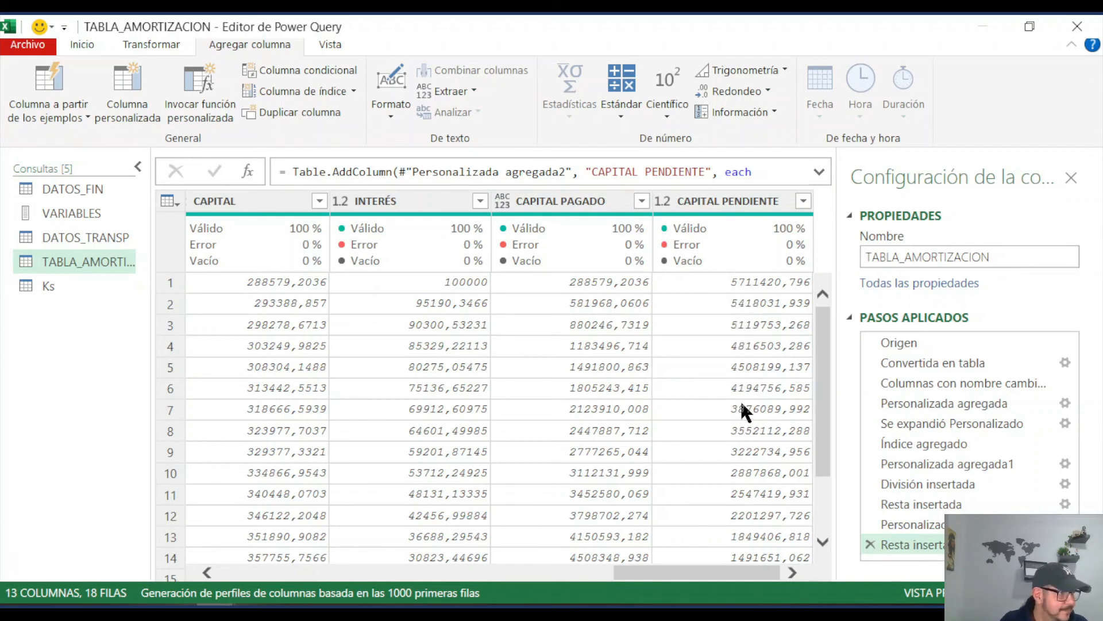
# Step: Keep only the NRO DE CUOTA, VALOR CUOTA, CAPITAL, INTERÉS and CAPITAL PENDIENTE columns and remove all the others
pyautogui.moveTo(683, 573); pyautogui.dragTo(281, 579)
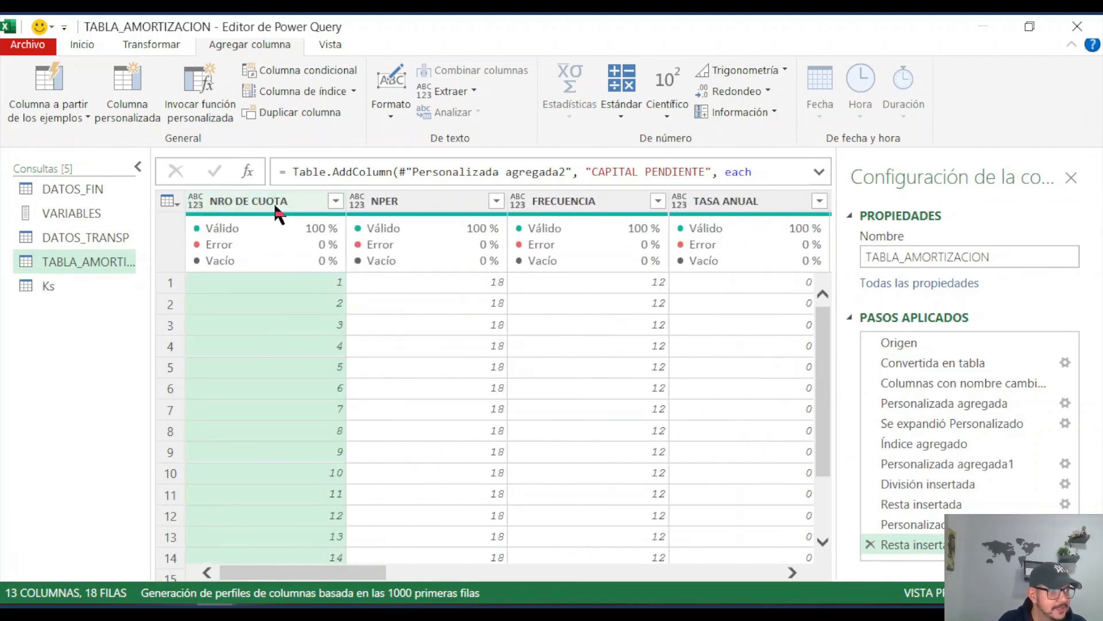
pyautogui.moveTo(352, 578); pyautogui.dragTo(494, 580)
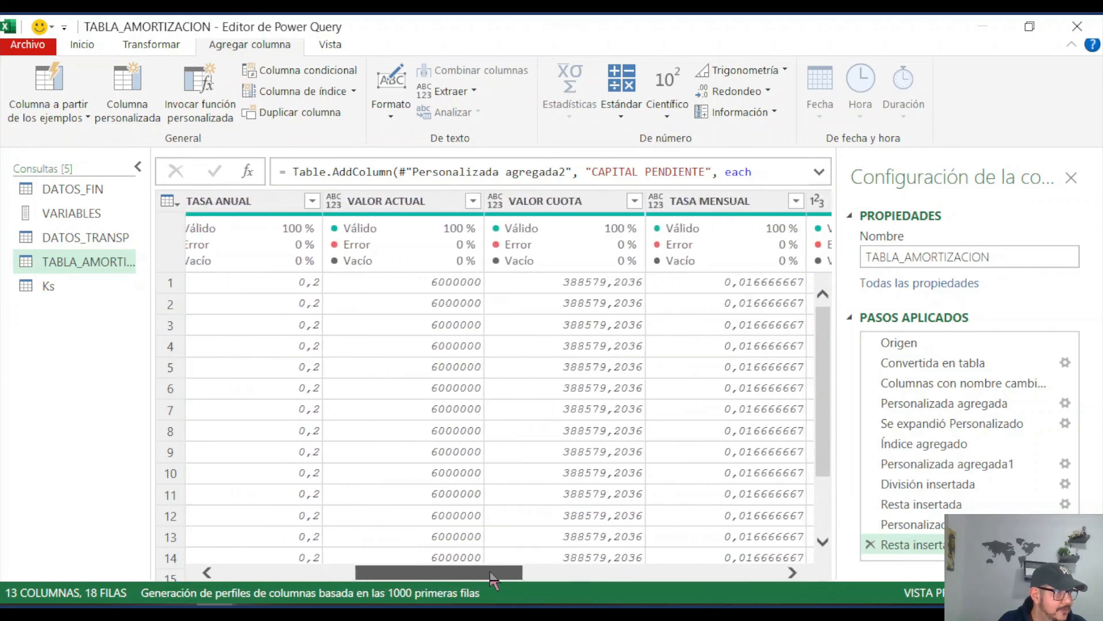
pyautogui.click(556, 204)
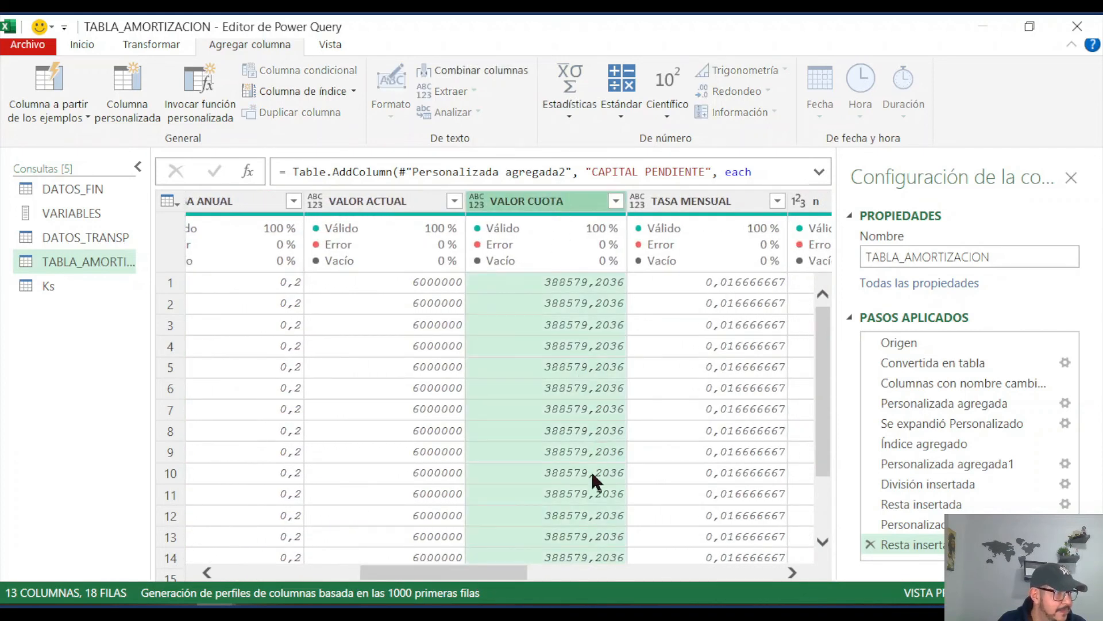
pyautogui.moveTo(502, 576); pyautogui.dragTo(679, 576)
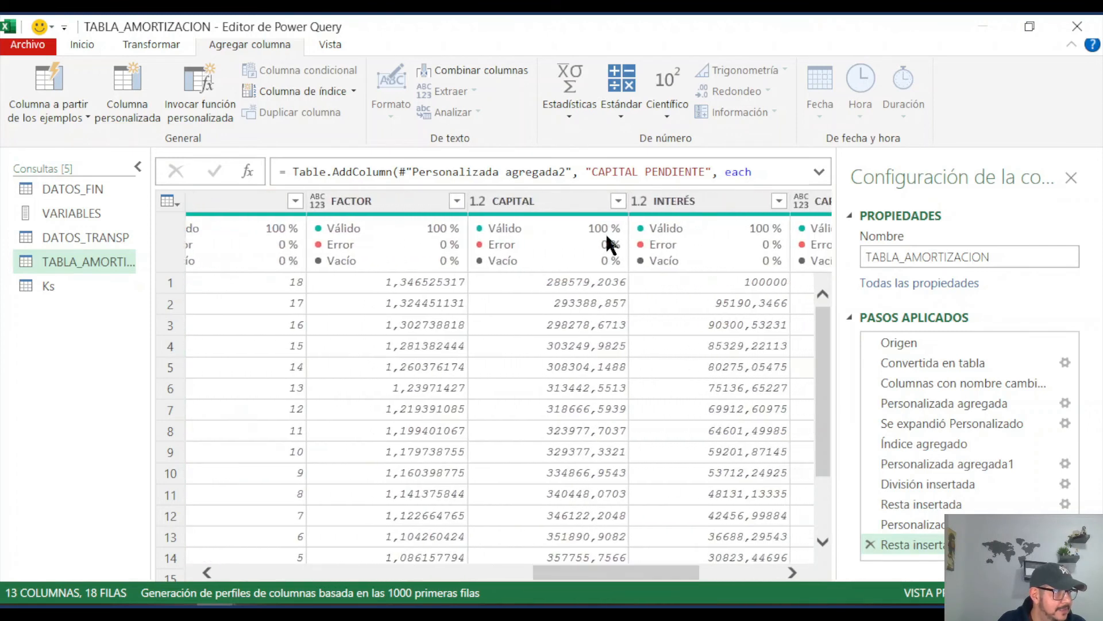
pyautogui.click(560, 203)
pyautogui.keyDown('ctrl'); pyautogui.click(694, 201); pyautogui.keyUp('ctrl')
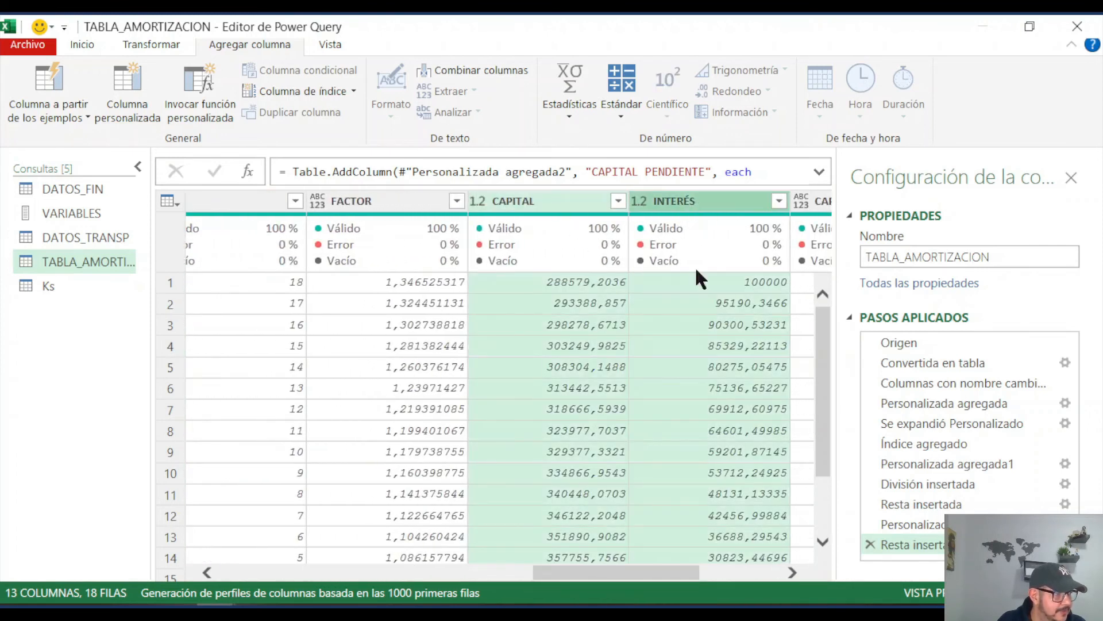
pyautogui.moveTo(619, 577); pyautogui.dragTo(701, 578)
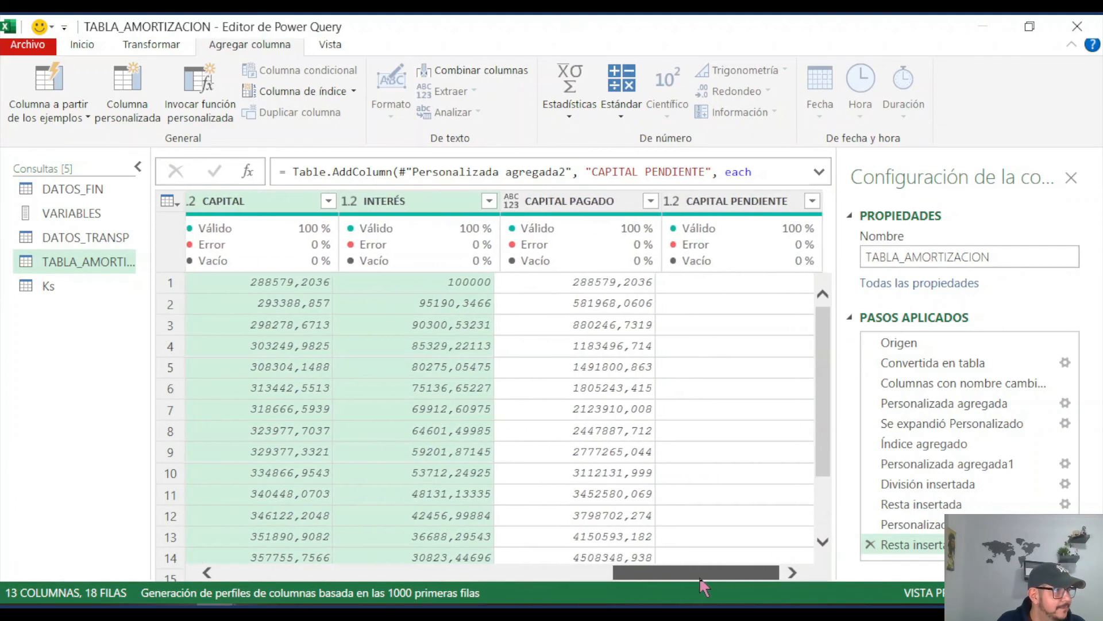
pyautogui.keyDown('ctrl'); pyautogui.click(728, 201); pyautogui.keyUp('ctrl')
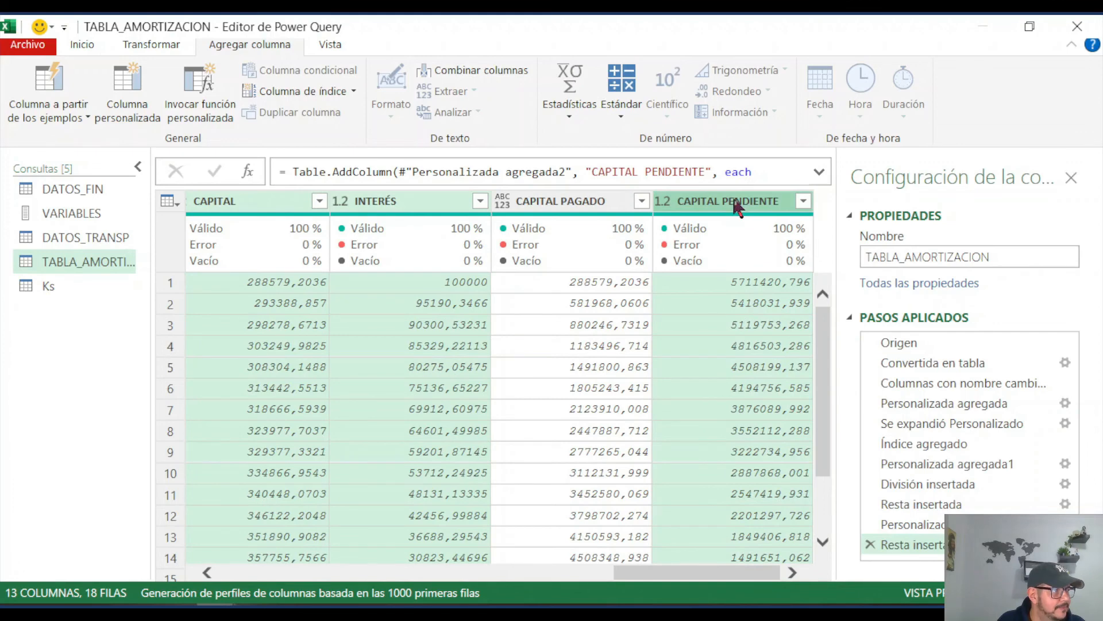
pyautogui.rightClick(735, 205)
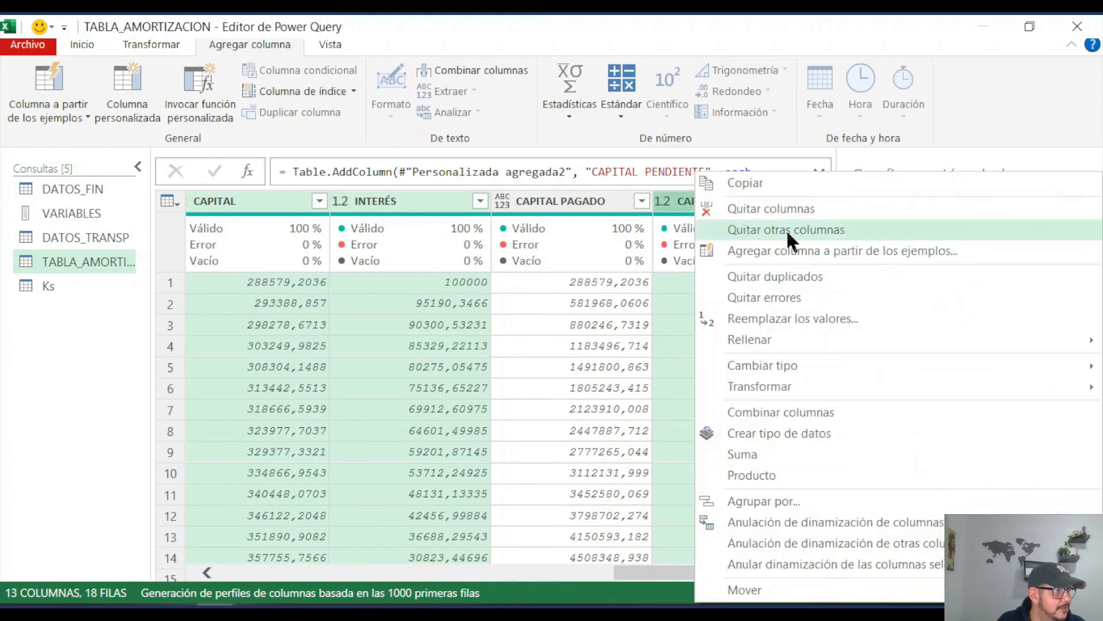
pyautogui.click(786, 228)
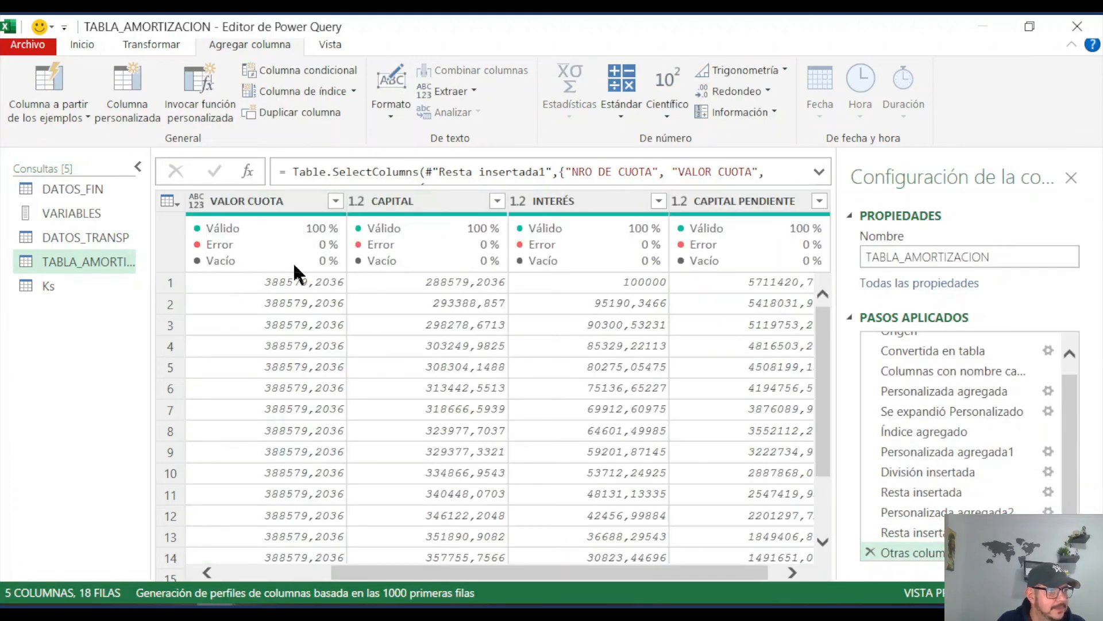
pyautogui.moveTo(542, 575)
pyautogui.mouseDown()
pyautogui.moveTo(395, 576)
pyautogui.moveTo(685, 575)
pyautogui.moveTo(558, 575)
pyautogui.mouseUp()
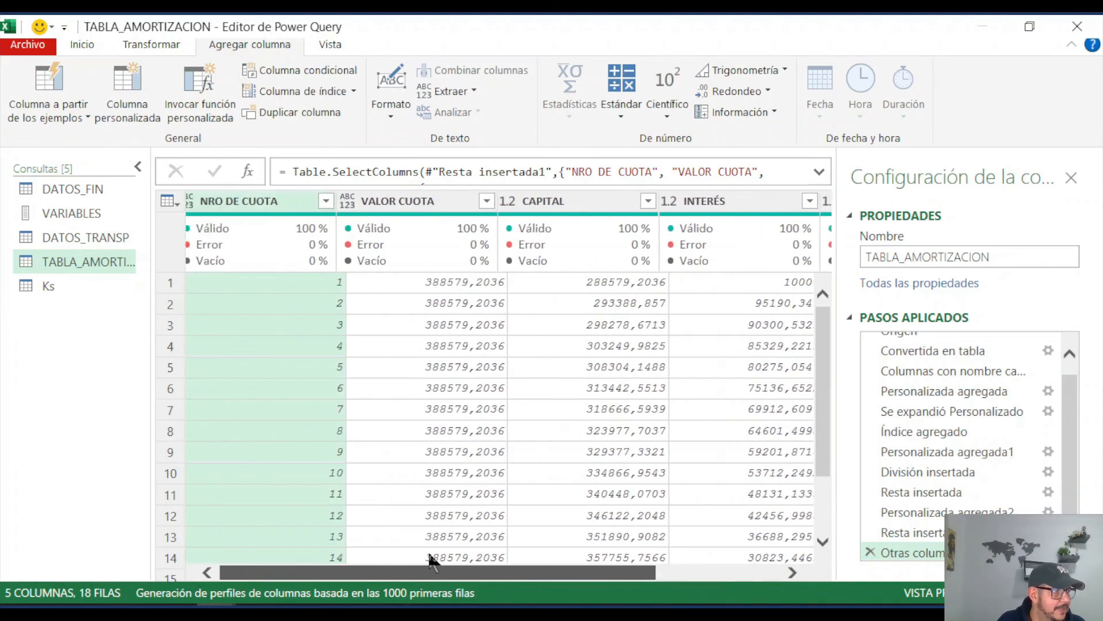
# Step: Set the data type of VALOR CUOTA to Número decimal and of NRO DE CUOTA to Número entero
pyautogui.click(358, 202)
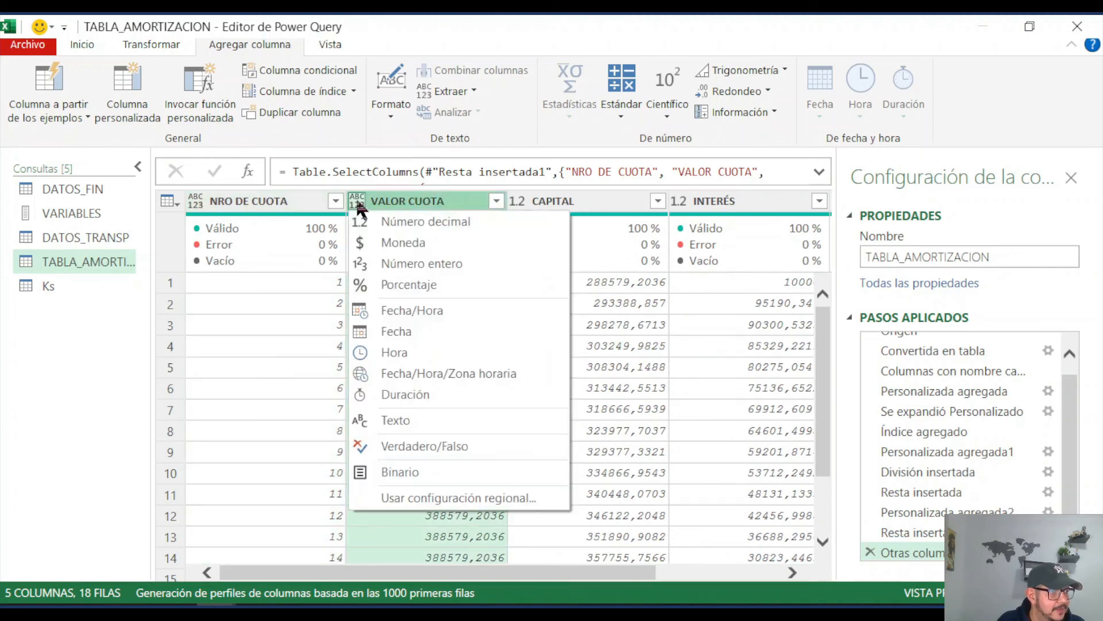
pyautogui.click(439, 221)
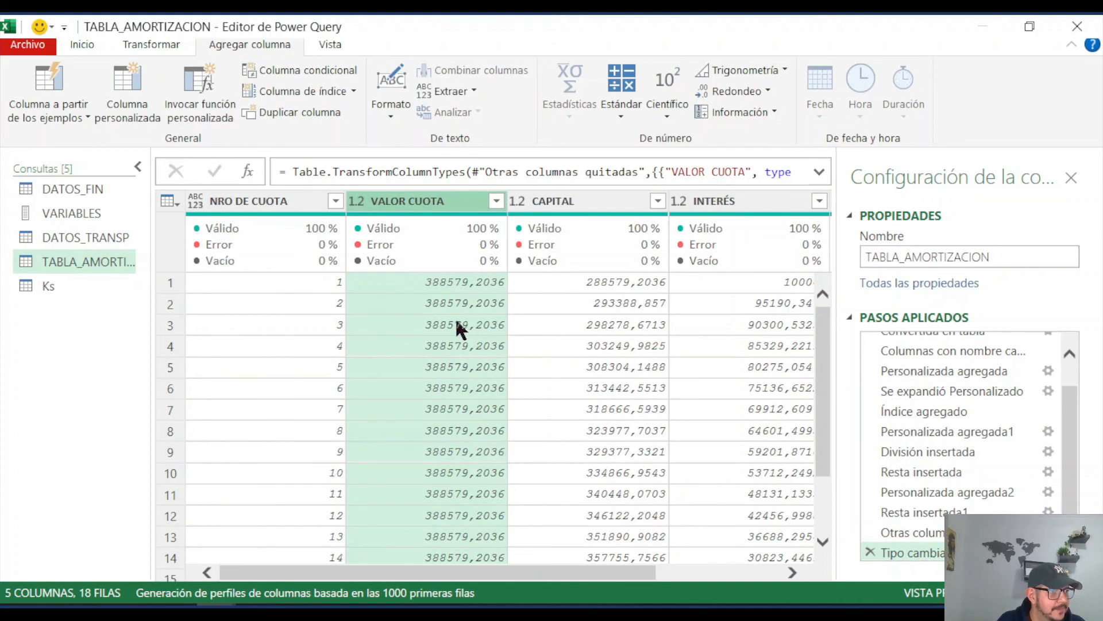
pyautogui.click(199, 198)
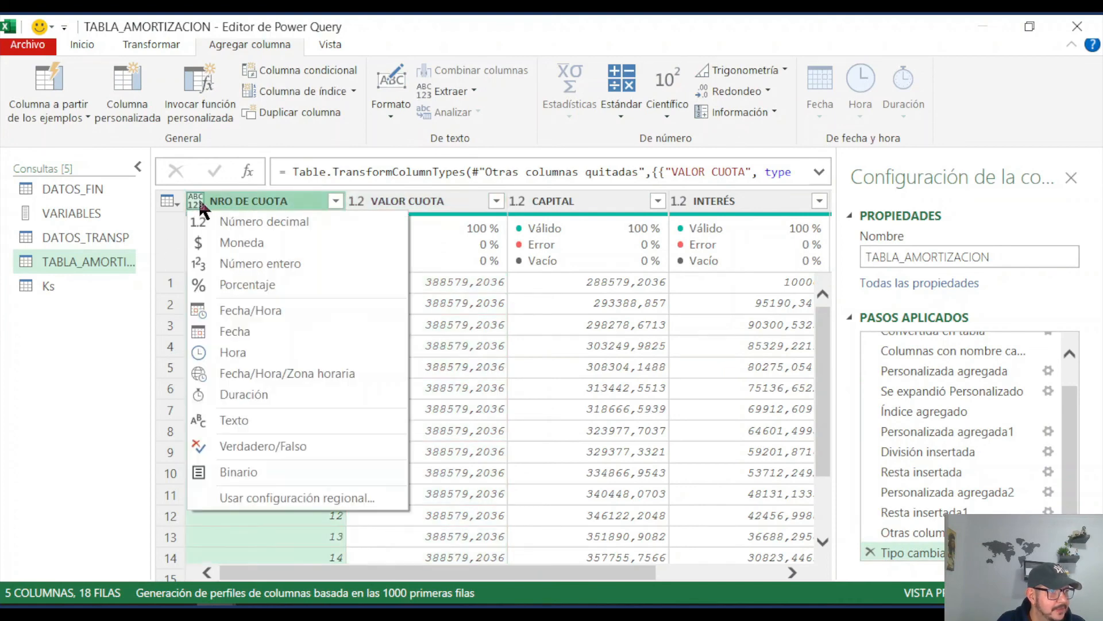
pyautogui.click(253, 261)
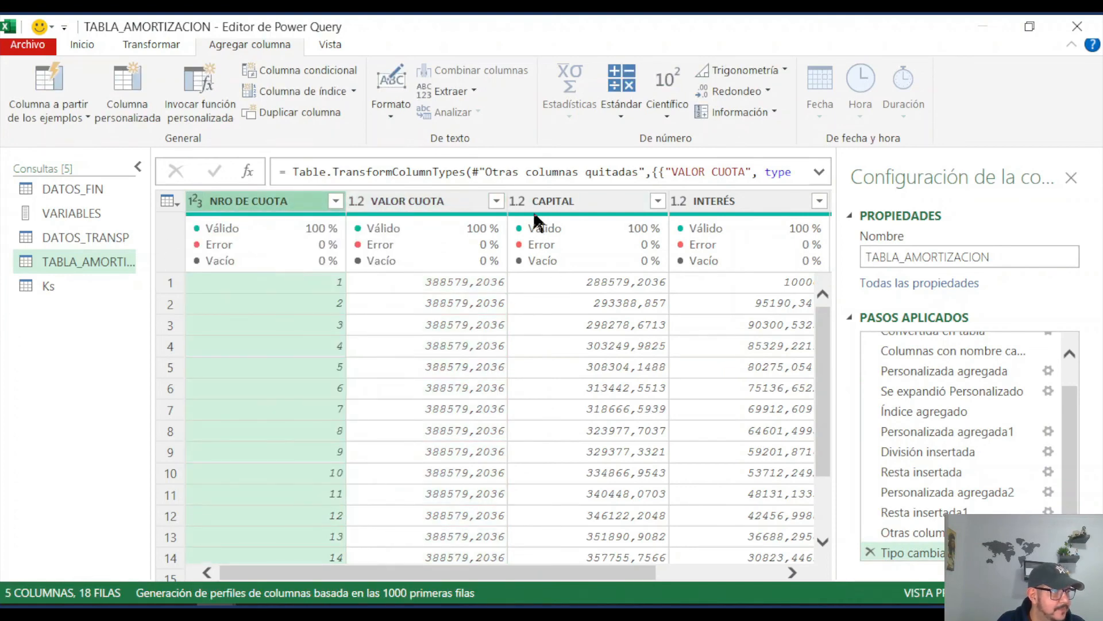
# Step: Round the VALOR CUOTA, CAPITAL, INTERÉS and CAPITAL PENDIENTE columns in place to 2 decimal positions and review the values
pyautogui.moveTo(591, 572)
pyautogui.mouseDown()
pyautogui.moveTo(742, 573)
pyautogui.moveTo(574, 575)
pyautogui.mouseUp()
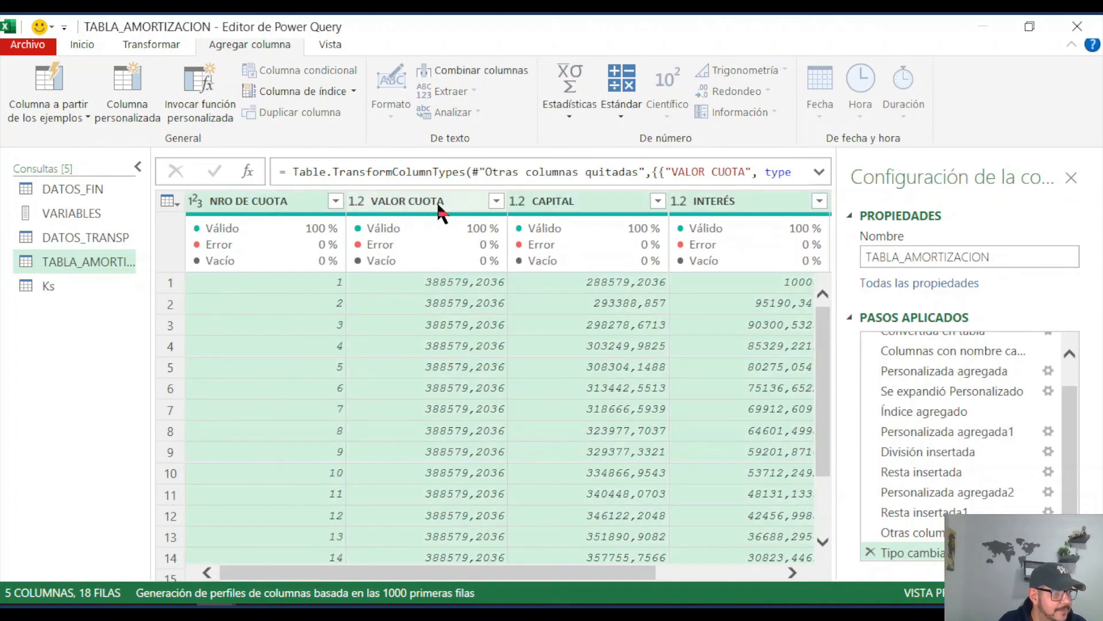
pyautogui.click(440, 202)
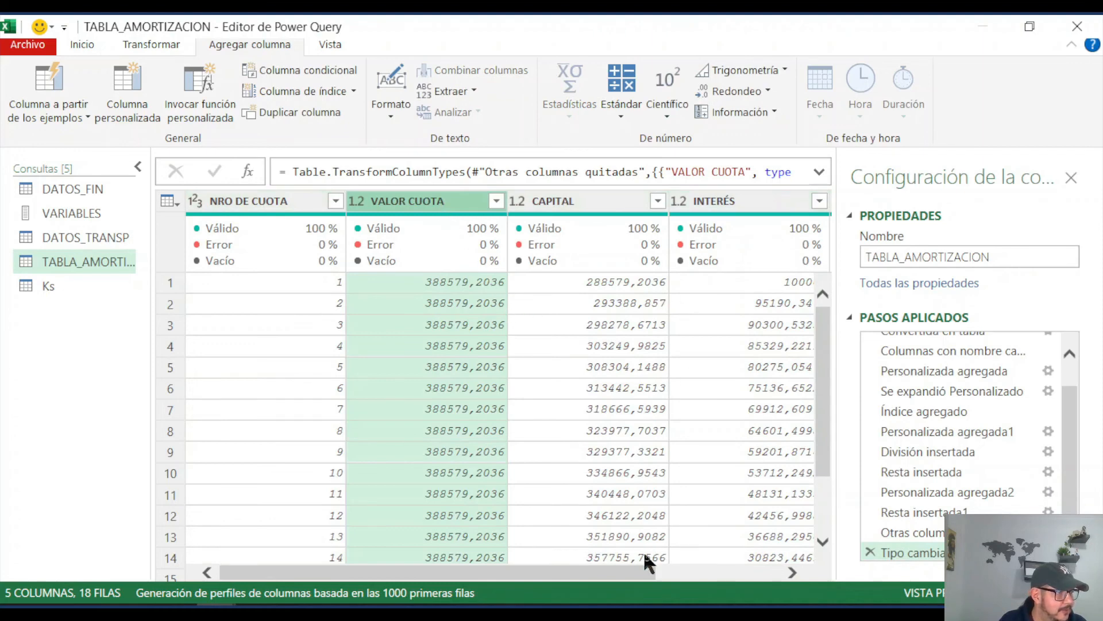
pyautogui.moveTo(637, 575); pyautogui.dragTo(757, 572)
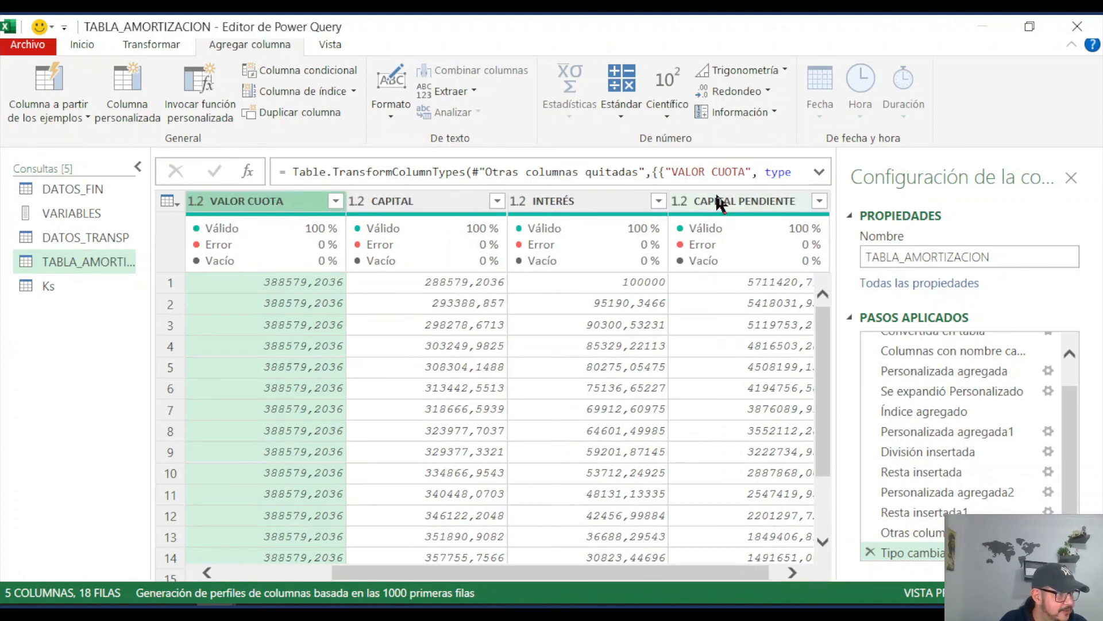
pyautogui.keyDown('shift'); pyautogui.click(726, 201); pyautogui.keyUp('shift')
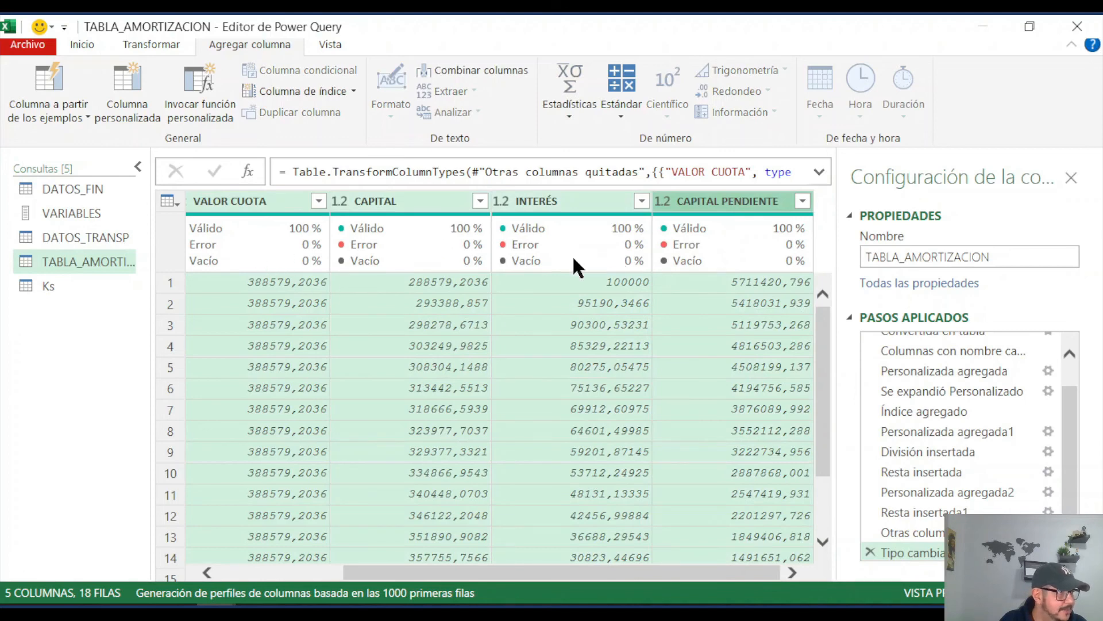
pyautogui.click(163, 39)
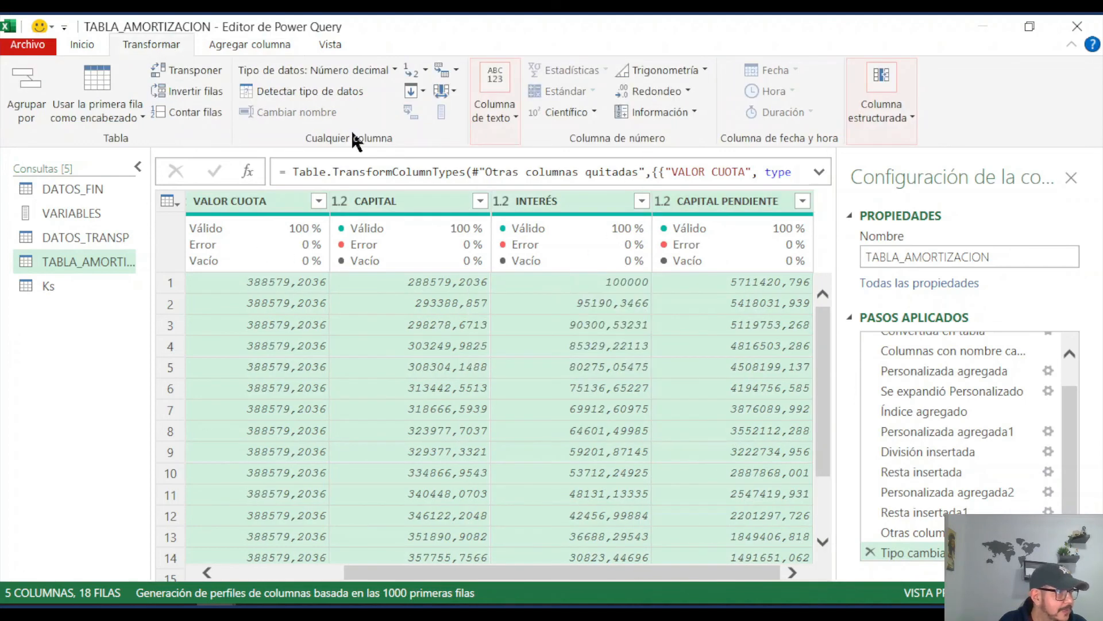
pyautogui.click(688, 90)
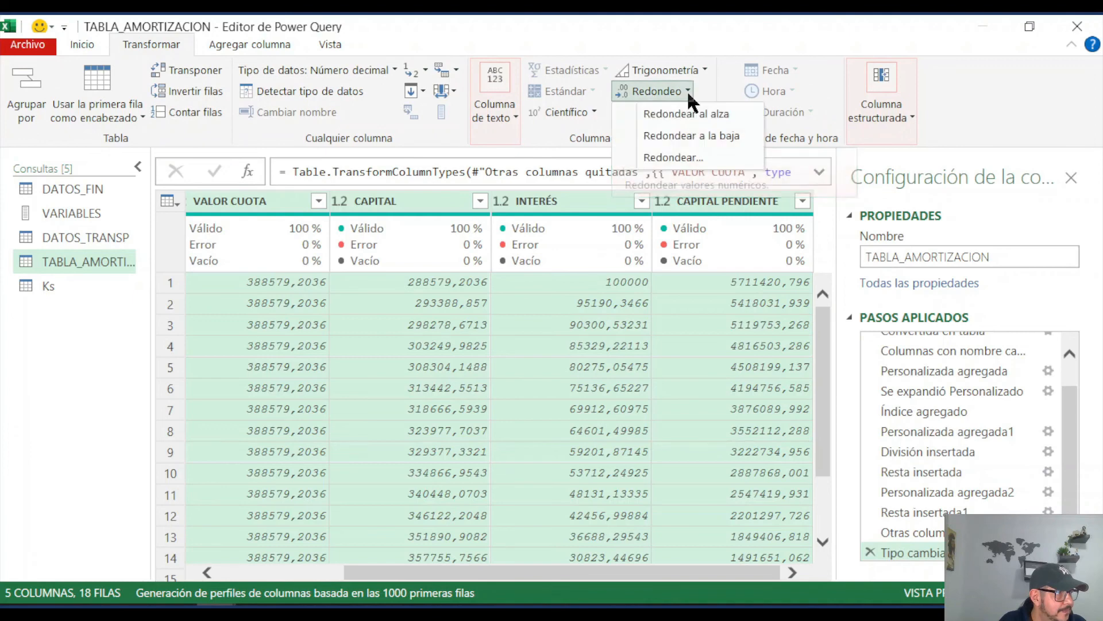
pyautogui.click(678, 157)
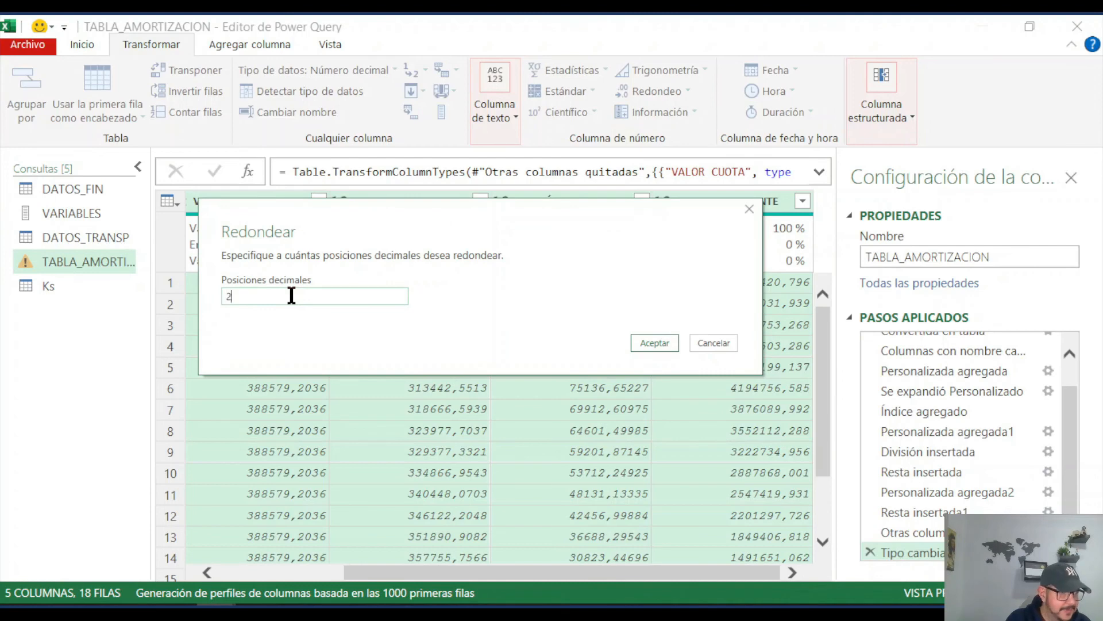
pyautogui.write('2')
pyautogui.click(656, 343)
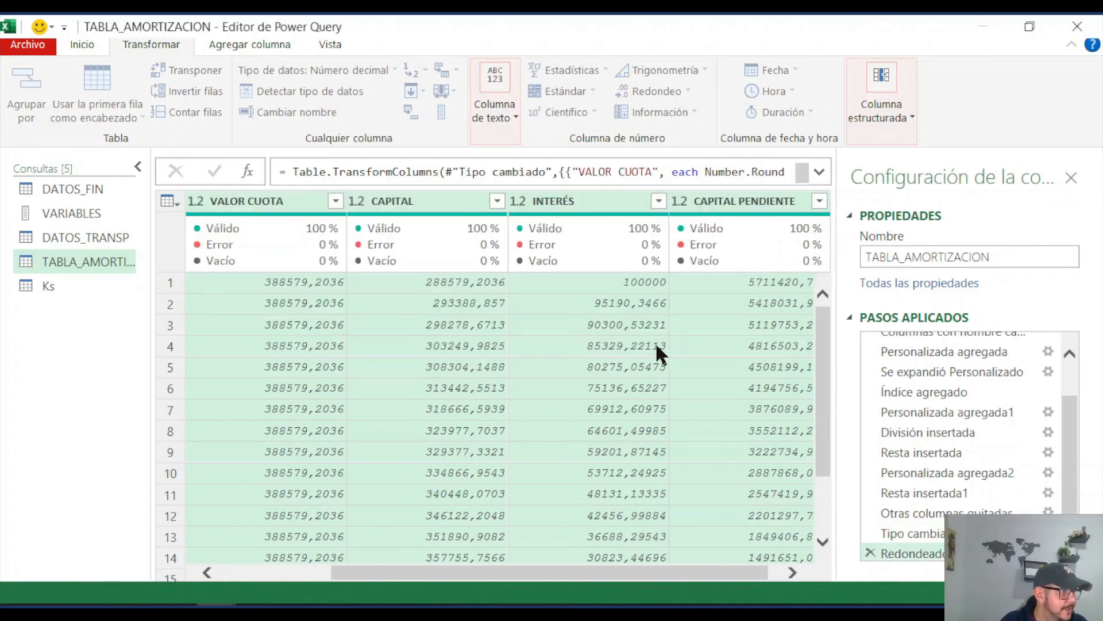
pyautogui.moveTo(681, 573); pyautogui.dragTo(428, 573)
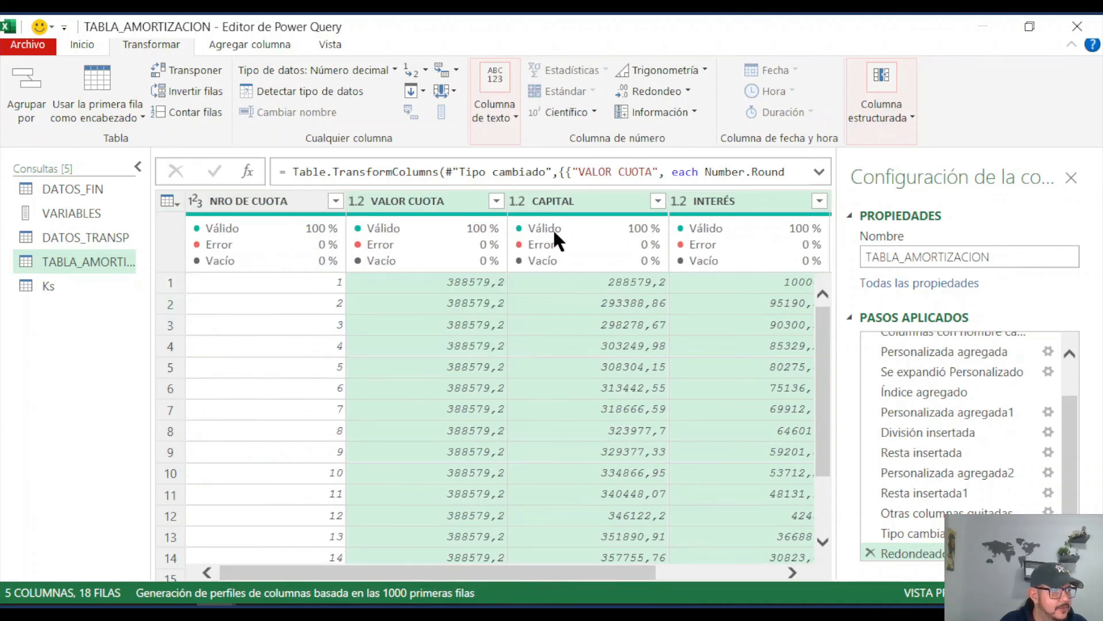
# Step: Close the query editor with Cerrar y cargar to return to the Excel workbook
pyautogui.click(90, 41)
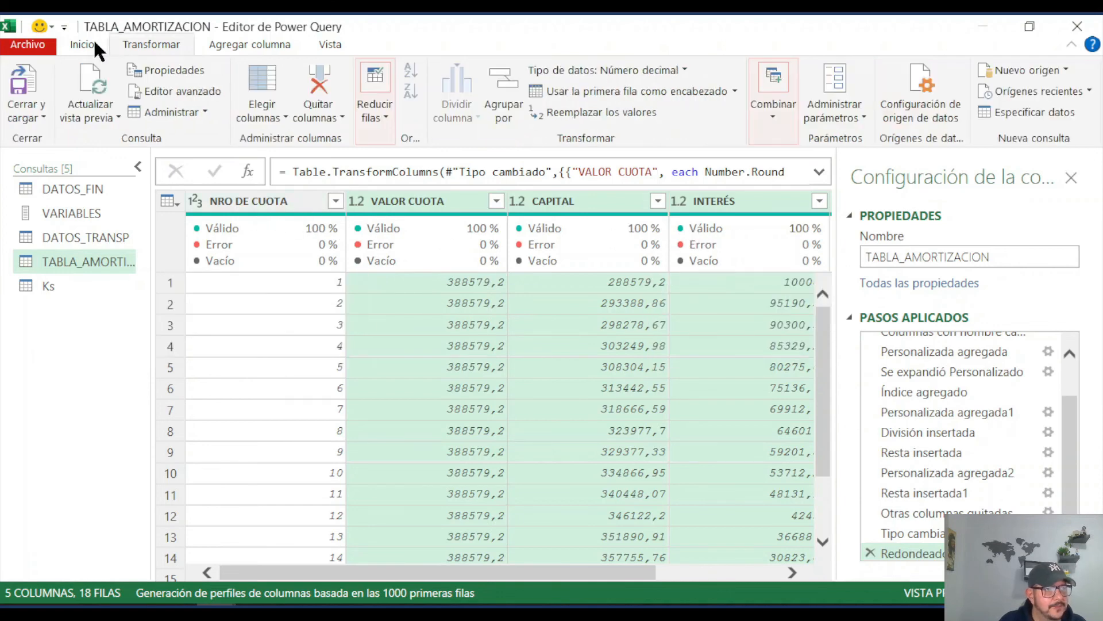
pyautogui.click(43, 116)
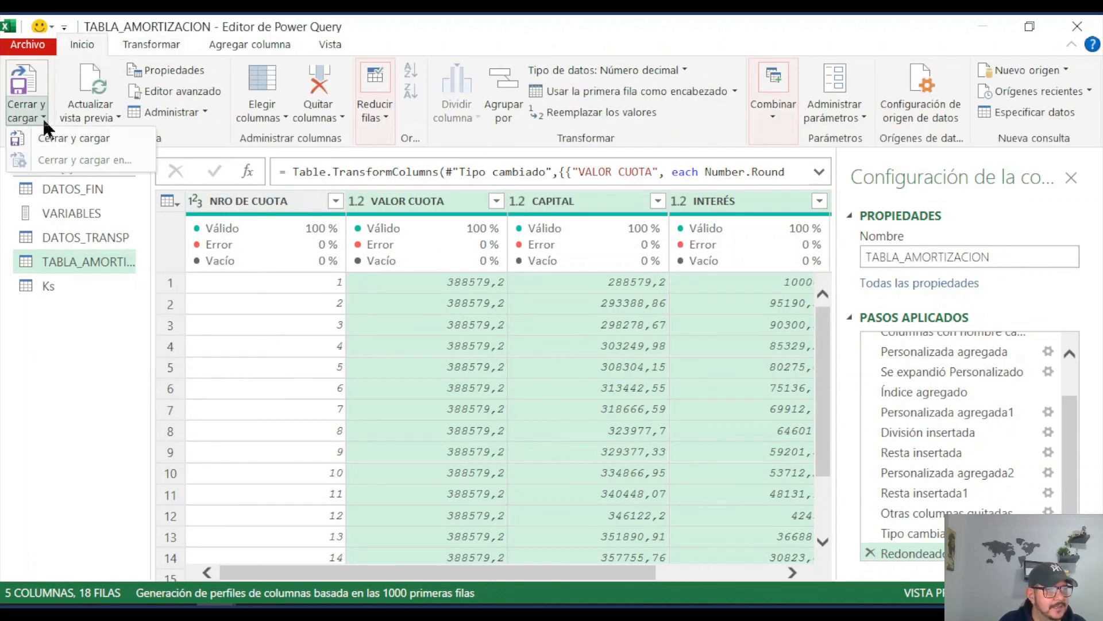
pyautogui.click(69, 137)
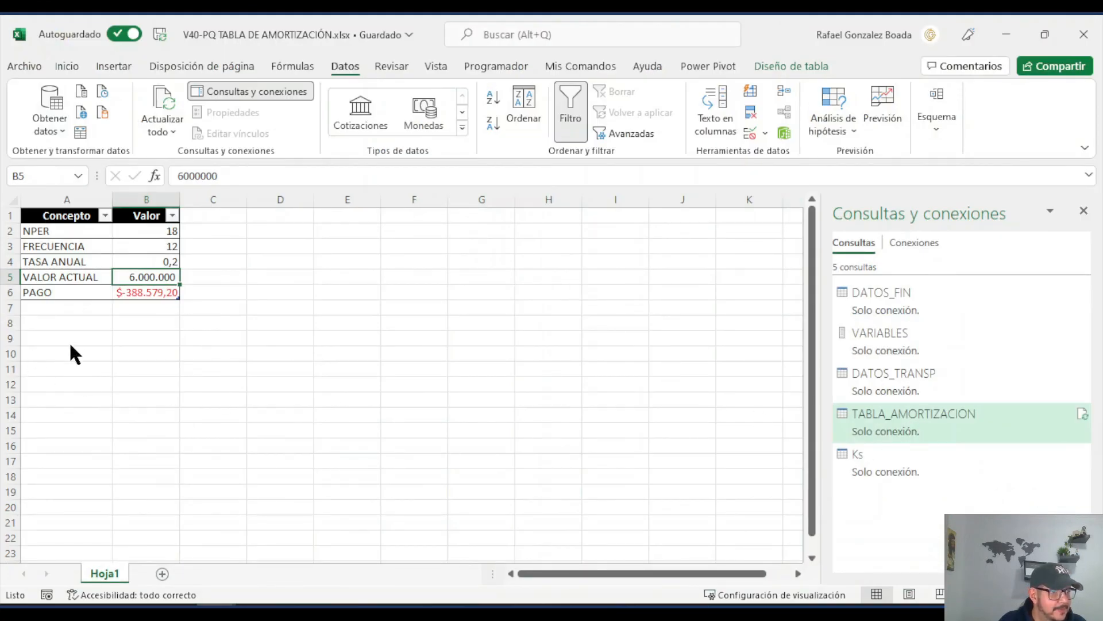
# Step: Load the TABLA_AMORTIZACION query as a table into the existing worksheet Hoja1, starting at cell A9
pyautogui.rightClick(899, 419)
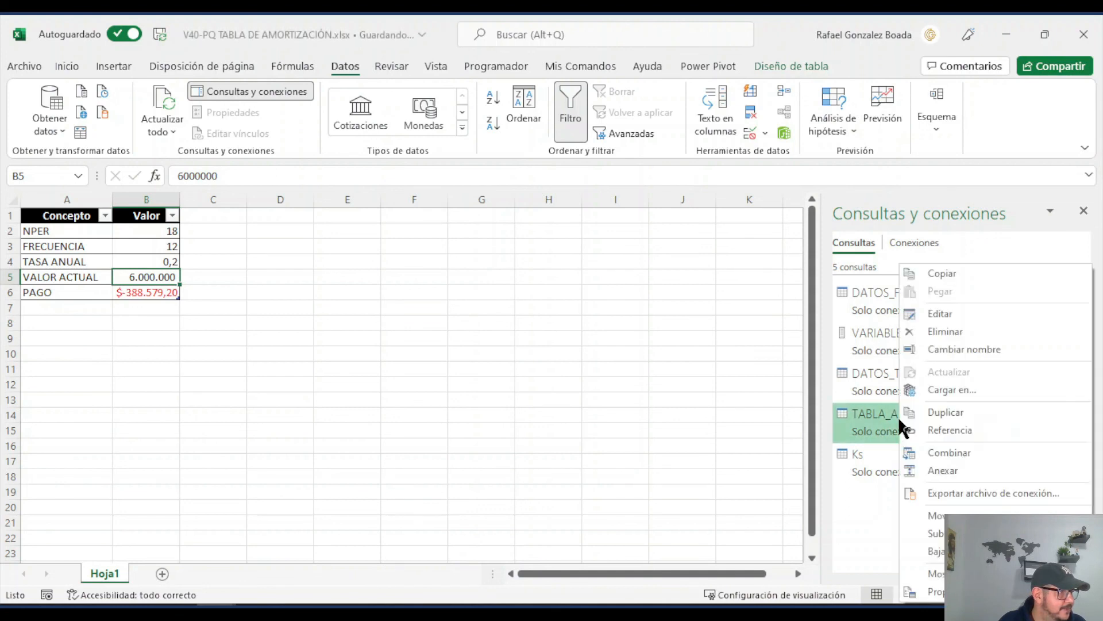
pyautogui.click(961, 389)
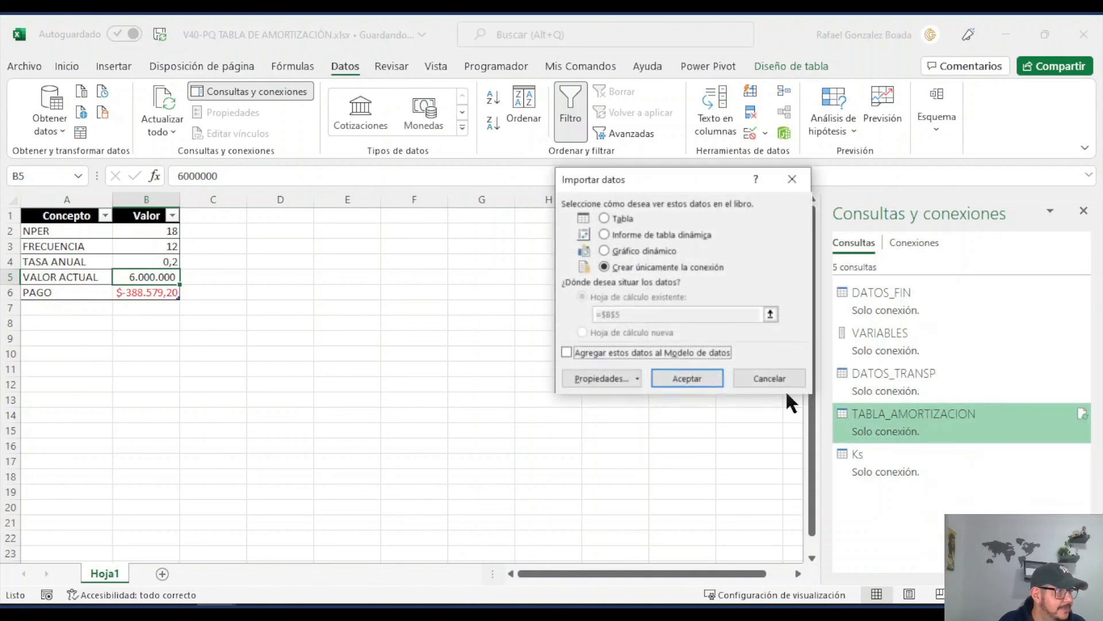
pyautogui.click(626, 218)
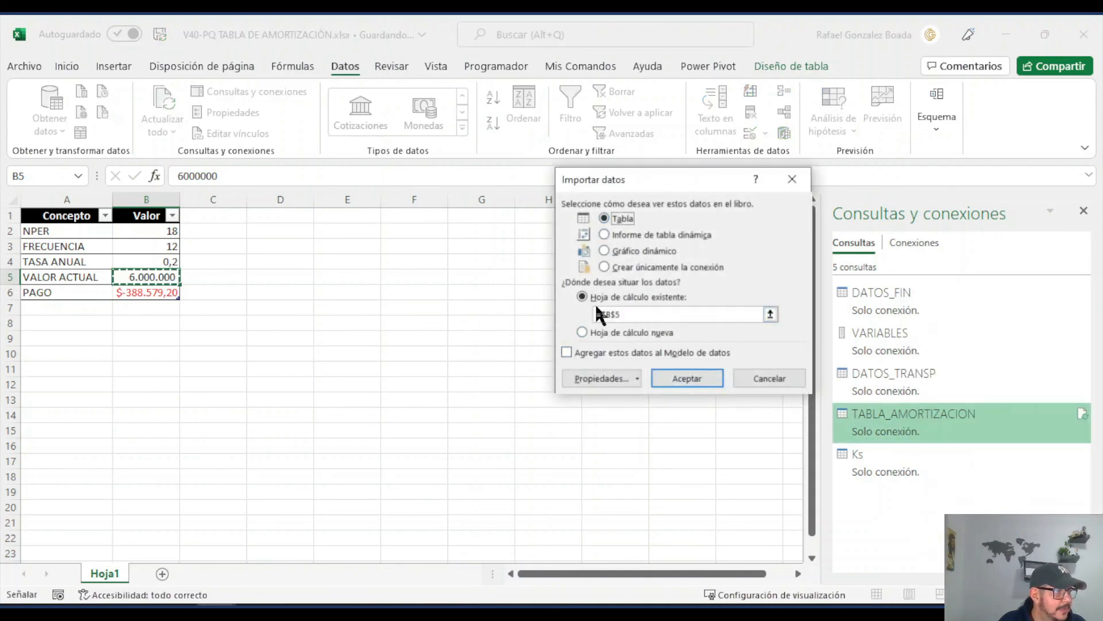
pyautogui.click(56, 338)
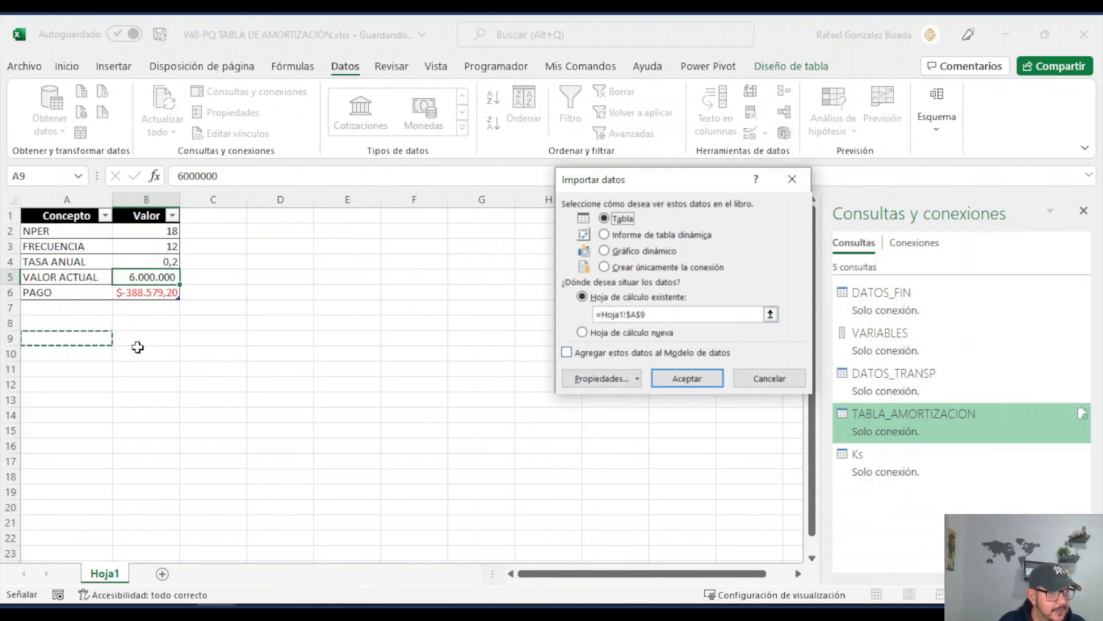
pyautogui.click(697, 379)
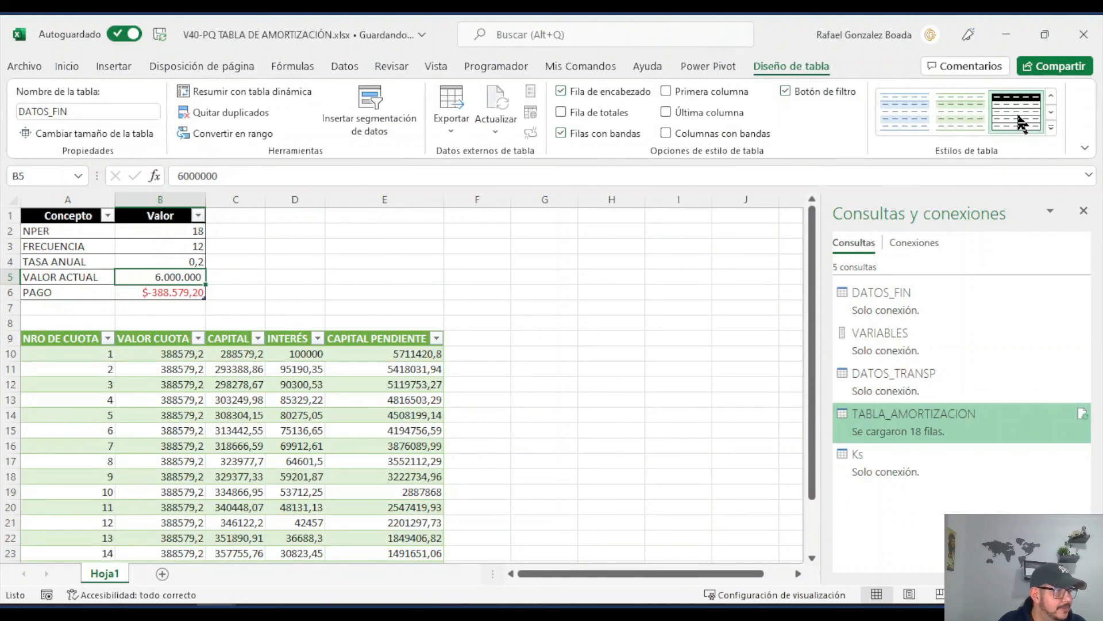
# Step: Apply the black-header table style of the DATOS_FIN table to the loaded amortization table
pyautogui.click(242, 461)
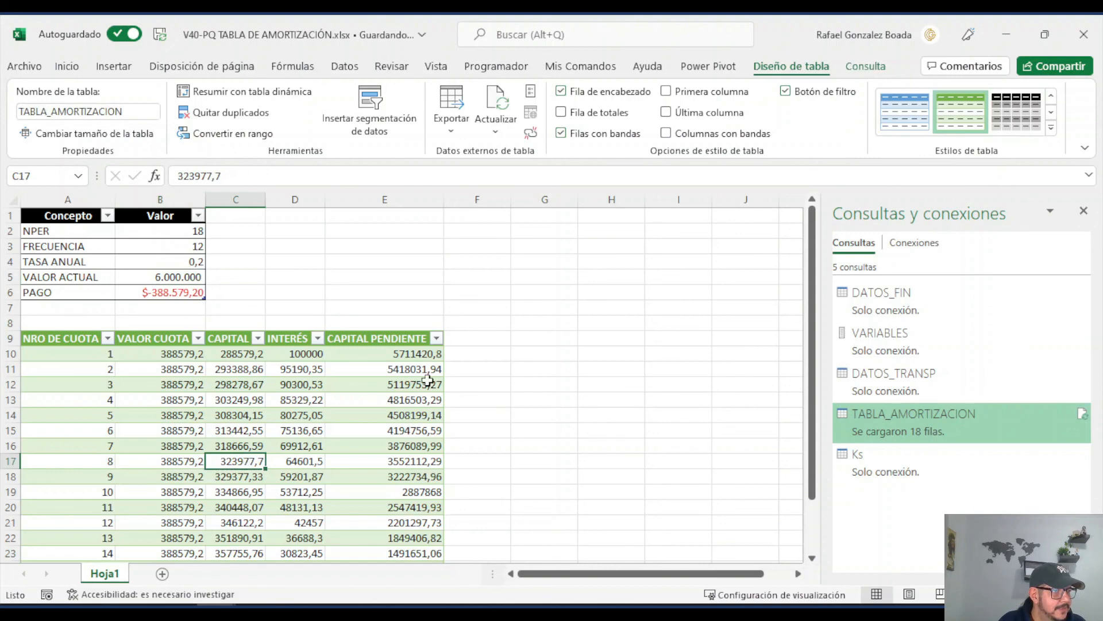
pyautogui.click(1051, 128)
pyautogui.click(788, 183)
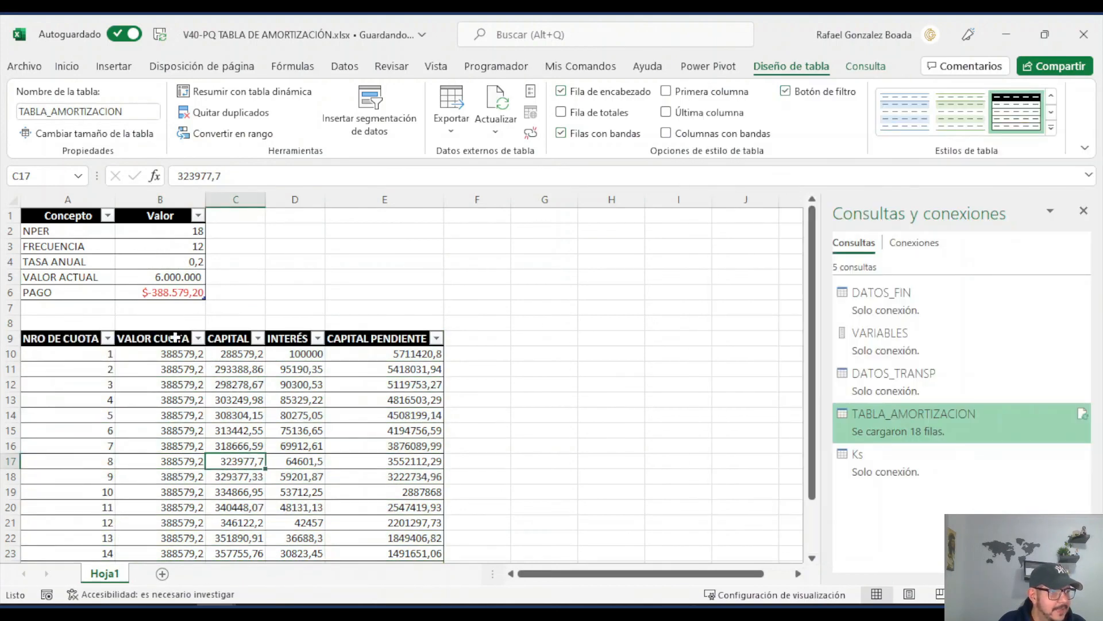
# Step: Format the VALOR CUOTA, CAPITAL, INTERÉS and CAPITAL PENDIENTE columns with thousands separators and two decimals
pyautogui.click(176, 334)
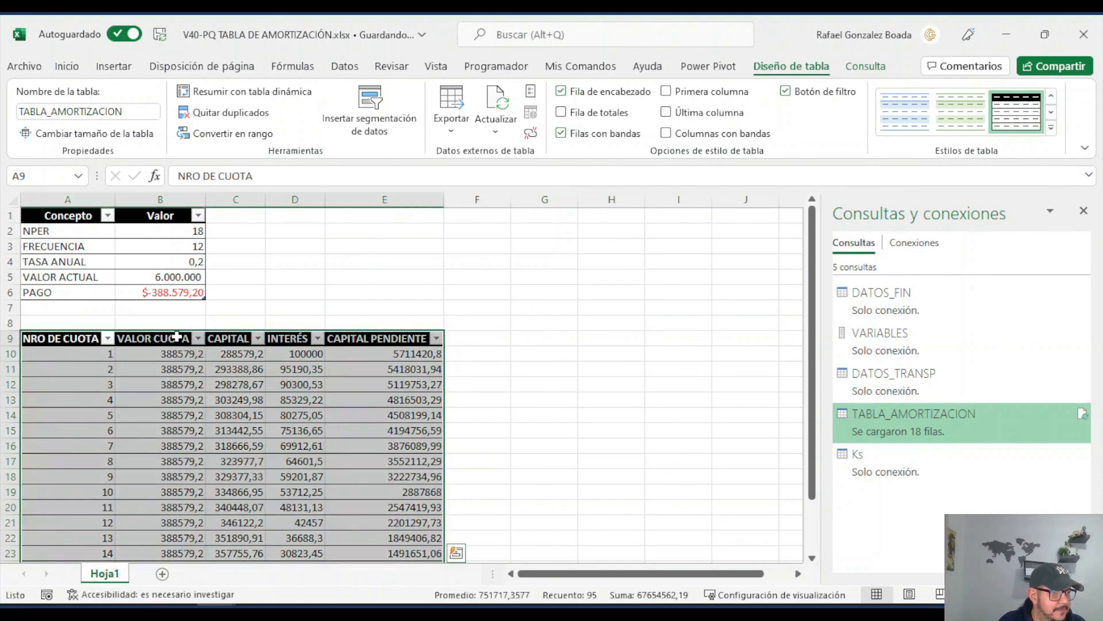
pyautogui.moveTo(178, 331); pyautogui.dragTo(391, 327)
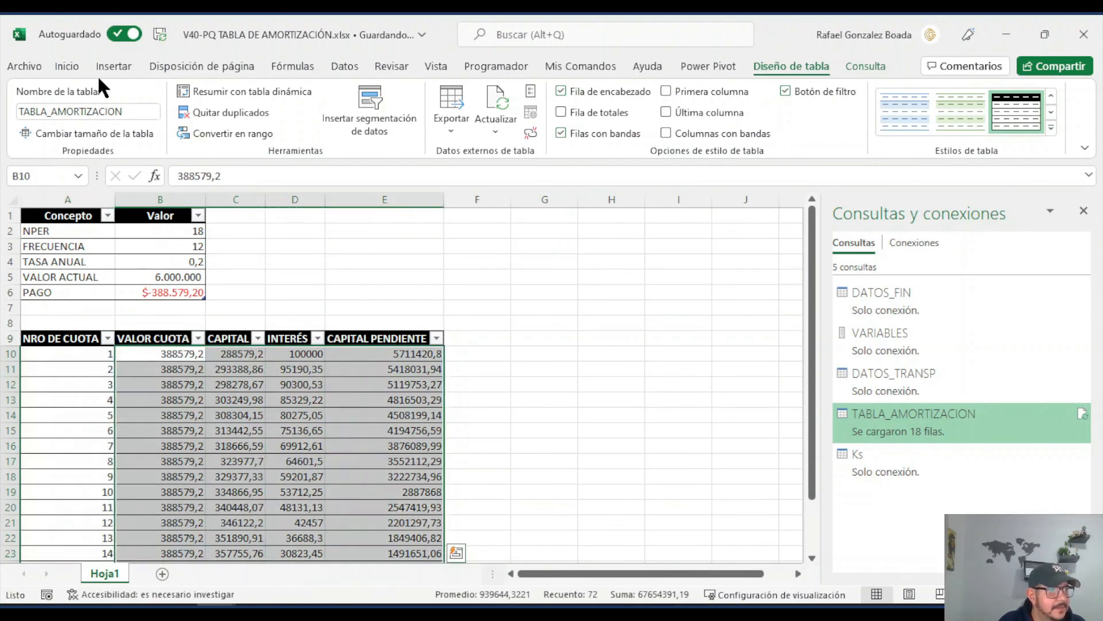
pyautogui.click(70, 65)
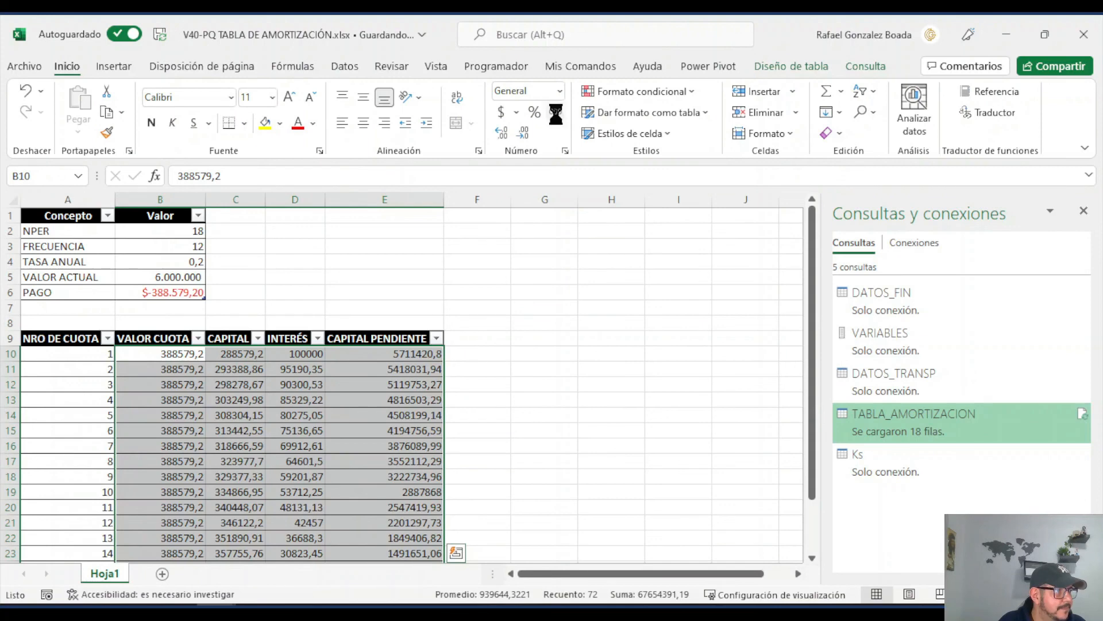
pyautogui.click(555, 112)
pyautogui.click(296, 415)
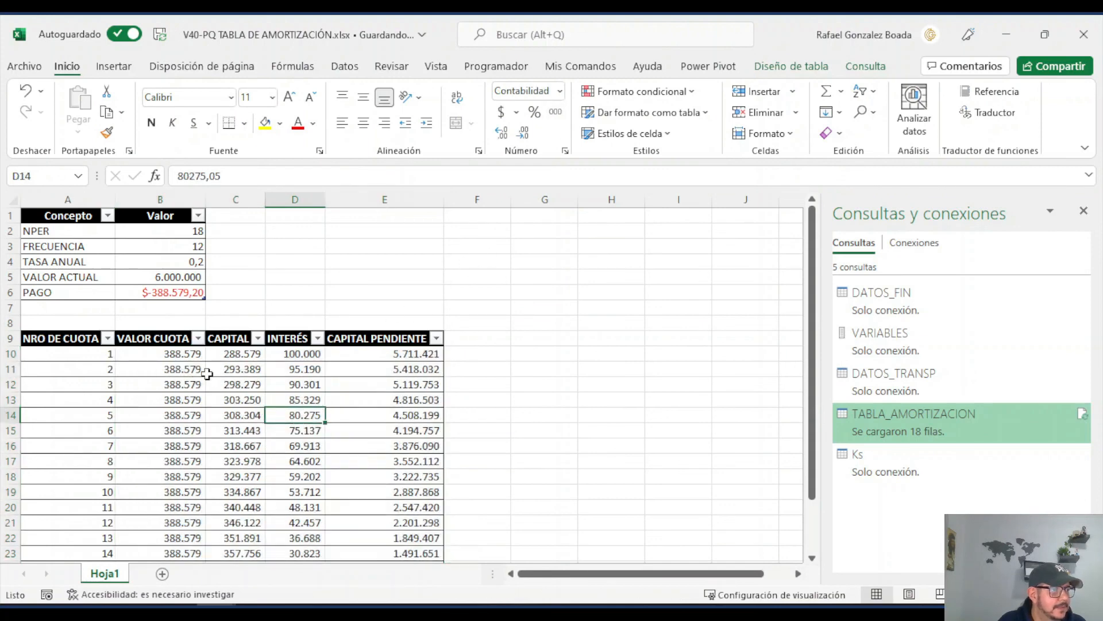
pyautogui.moveTo(173, 330); pyautogui.dragTo(370, 328)
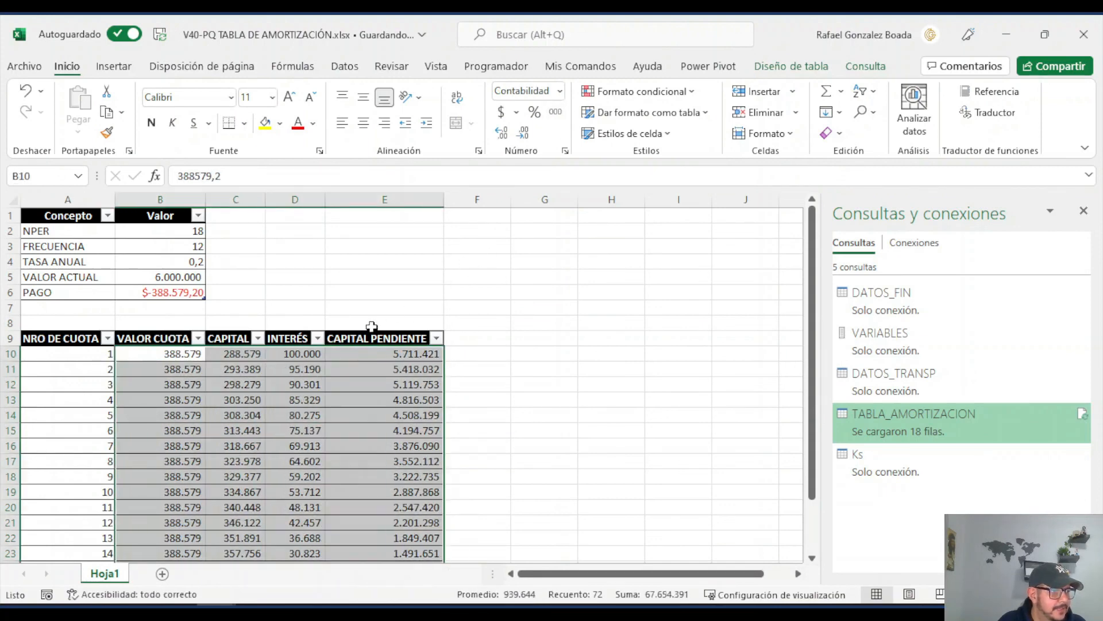
pyautogui.click(502, 133)
pyautogui.click(502, 133)
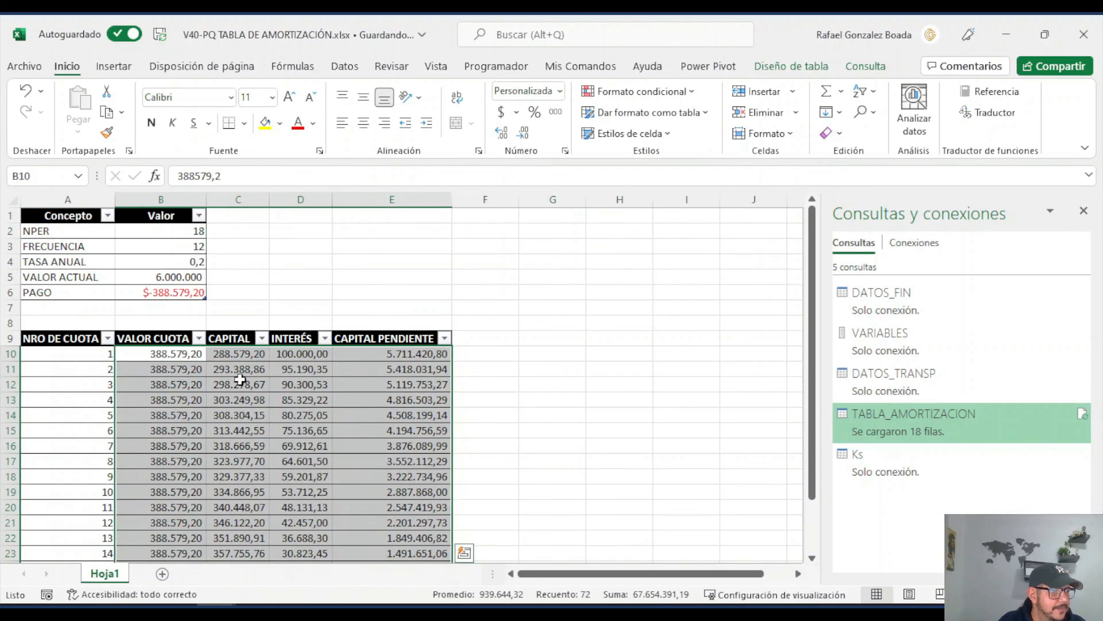
# Step: Review the formatted amortization table from the first instalment to the CAPITAL PENDIENTE of the last one
pyautogui.click(235, 384)
pyautogui.scroll(-4, 260, 396)
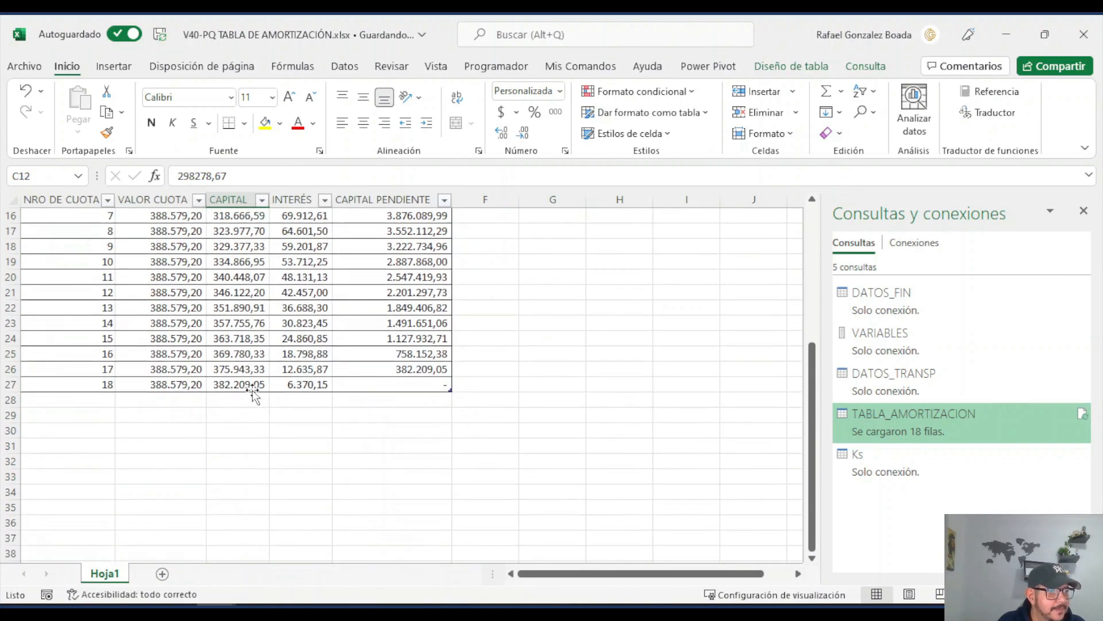
pyautogui.scroll(3, 247, 388)
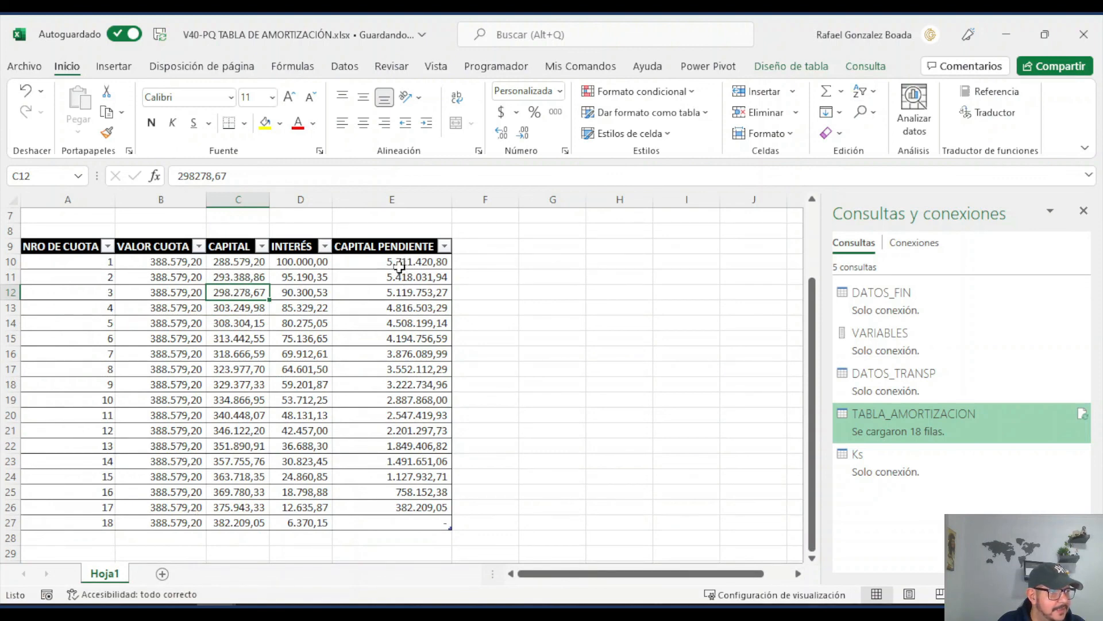
pyautogui.scroll(2, 407, 264)
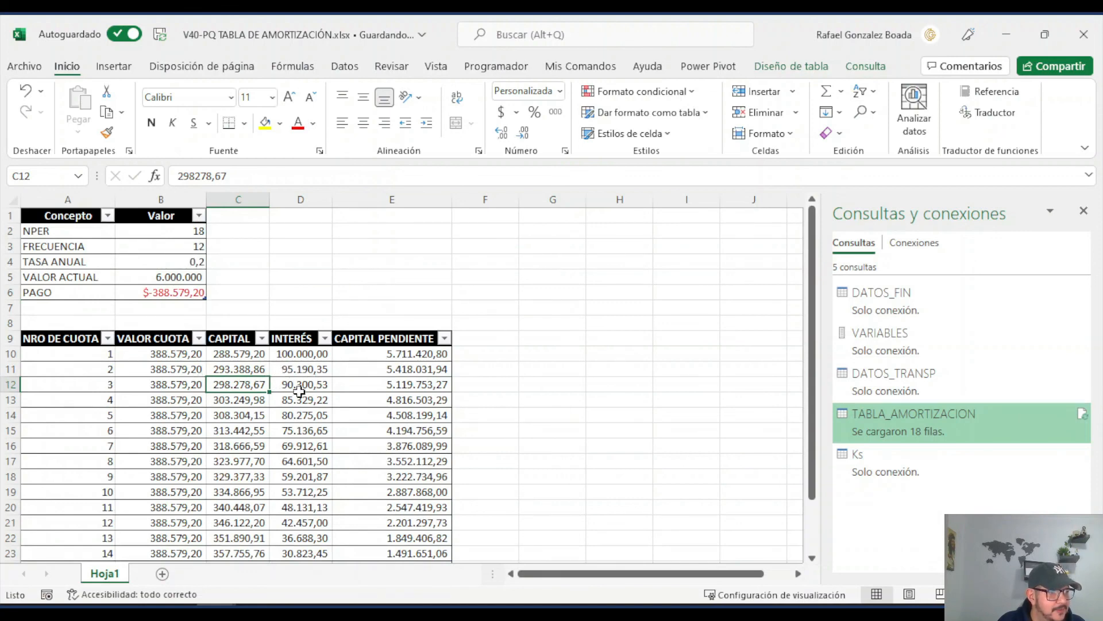
pyautogui.scroll(-2, 304, 437)
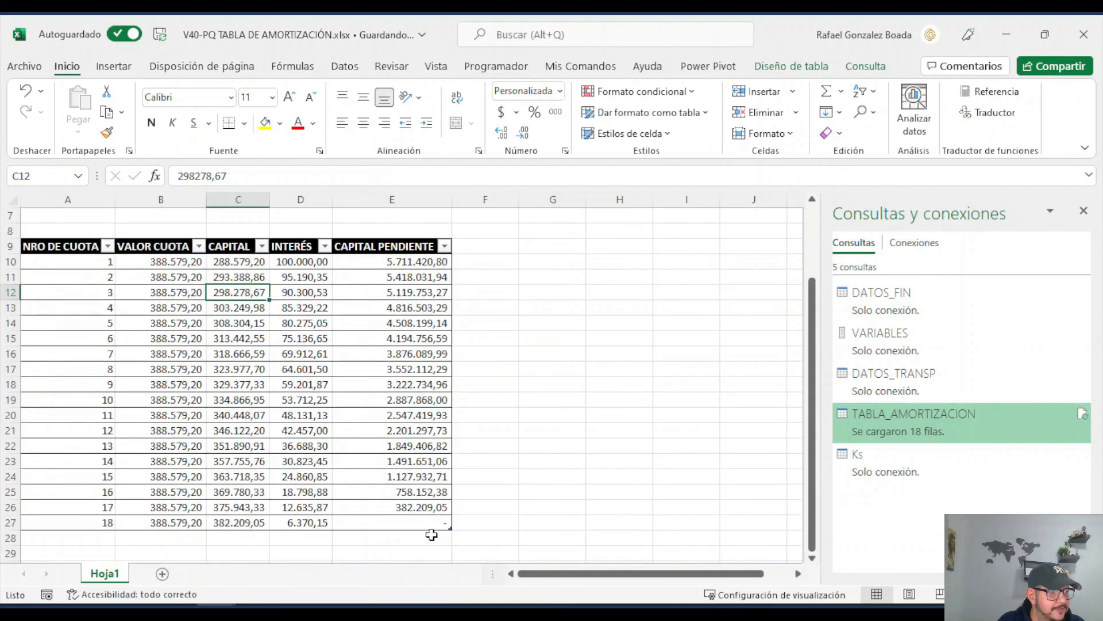
pyautogui.click(424, 524)
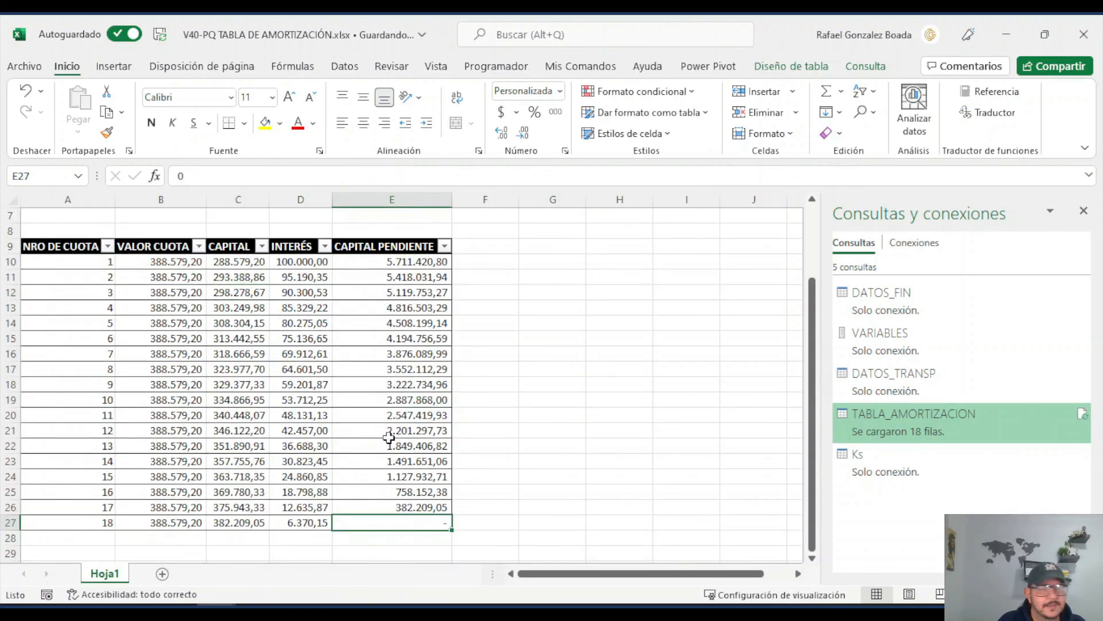
pyautogui.scroll(2, 389, 438)
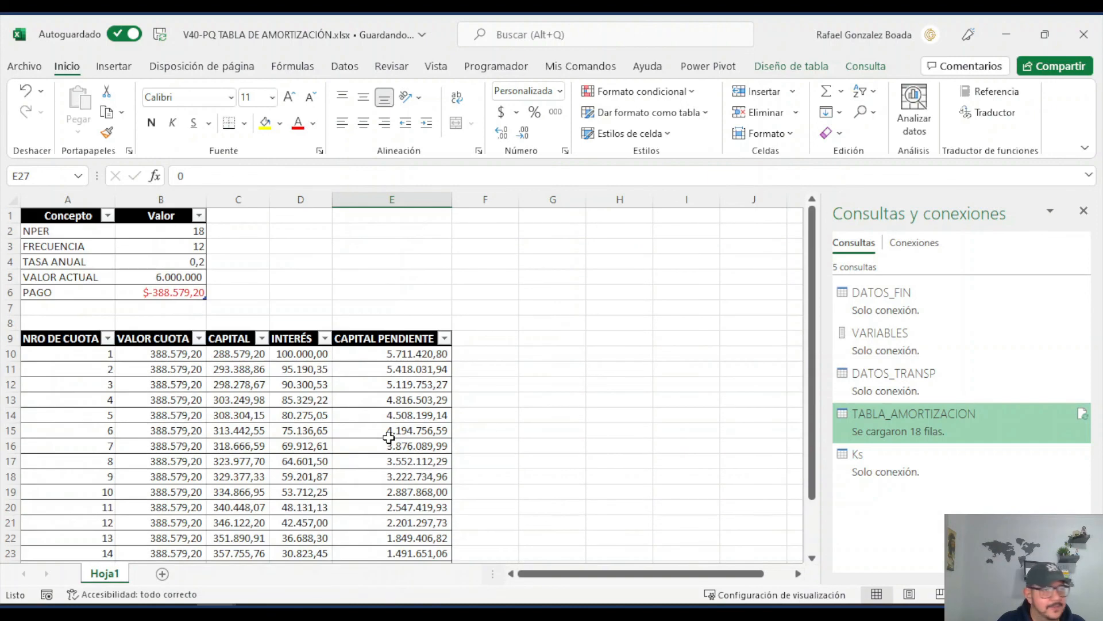
# Step: Set NPER to 24 and VALOR ACTUAL to 15000000 in the loan data table
pyautogui.click(188, 232)
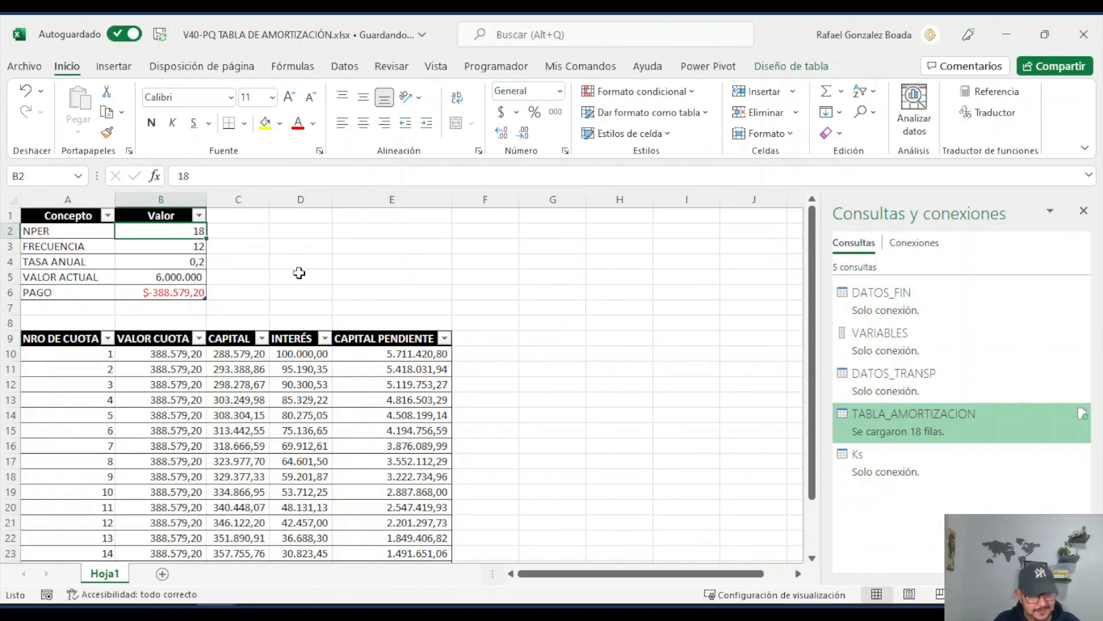
pyautogui.write('24')
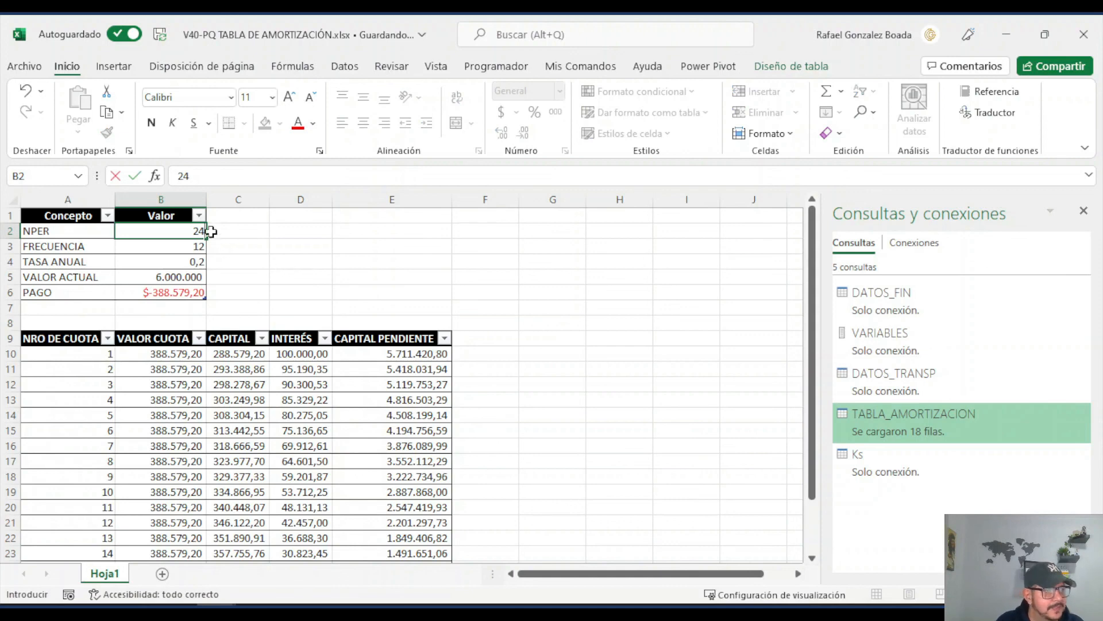
pyautogui.click(196, 263)
pyautogui.click(191, 277)
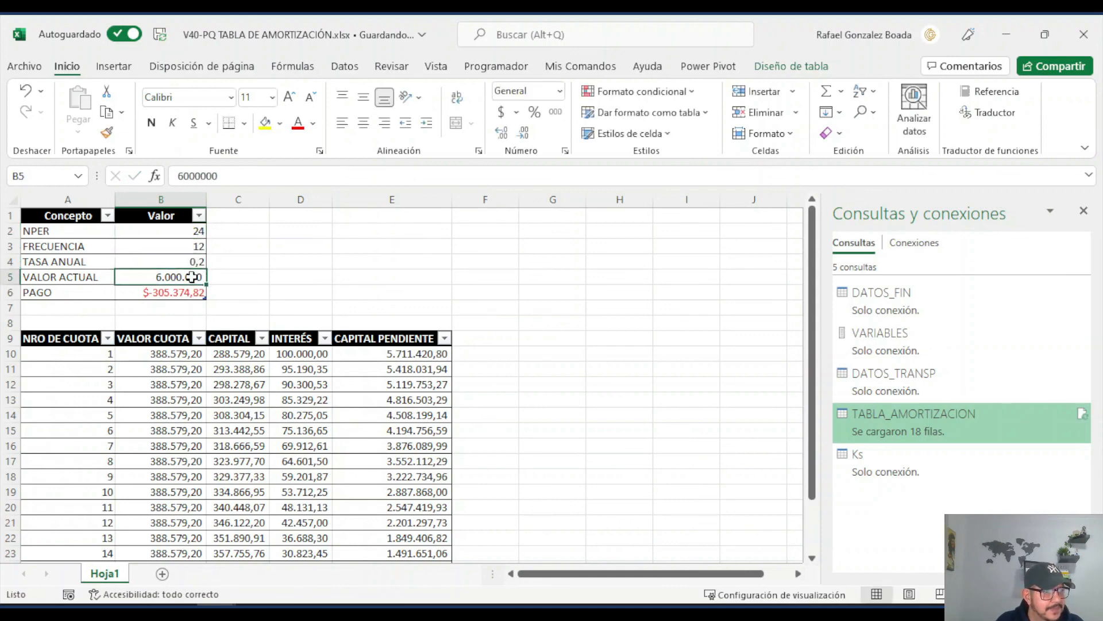
pyautogui.write('15')
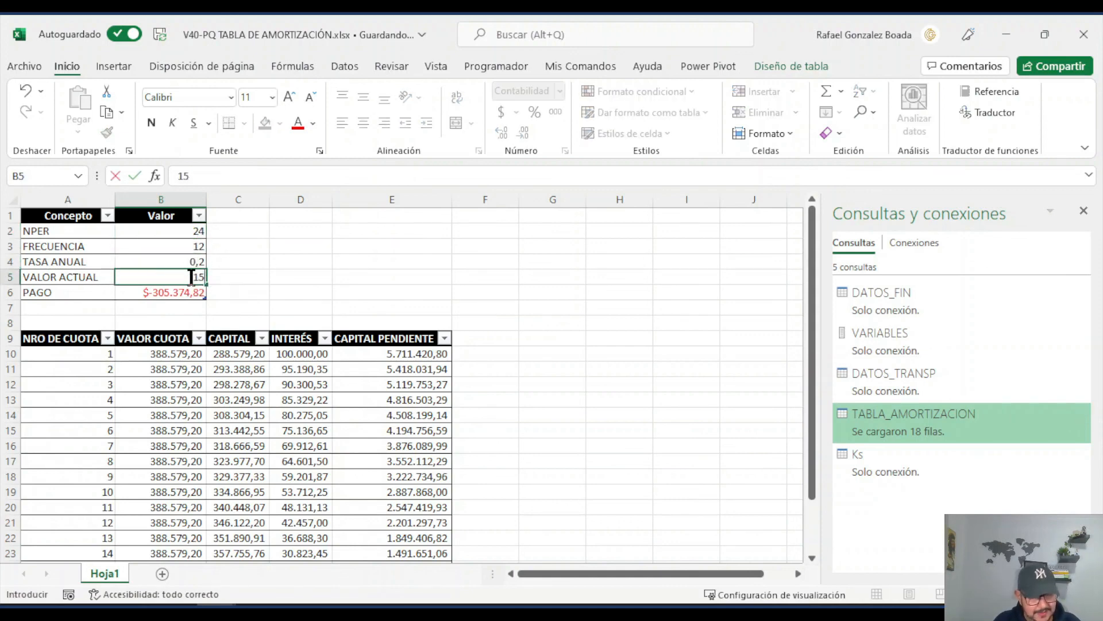
pyautogui.write('00000')
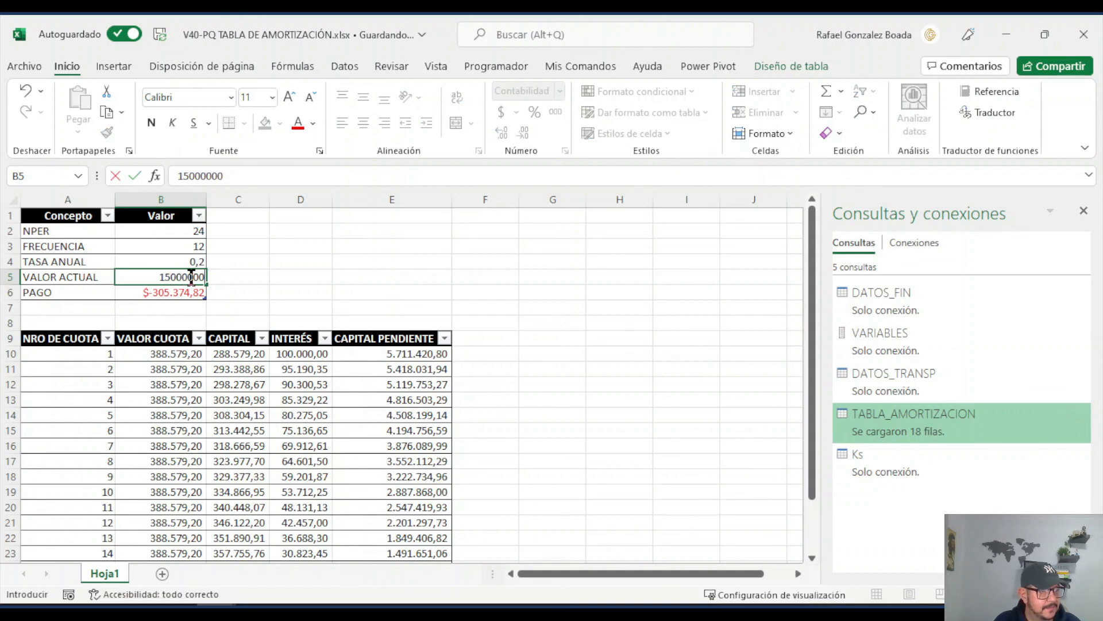
pyautogui.press('Return')
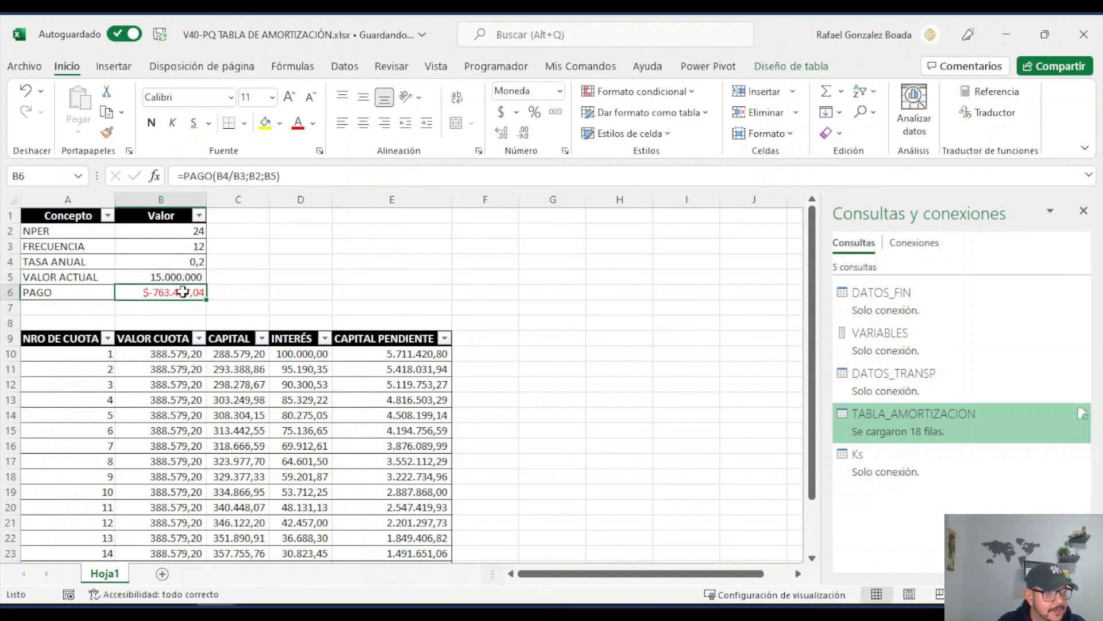
# Step: Refresh the amortization table with the new loan data and check its rows down to the last instalment
pyautogui.click(176, 369)
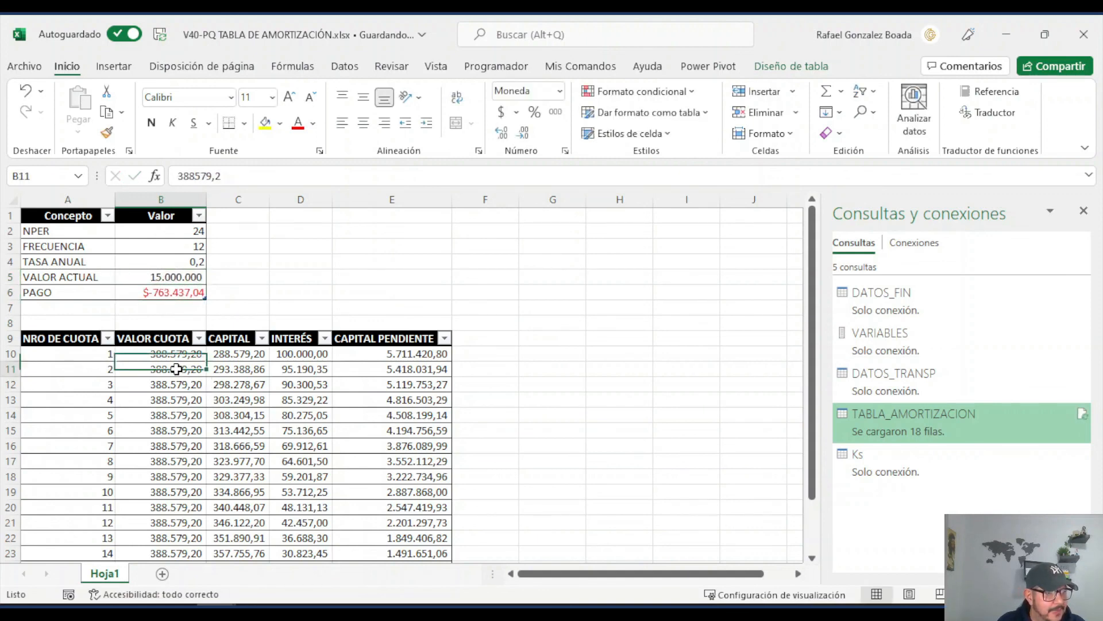
pyautogui.rightClick(176, 369)
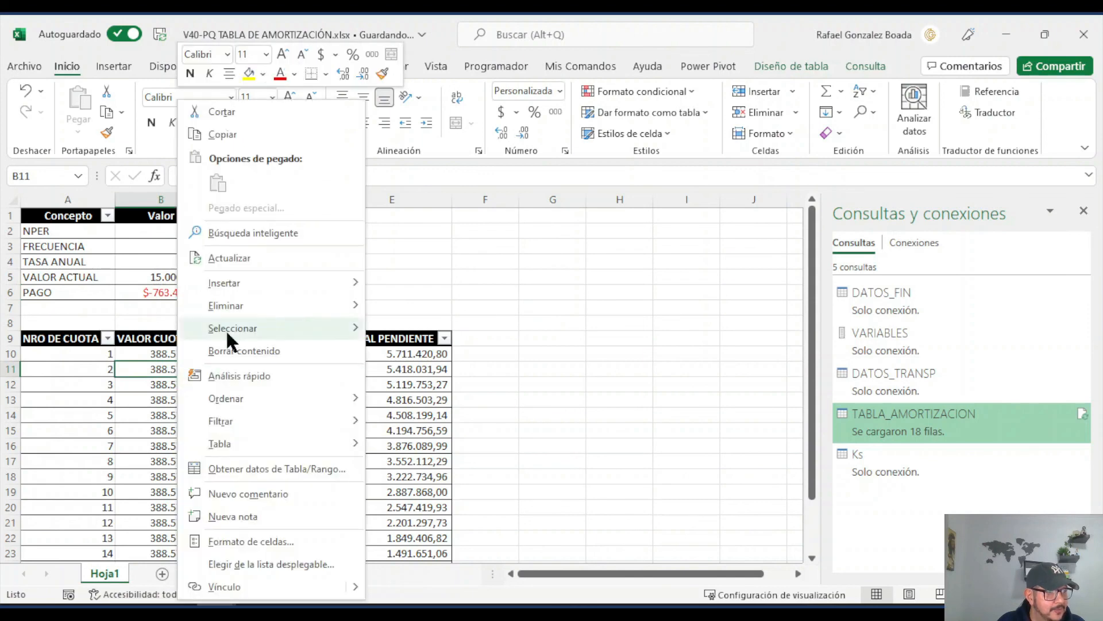
pyautogui.click(253, 253)
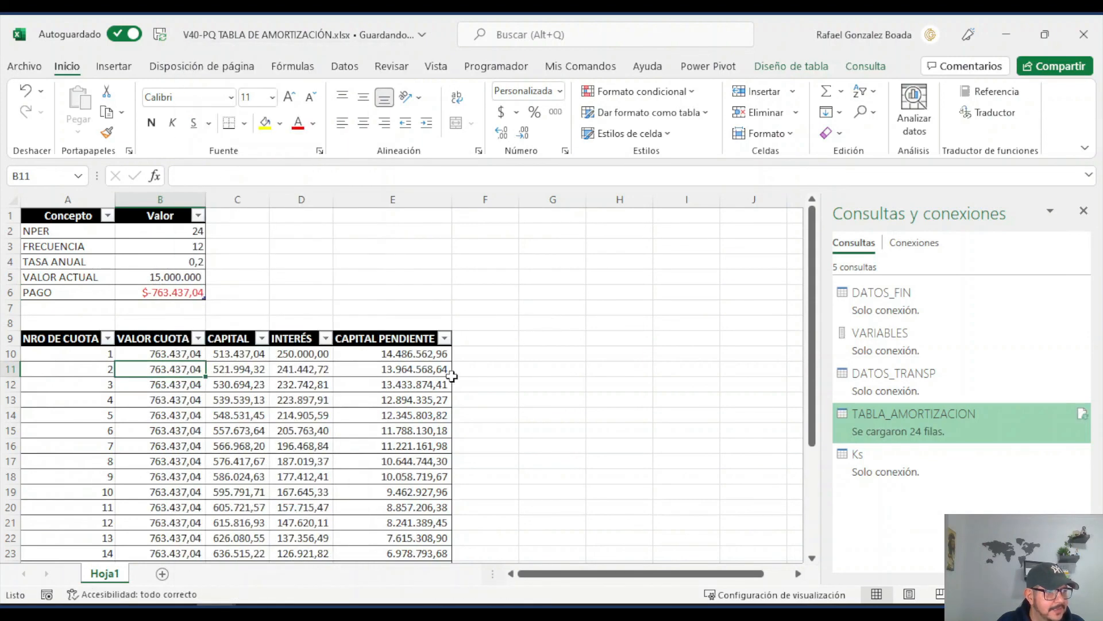
pyautogui.scroll(-3, 247, 359)
pyautogui.scroll(-2, 247, 359)
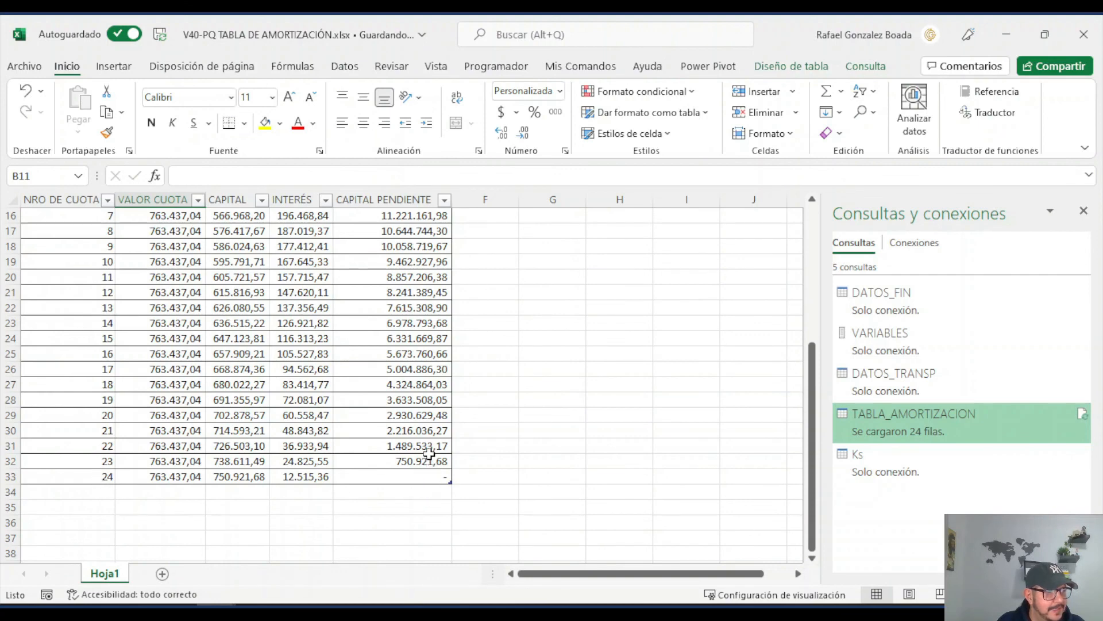
pyautogui.scroll(5, 430, 454)
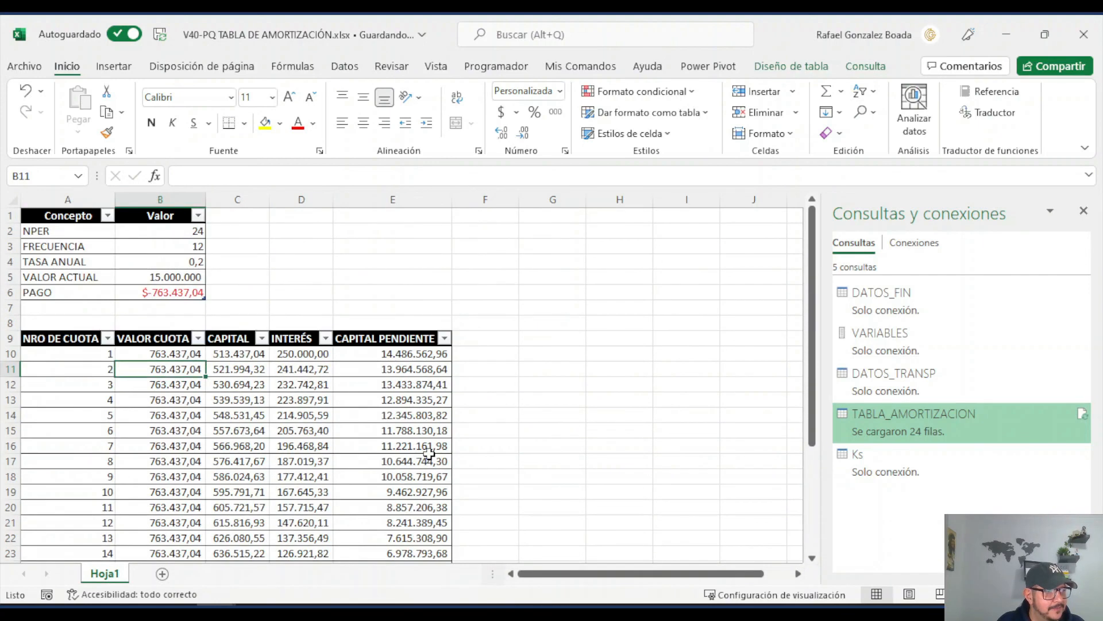
# Step: Set FRECUENCIA to 1 and NPER to 10 in the loan data table, and check the PAGO cell
pyautogui.click(181, 245)
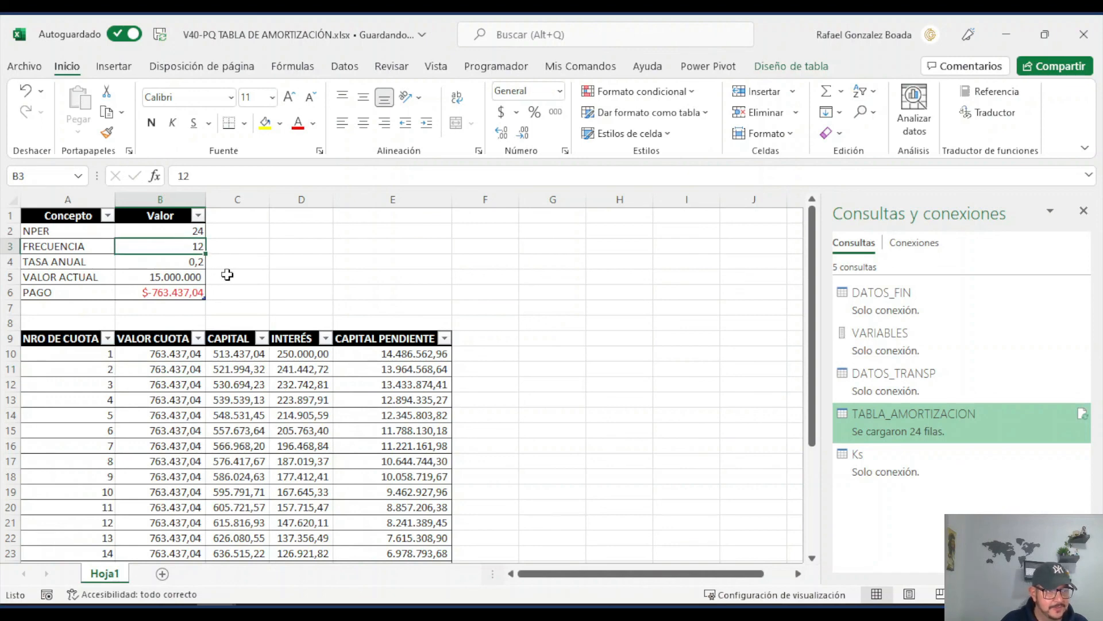
pyautogui.write('1')
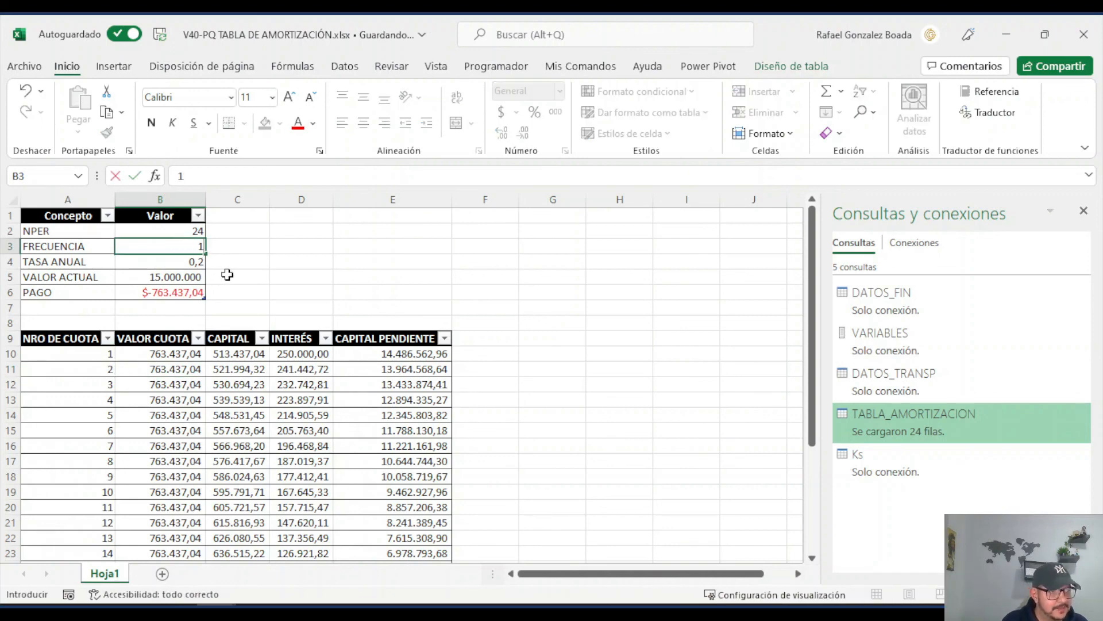
pyautogui.click(176, 231)
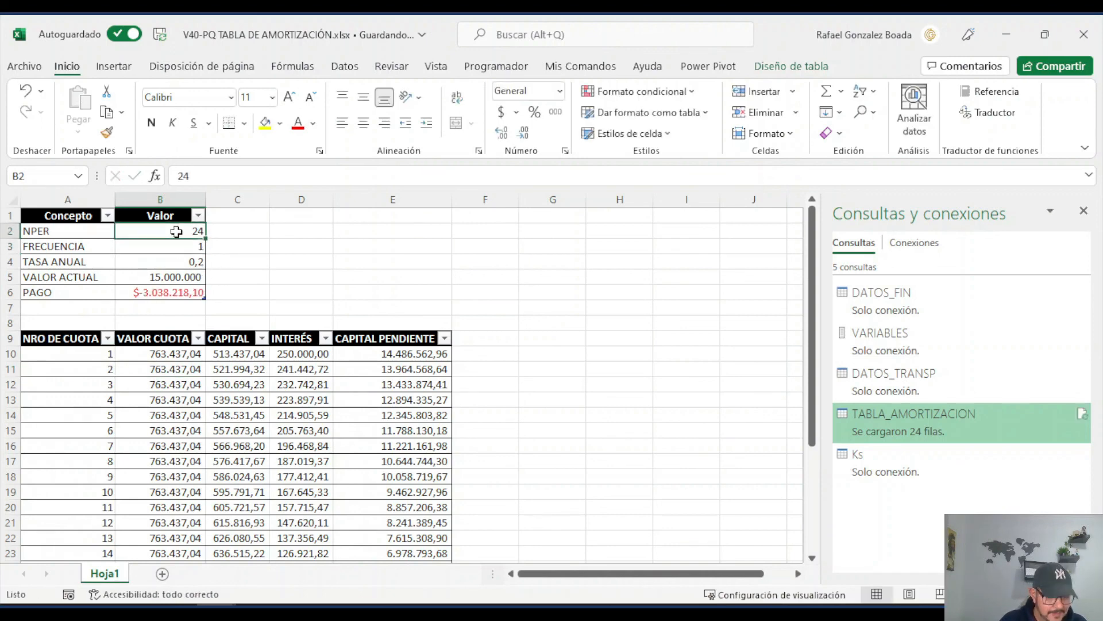
pyautogui.write('10')
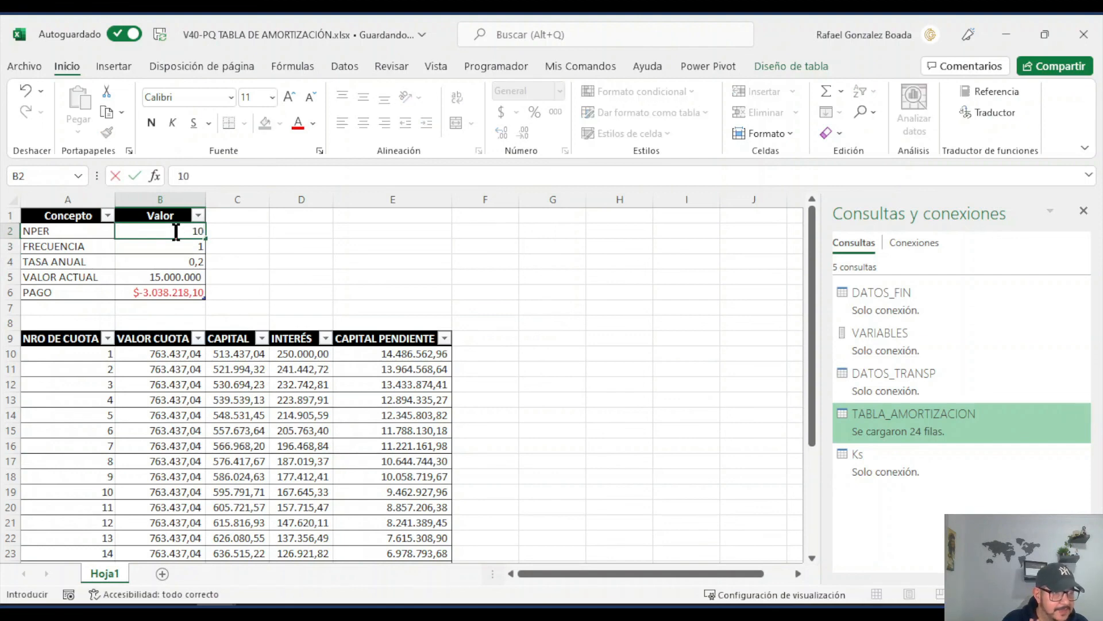
pyautogui.press('Return')
pyautogui.click(190, 280)
pyautogui.click(173, 293)
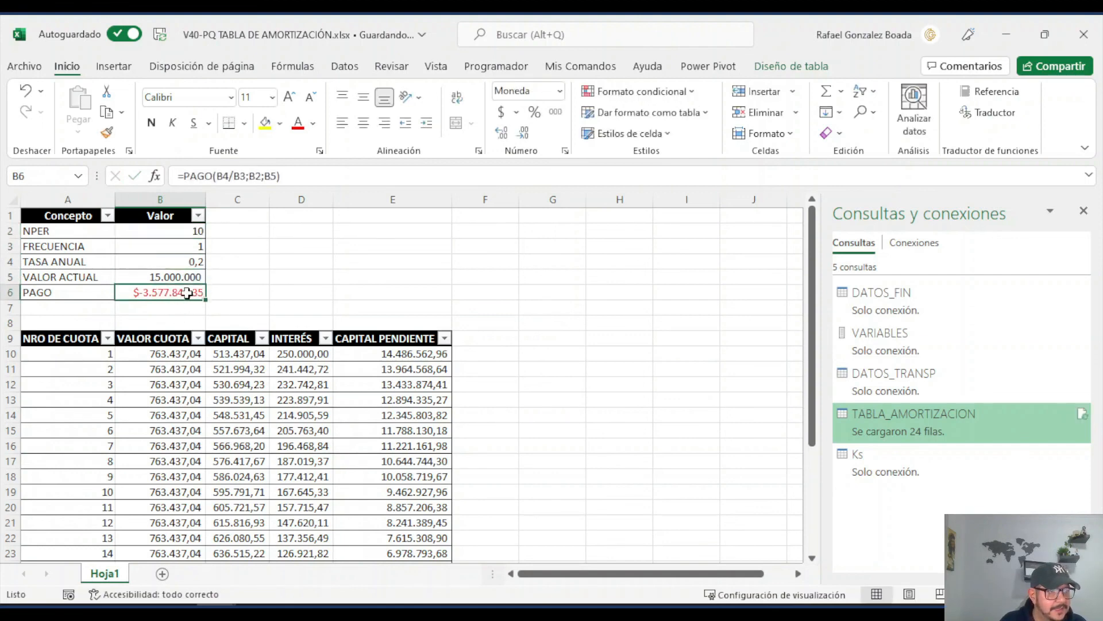
# Step: Set TASA ANUAL to 0,15 in the loan data table
pyautogui.click(177, 353)
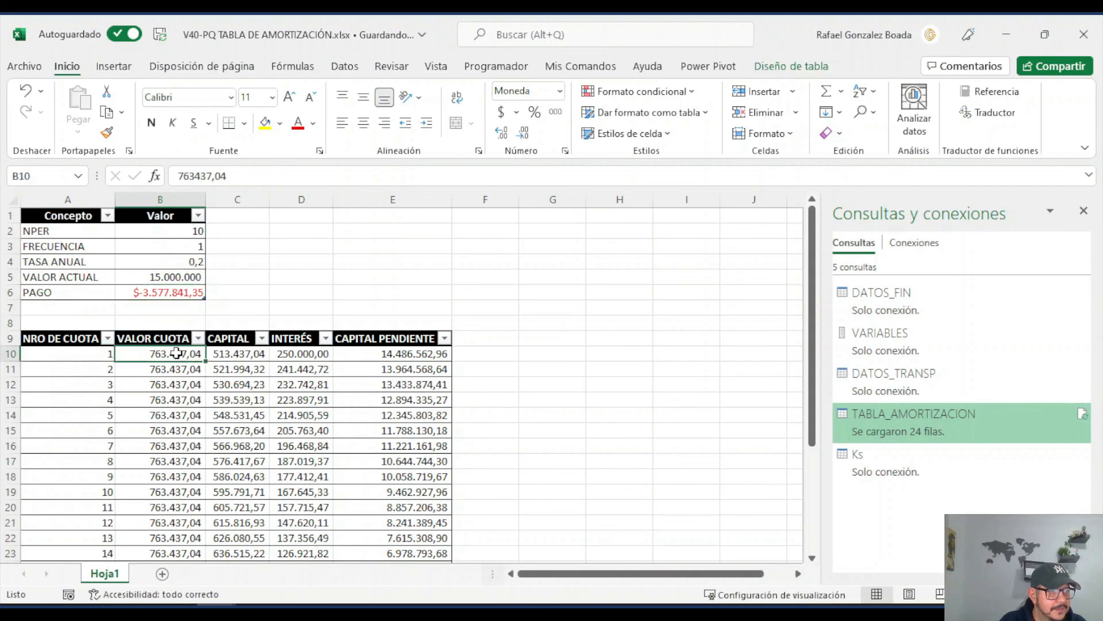
pyautogui.click(192, 260)
pyautogui.write('0')
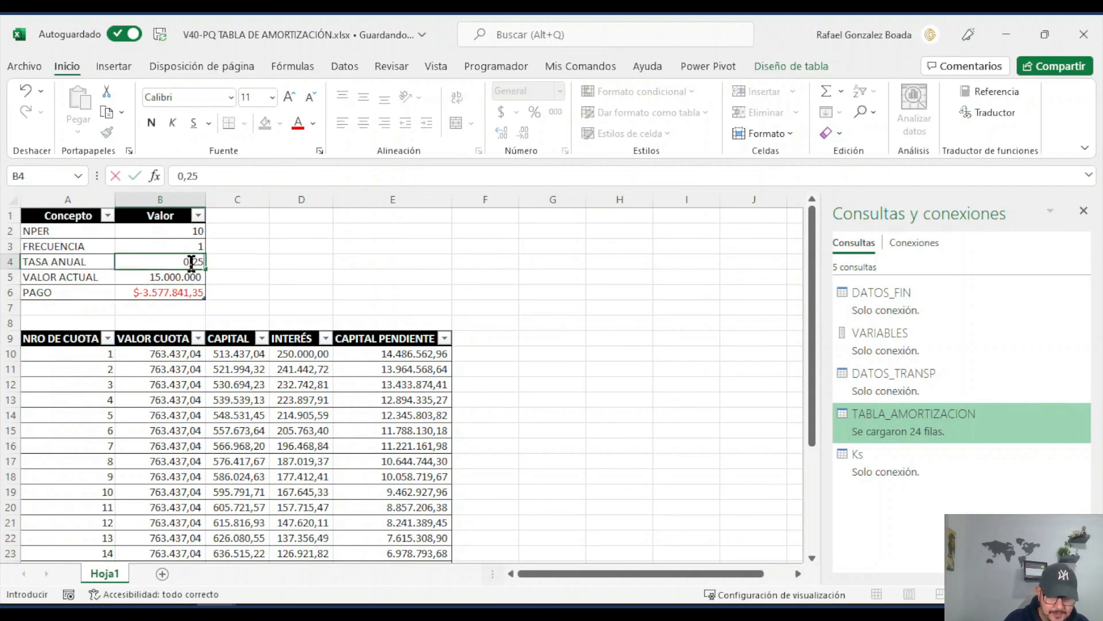
pyautogui.write(',15')
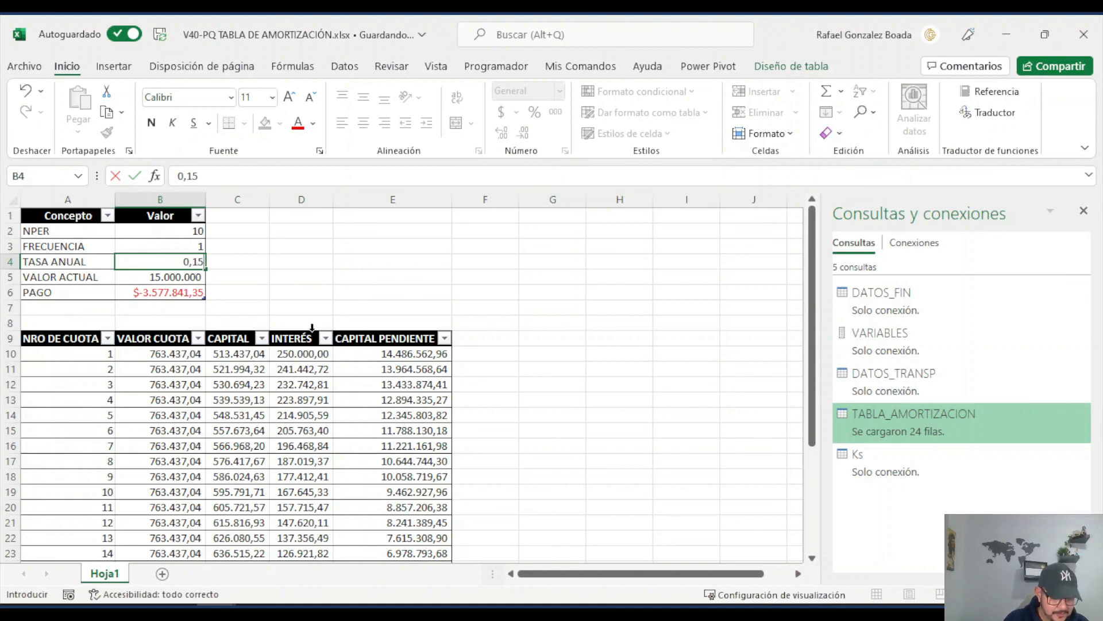
pyautogui.press('Return')
# Step: Refresh the amortization table with the changed loan data and check the CAPITAL PENDIENTE of the last instalment
pyautogui.click(172, 371)
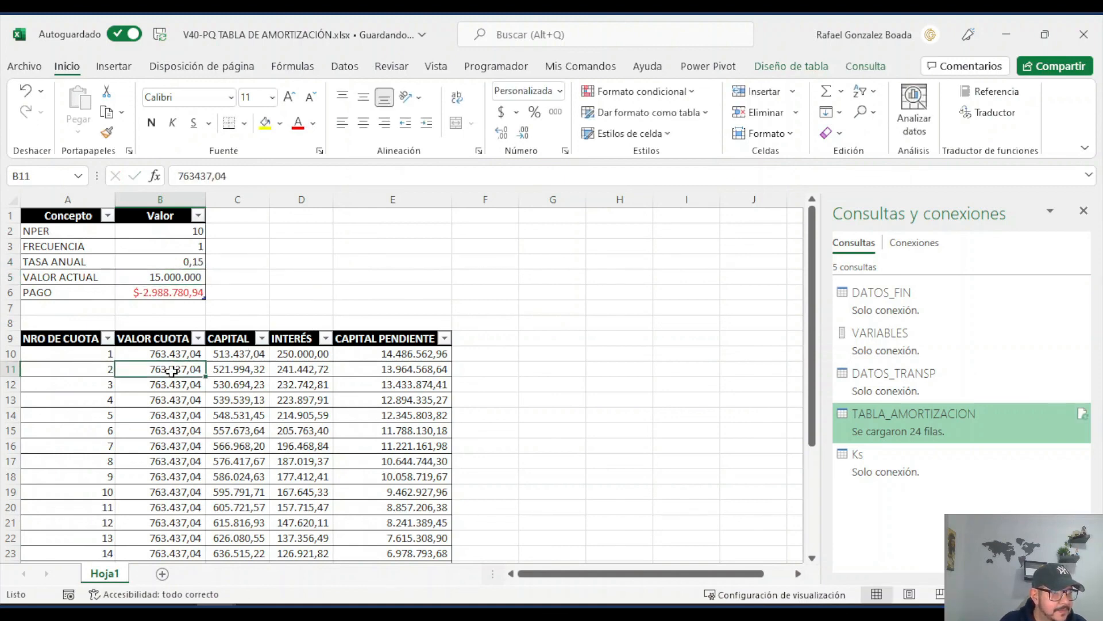
pyautogui.rightClick(172, 370)
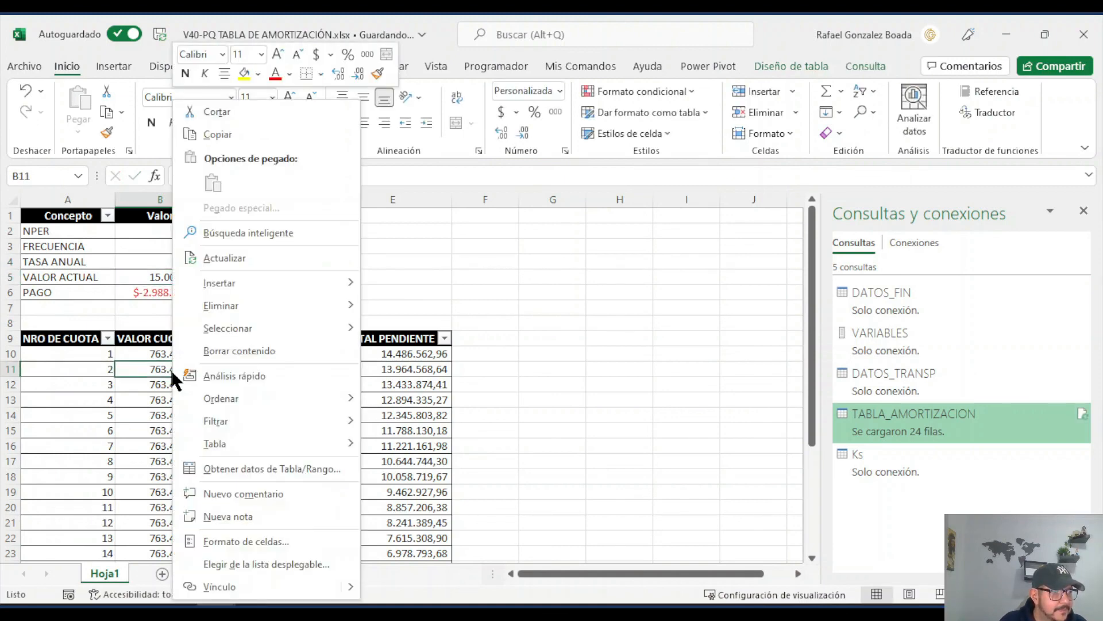
pyautogui.moveTo(238, 296)
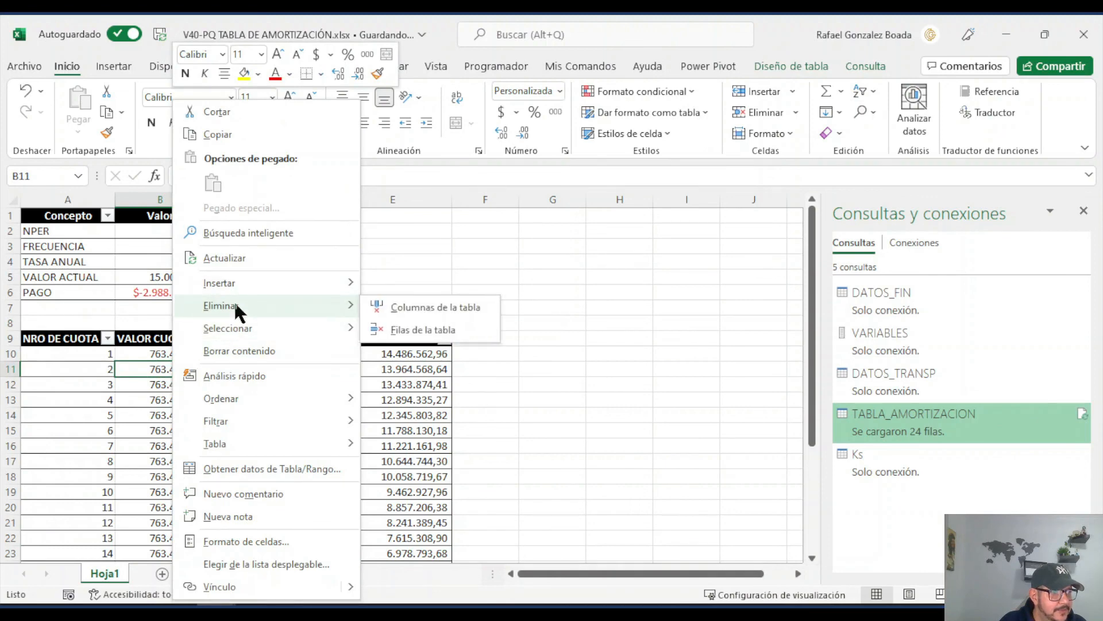
pyautogui.click(264, 256)
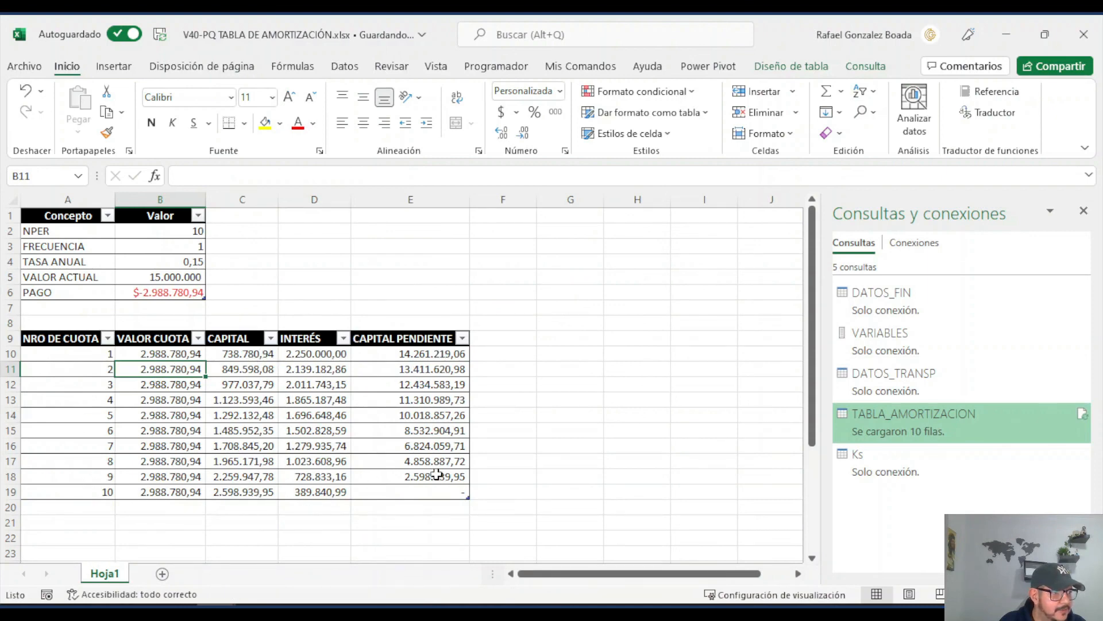
pyautogui.click(429, 492)
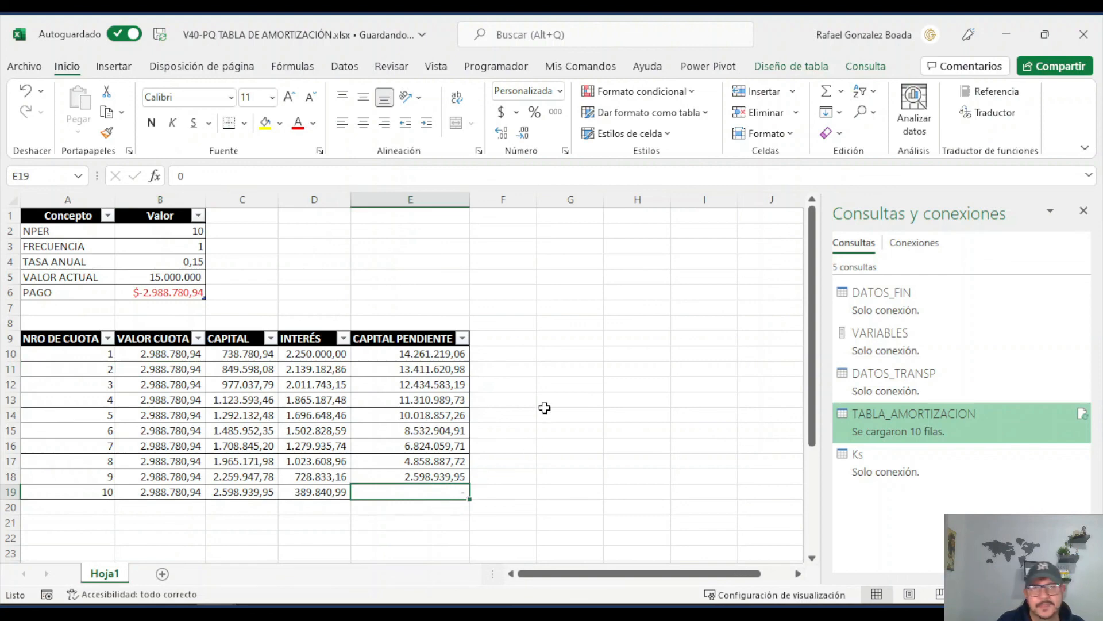